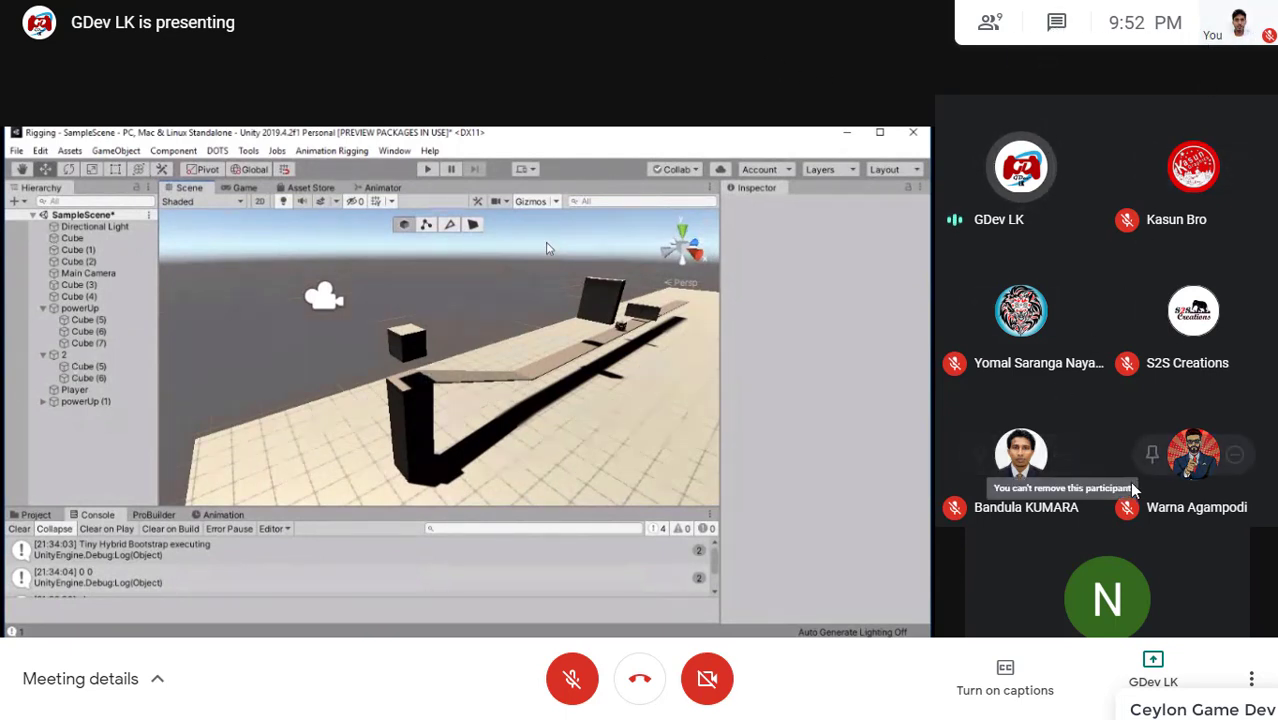
Open the Change layout dialog from More options to see Auto, Sidebar, Spotlight and Tiled
left_click(1251, 679)
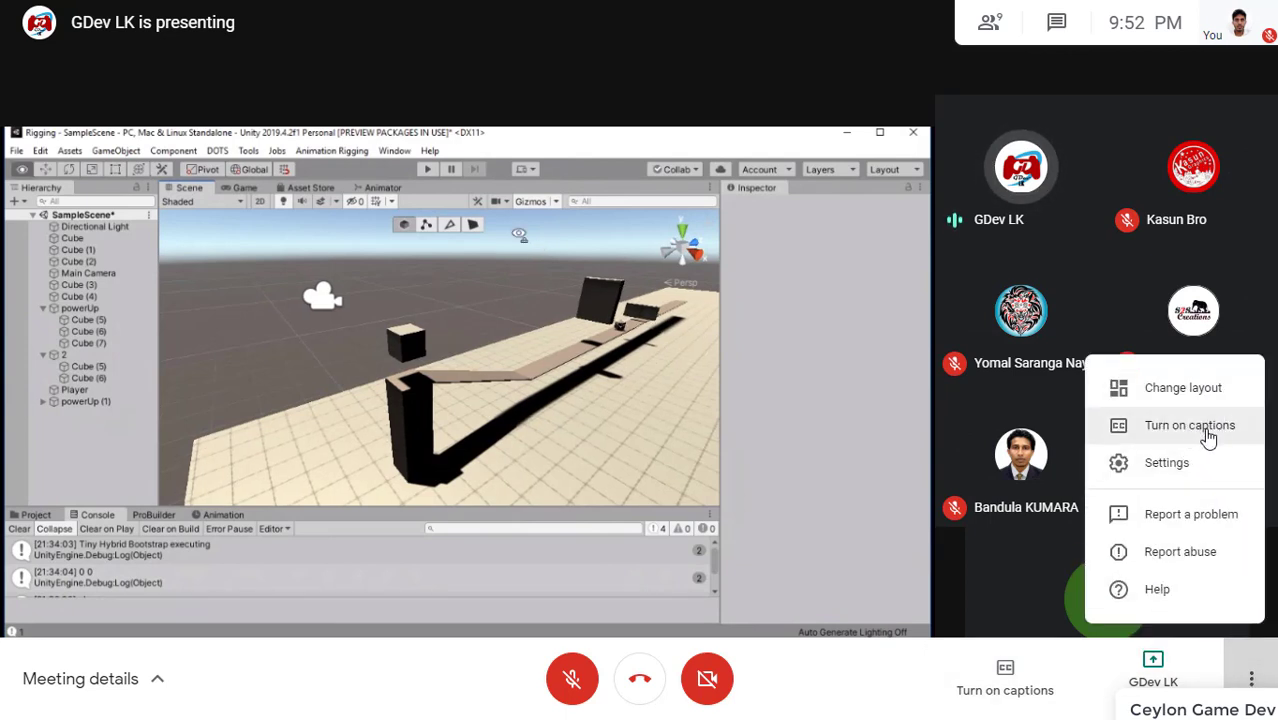
mouse_move(1205, 518)
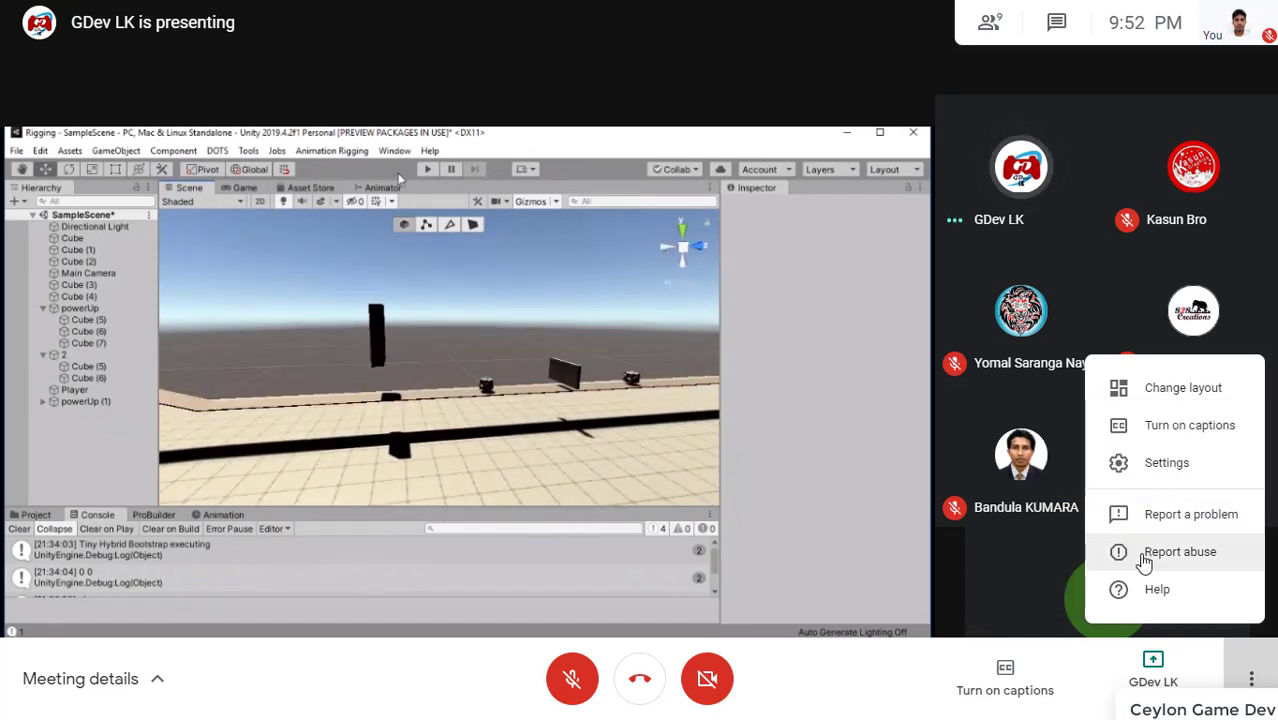
left_click(1160, 395)
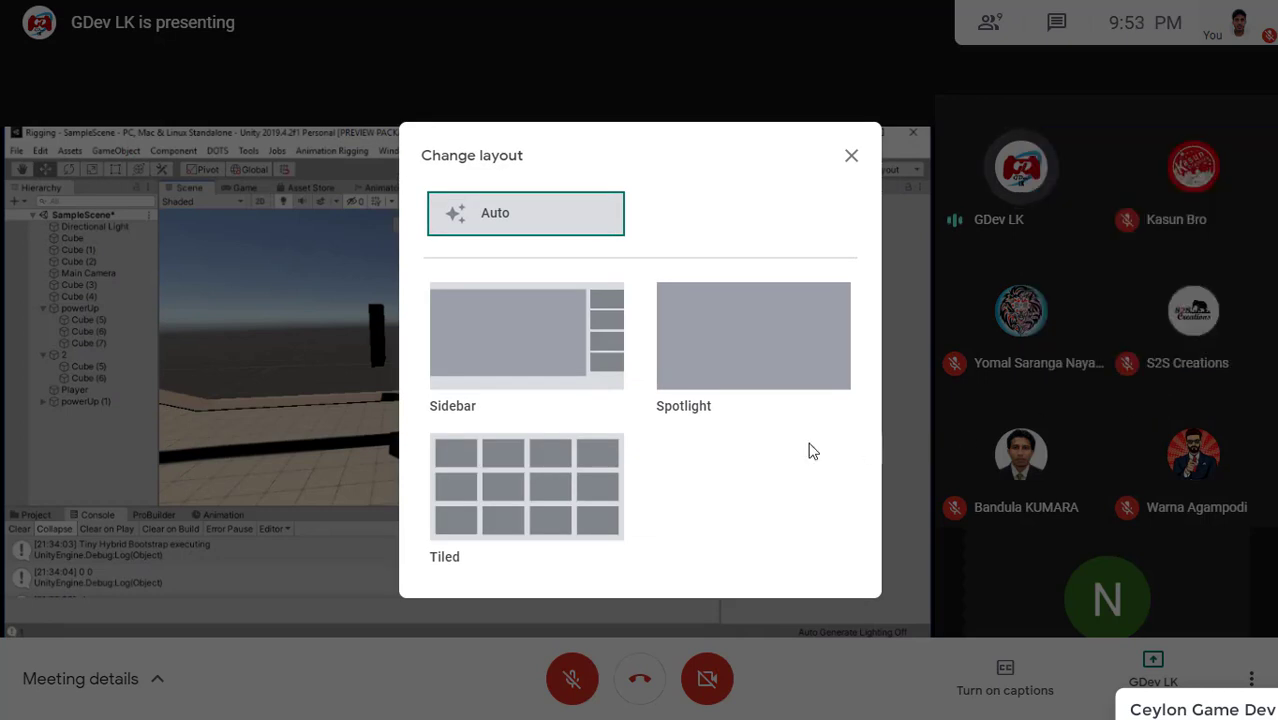
Close the layout dialog unchanged, then open and close the Chat panel to return to the sidebar view
left_click(851, 155)
left_click(1051, 36)
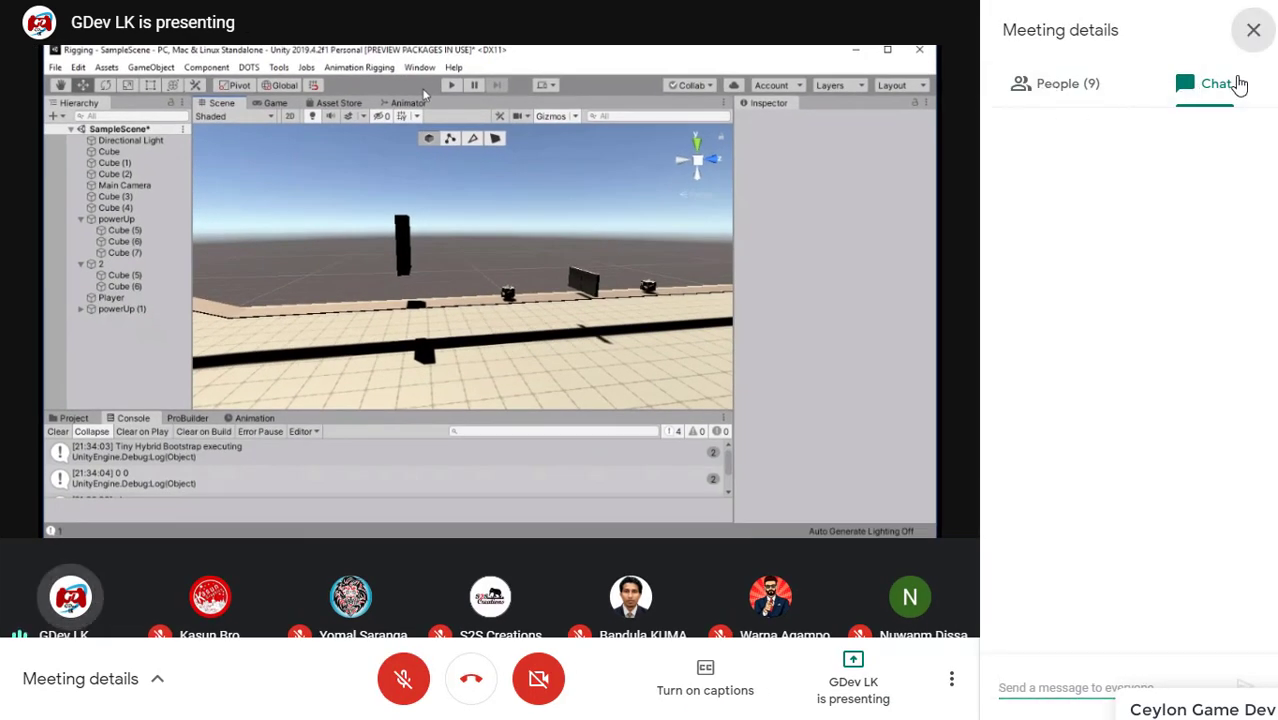
left_click(1253, 30)
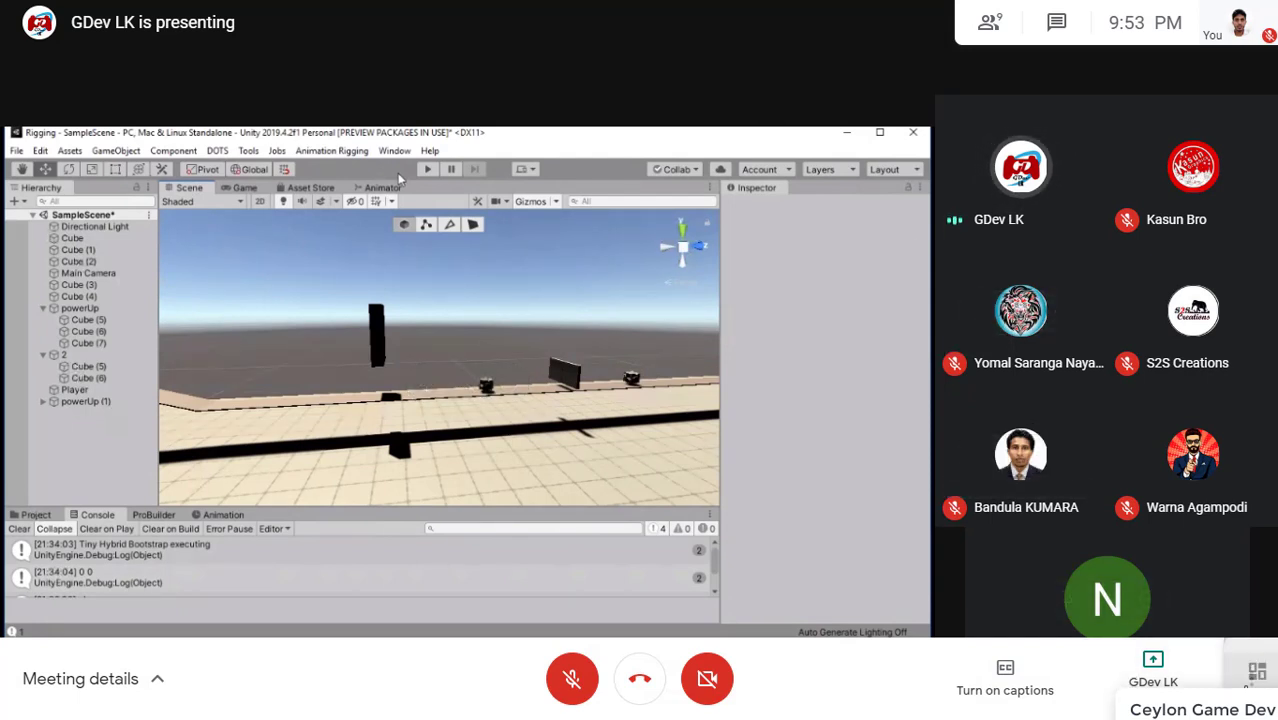
left_click(1251, 679)
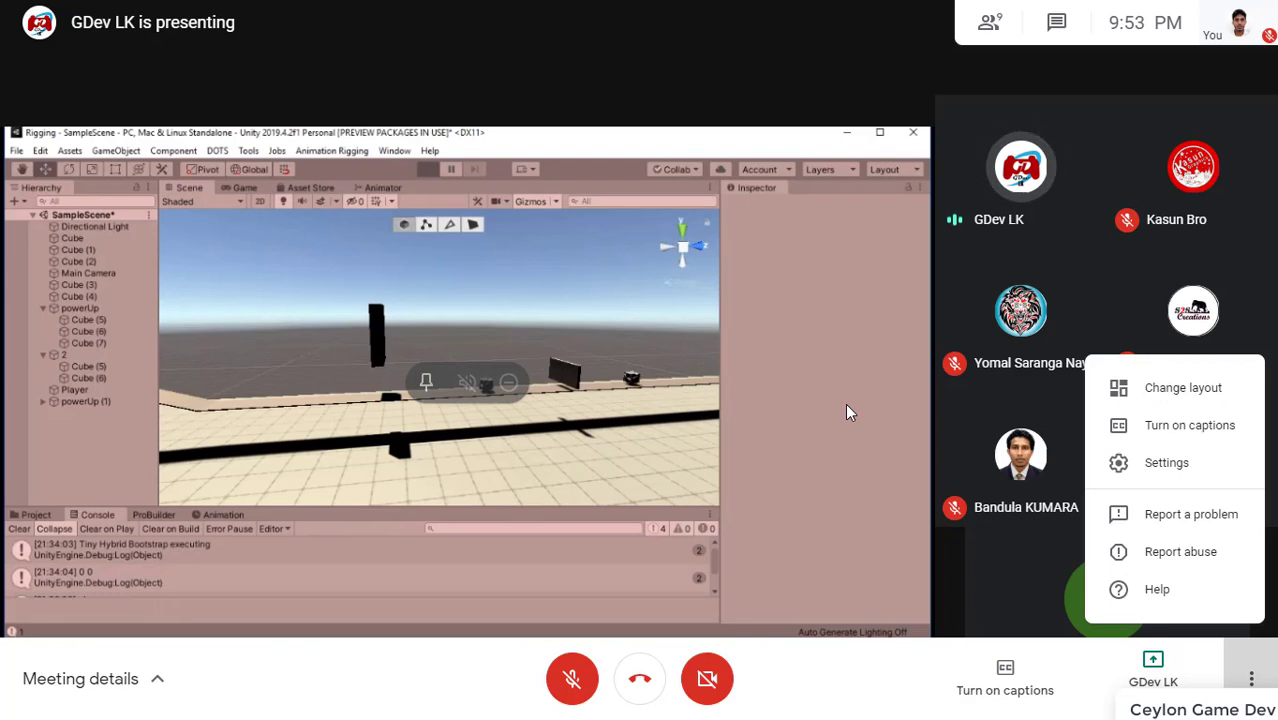
left_click(845, 405)
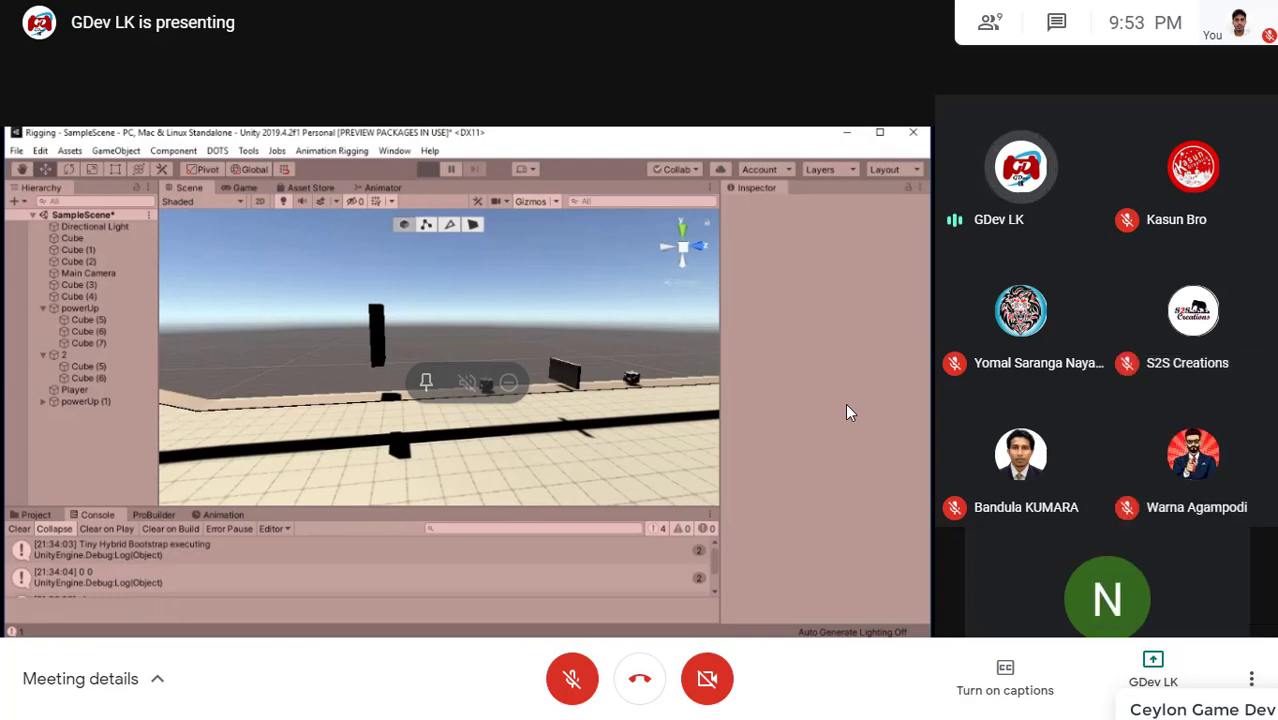
left_click(158, 694)
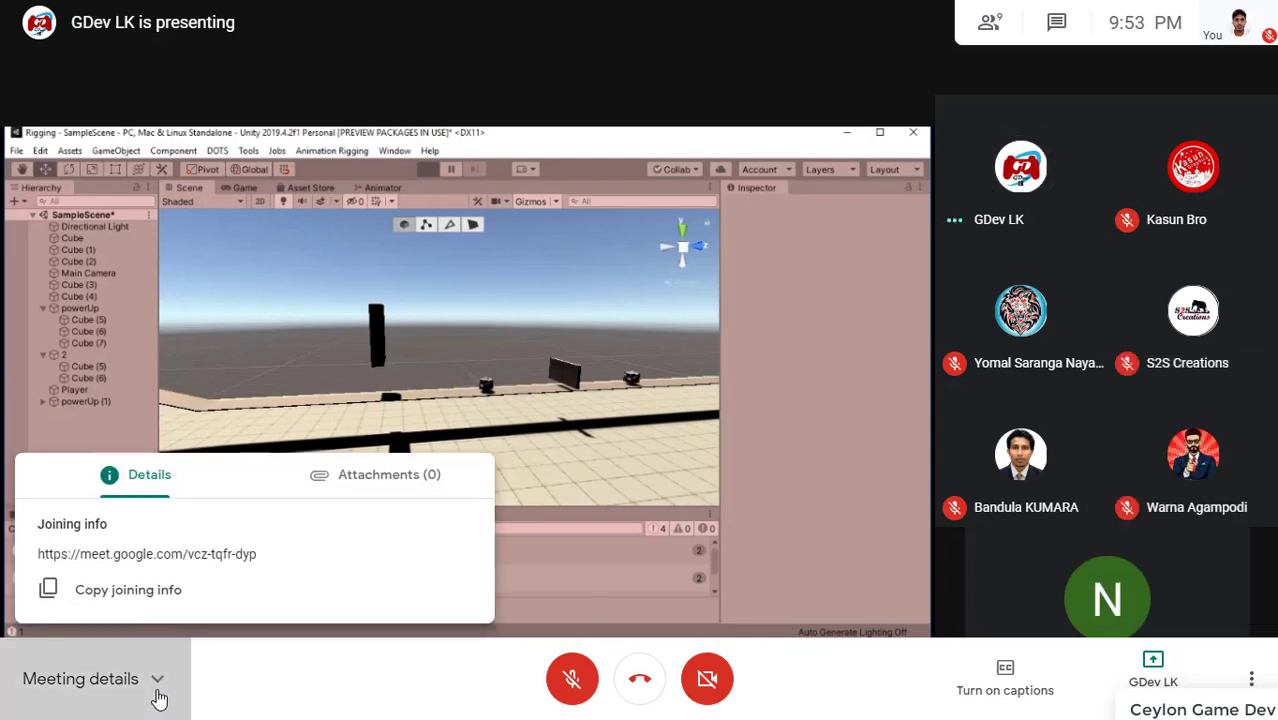
left_click(158, 694)
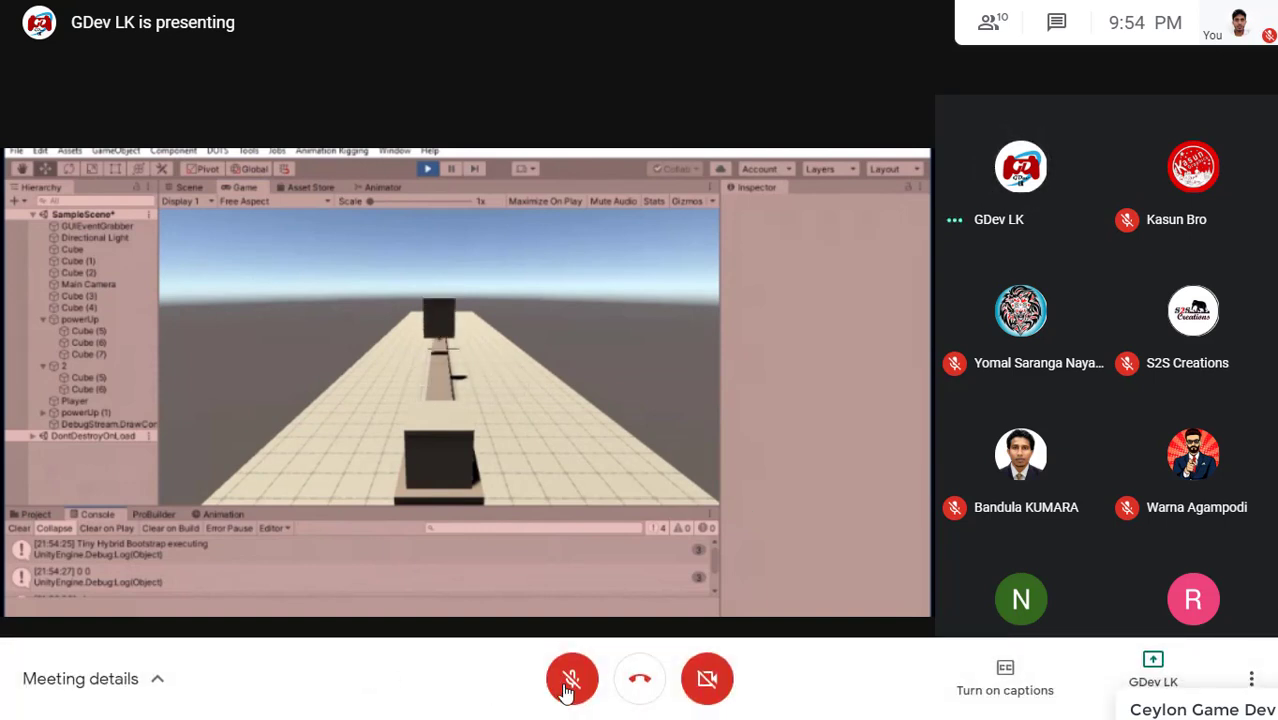
left_click(572, 679)
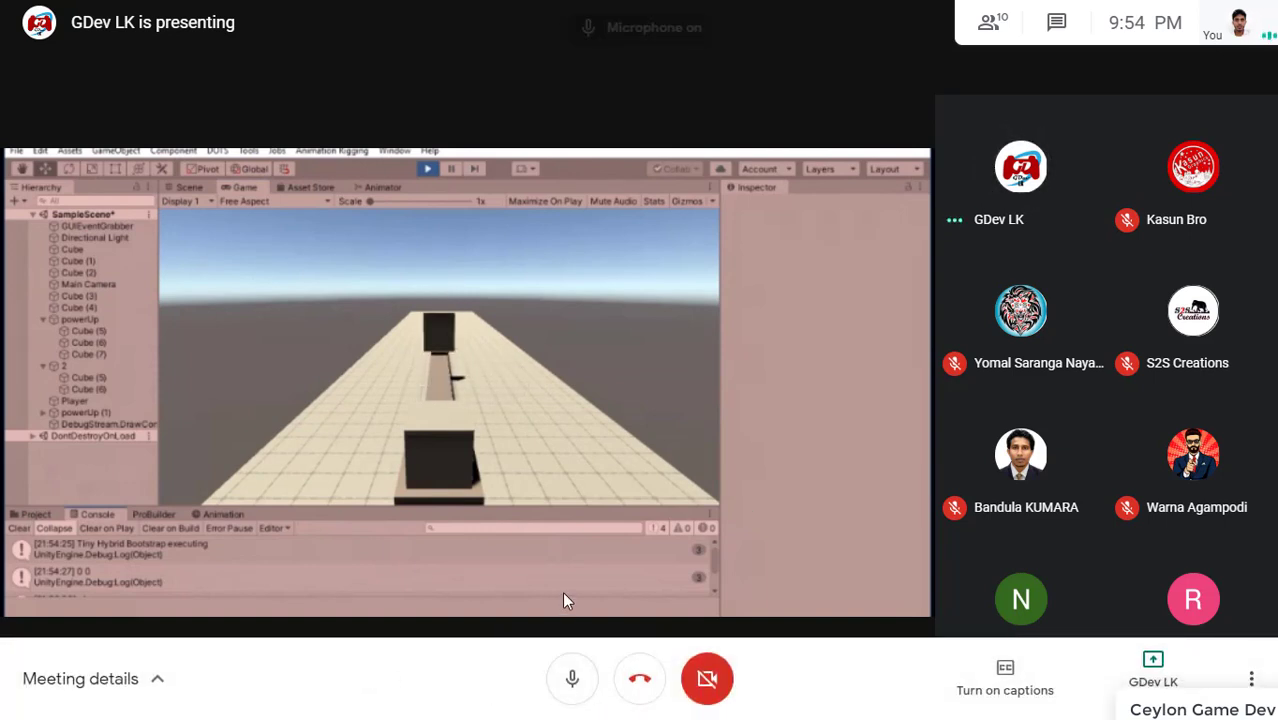
mouse_move(563, 600)
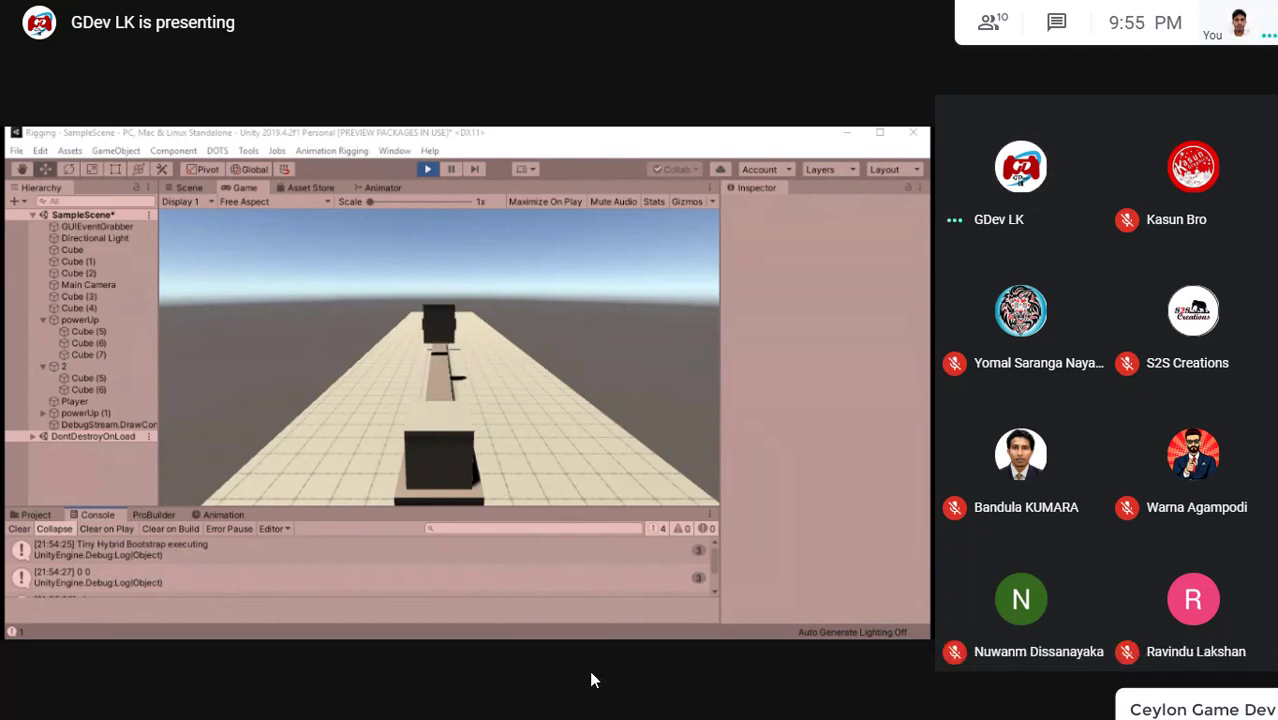
left_click(572, 685)
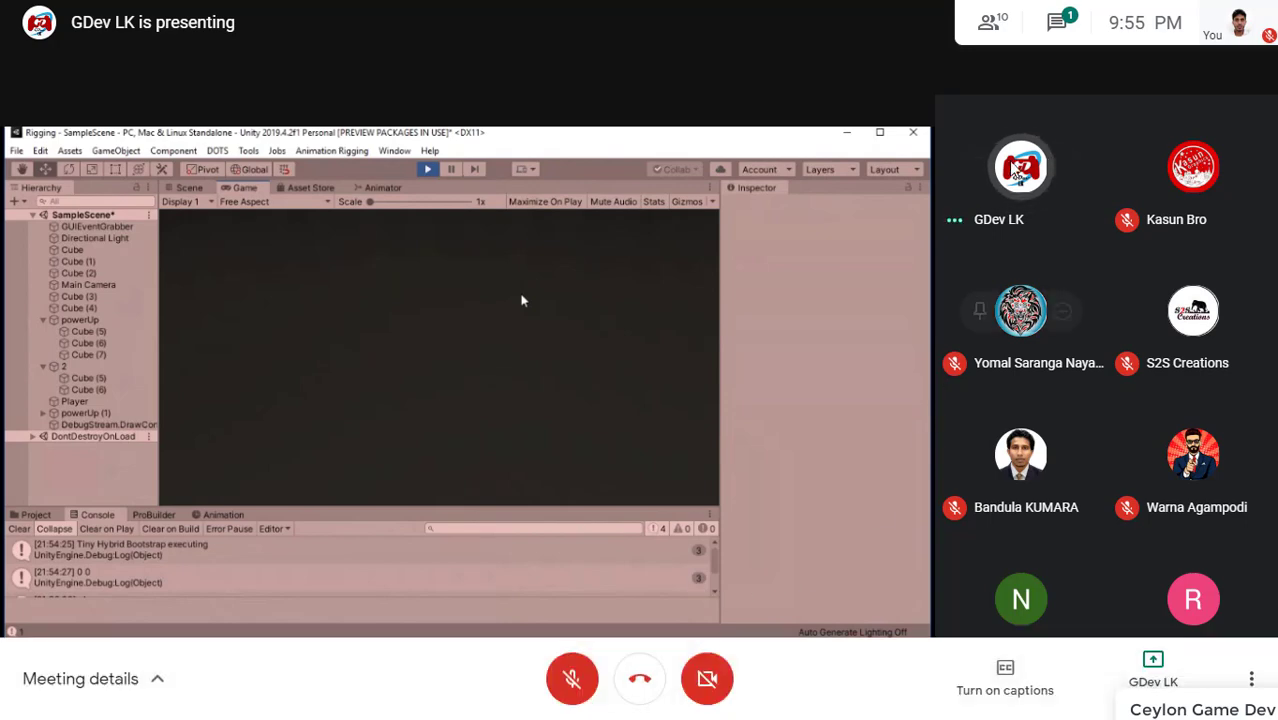
Send 'Ok thank you!' to everyone in the meeting chat
left_click(1057, 10)
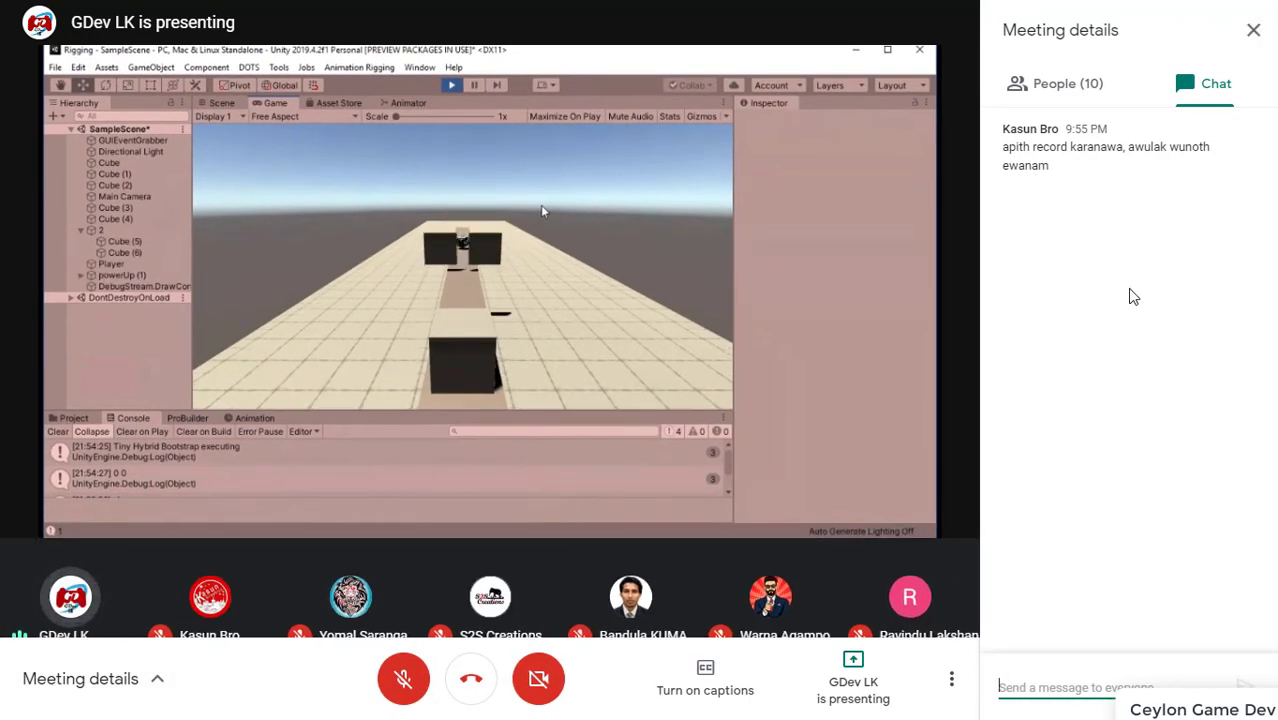
type("ok thank you")
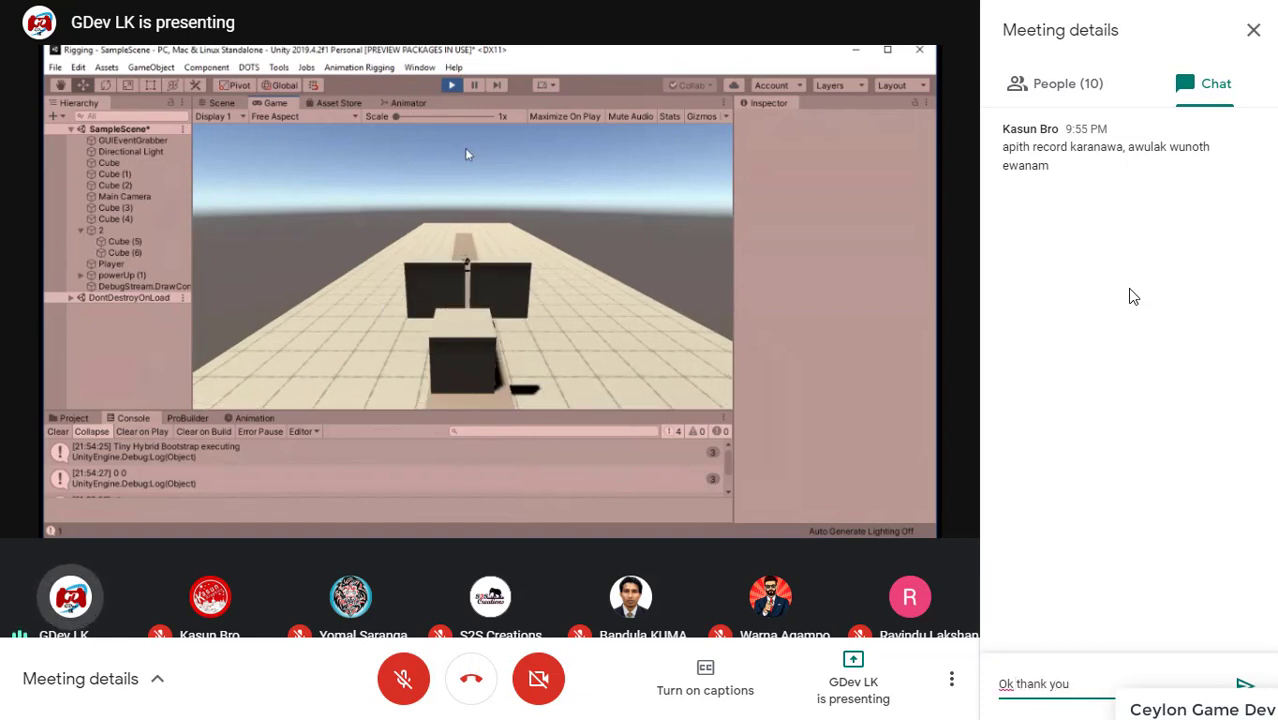
type("!")
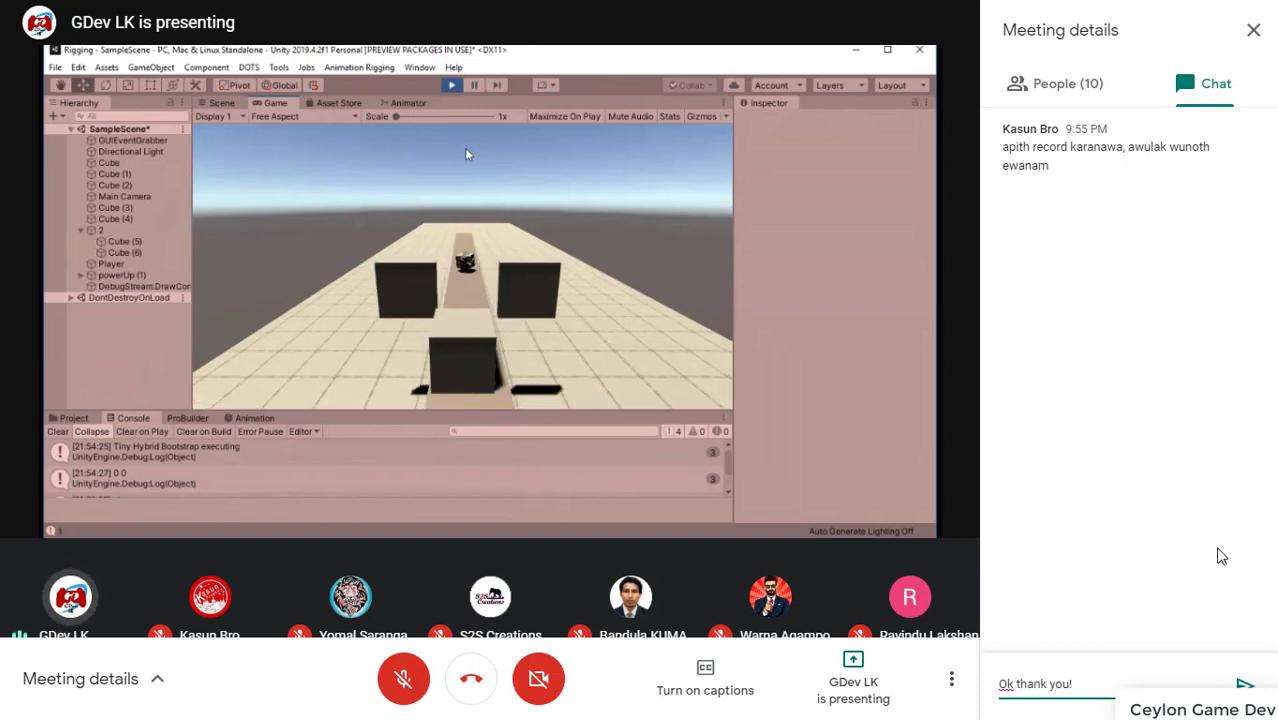
left_click(1242, 685)
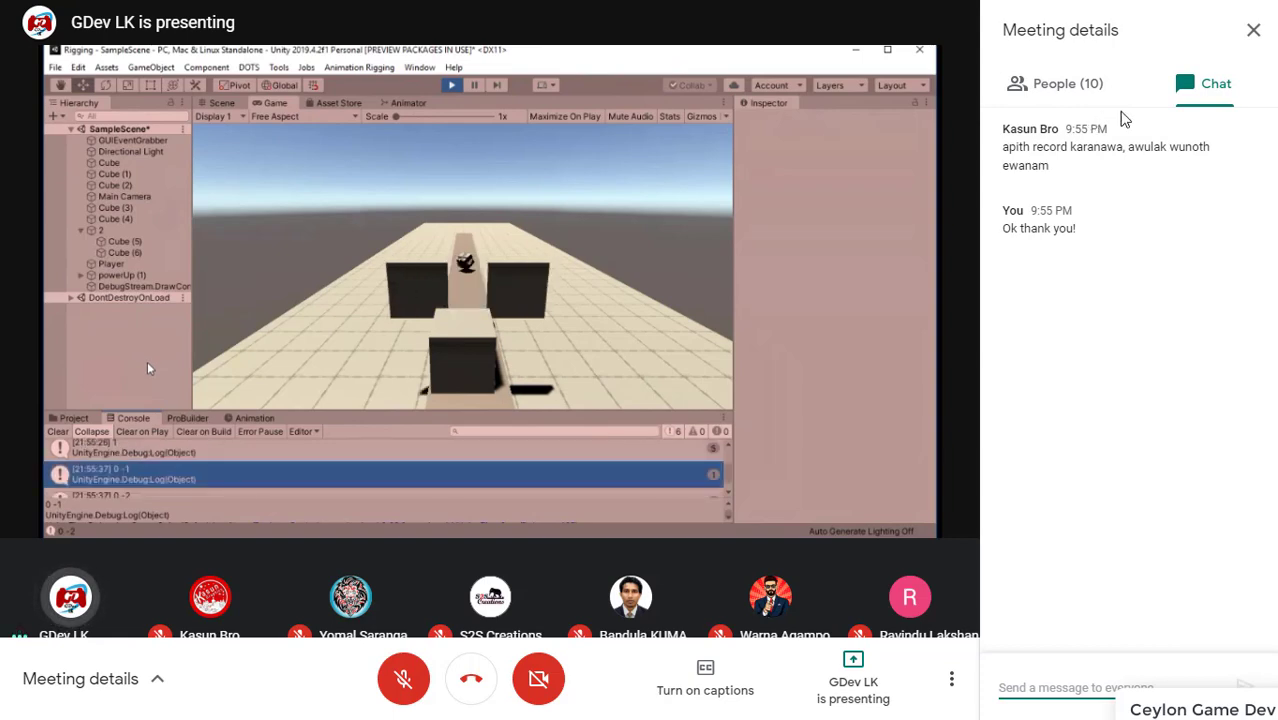
Close the Meeting details chat panel to bring the shared Unity screen back beside the participants
left_click(1250, 42)
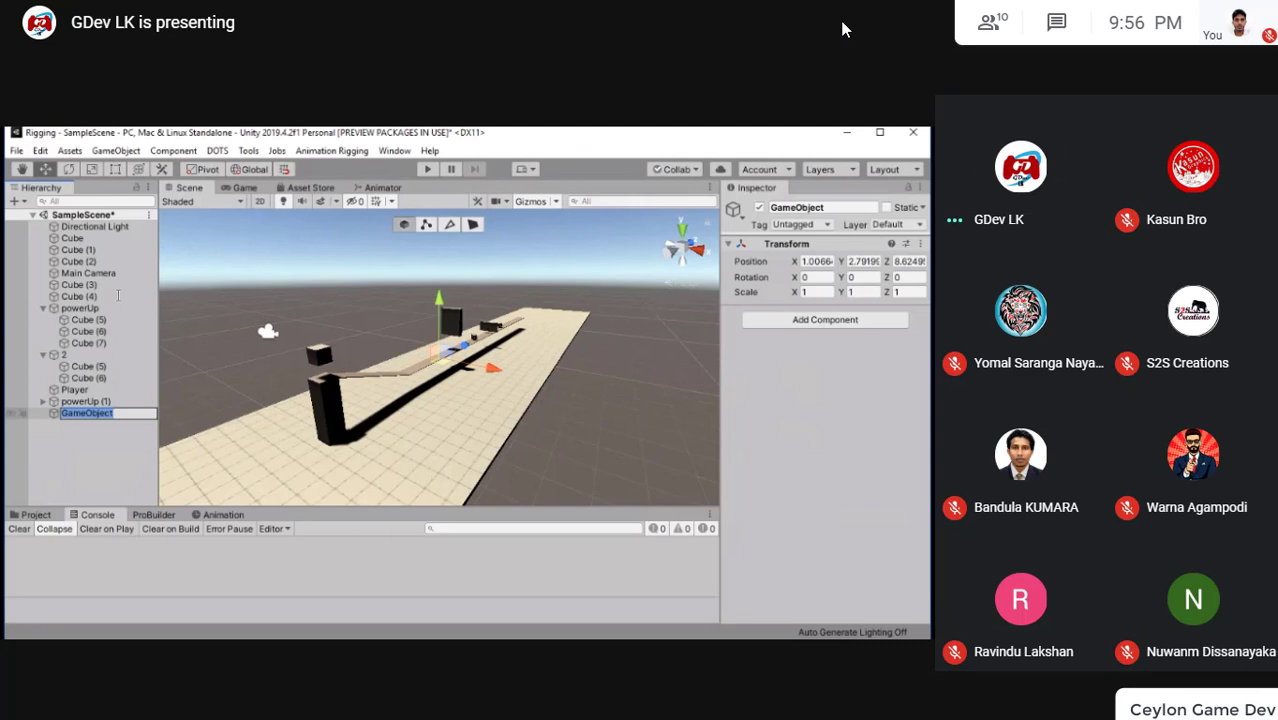
Name the empty object '1' and nest Cube (1) through powerUp (1) inside it, collapsed
type("1")
key("Return")
key("Up")
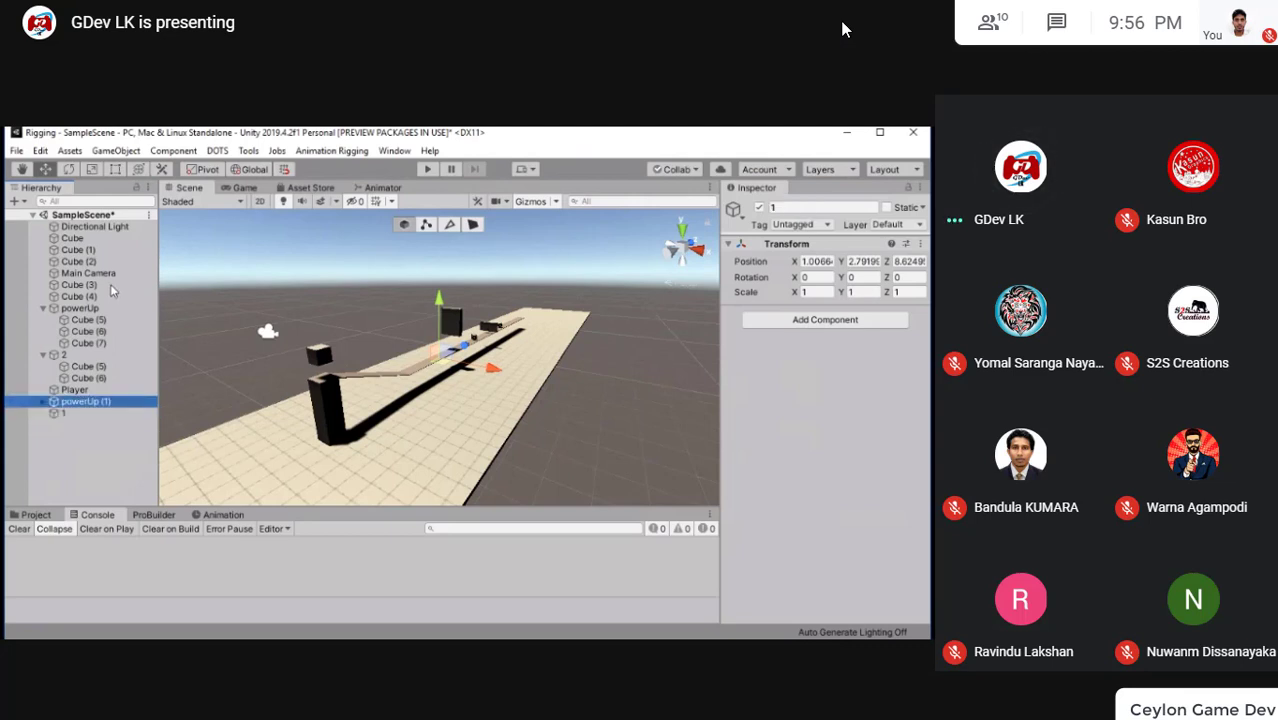
left_click(78, 249, "shift")
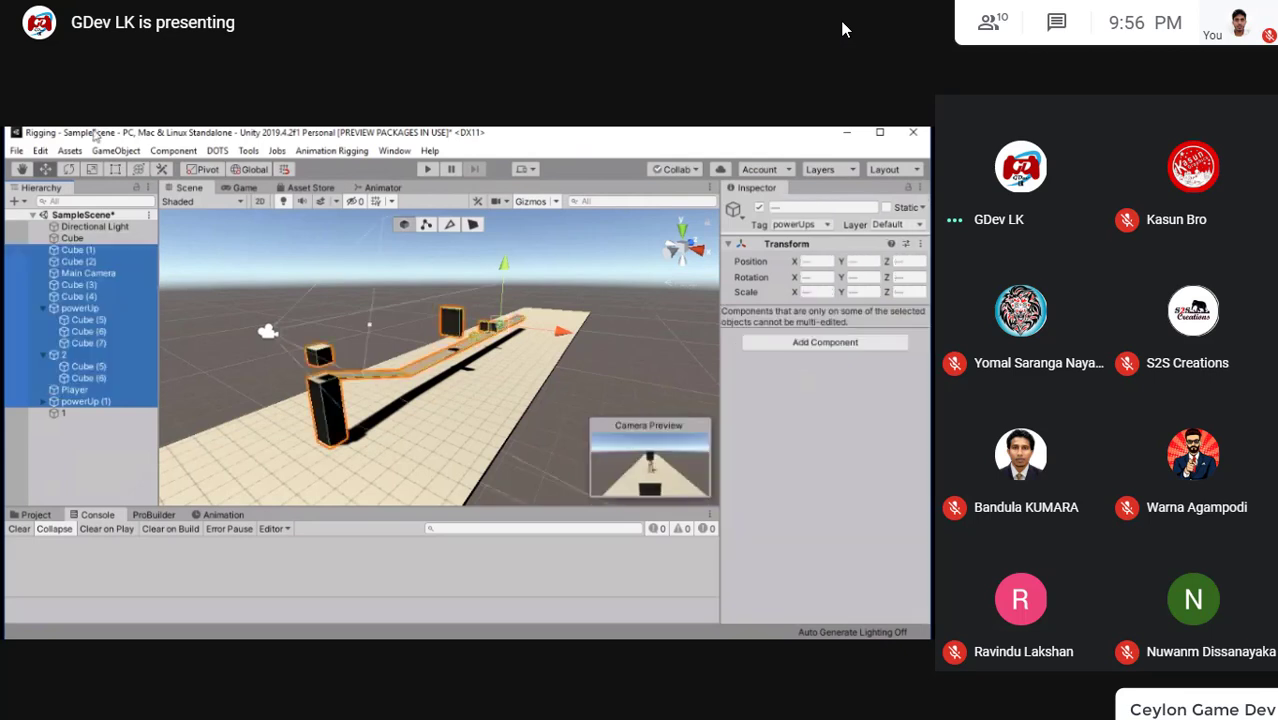
left_click_drag(70, 290, 63, 413)
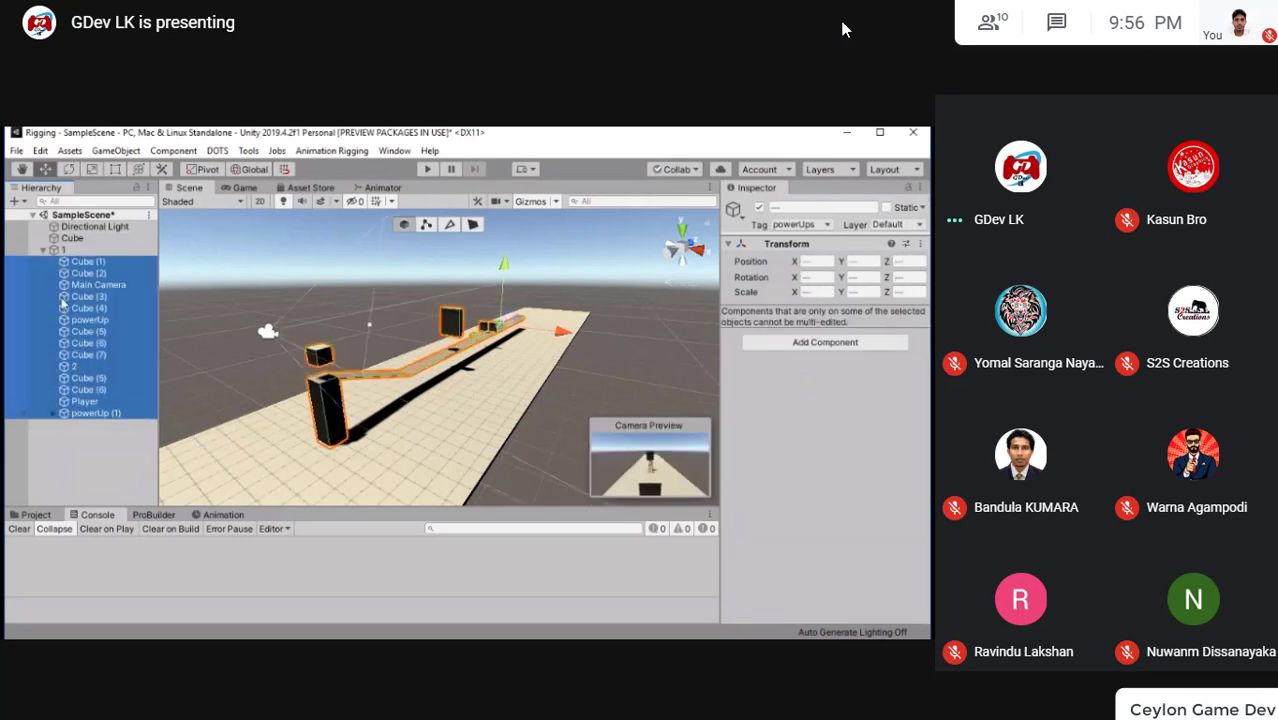
key("Left")
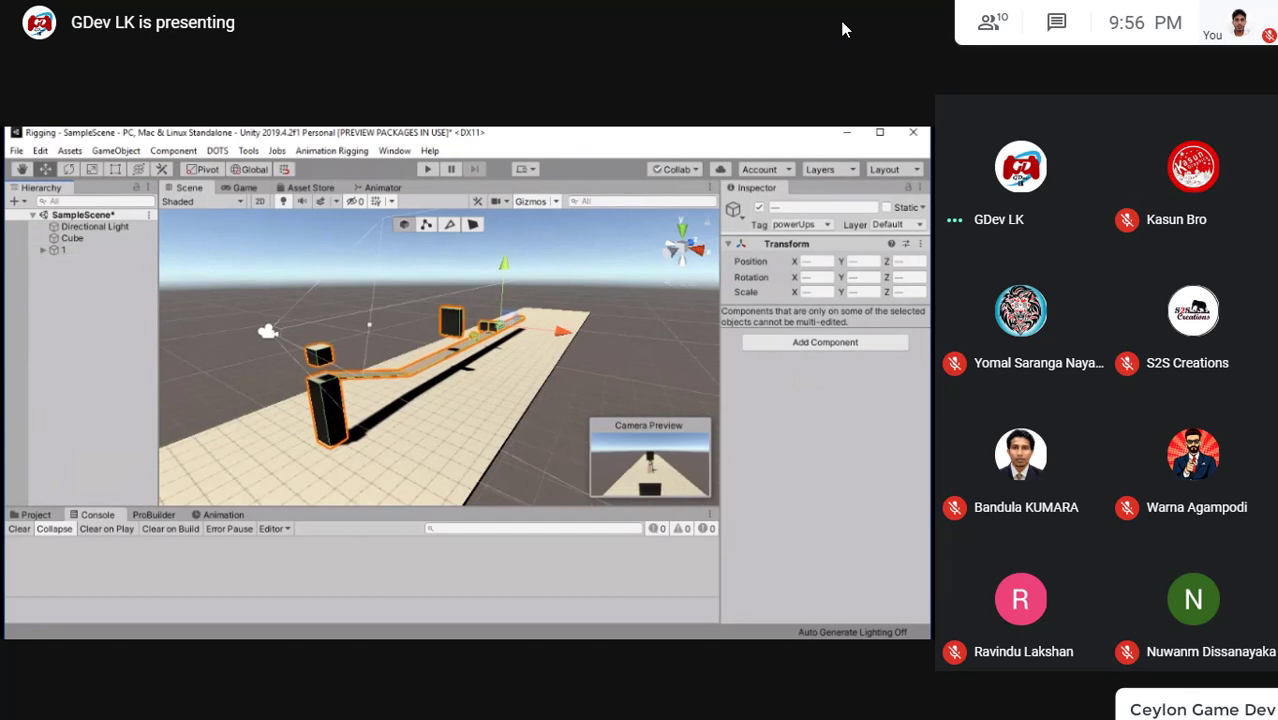
Select group 1, switch from the rotate tool back to the move tool, then deselect it
left_click(51, 283)
key("e")
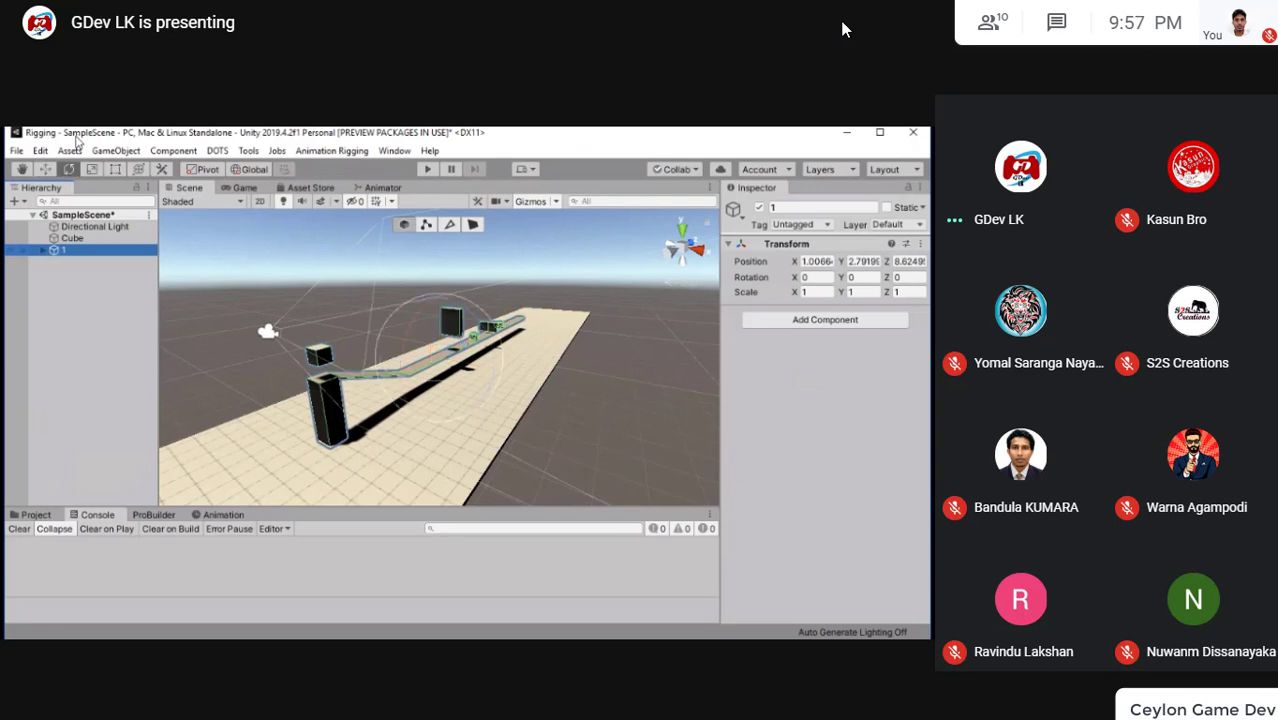
key("w")
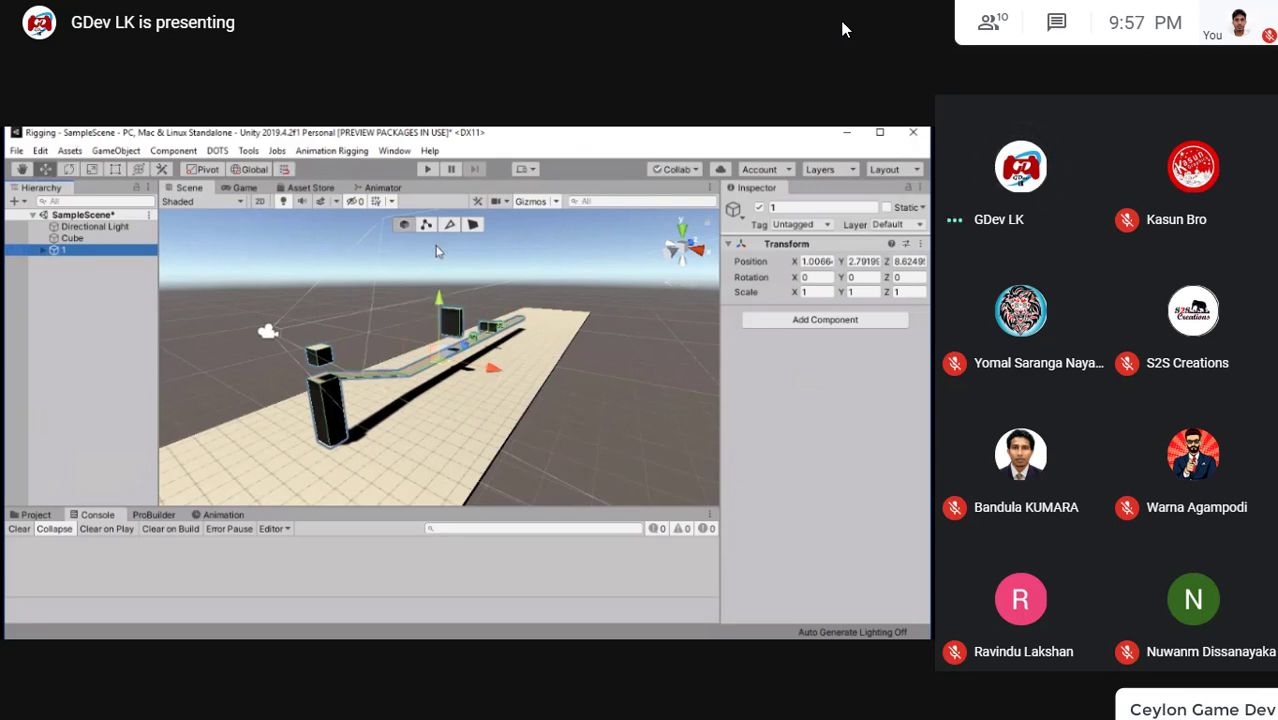
left_click(228, 212)
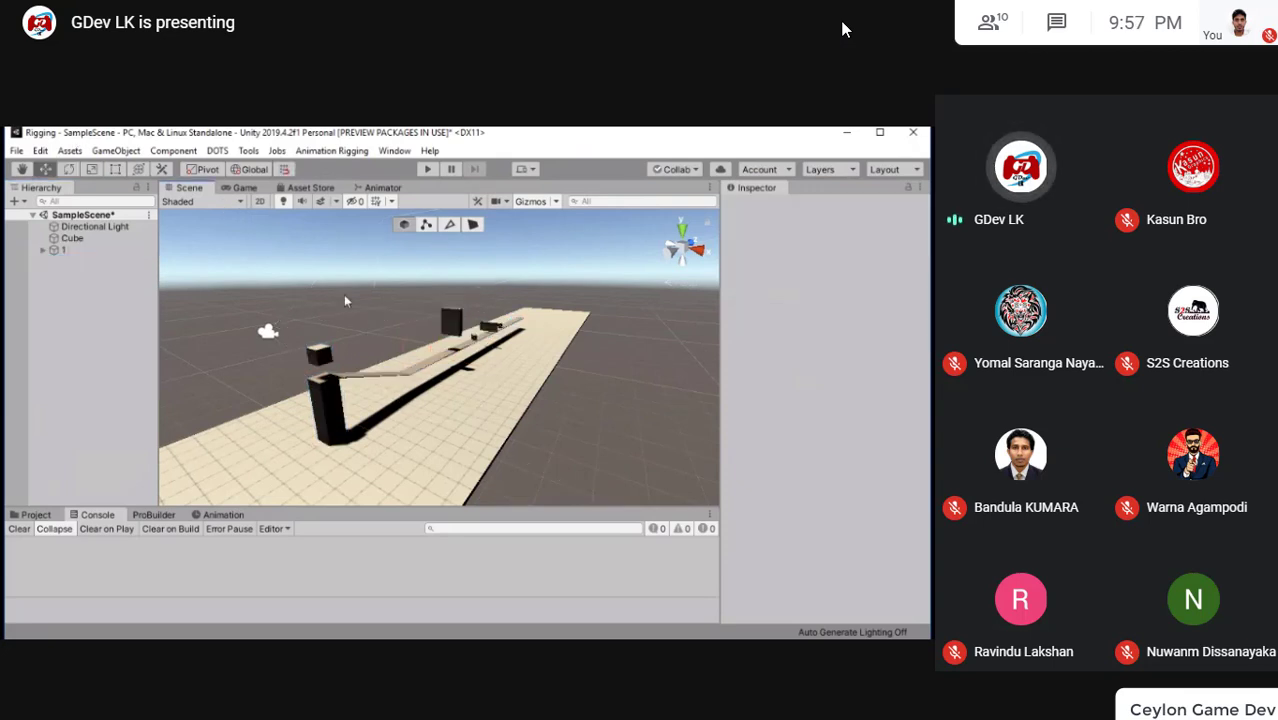
Select the floor Cube with the Scale tool, undo a trial resize, then frame and orbit around it
right_click_drag(343, 294, 501, 359)
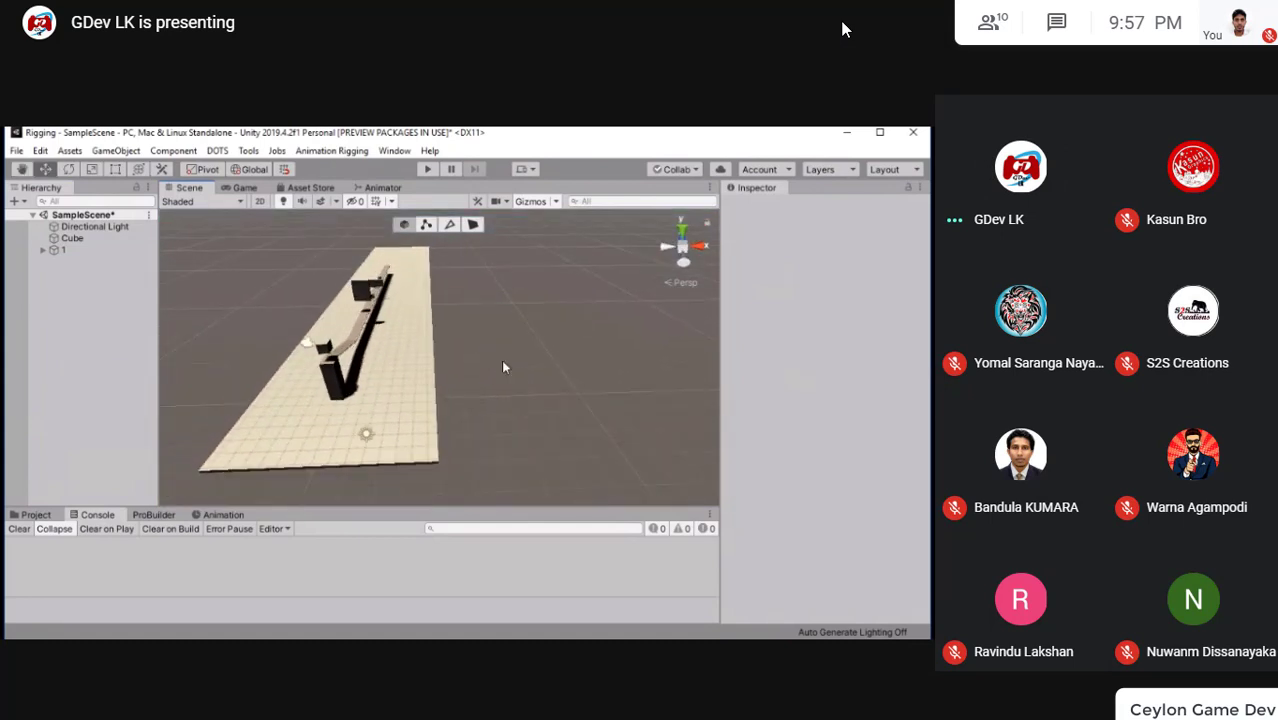
left_click(393, 270)
key("e")
key("r")
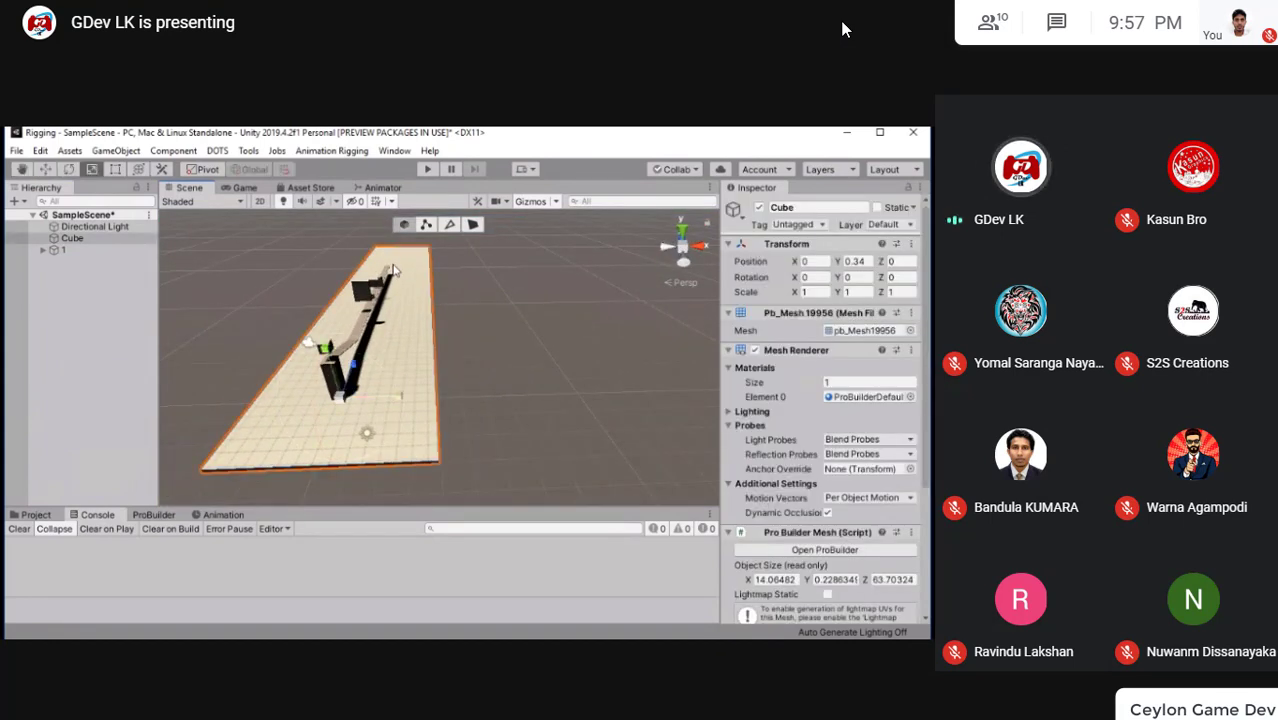
mouse_move(341, 285)
left_mouse_down()
mouse_move(450, 292)
mouse_move(253, 234)
mouse_move(95, 296)
left_mouse_up()
key("ctrl+z")
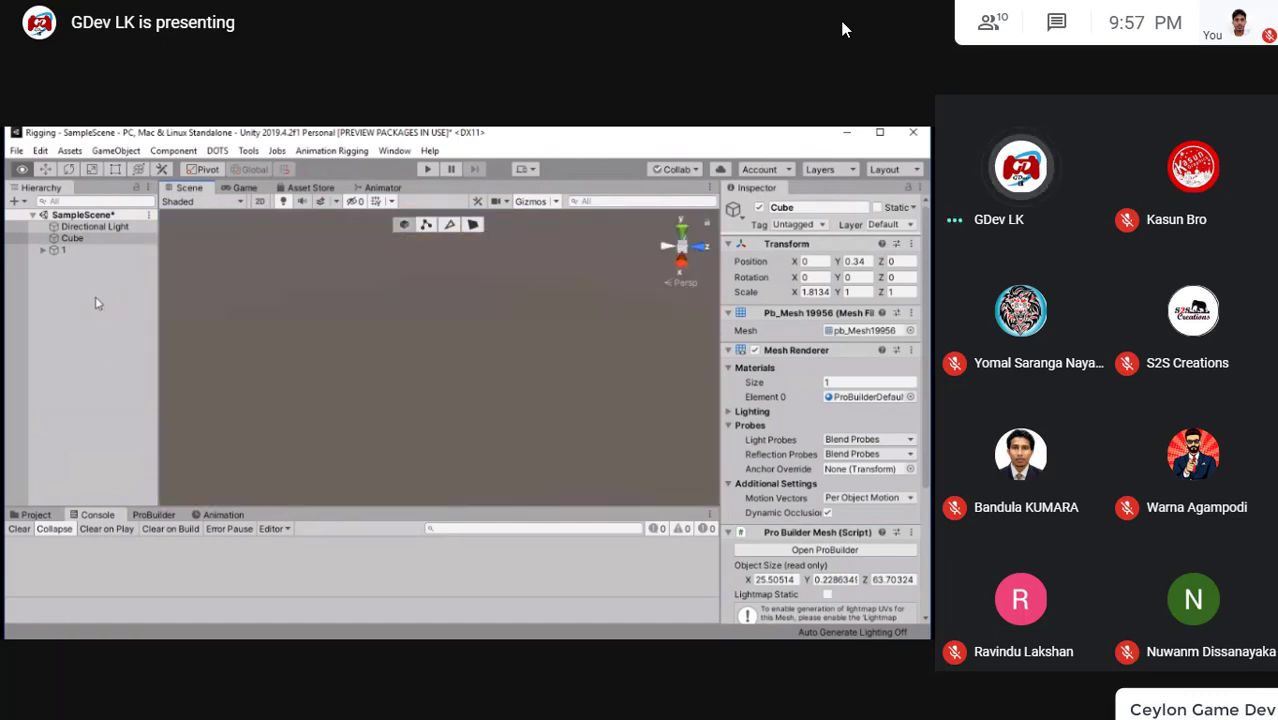
key("f")
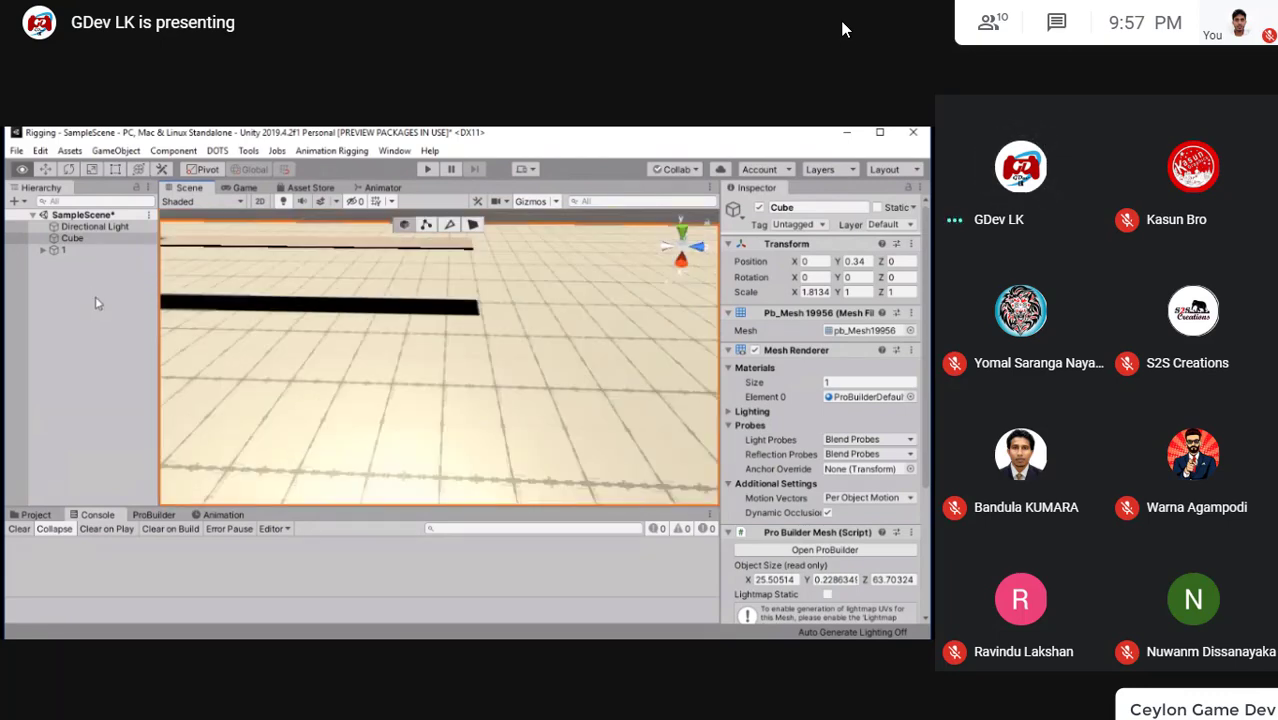
mouse_move(95, 296)
left_mouse_down("alt")
mouse_move(184, 304)
mouse_move(244, 281)
mouse_move(258, 294)
left_mouse_up("alt")
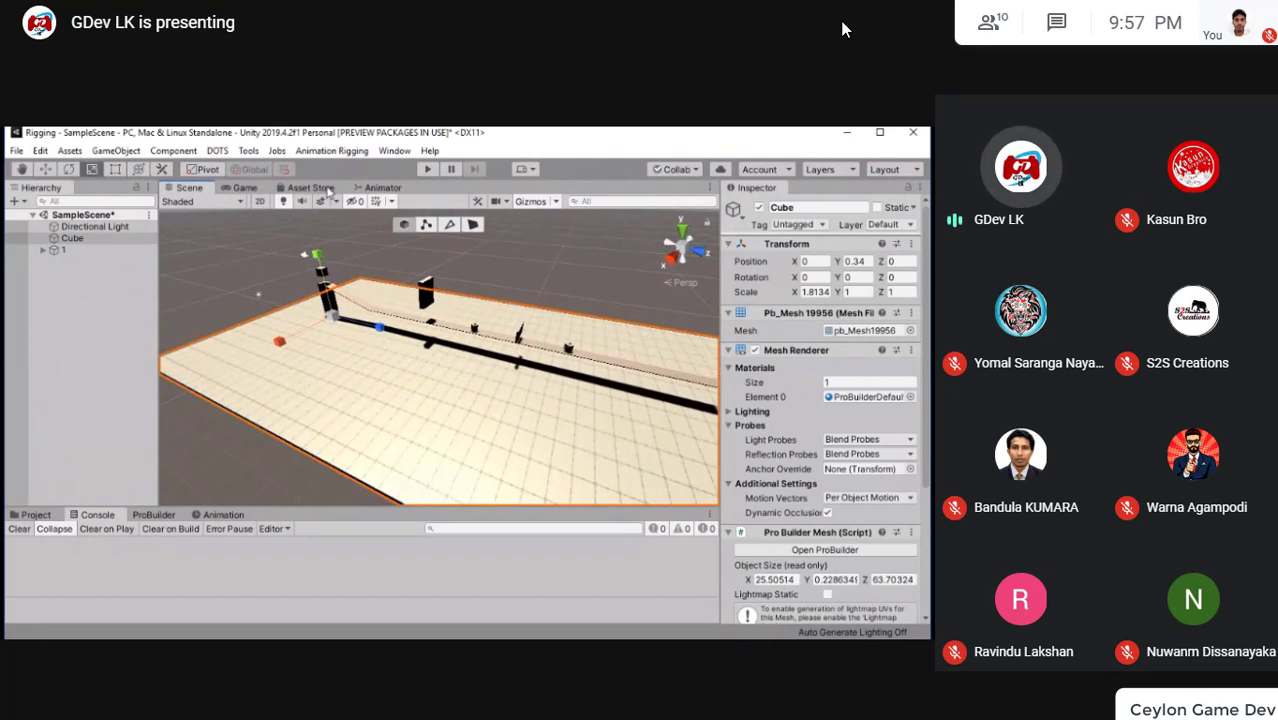
Deselect the floor Cube in the shared Unity scene
left_click(88, 216)
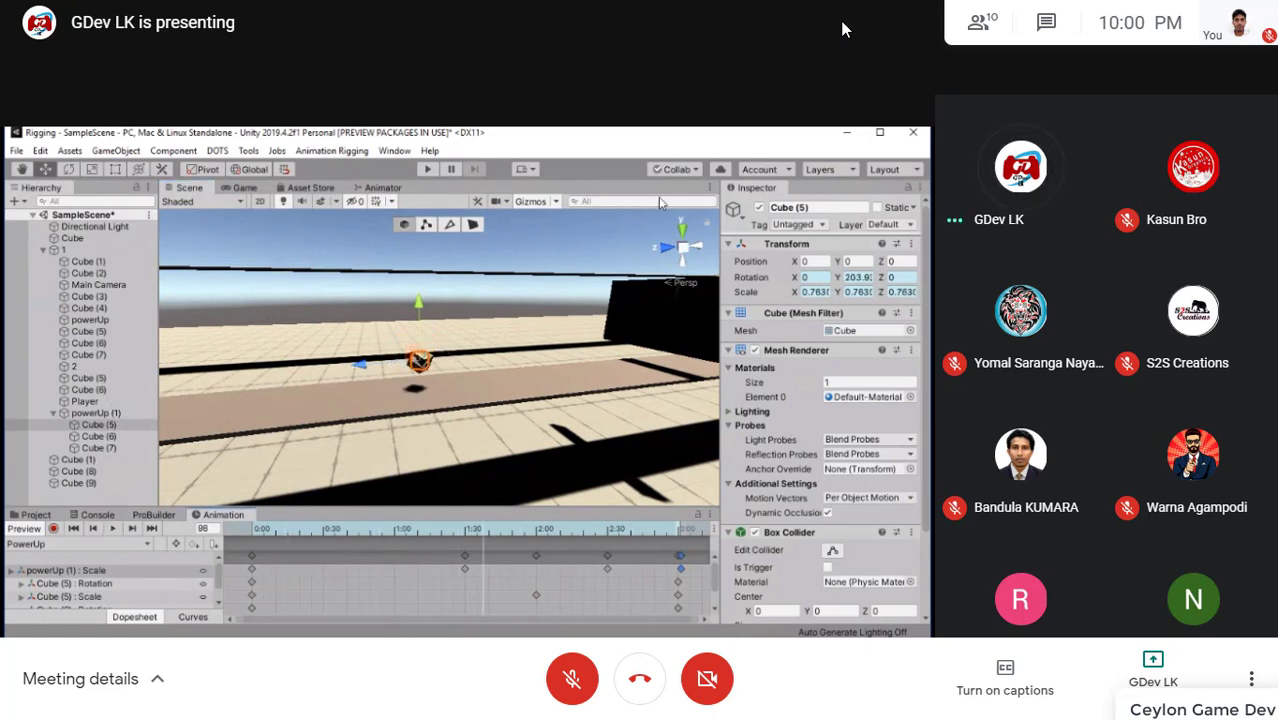
Orbit the Scene view to bring the wall into sight
left_click_drag(659, 203, 621, 217, "alt")
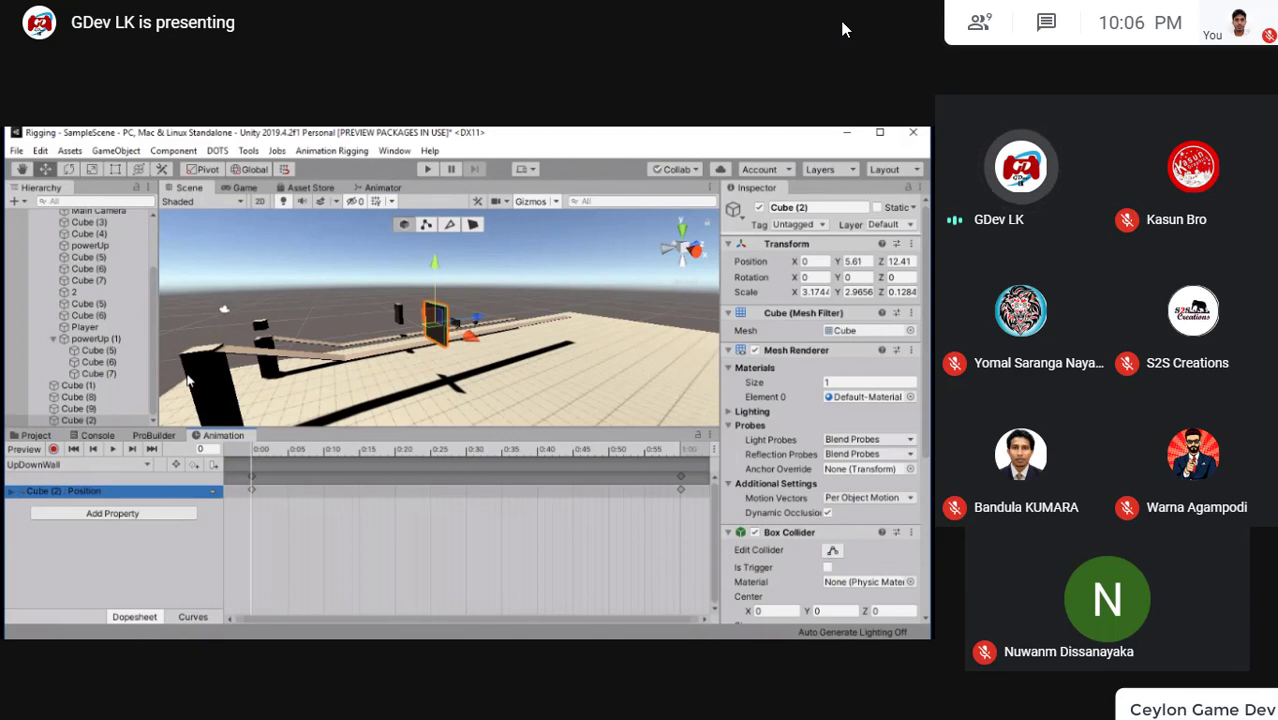
Delete the wall cube's Position track from the UpDownWall clip
key("Delete")
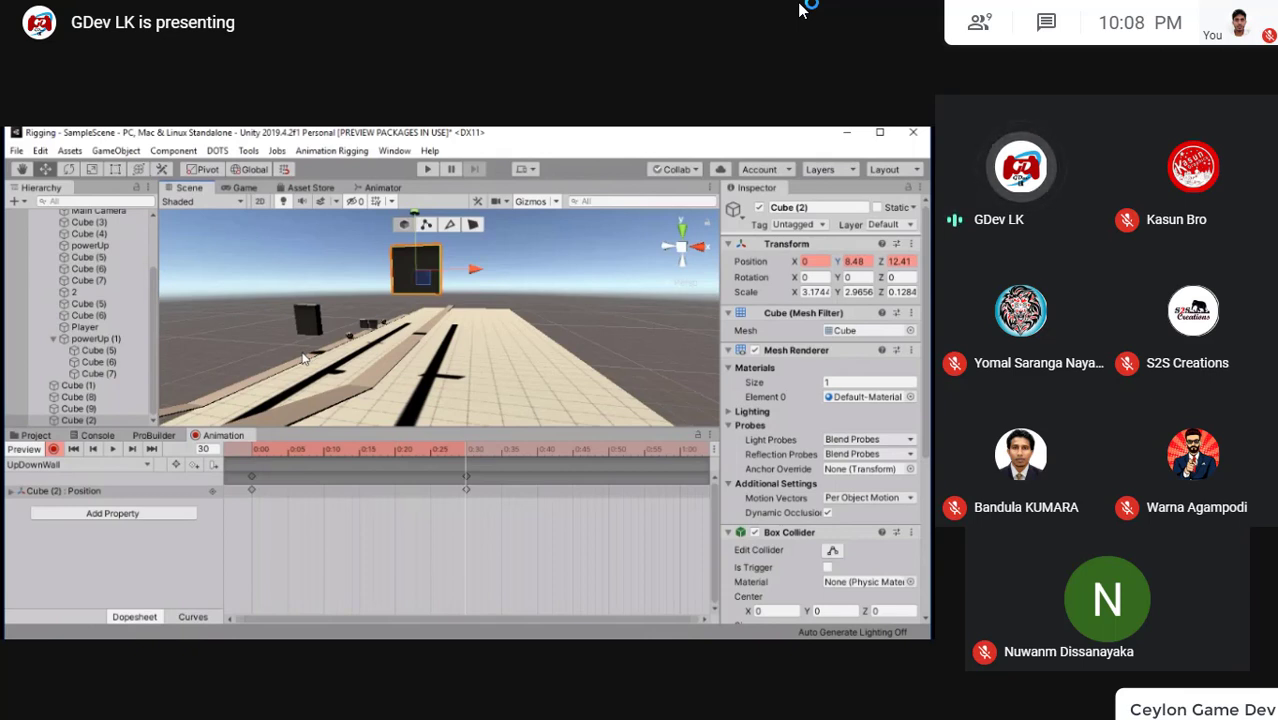
Orbit around the wall cube and undo its accidental raise and keyframe
mouse_move(418, 168)
right_mouse_down()
mouse_move(509, 138)
mouse_move(560, 150)
right_mouse_up()
mouse_move(440, 300)
right_mouse_down()
mouse_move(480, 300)
mouse_move(317, 322)
right_mouse_up()
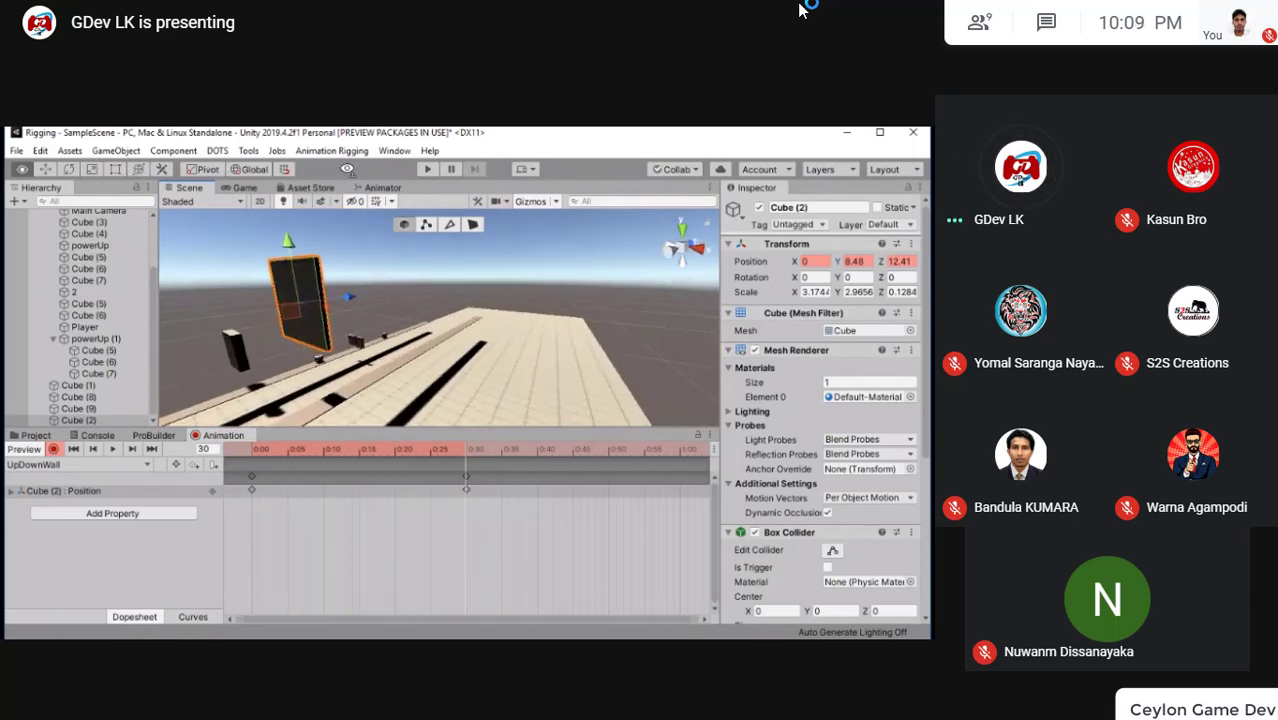
key("ctrl+z")
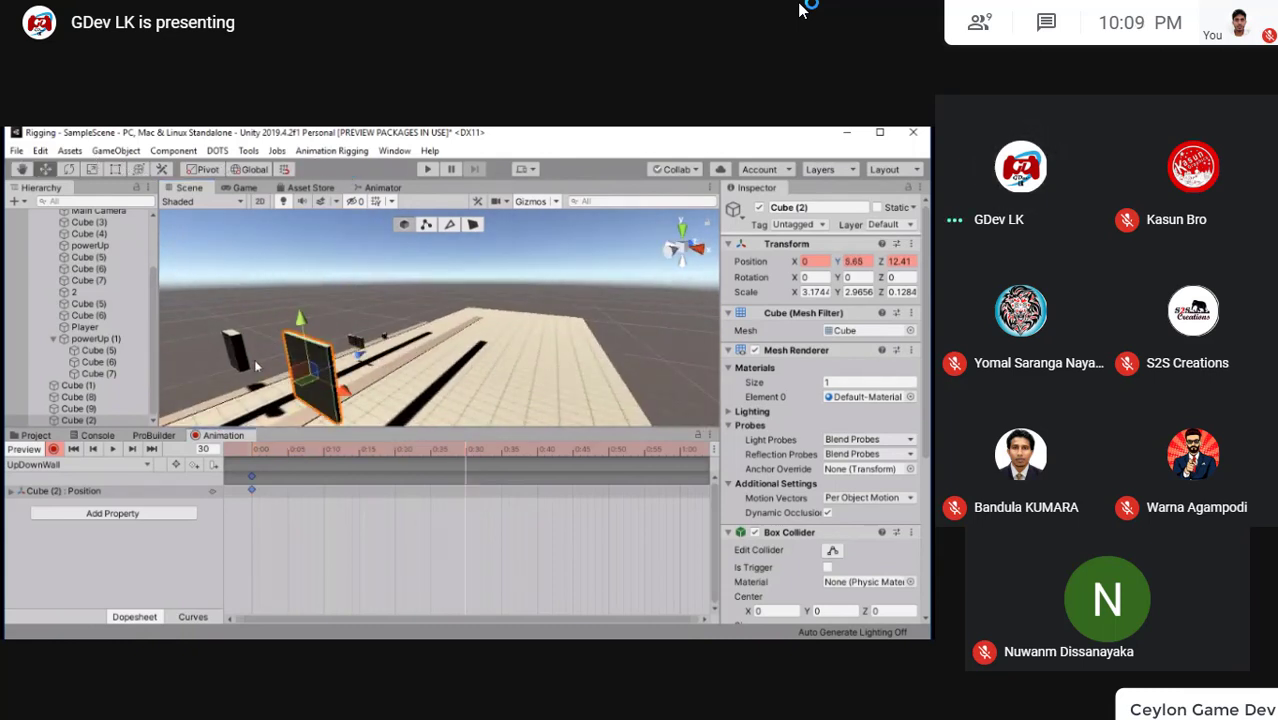
right_click_drag(254, 359, 201, 280)
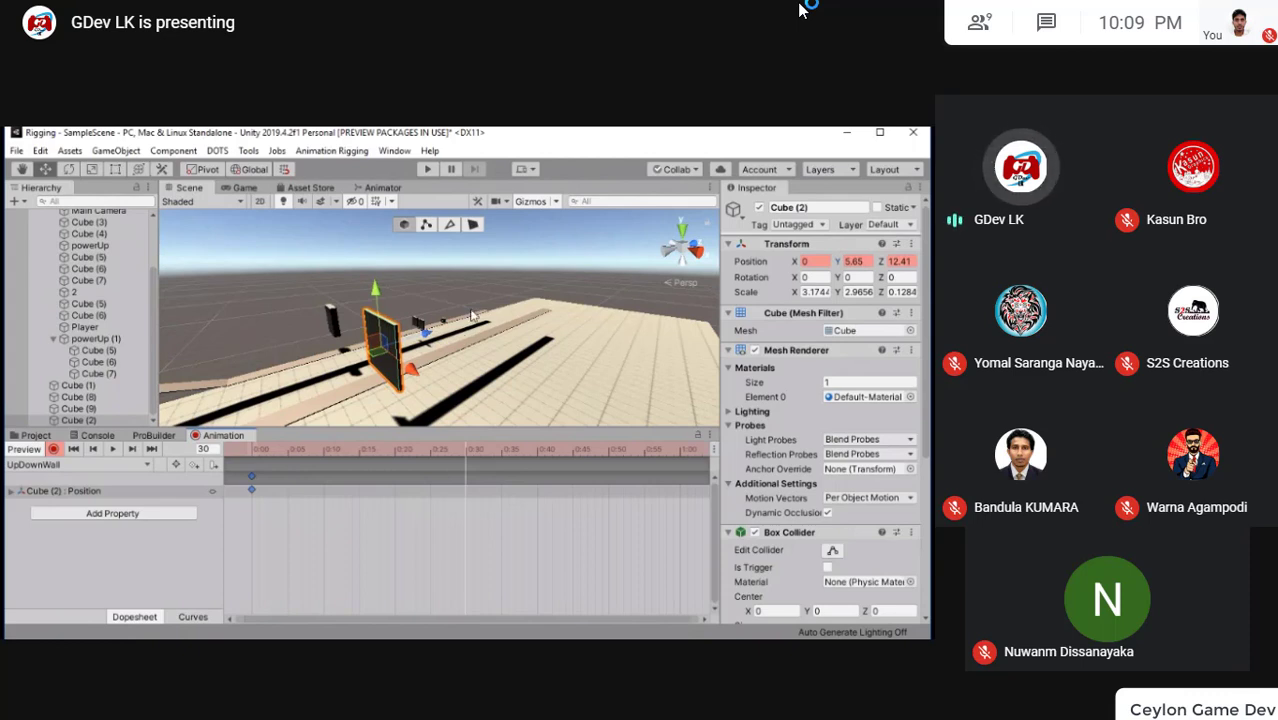
Record a 0:30 keyframe moving Cube (2) back along Z and sideways along X, then play it
left_click_drag(420, 222, 581, 167)
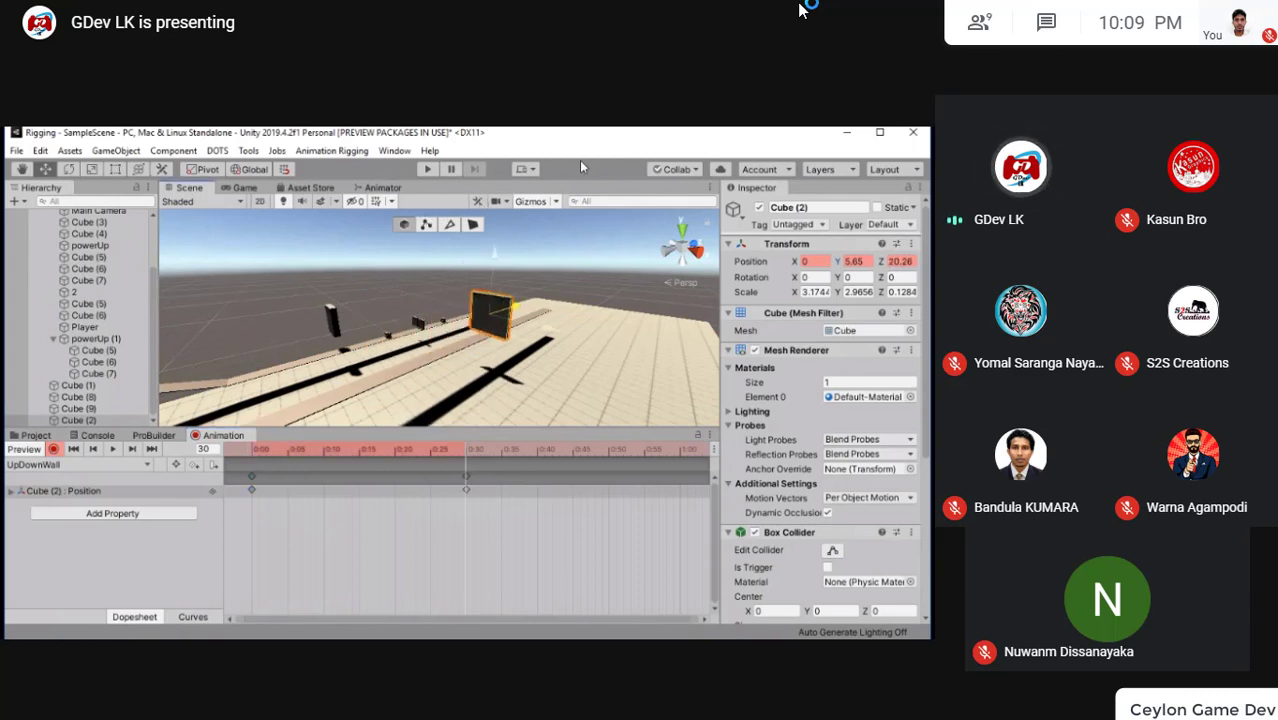
left_click_drag(550, 326, 655, 252)
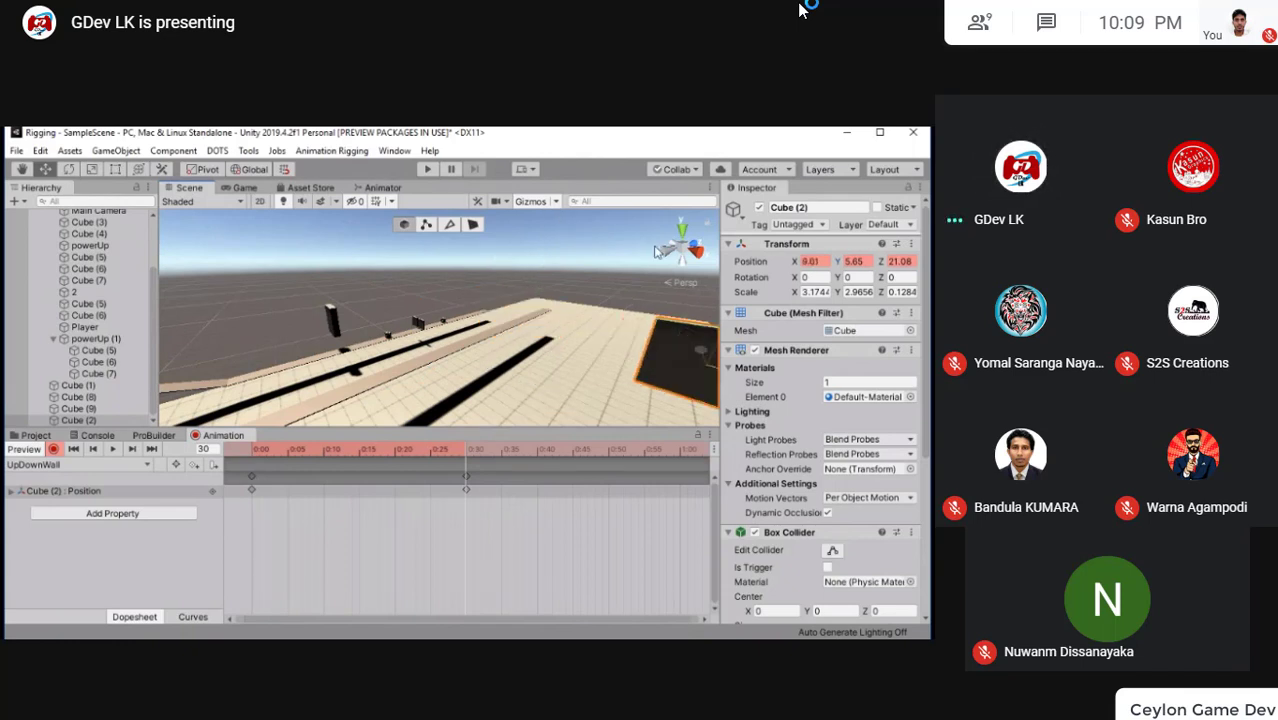
key("f")
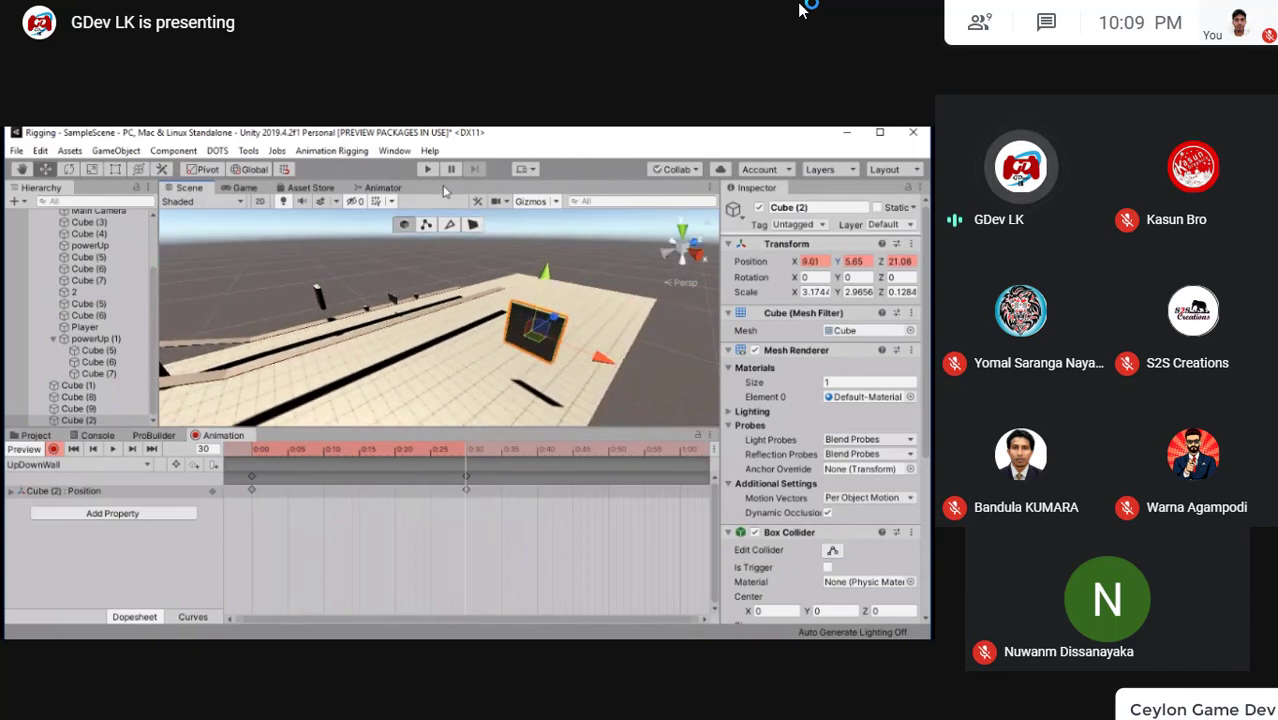
left_click(475, 225)
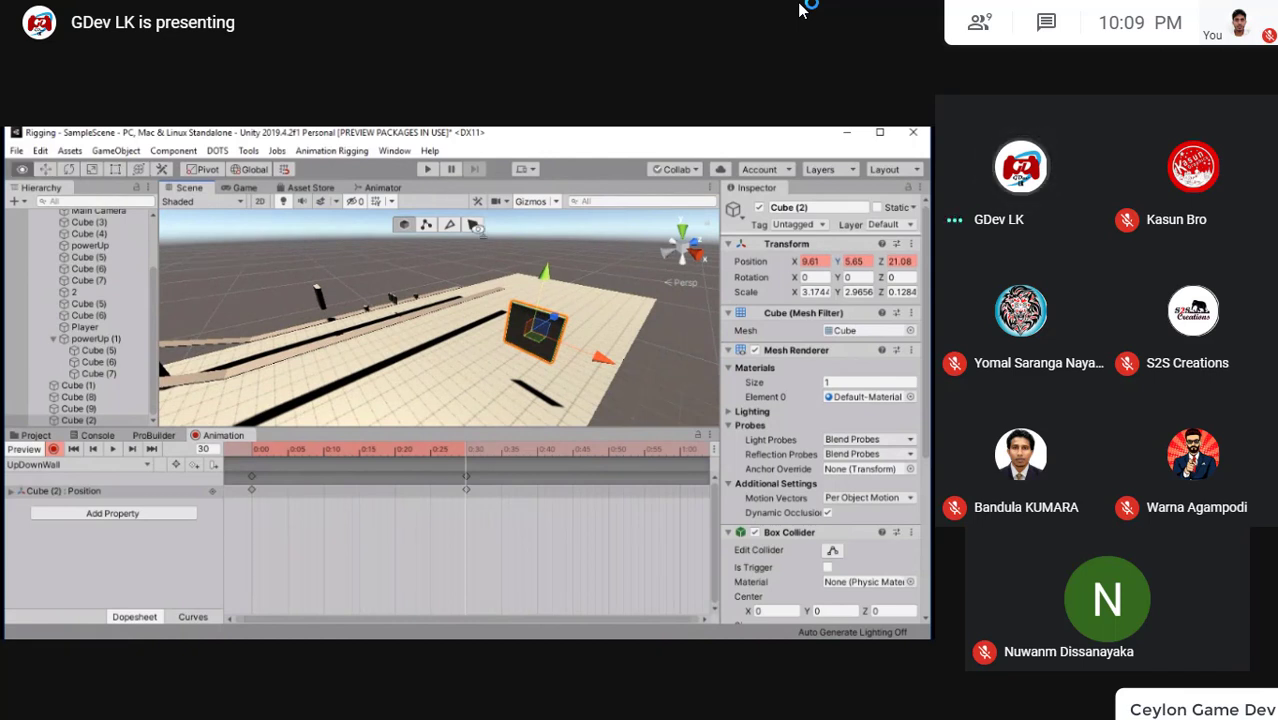
mouse_move(475, 225)
right_mouse_down()
mouse_move(701, 263)
mouse_move(407, 248)
right_mouse_up()
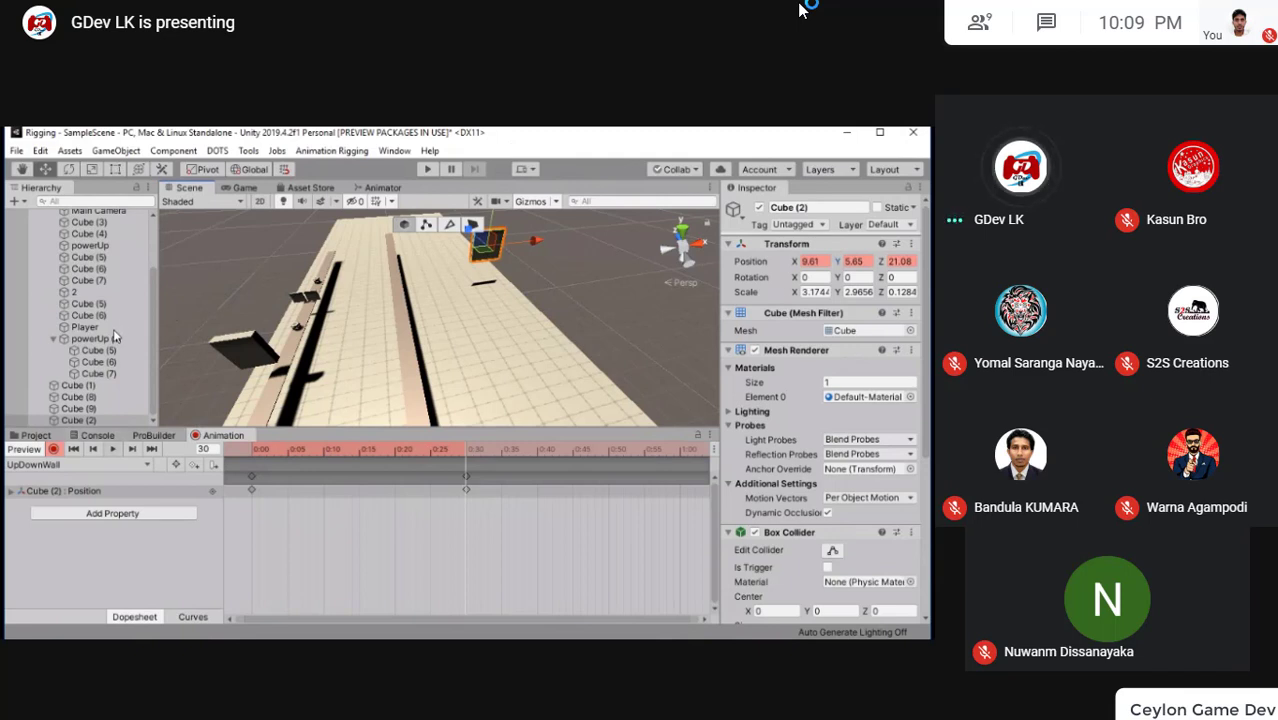
left_click(112, 448)
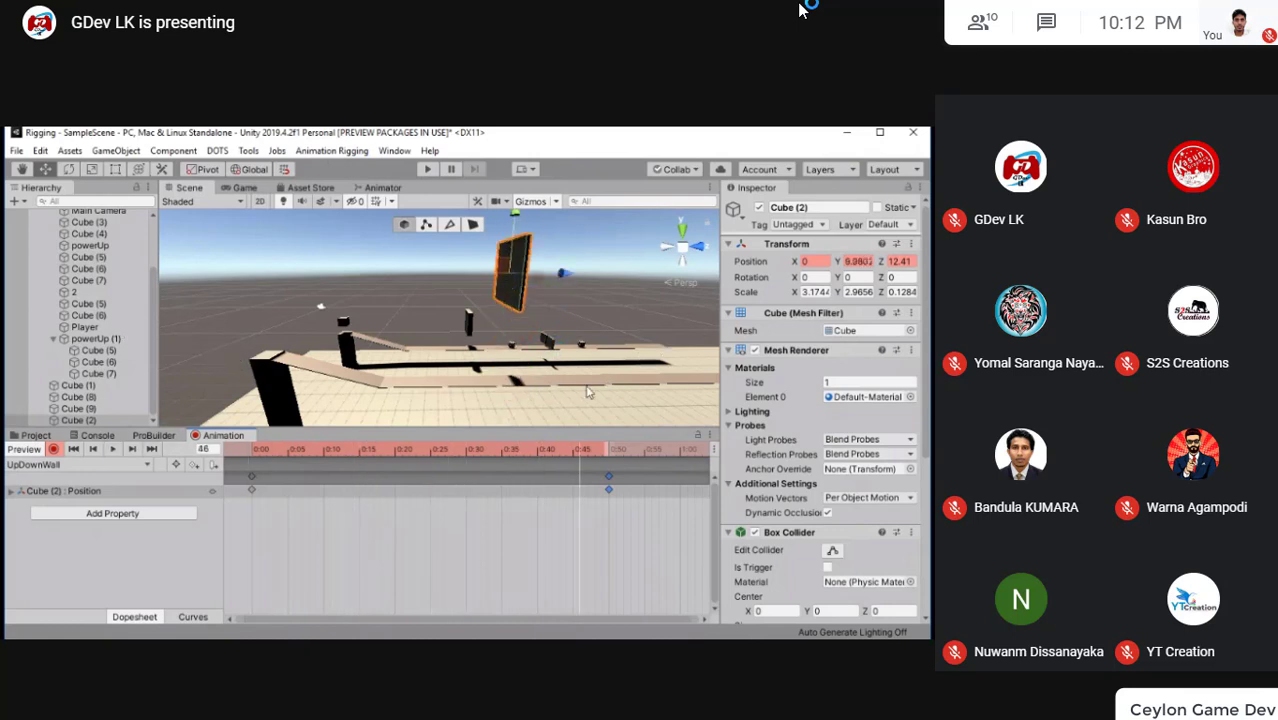
Zoom out the Animation timeline so the range past 1:00 is visible
scroll(452, 445, "down", 5)
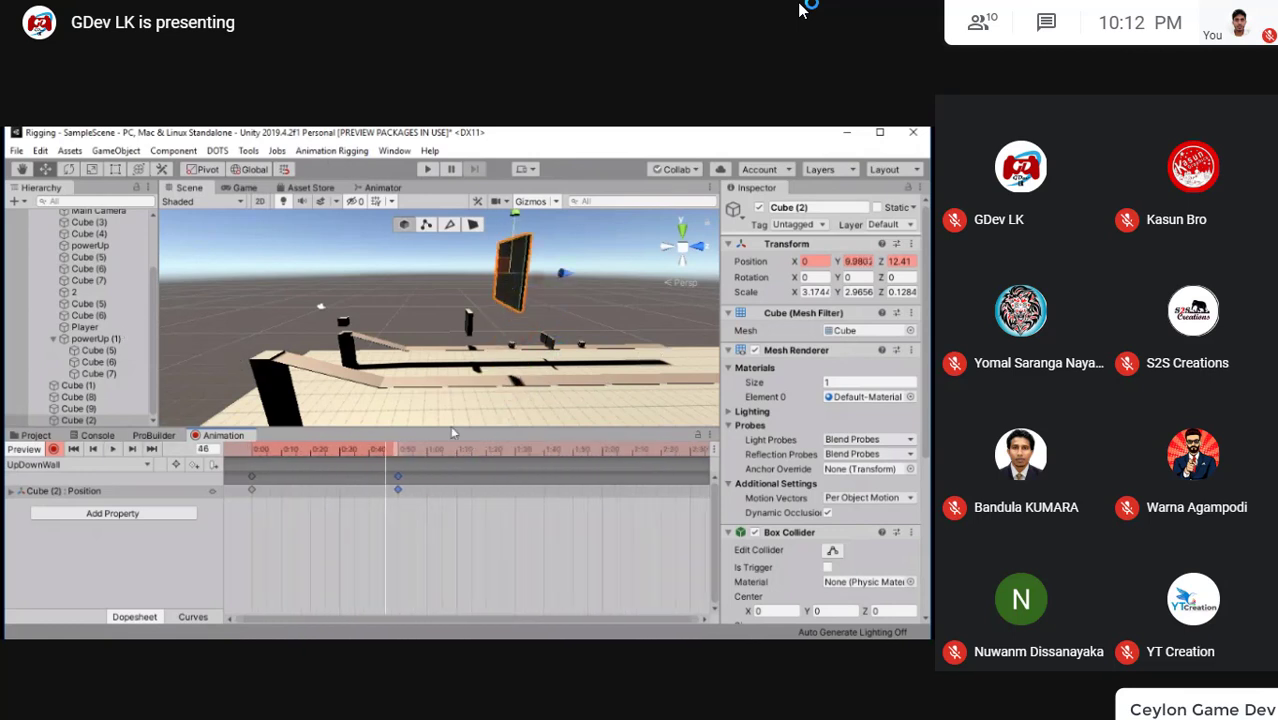
scroll(452, 432, "down", 2)
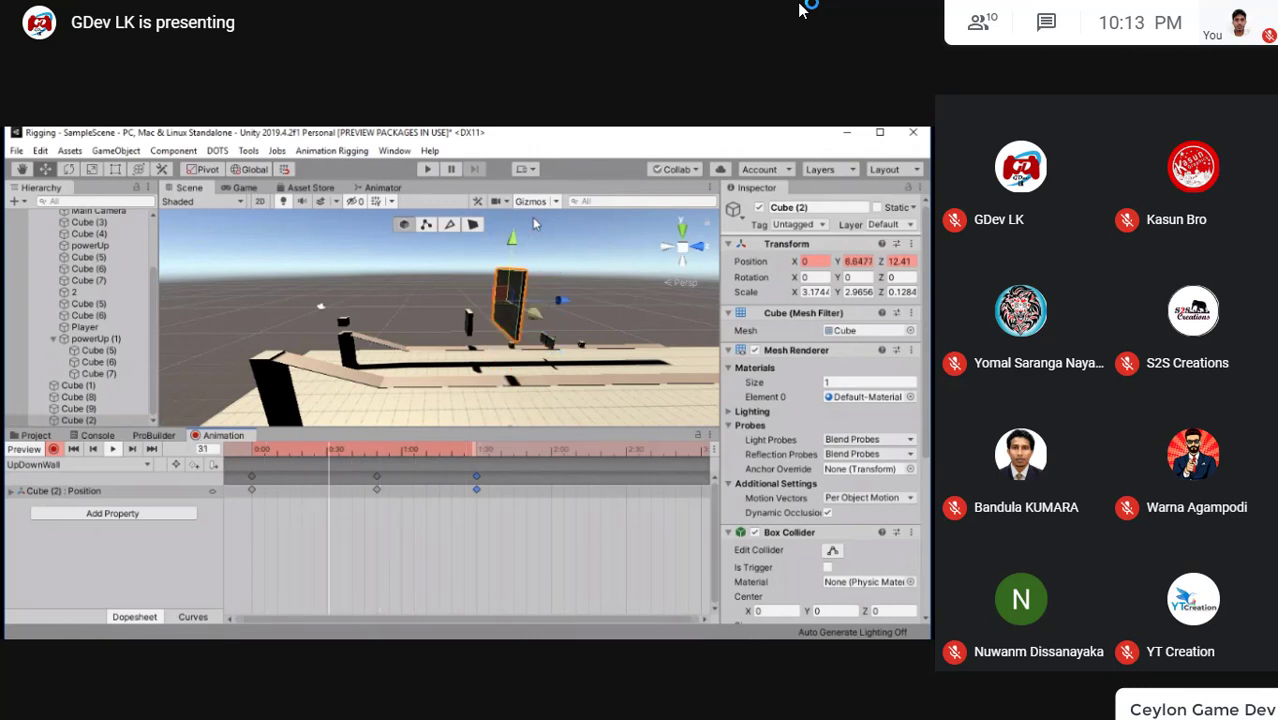
left_click(400, 250)
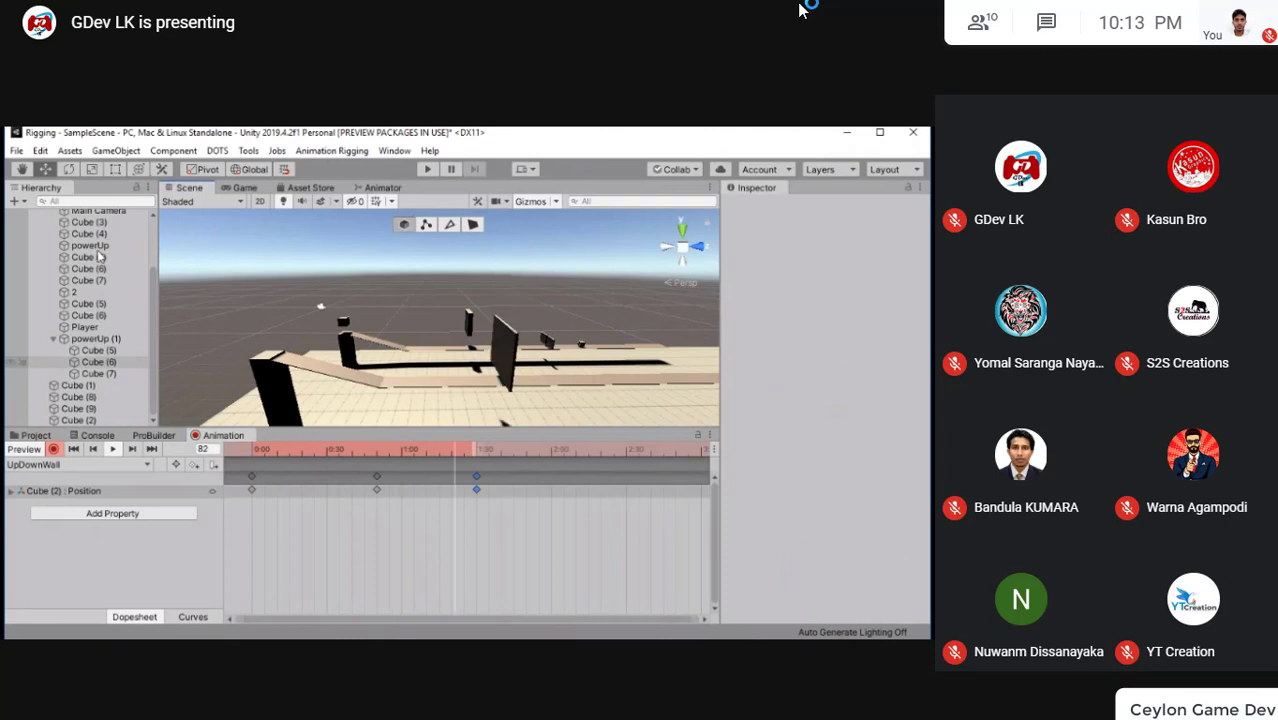
left_click(78, 385)
left_click(78, 408, "shift")
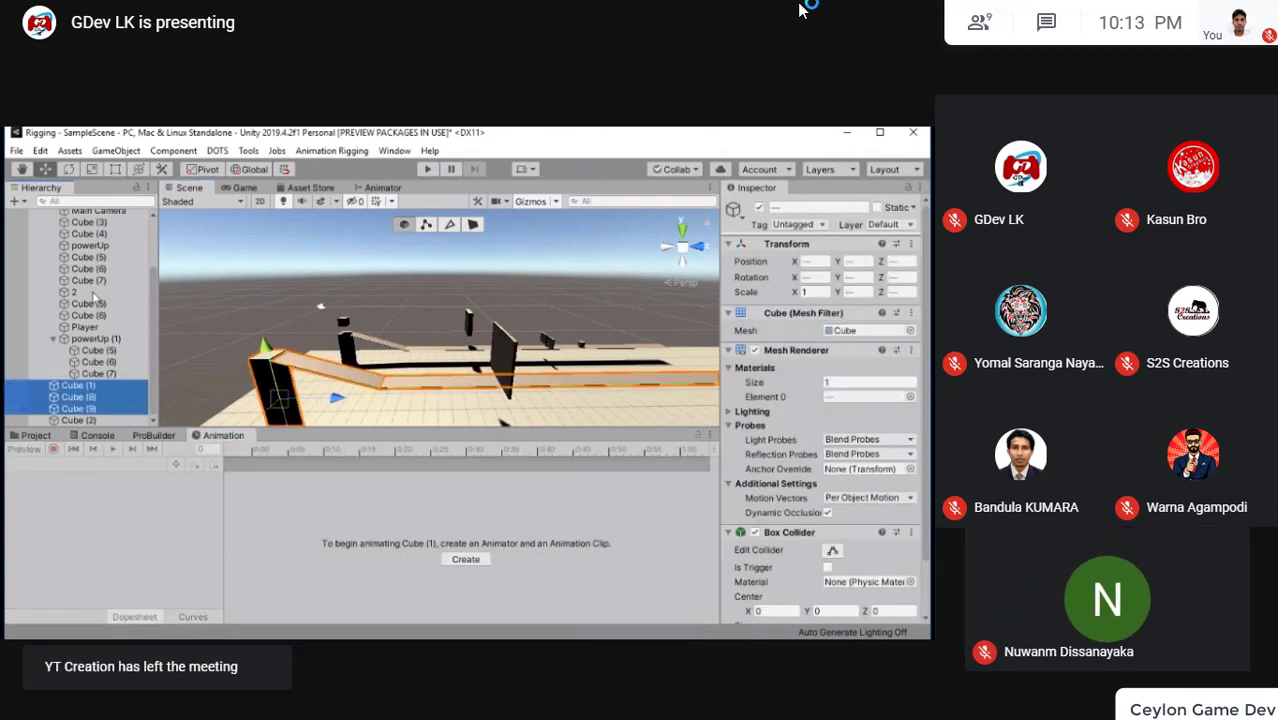
key("ctrl+z")
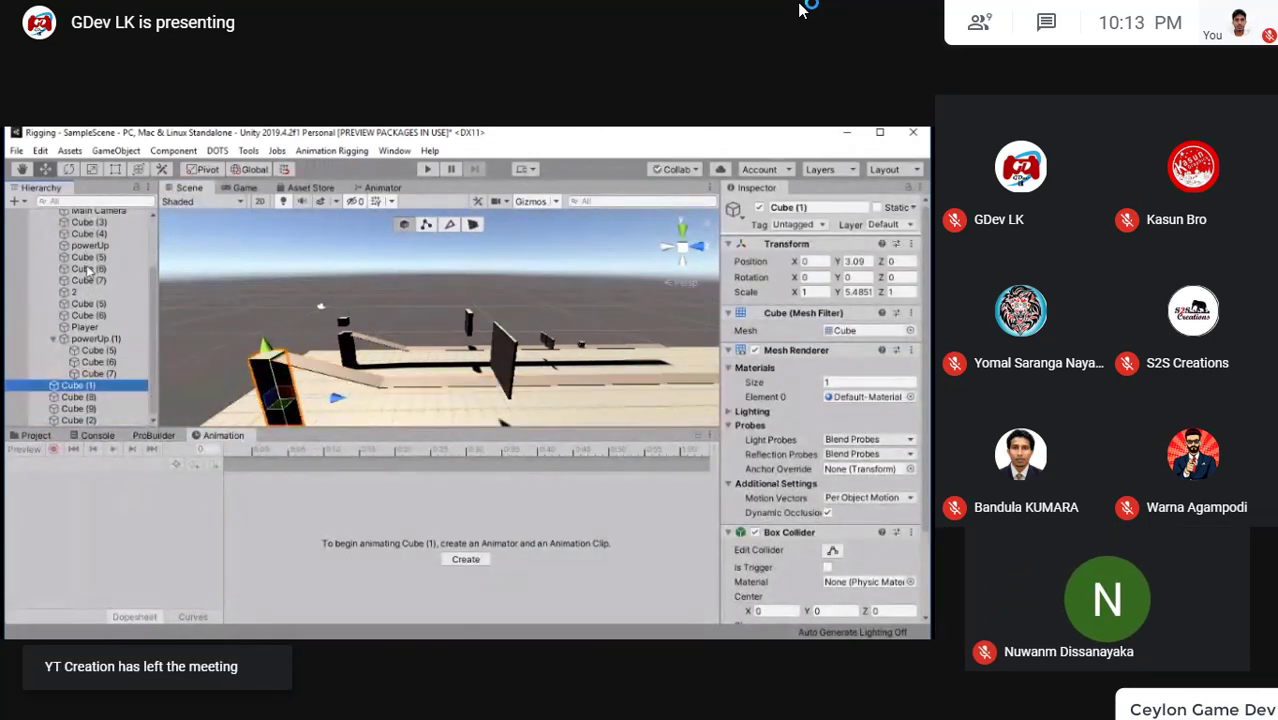
key("F2")
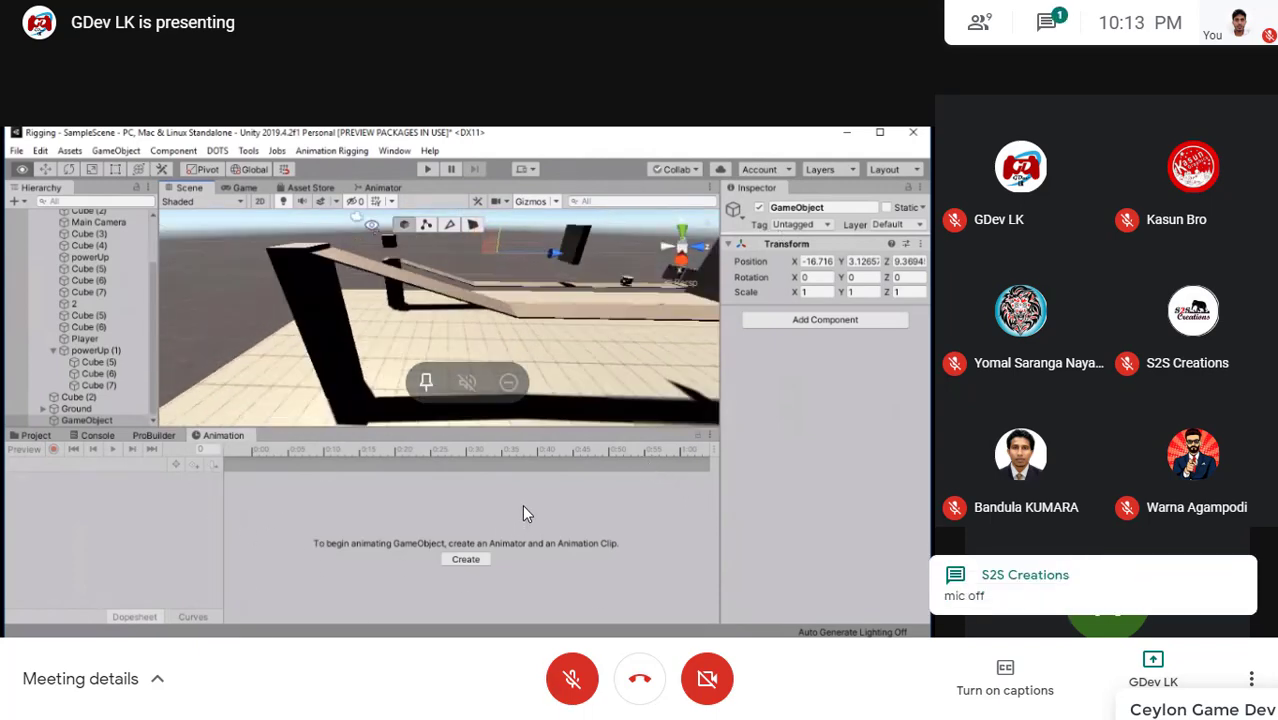
left_click(568, 681)
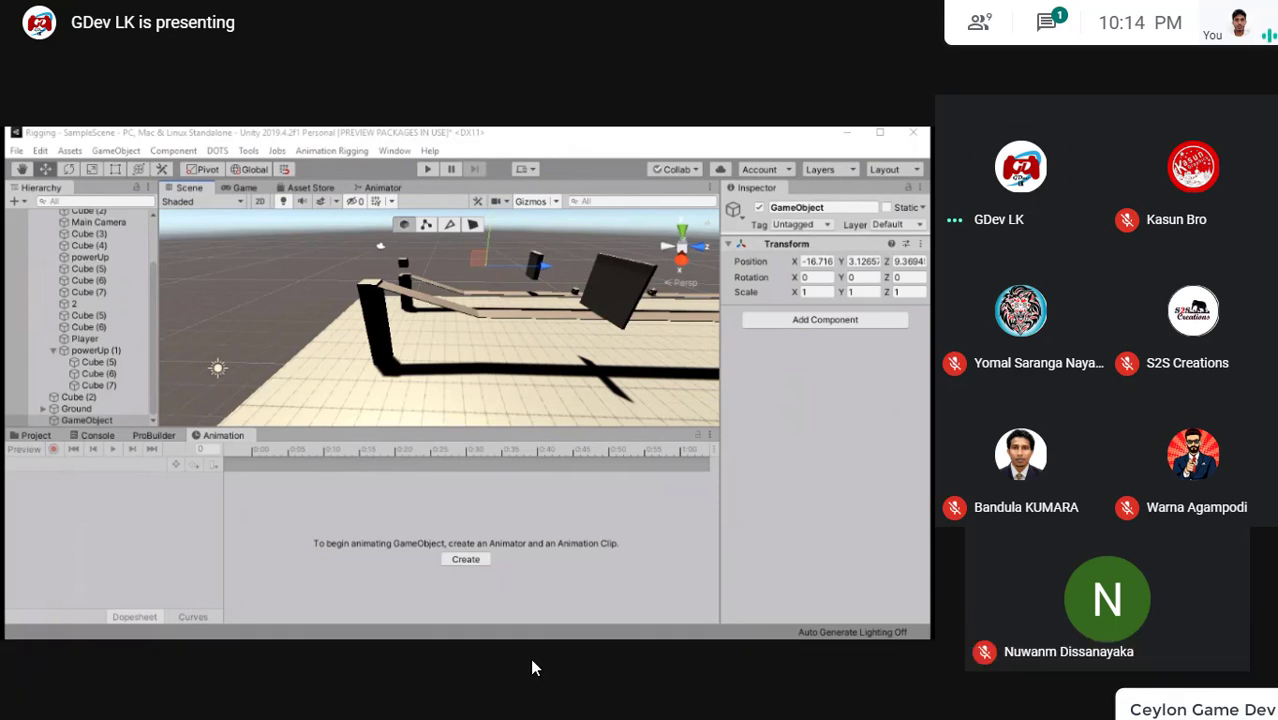
mouse_move(472, 677)
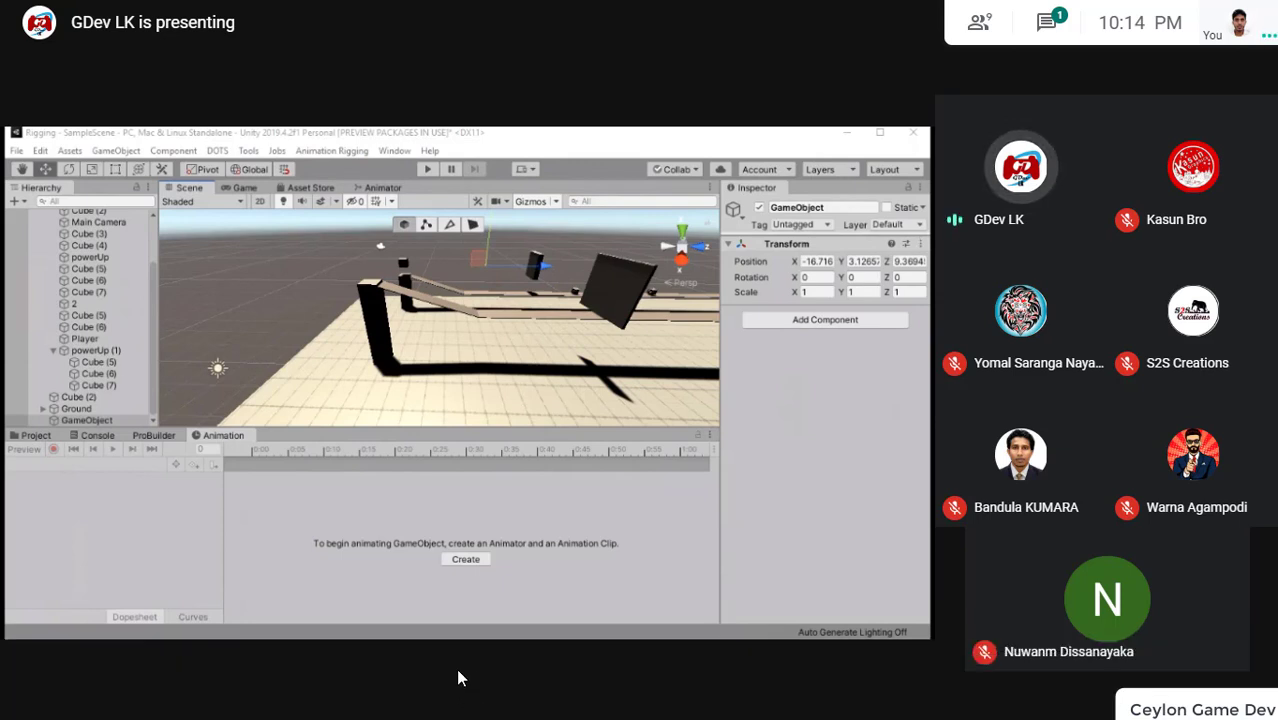
Mute your own microphone in the Meet call
left_click(569, 684)
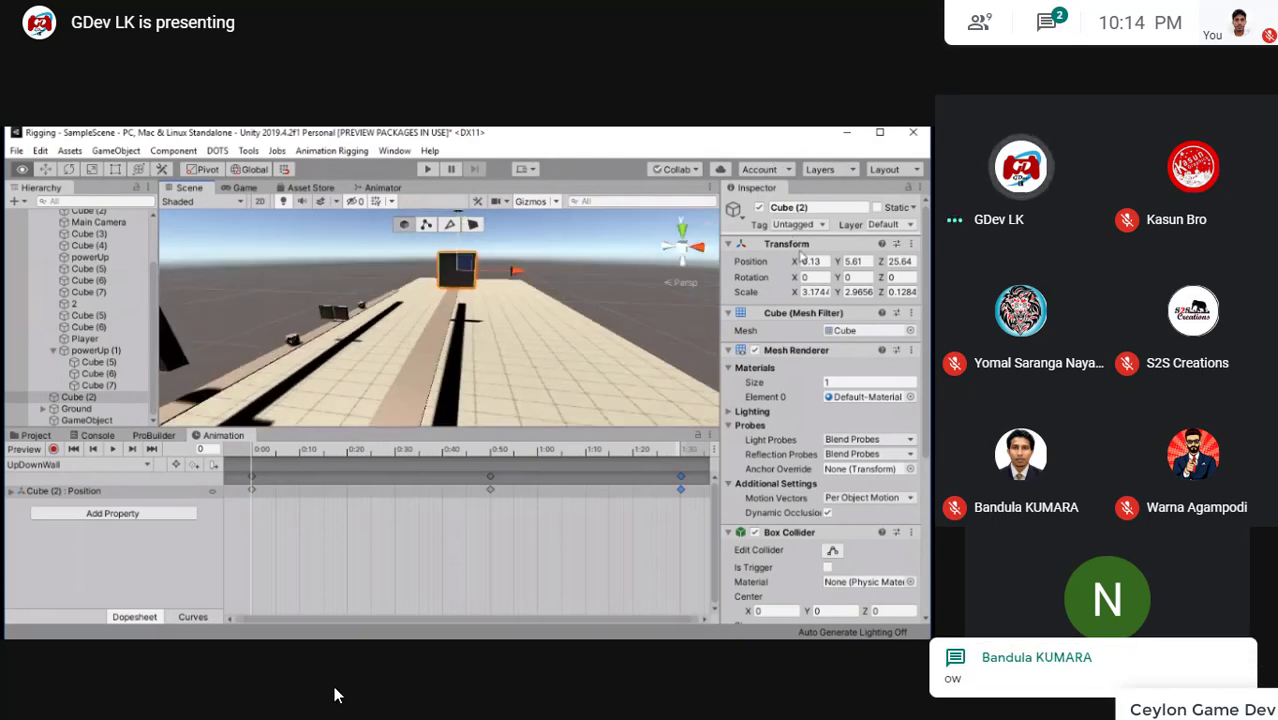
mouse_move(440, 648)
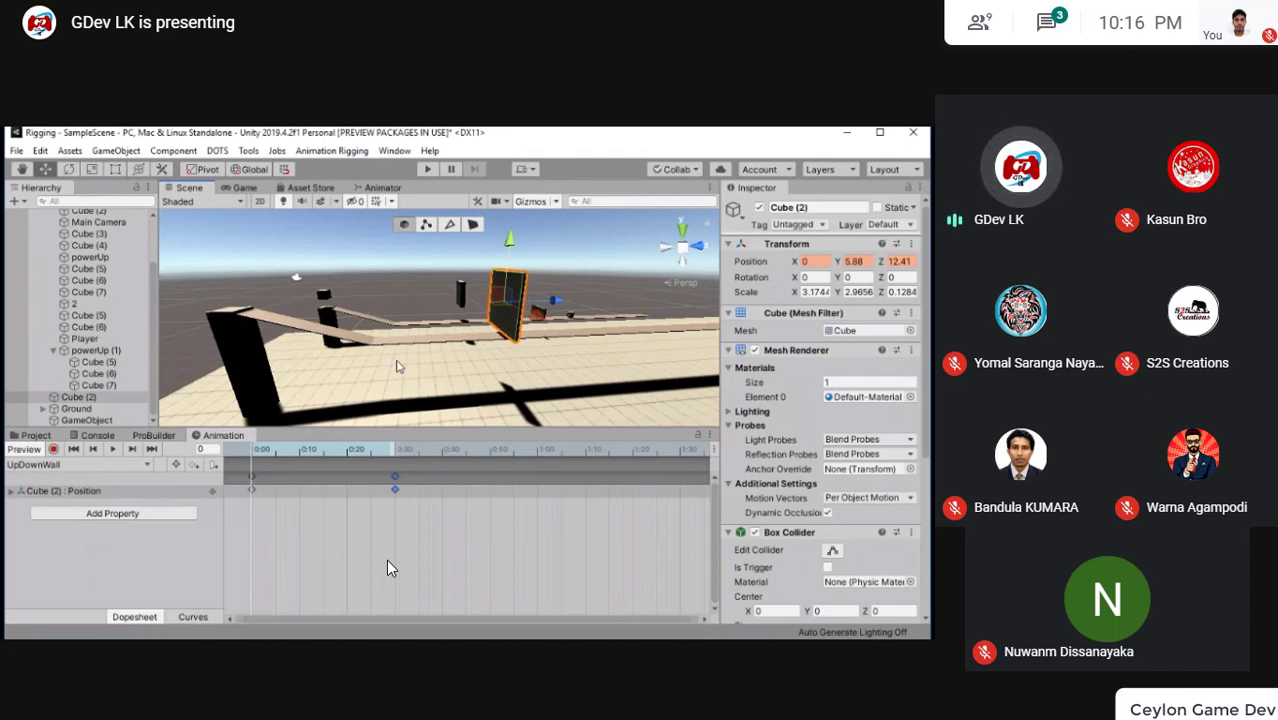
Shift the wall cube's second keyframe along the timeline to about 0:50
left_click_drag(395, 477, 681, 477)
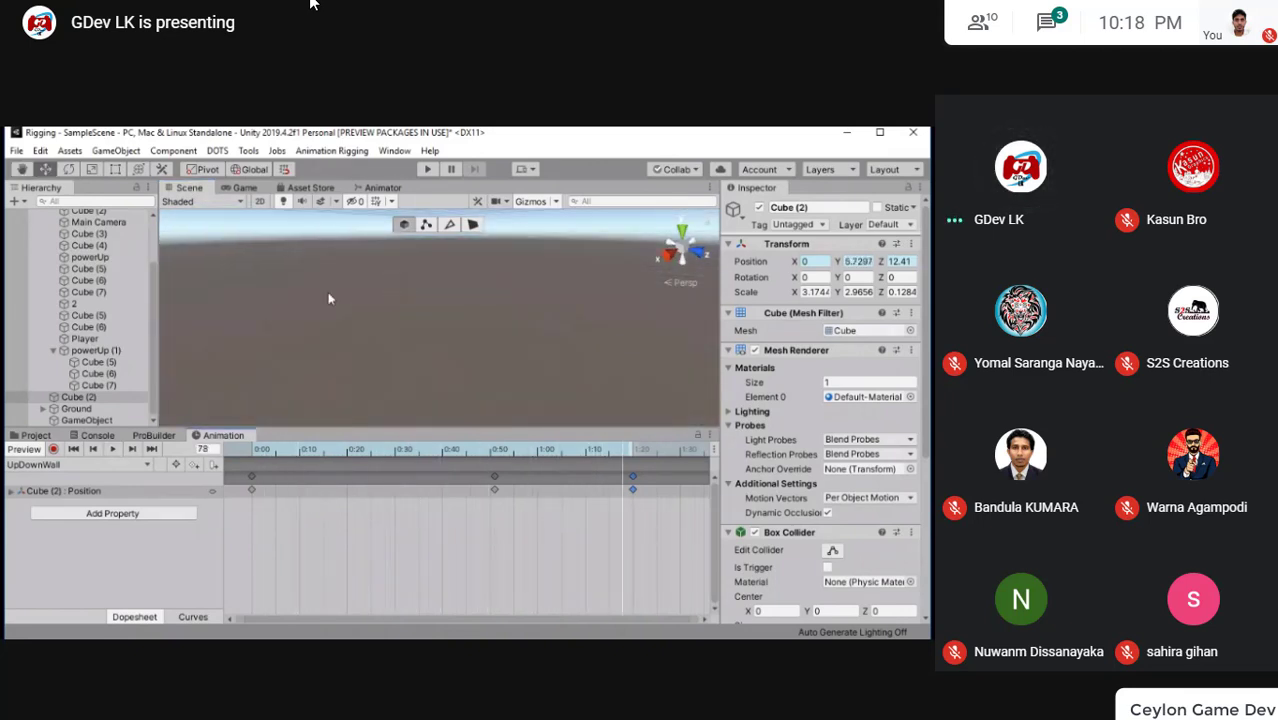
Follow the presenter adding a third keyframe and selecting the Props group with Cube (1) and Cube (3)
mouse_move(400, 46)
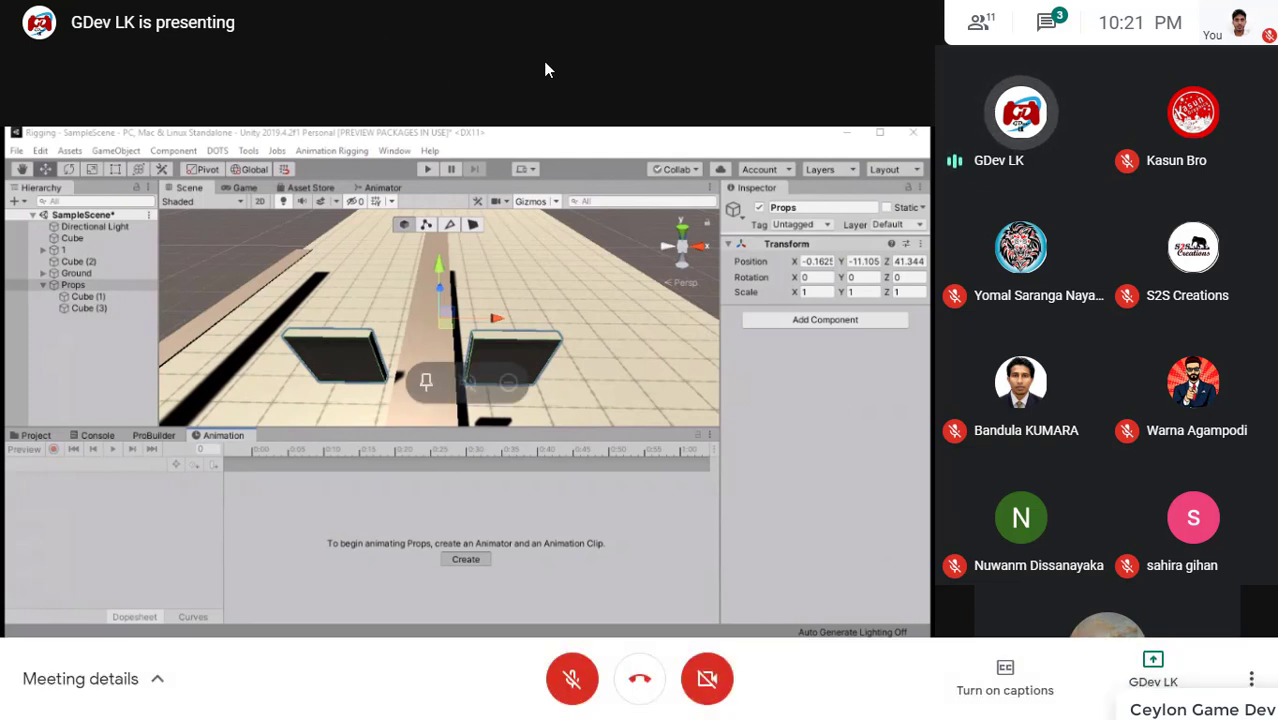
left_click(1062, 36)
mouse_move(1057, 35)
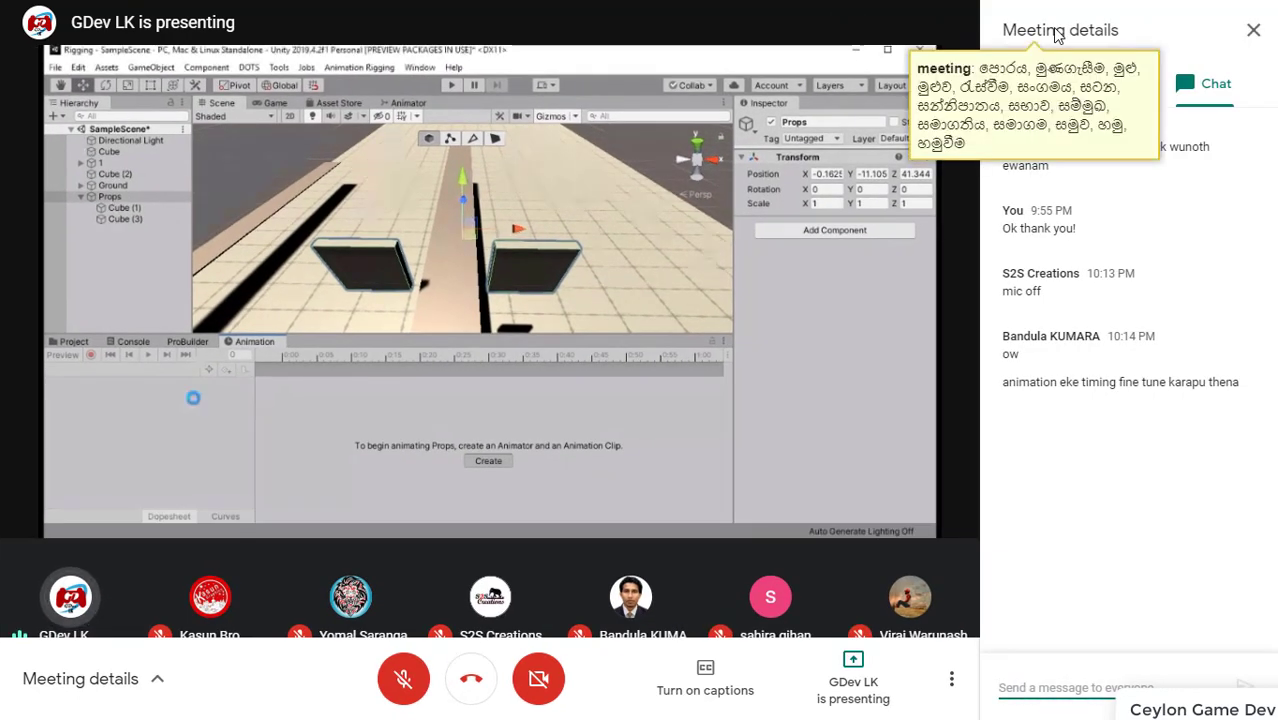
left_click(1119, 298)
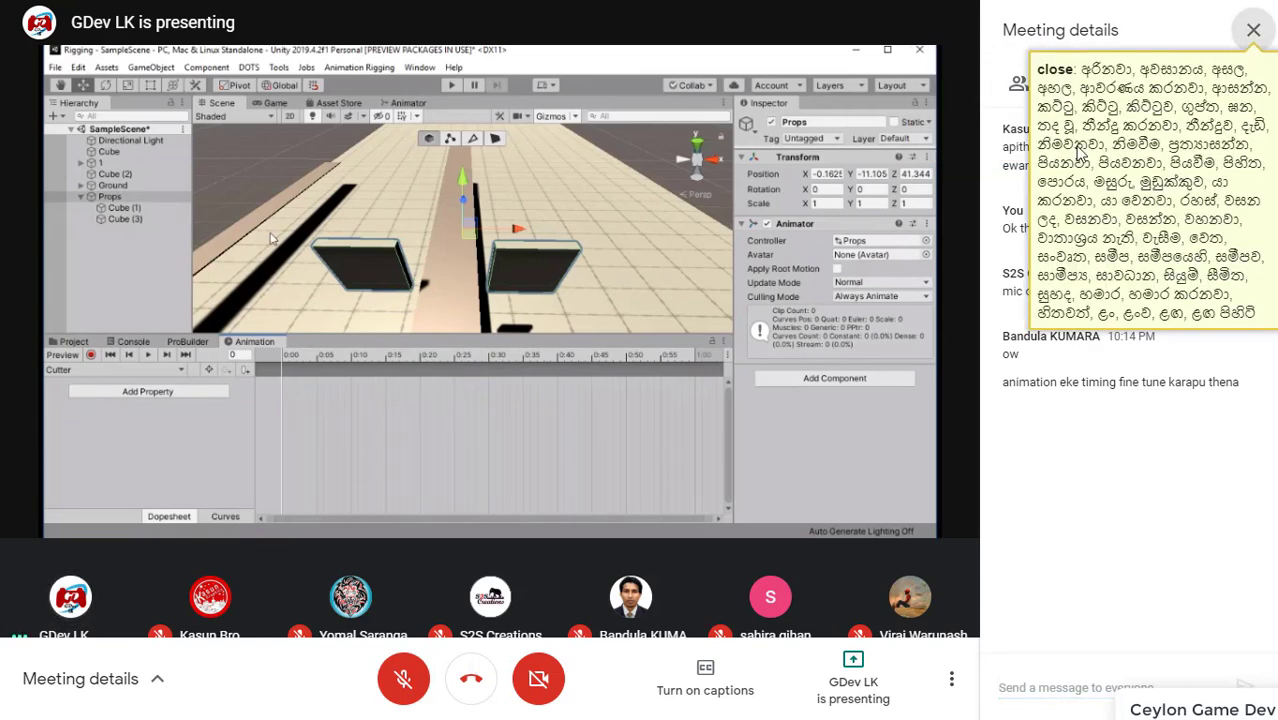
left_click(1253, 30)
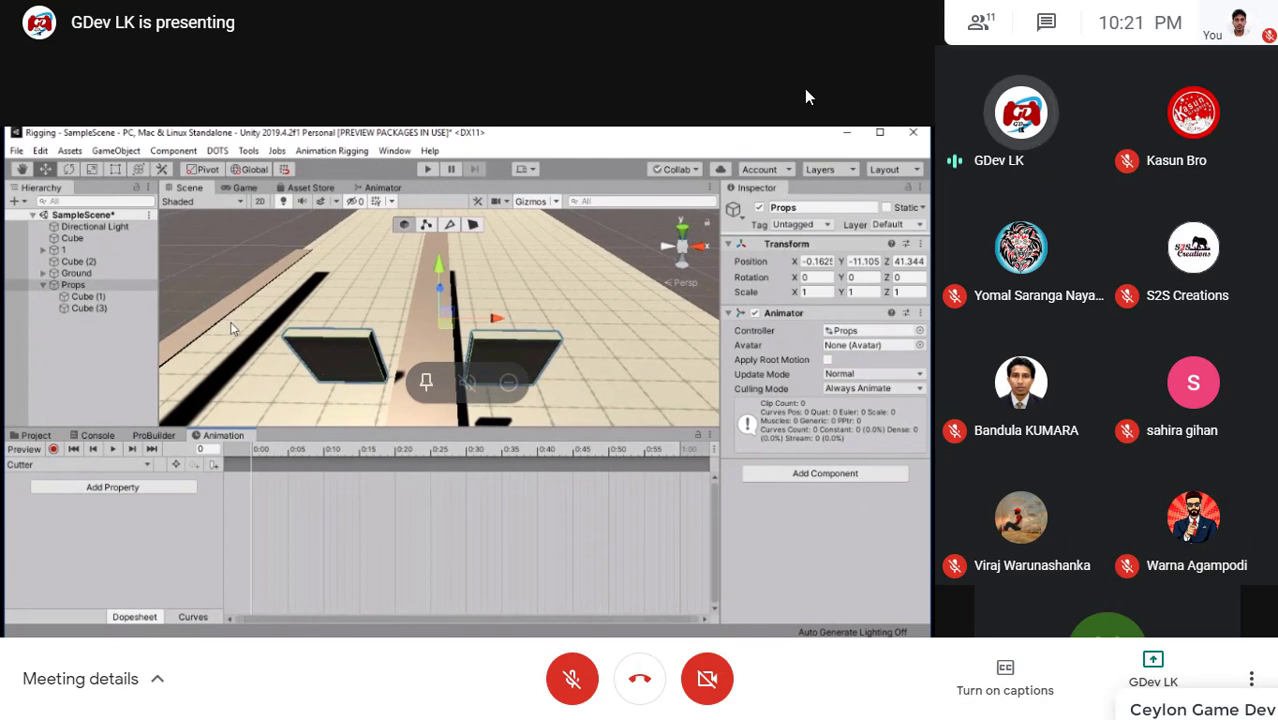
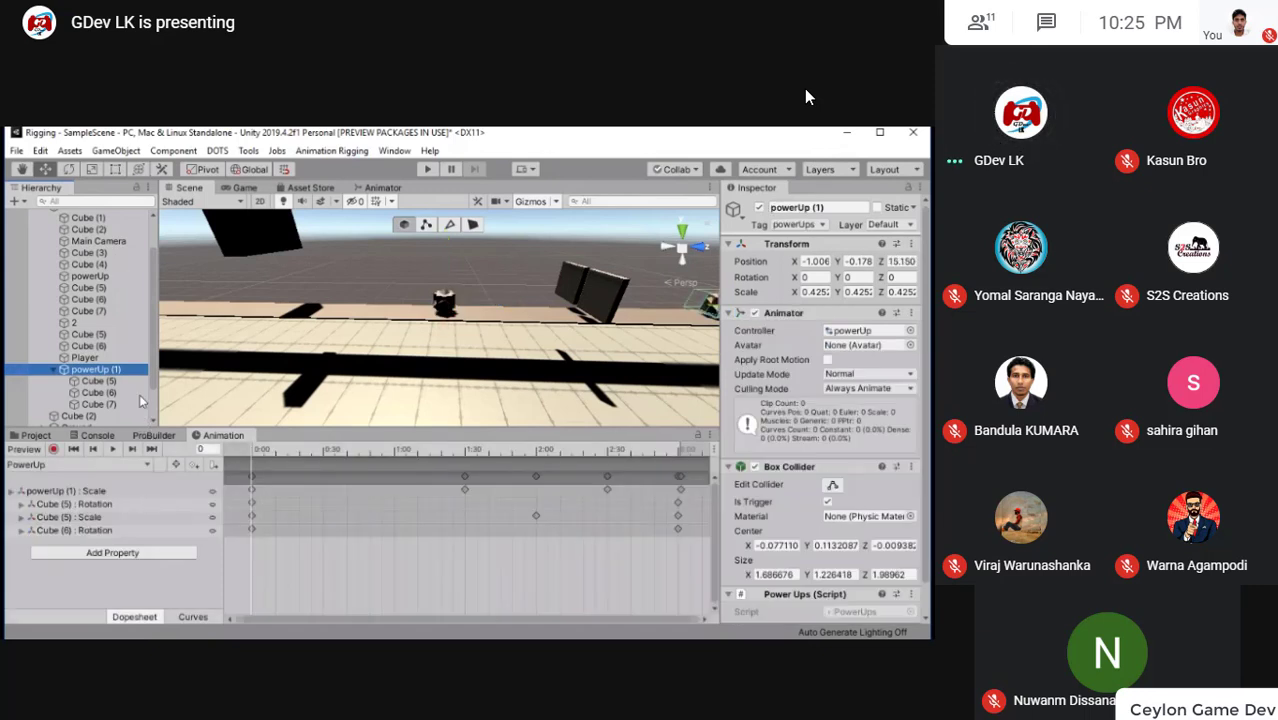
Play the powerUp animation preview and frame powerUp (1) in the Scene view
left_click(112, 449)
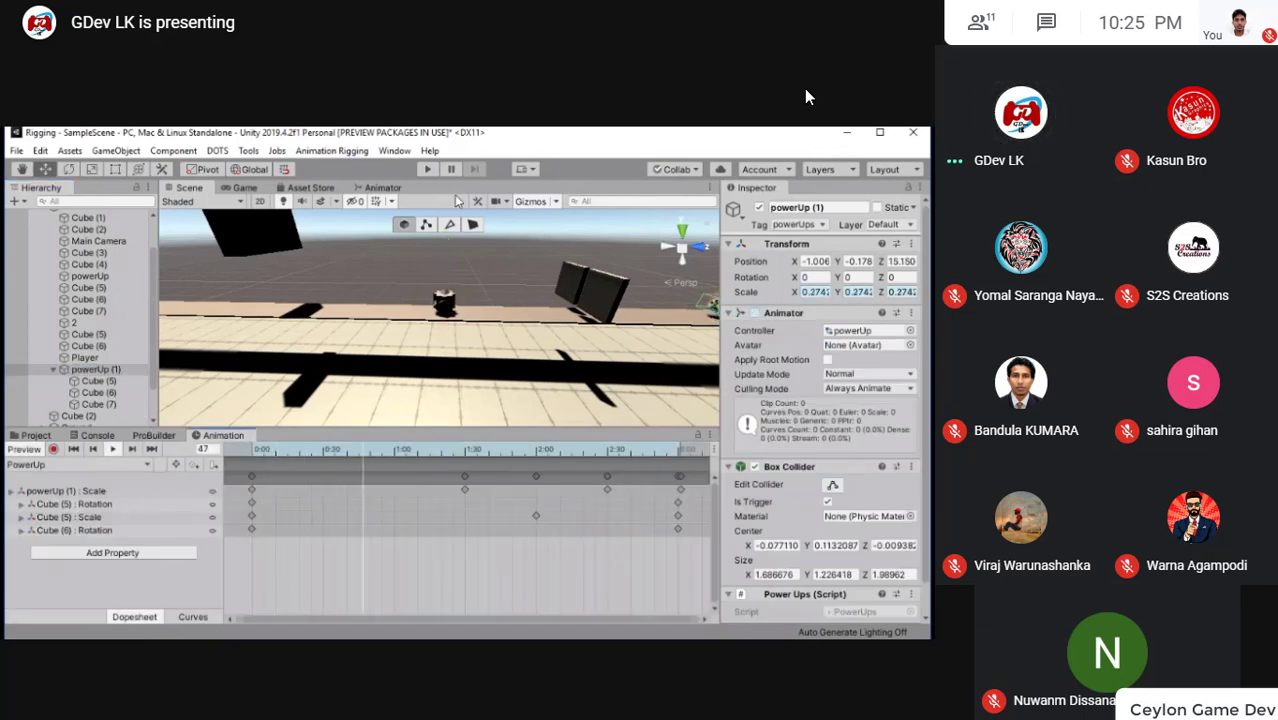
mouse_move(455, 200)
right_mouse_down()
mouse_move(697, 143)
mouse_move(304, 469)
mouse_move(741, 343)
right_mouse_up()
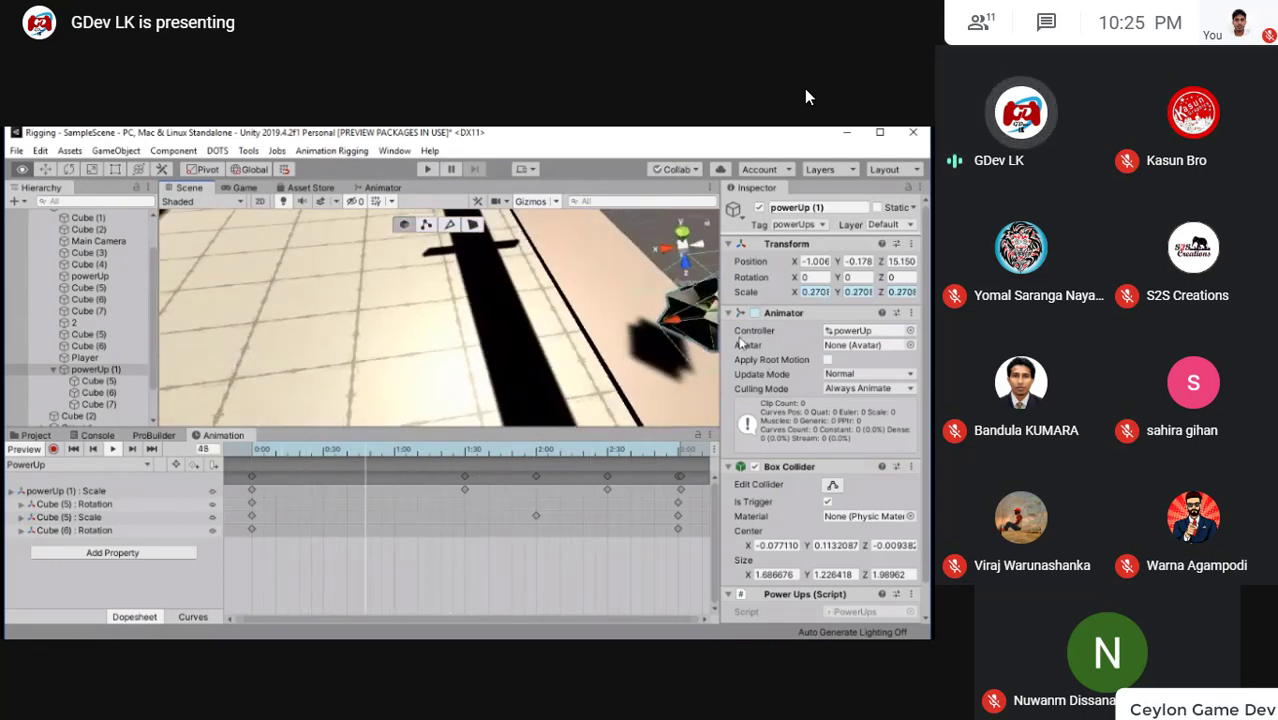
key("f")
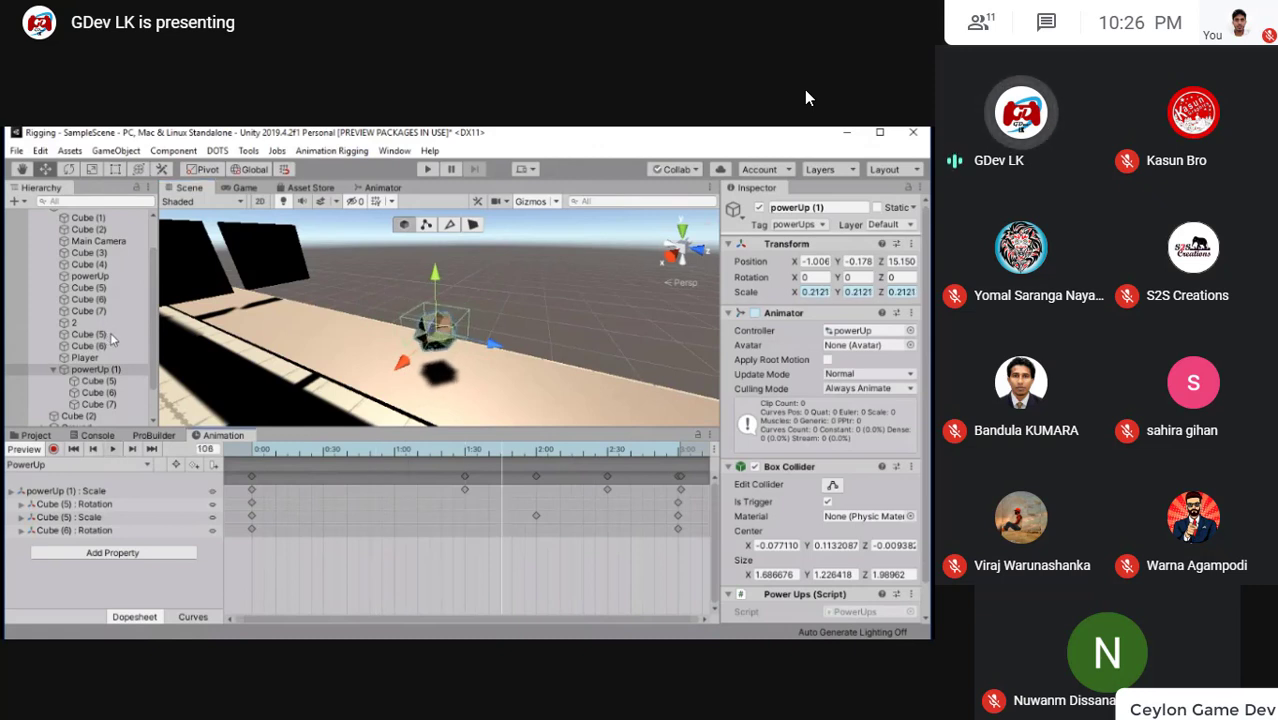
Collapse group 1 in the Hierarchy and clear the selection
scroll(112, 338, "down", 3)
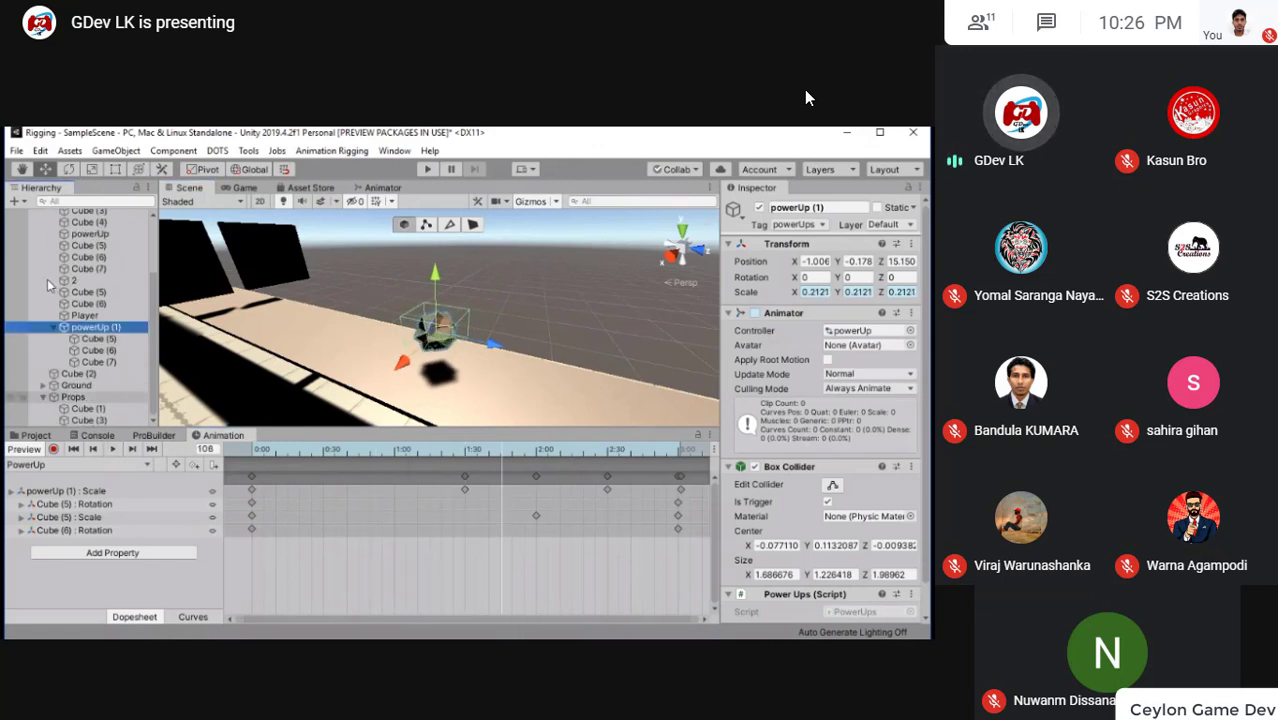
scroll(66, 302, "up", 5)
scroll(66, 300, "up", 2)
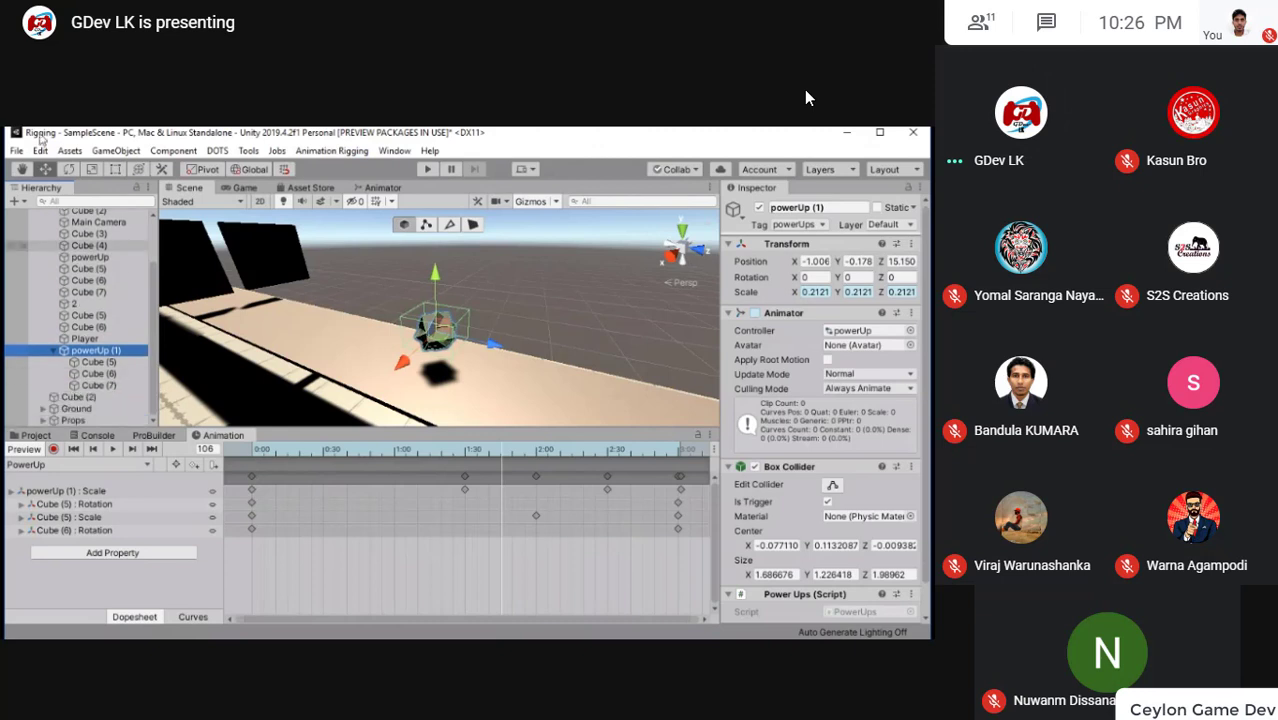
left_click(43, 249)
left_click(80, 350)
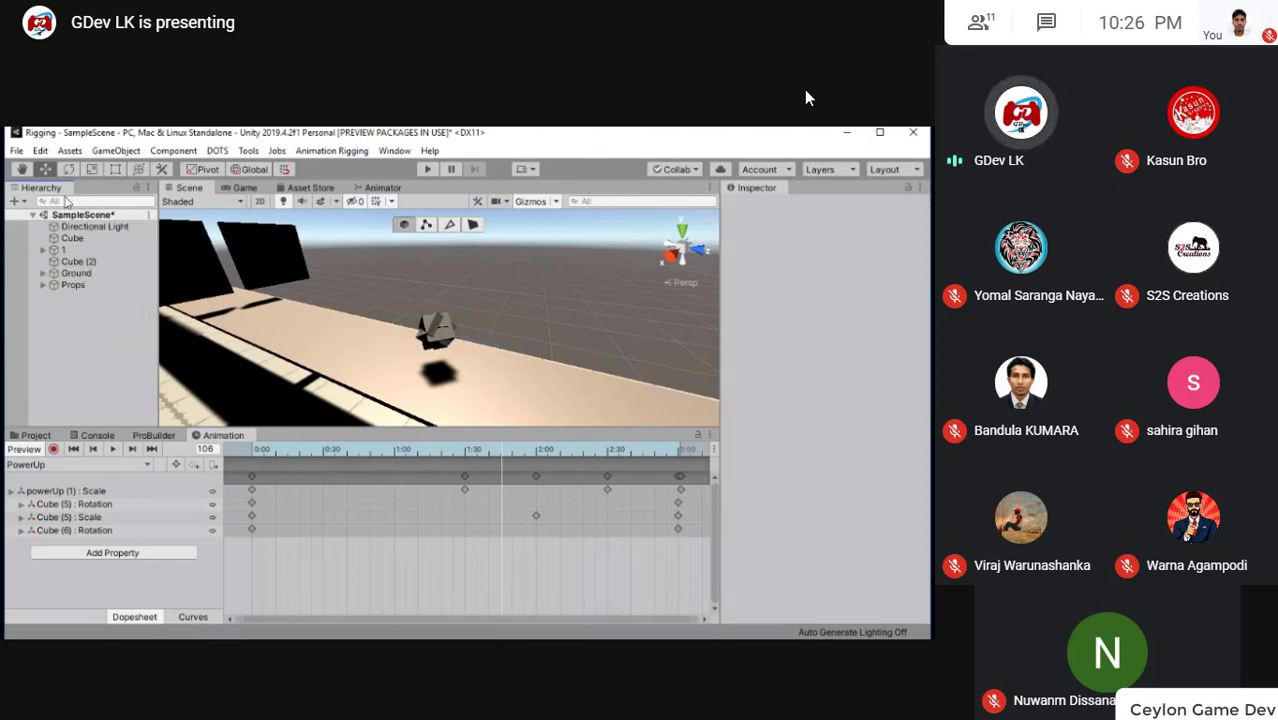
Create a new empty GameObject to become the powerUps group
key("ctrl+shift+n")
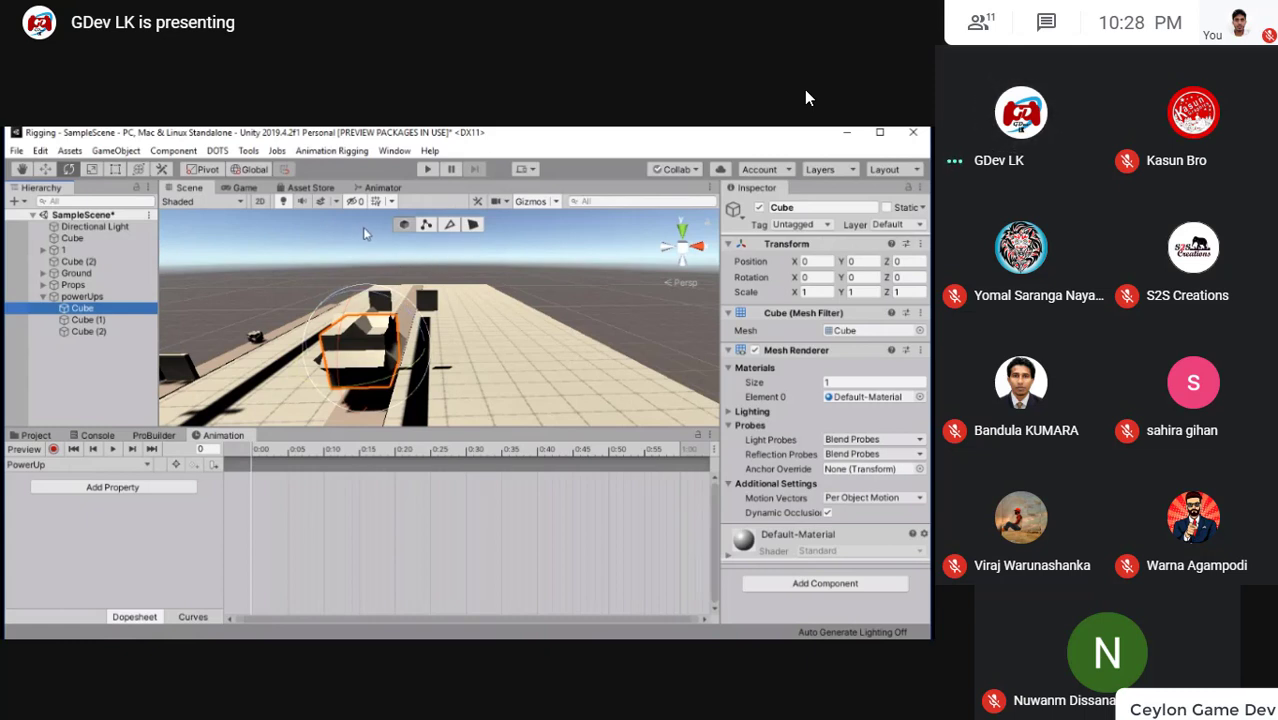
Rename the first cube under powerUps and turn on animation recording
key("F2")
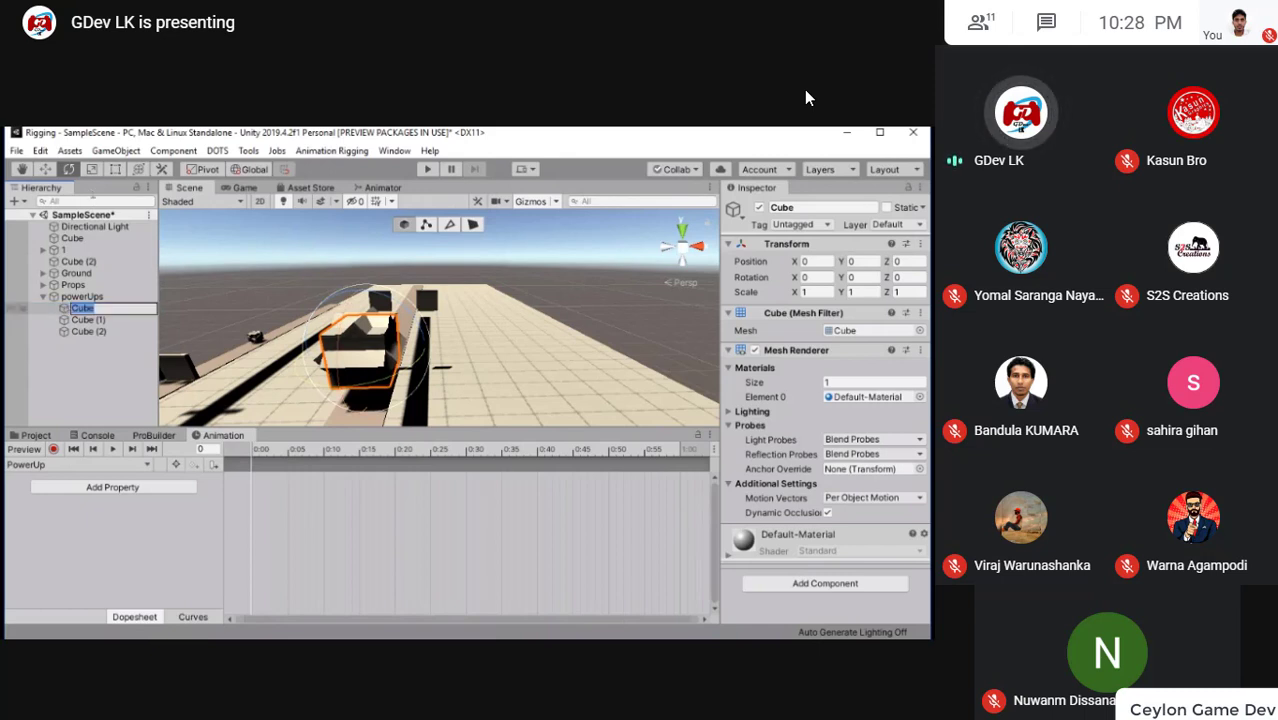
left_click(53, 449)
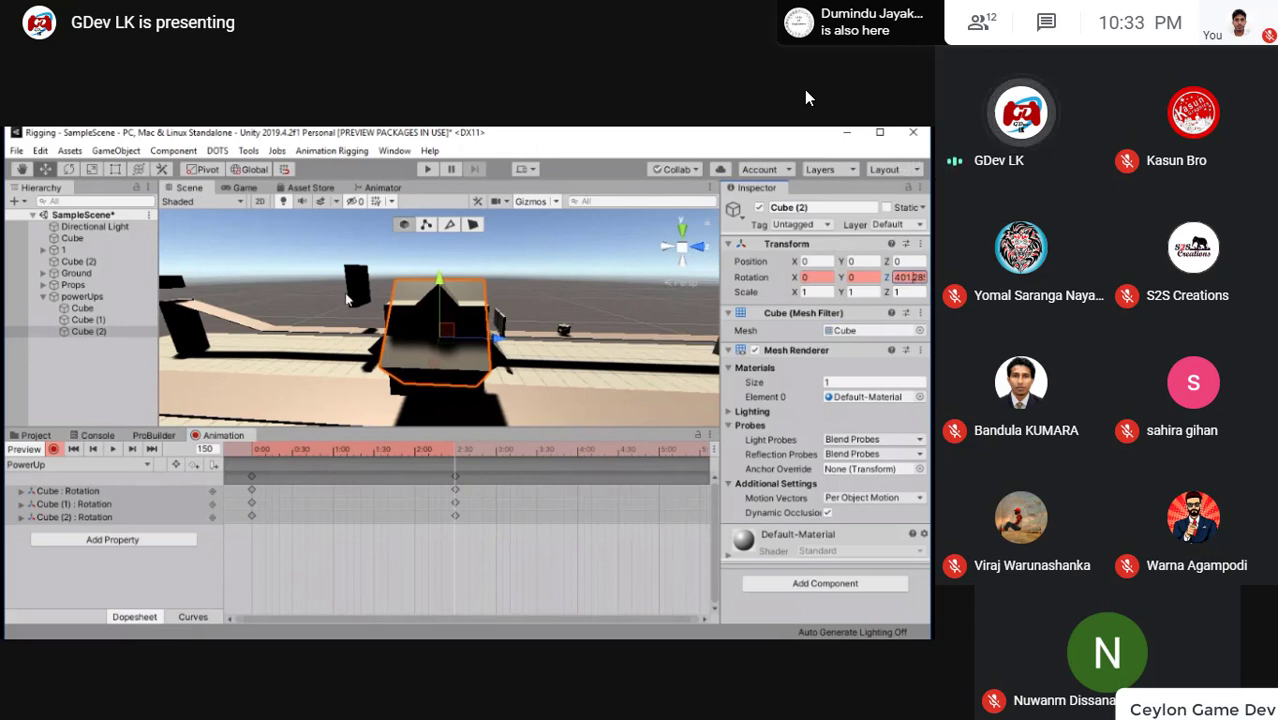
Select powerUps and play its PowerUp animation, orbiting to watch the cubes spin
left_click(143, 473)
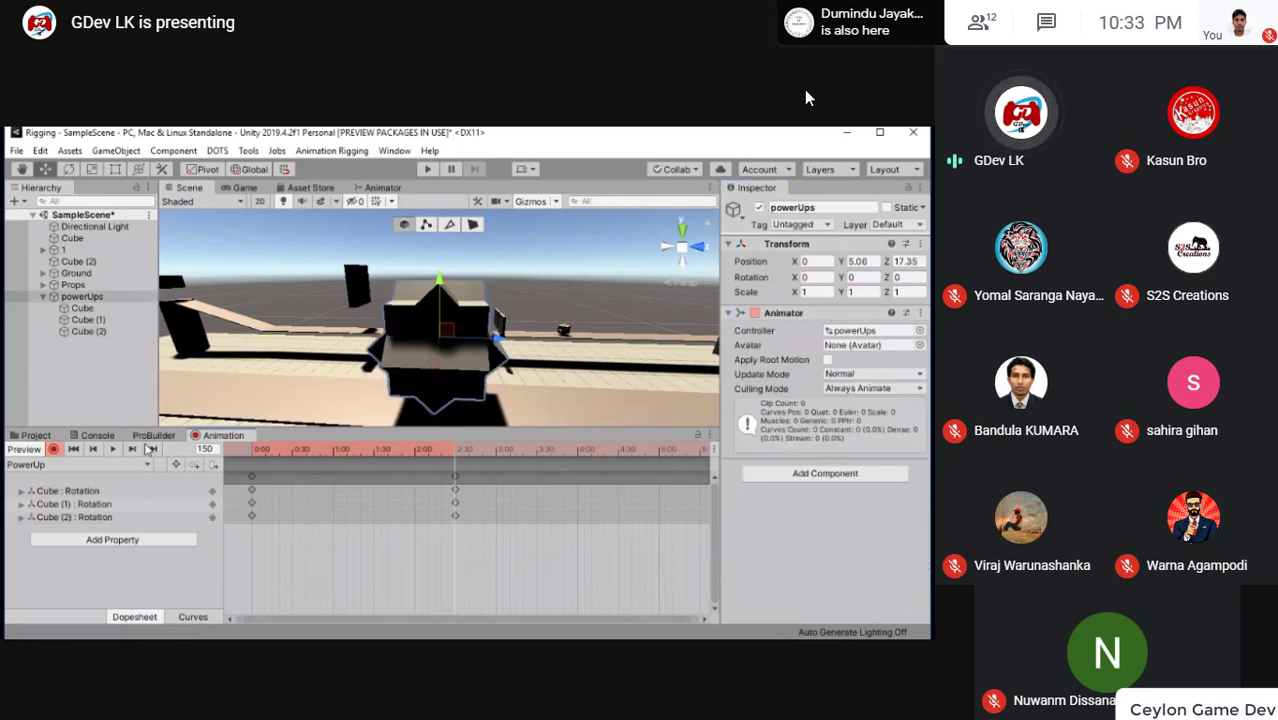
key("space")
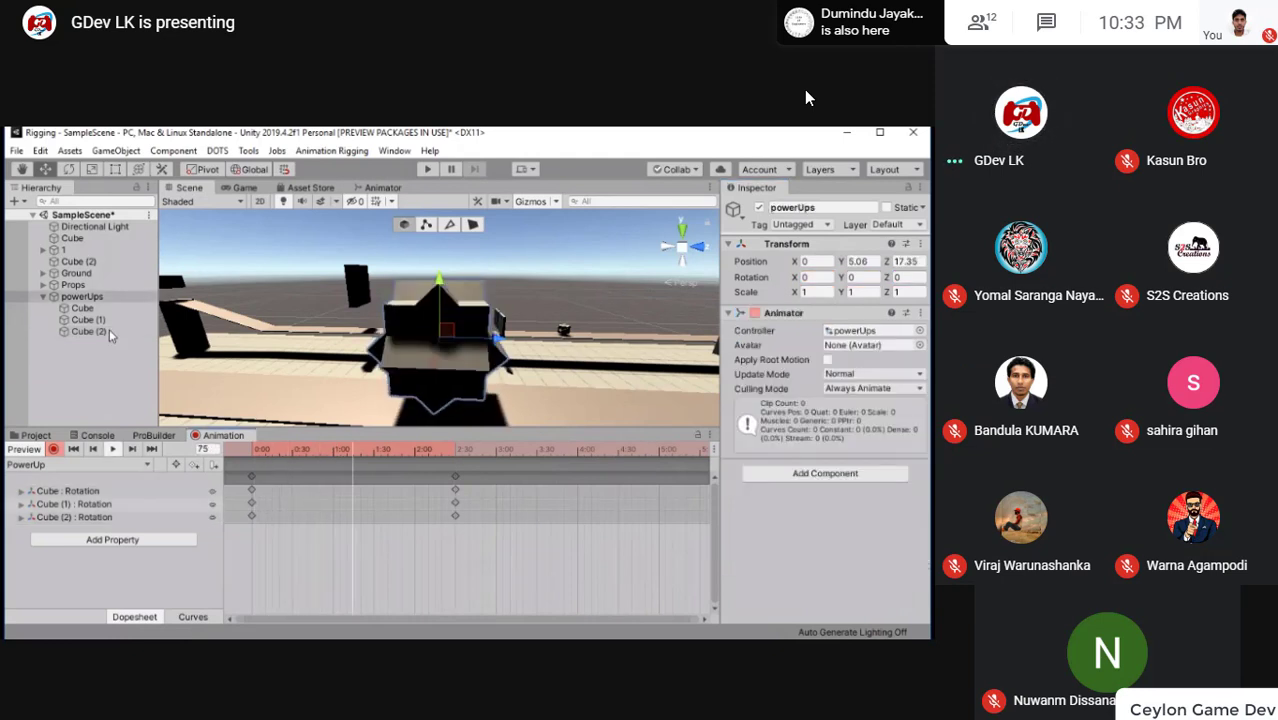
left_click_drag(508, 228, 440, 300, "alt")
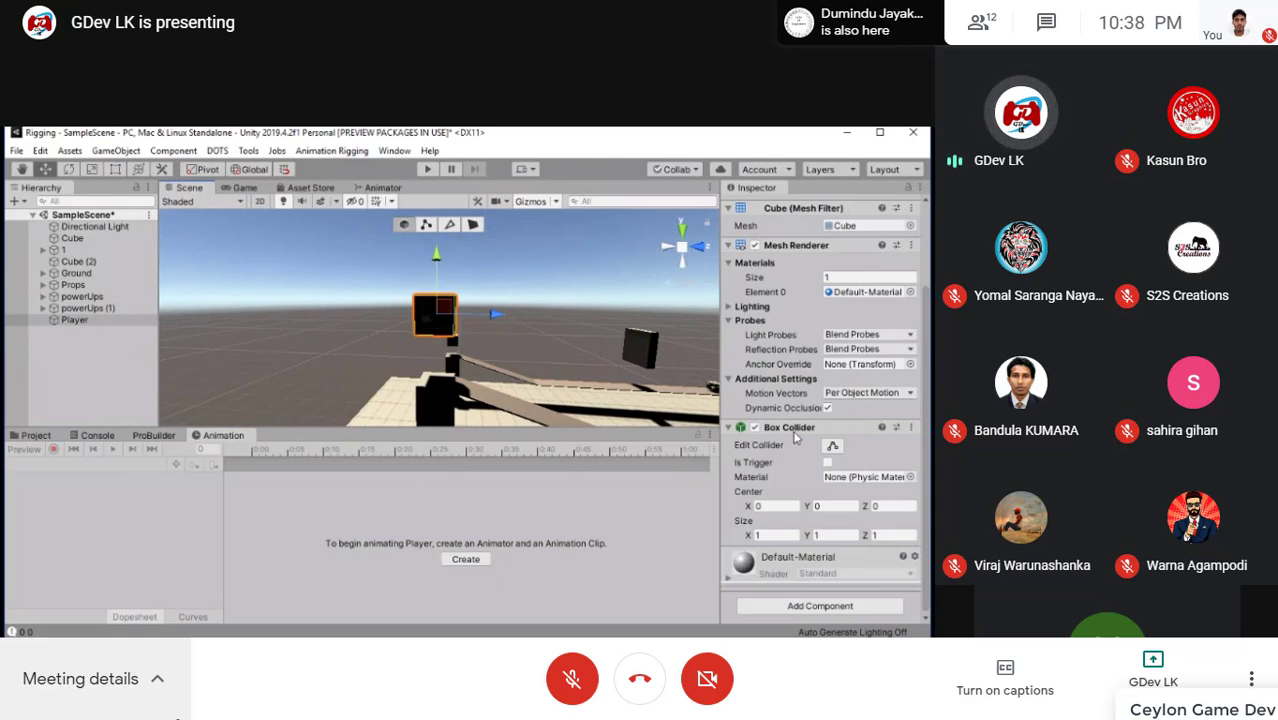
Deselect Player, orbit the Scene view to a new angle, then reselect Player
left_click(578, 187)
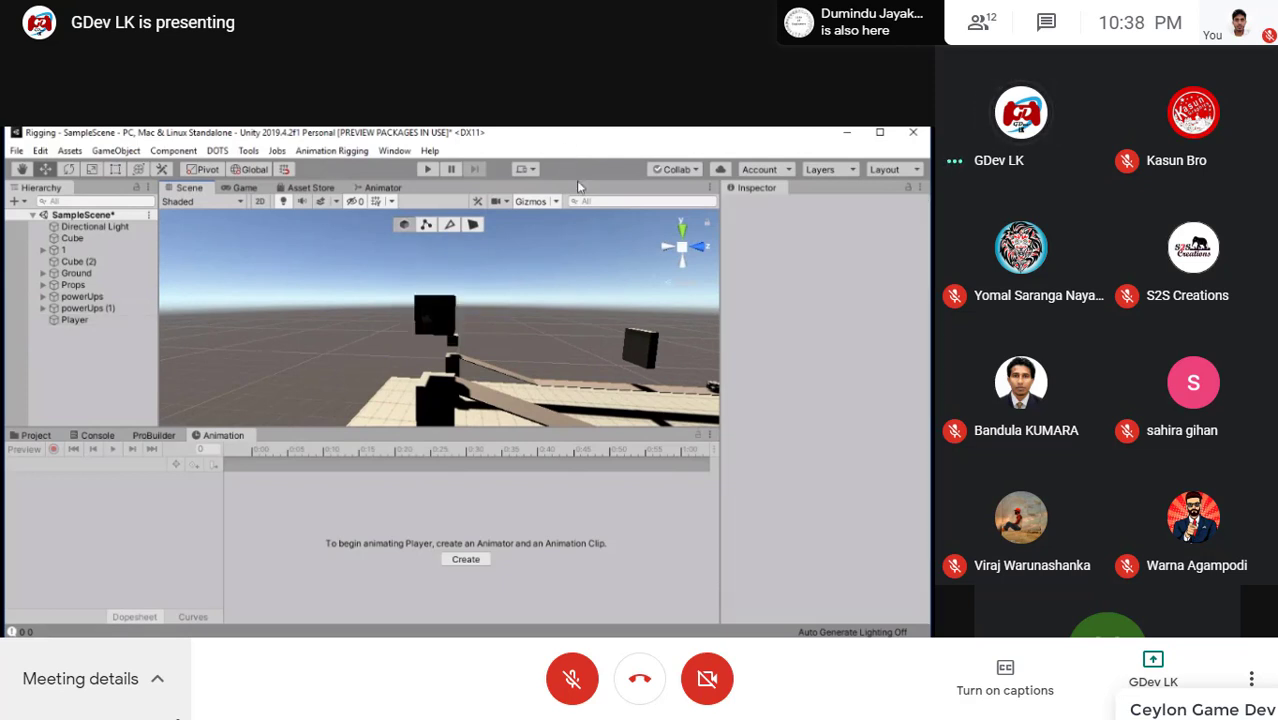
left_click_drag(560, 300, 455, 201, "alt")
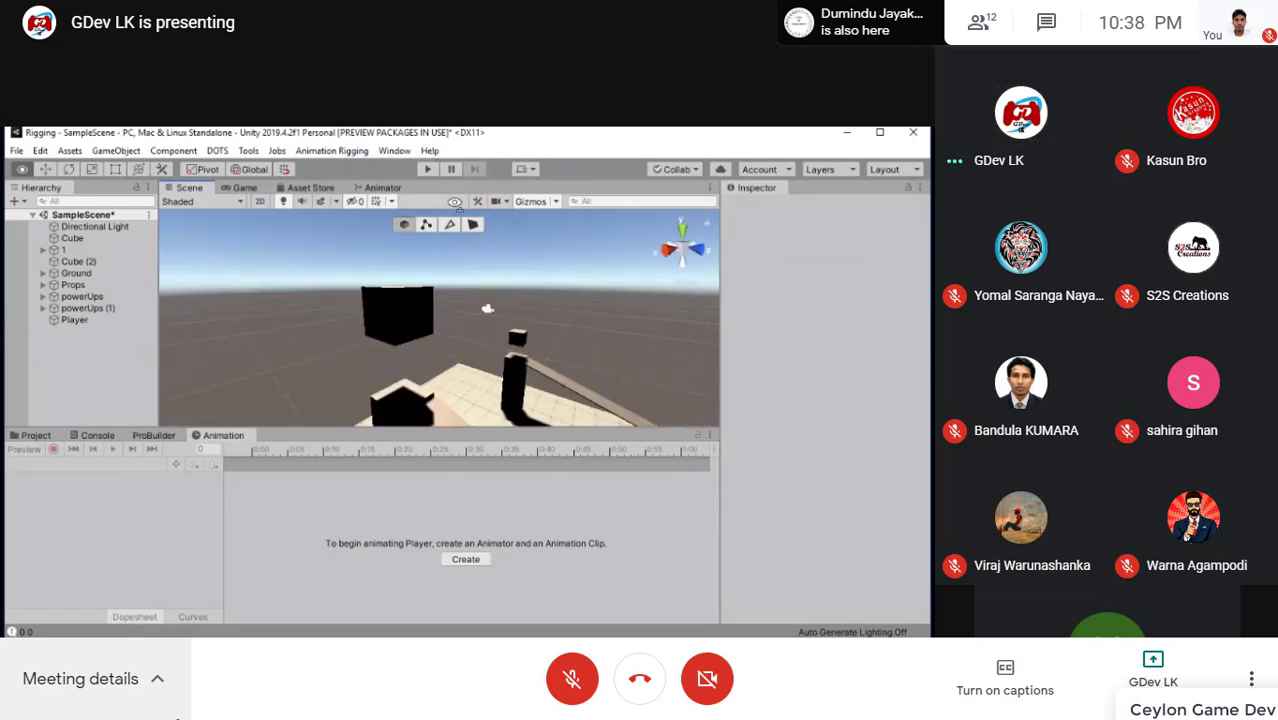
mouse_move(487, 308)
left_mouse_down("alt")
mouse_move(170, 186)
mouse_move(466, 203)
left_mouse_up("alt")
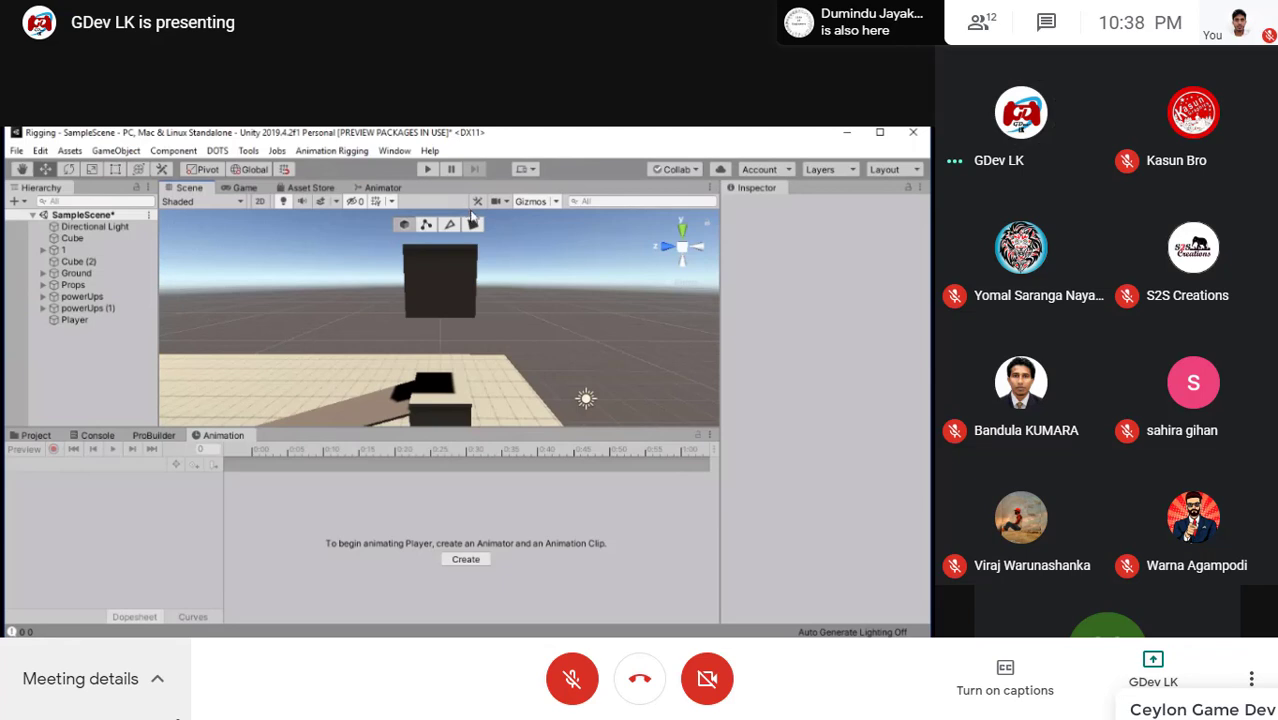
left_click(107, 214)
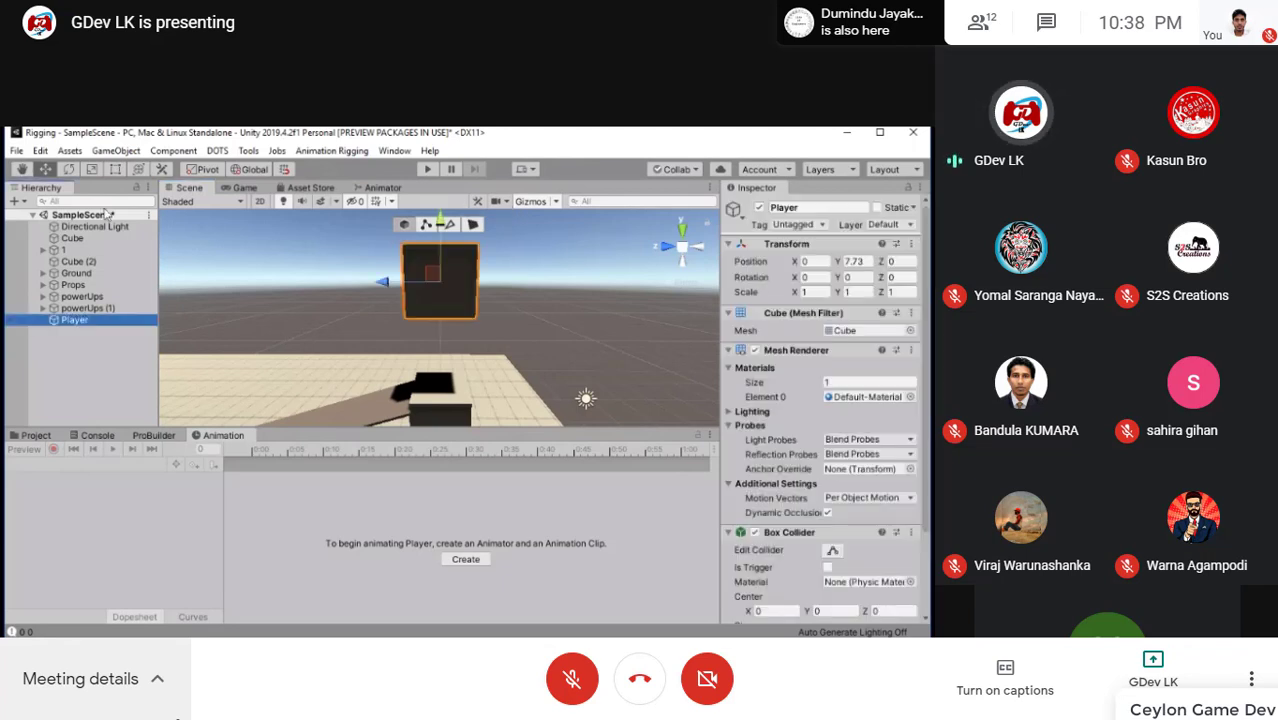
Scroll Player's Inspector to add a Rigidbody with Mass 100
scroll(861, 393, "down", 3)
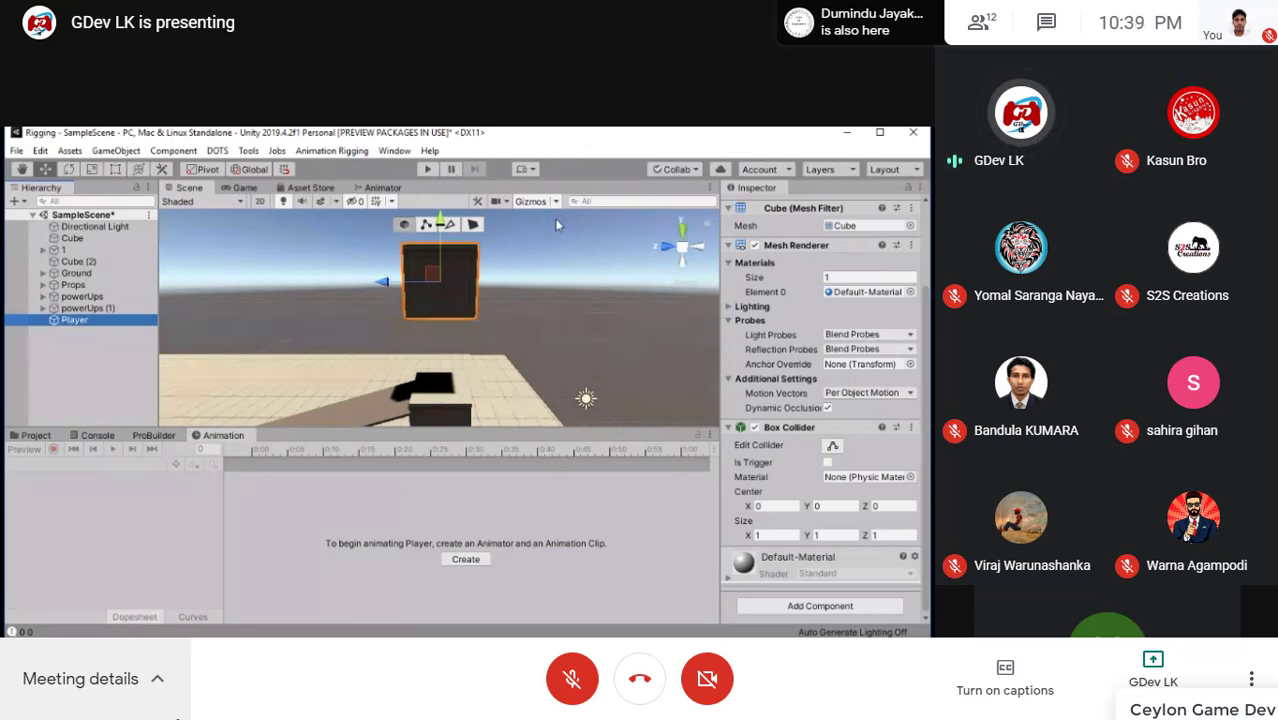
key("alt+Tab")
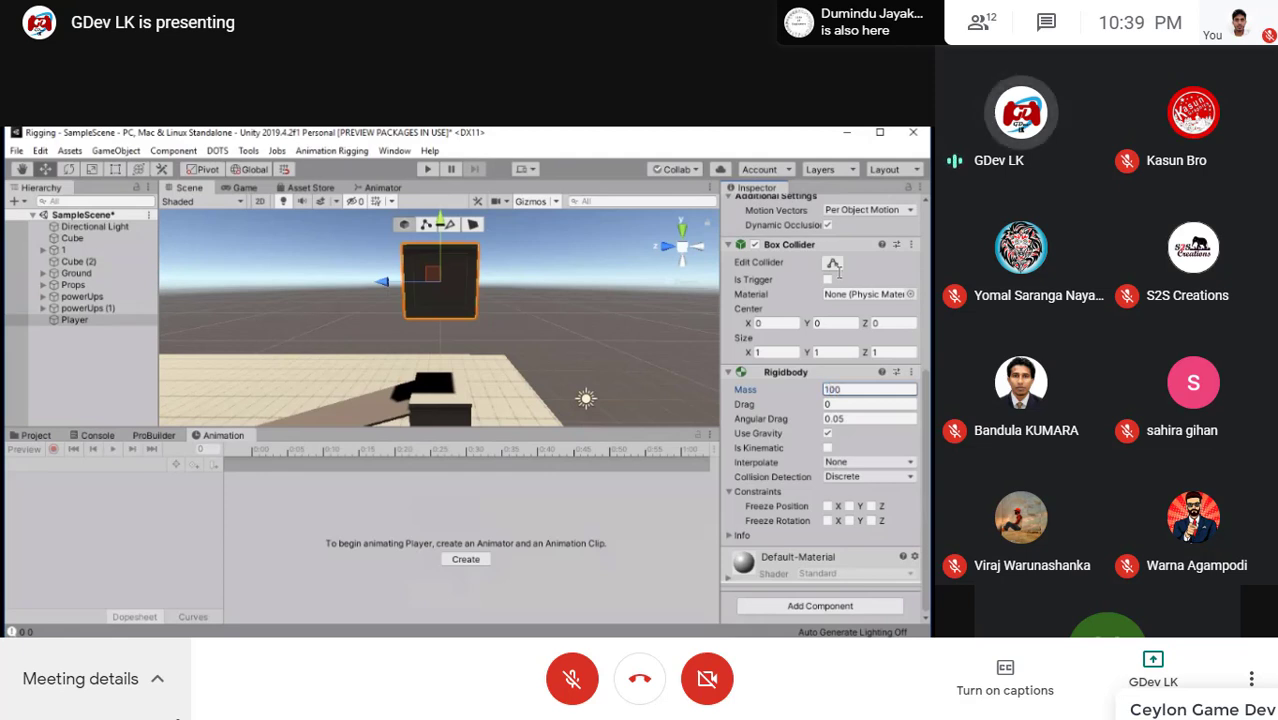
Play-test the scene, orbiting the Scene view while it runs, then stop playback
left_click(612, 198)
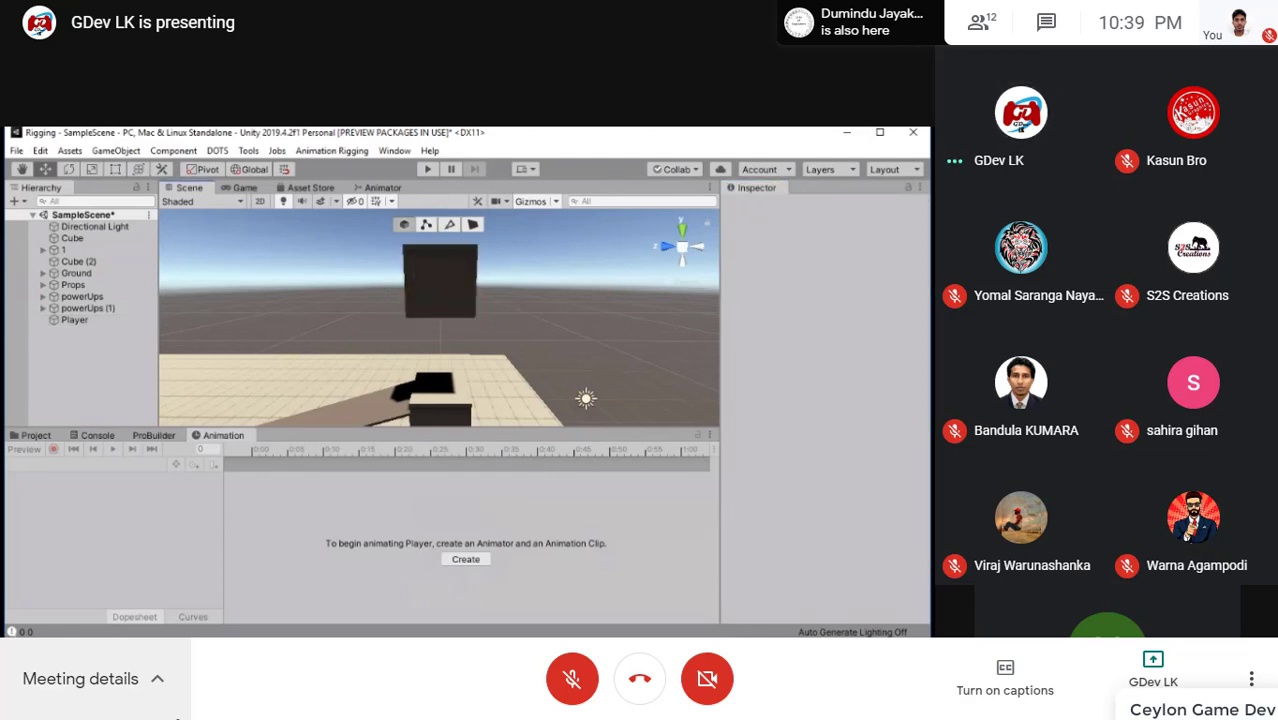
right_click_drag(613, 177, 813, 196)
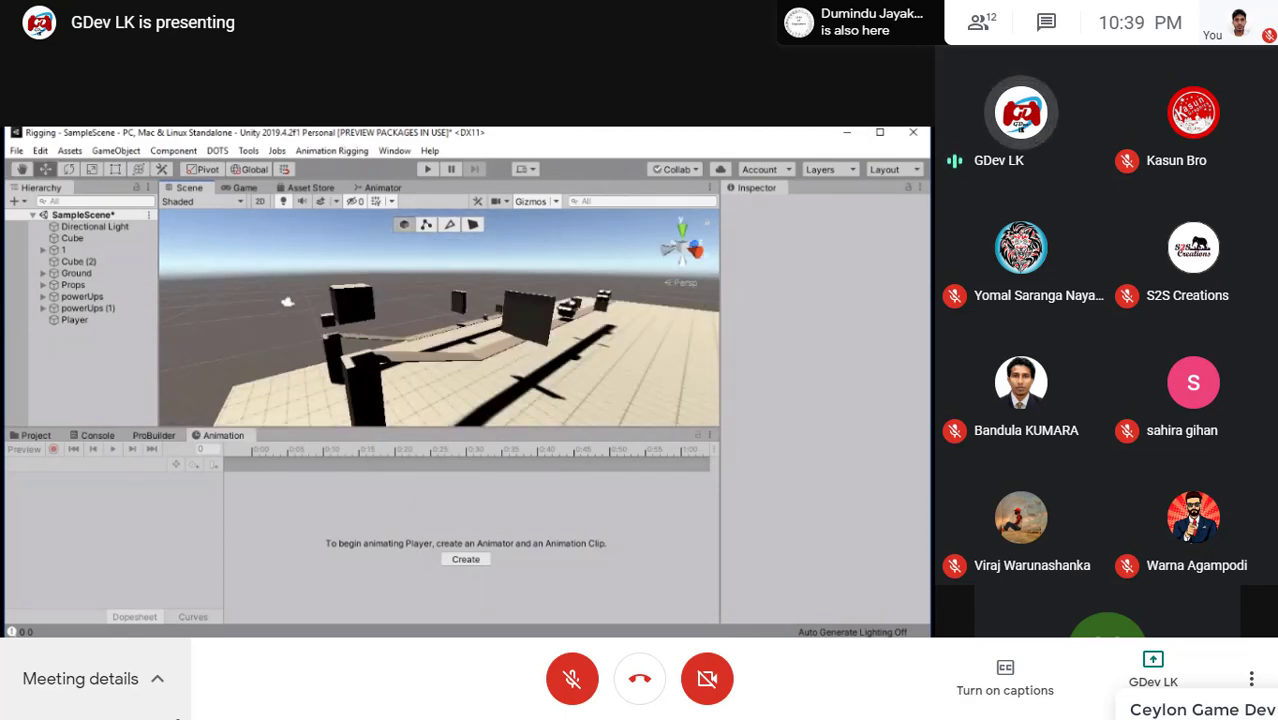
key("ctrl+p")
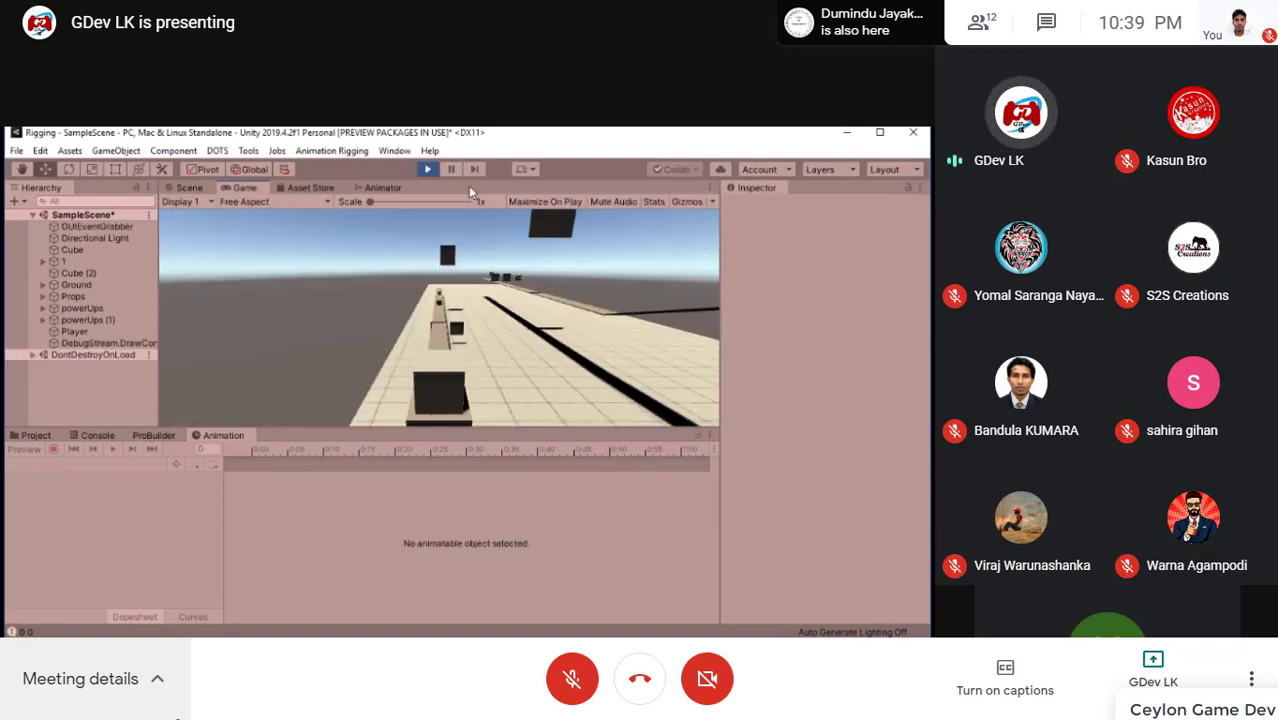
left_click(189, 187)
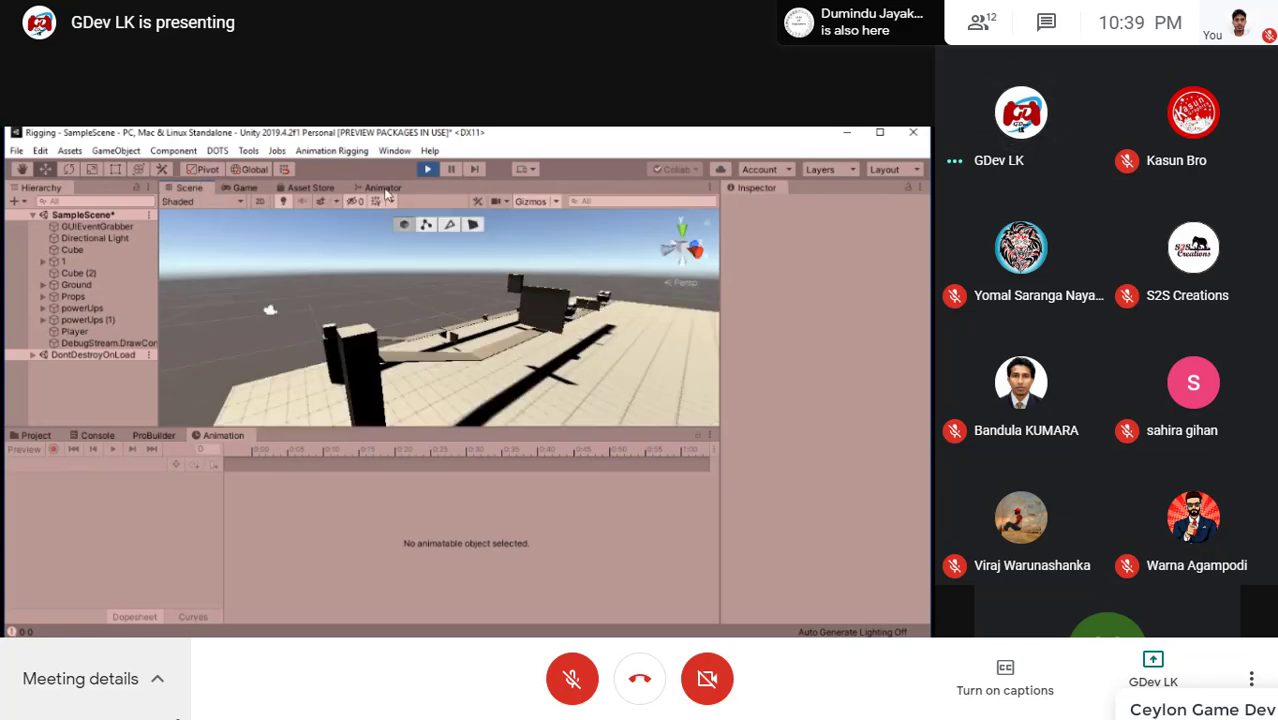
mouse_move(450, 240)
right_mouse_down()
mouse_move(340, 218)
mouse_move(113, 213)
right_mouse_up()
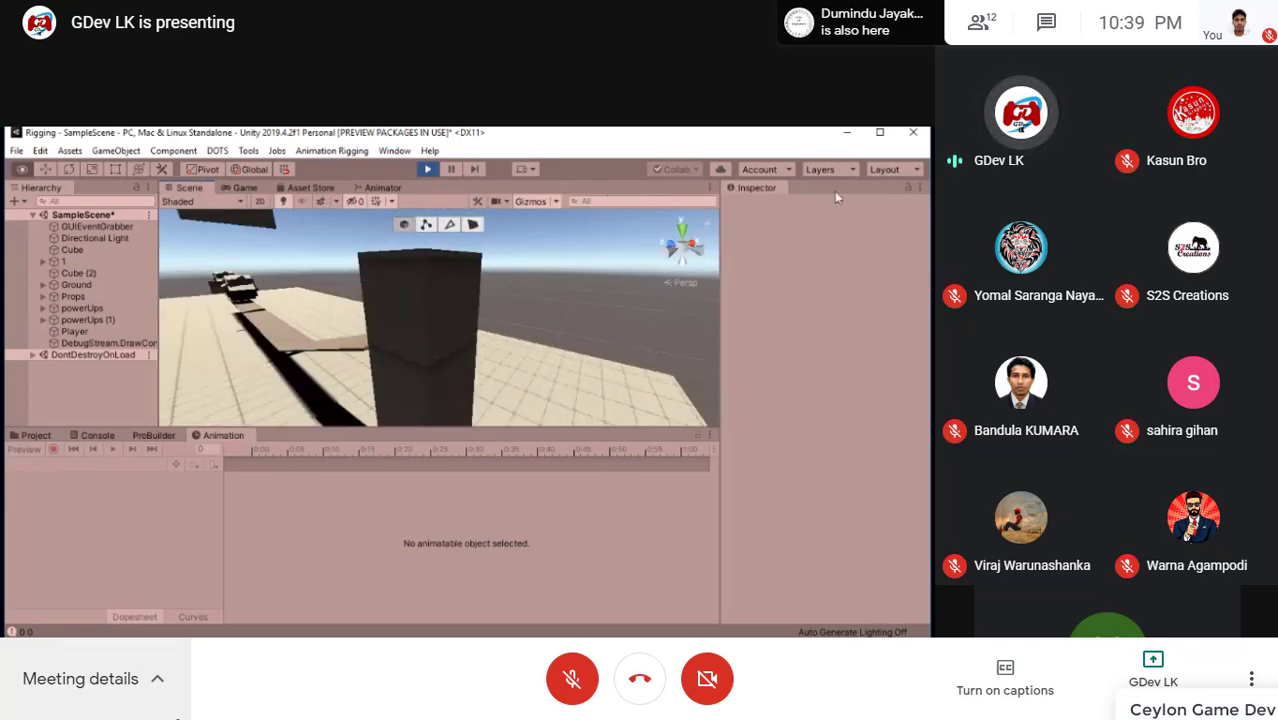
scroll(440, 320, "down", 5)
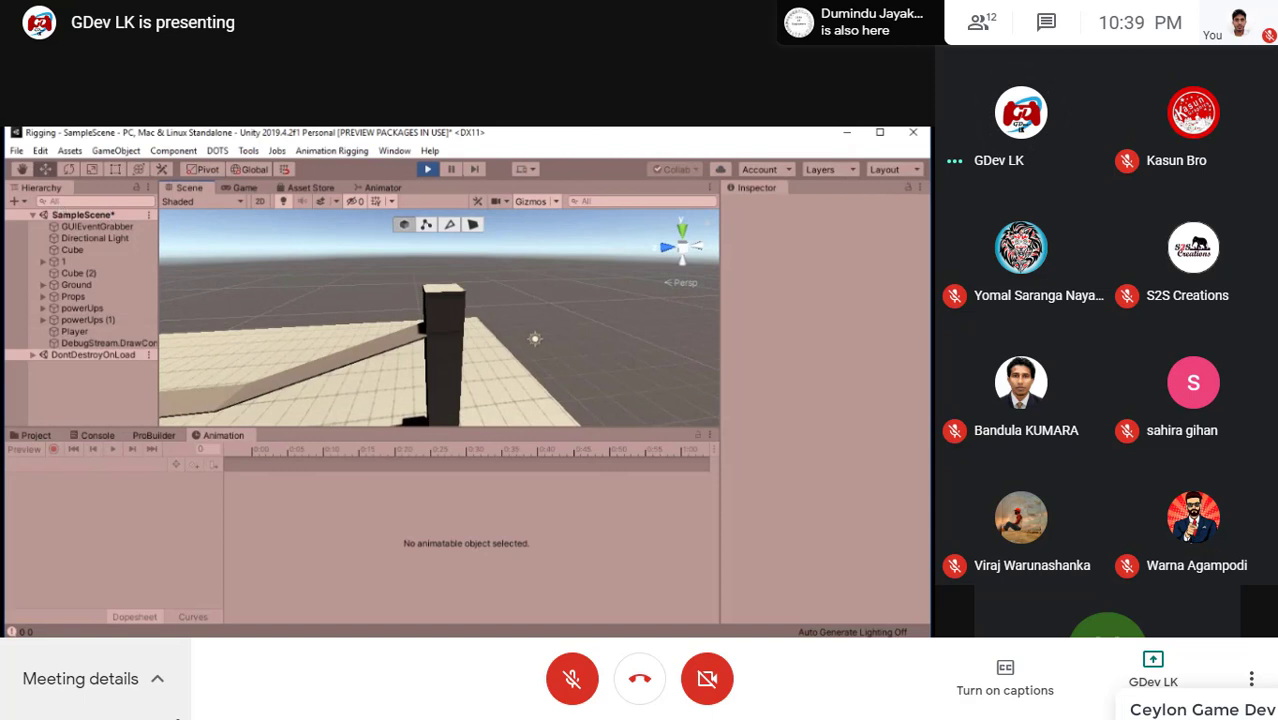
left_click(427, 169)
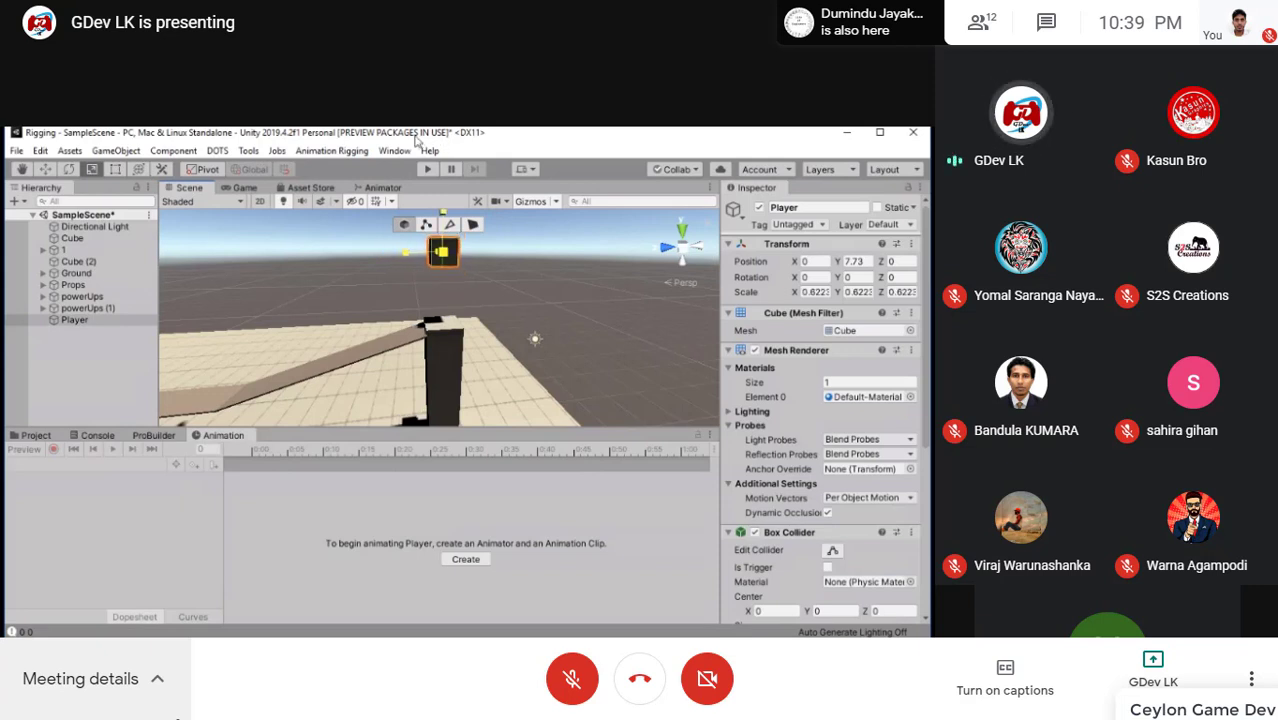
Frame Player, then select the Main Camera with the Move tool
key("f")
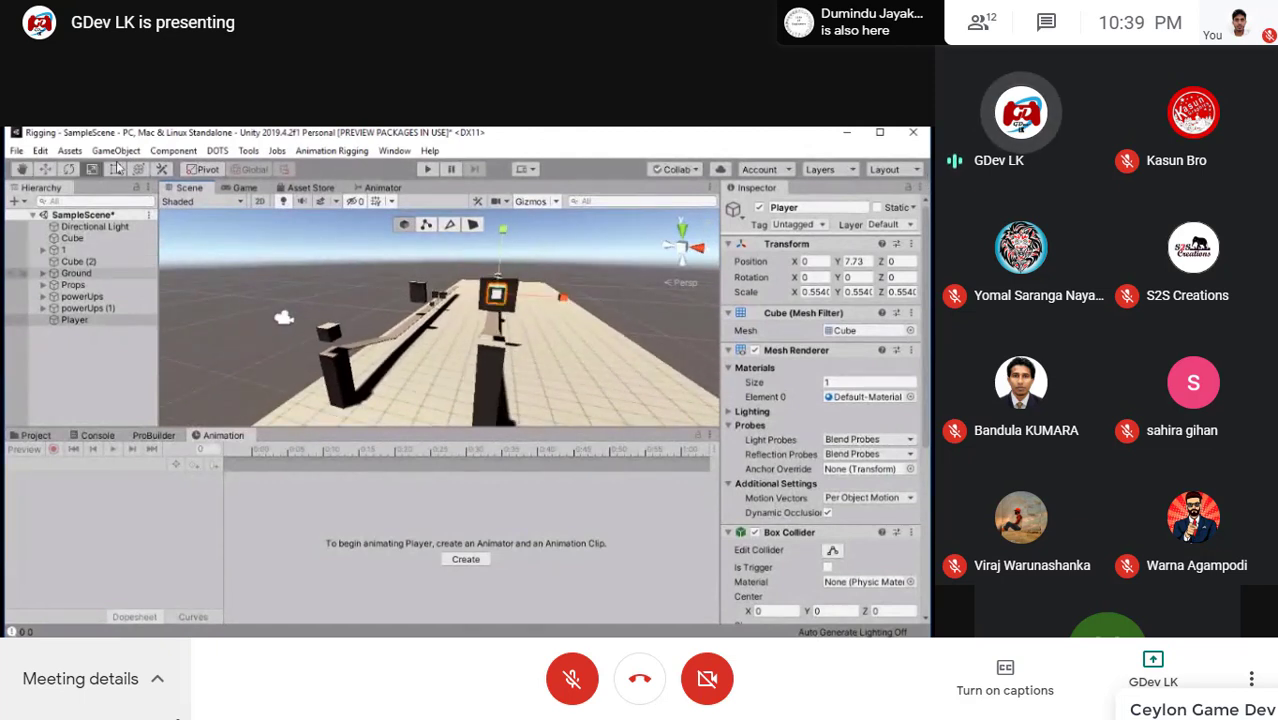
left_click(284, 318)
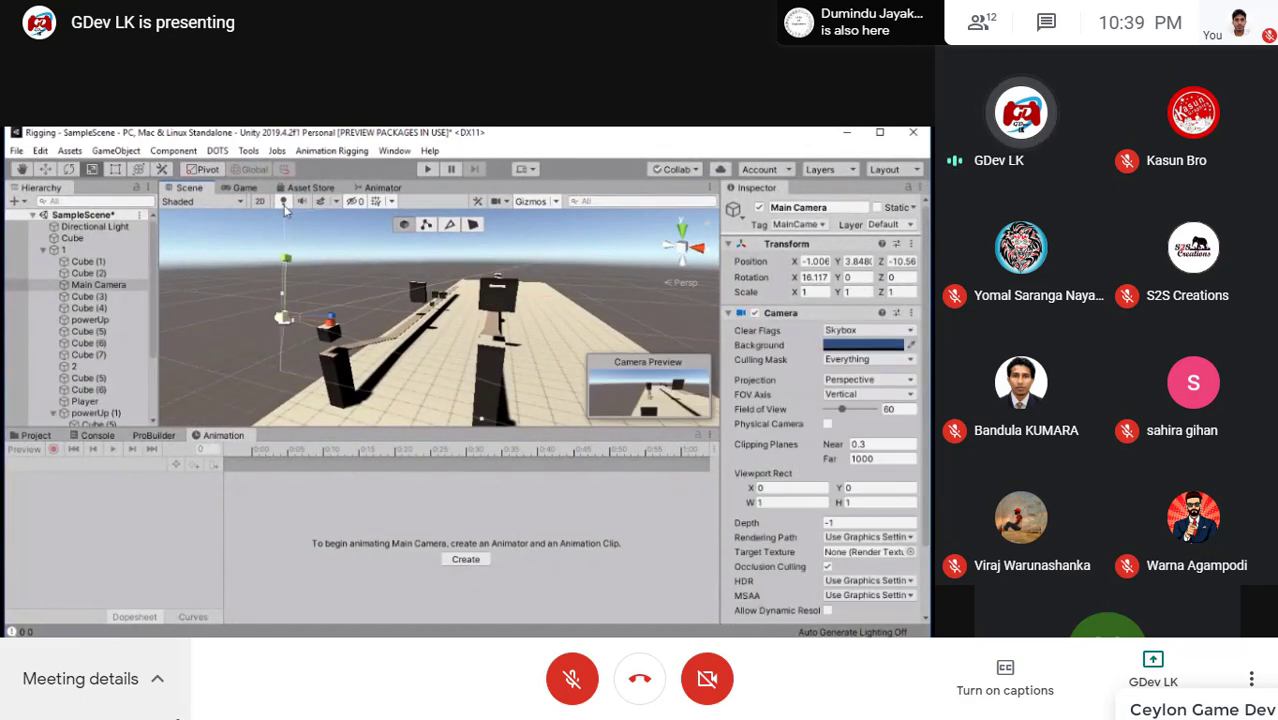
key("w")
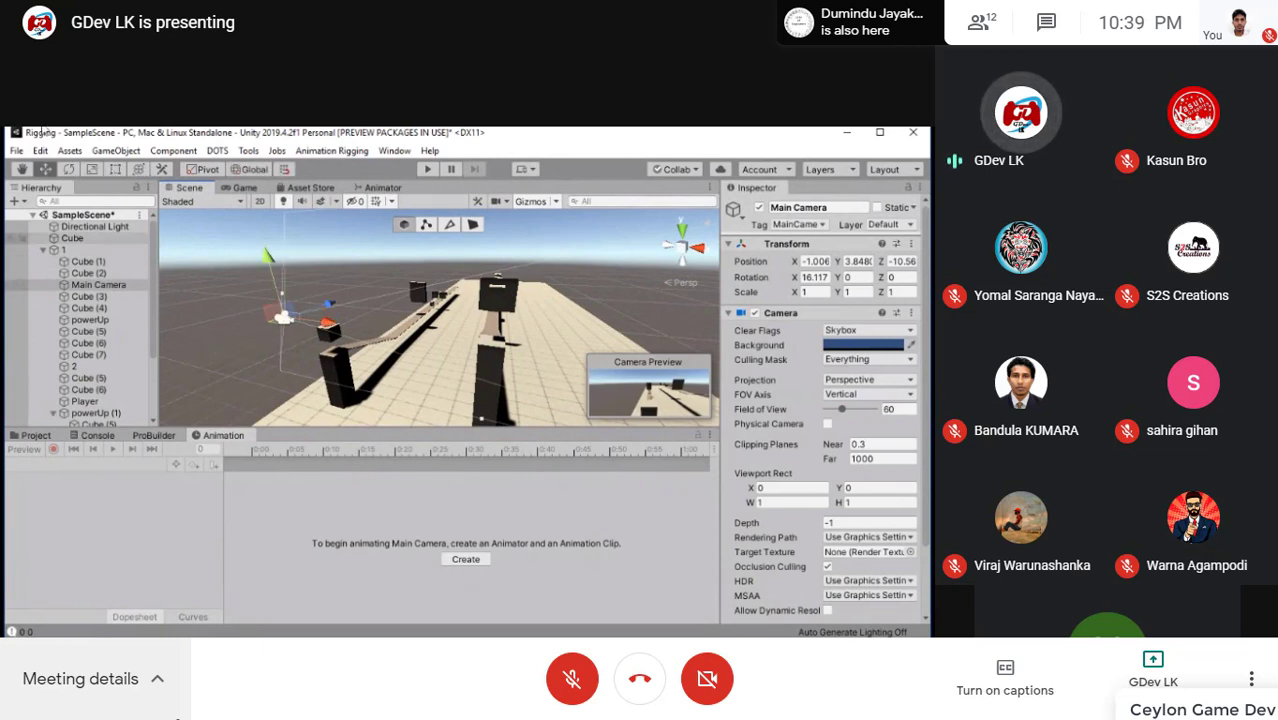
Collapse group 1, select the ProBuilder floor, and orbit the view
left_click(43, 249)
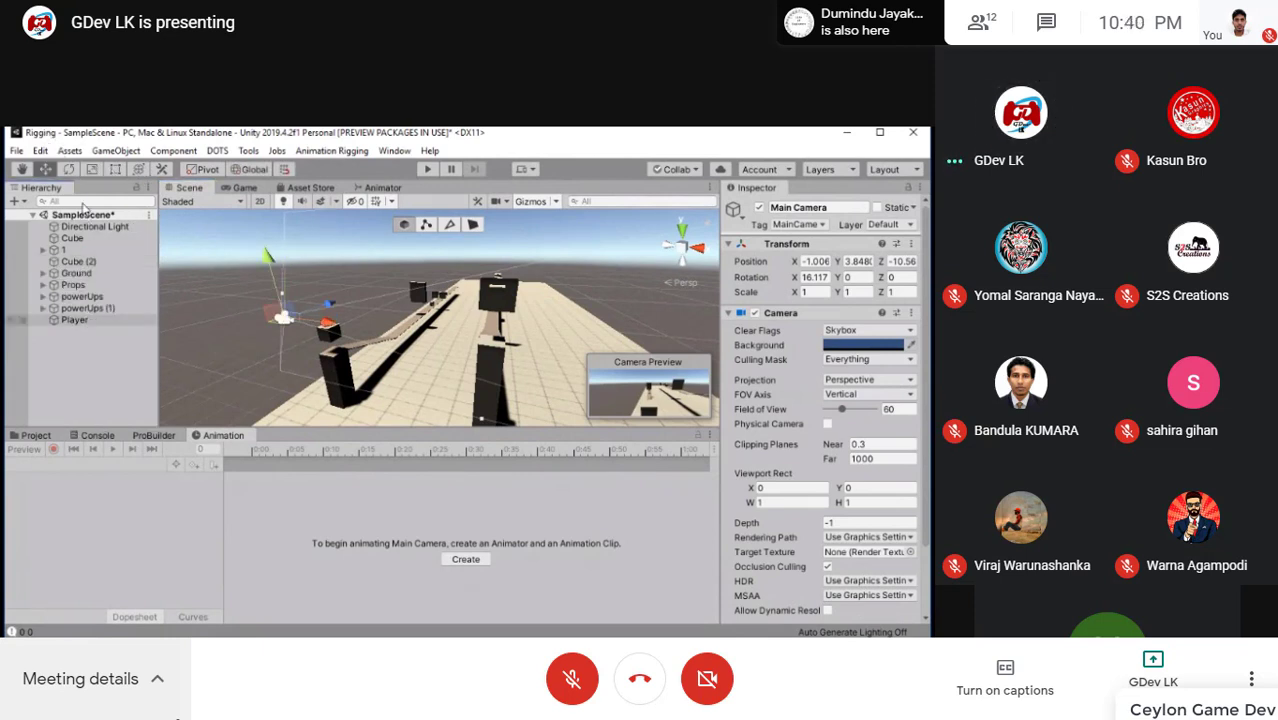
left_click(75, 249)
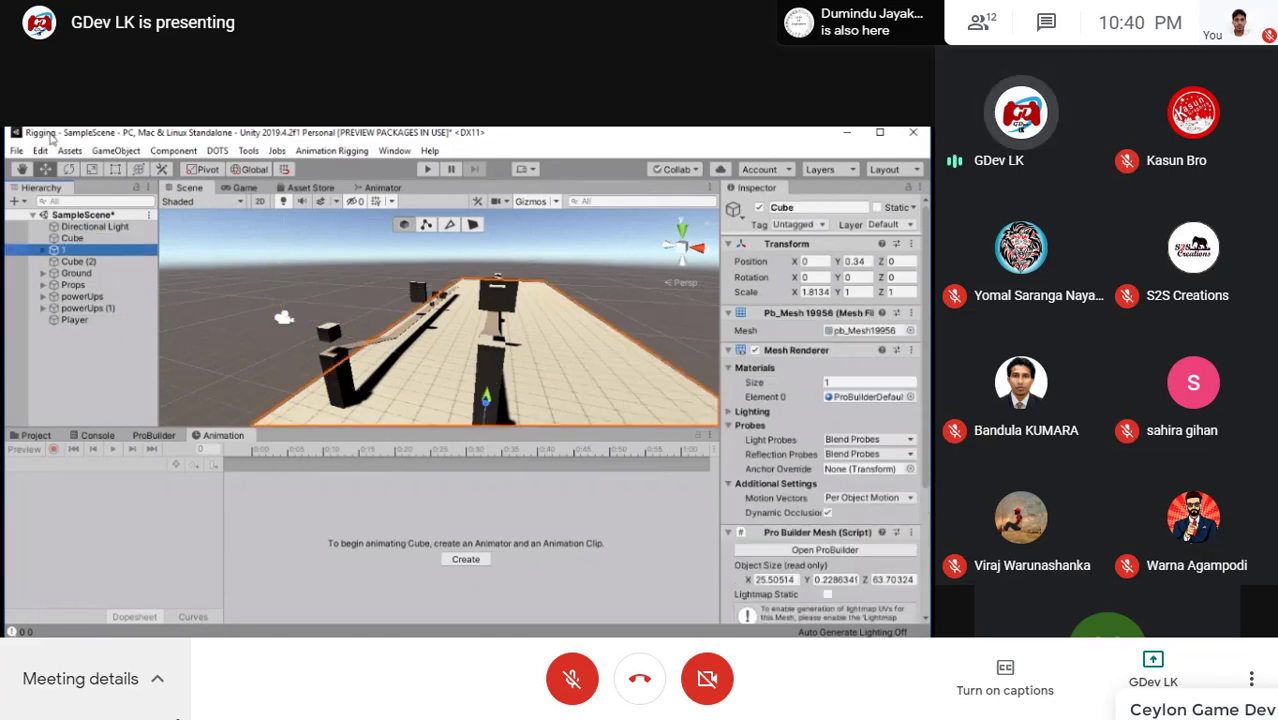
mouse_move(416, 224)
left_mouse_down("alt")
mouse_move(883, 226)
mouse_move(616, 207)
left_mouse_up("alt")
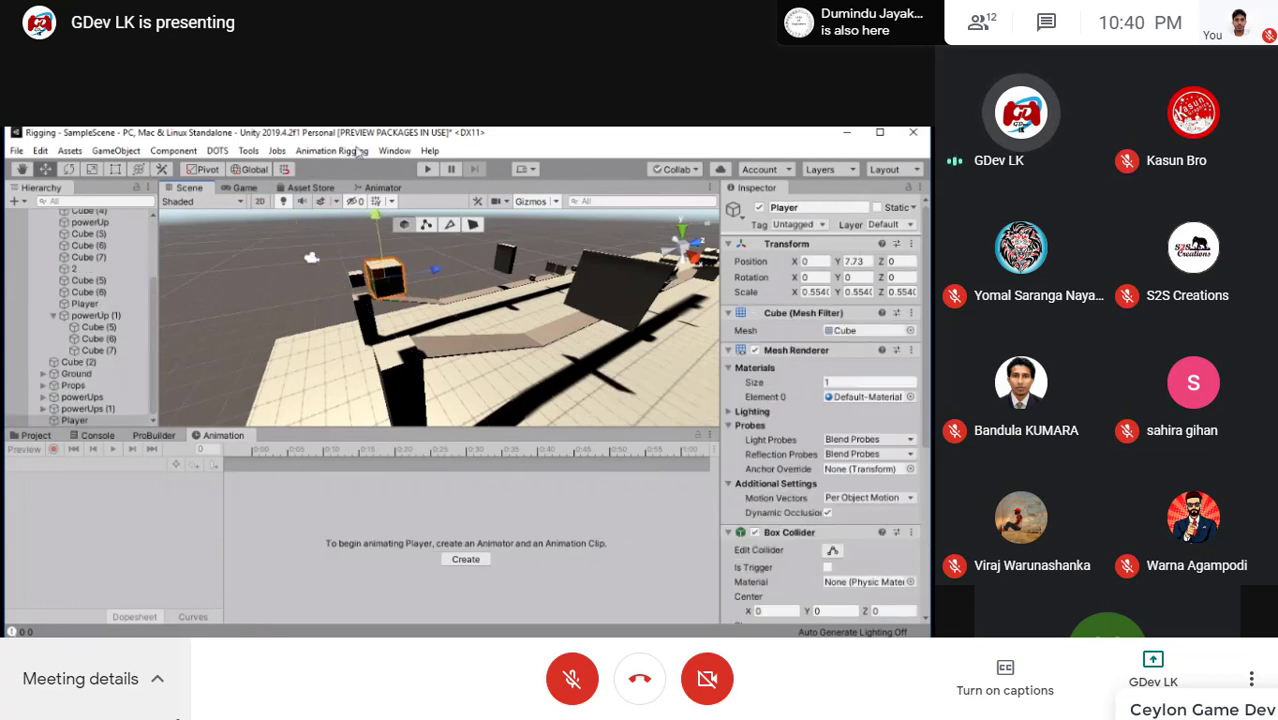
scroll(100, 229, "up", 3)
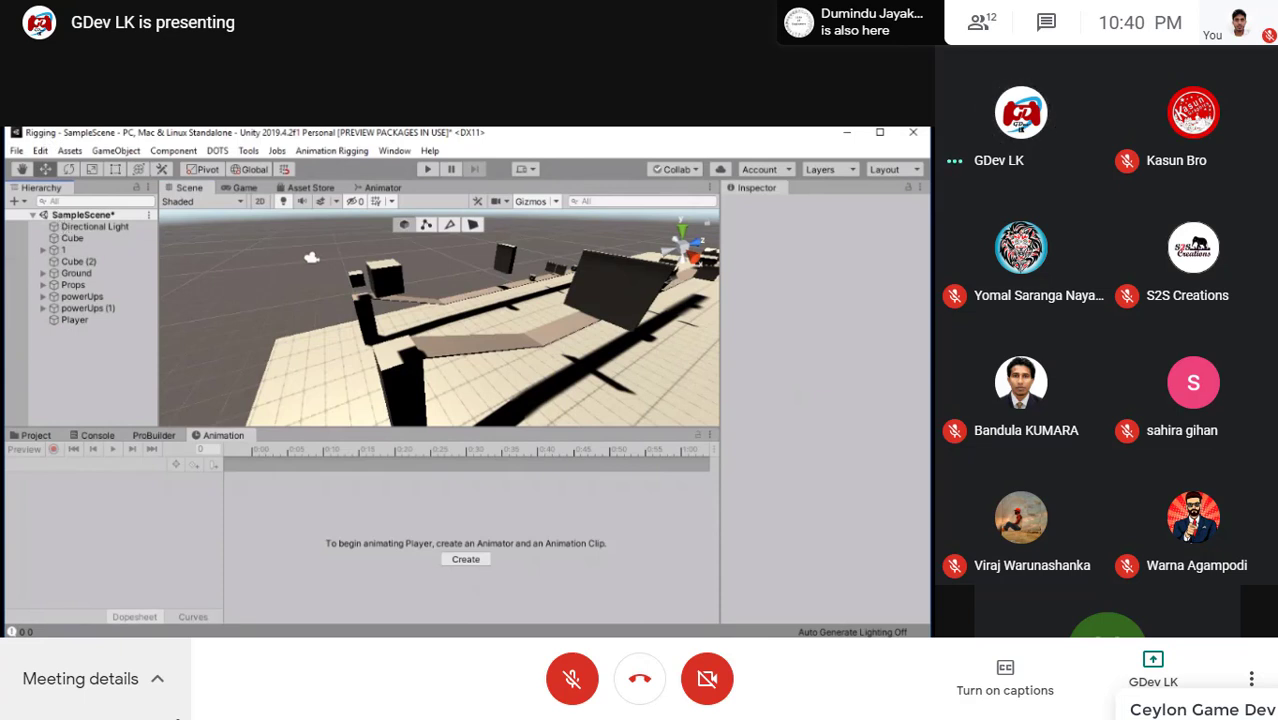
Open the Script folder in the Project tab and clear the script selection
left_click(36, 435)
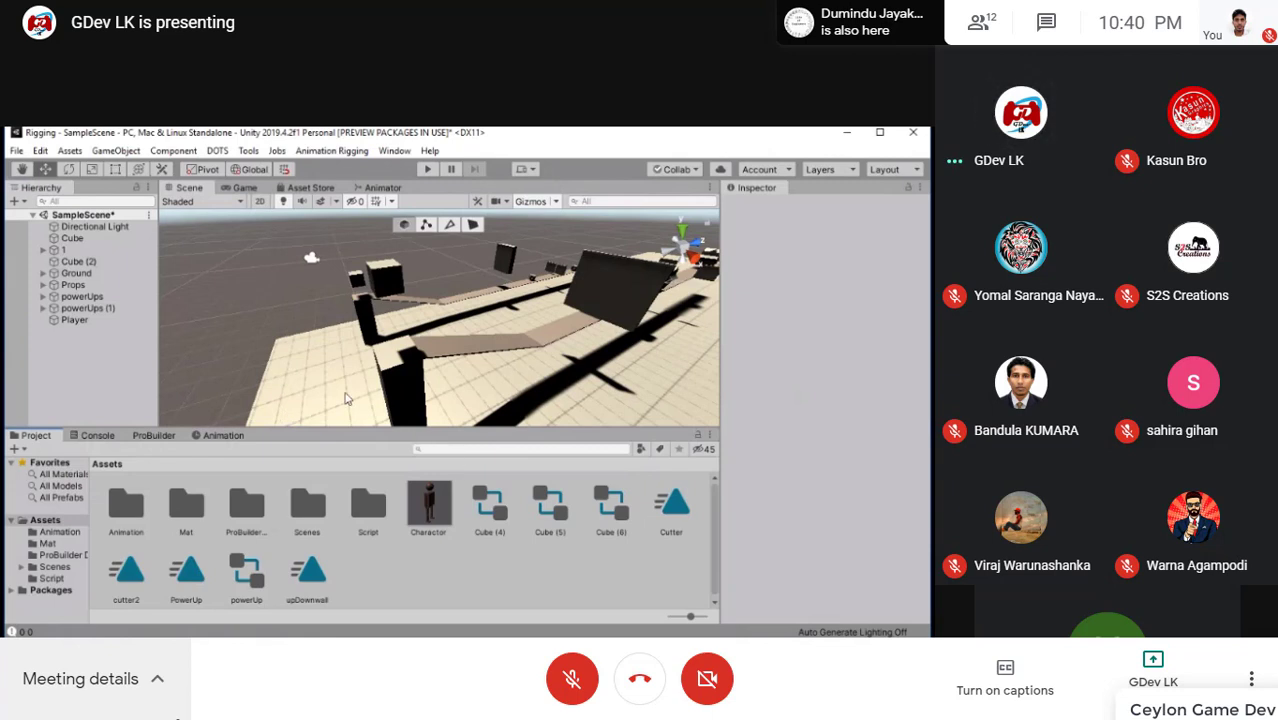
double_click(368, 505)
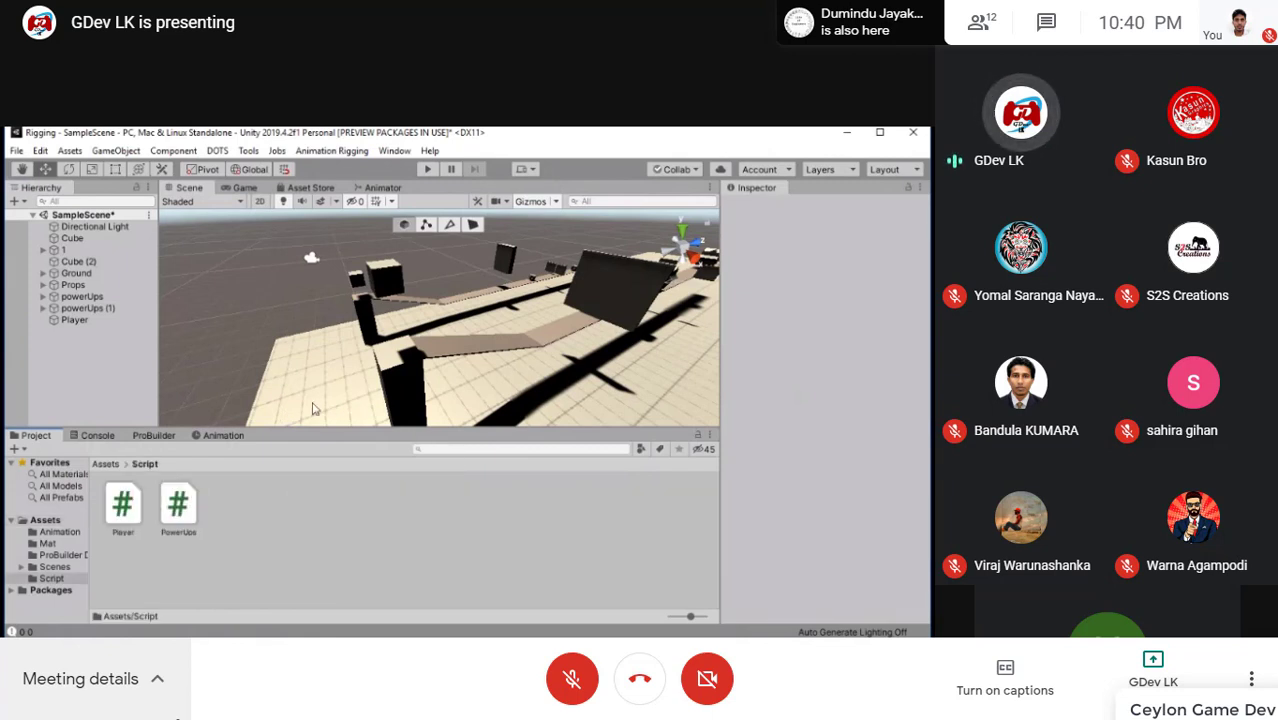
key("Right")
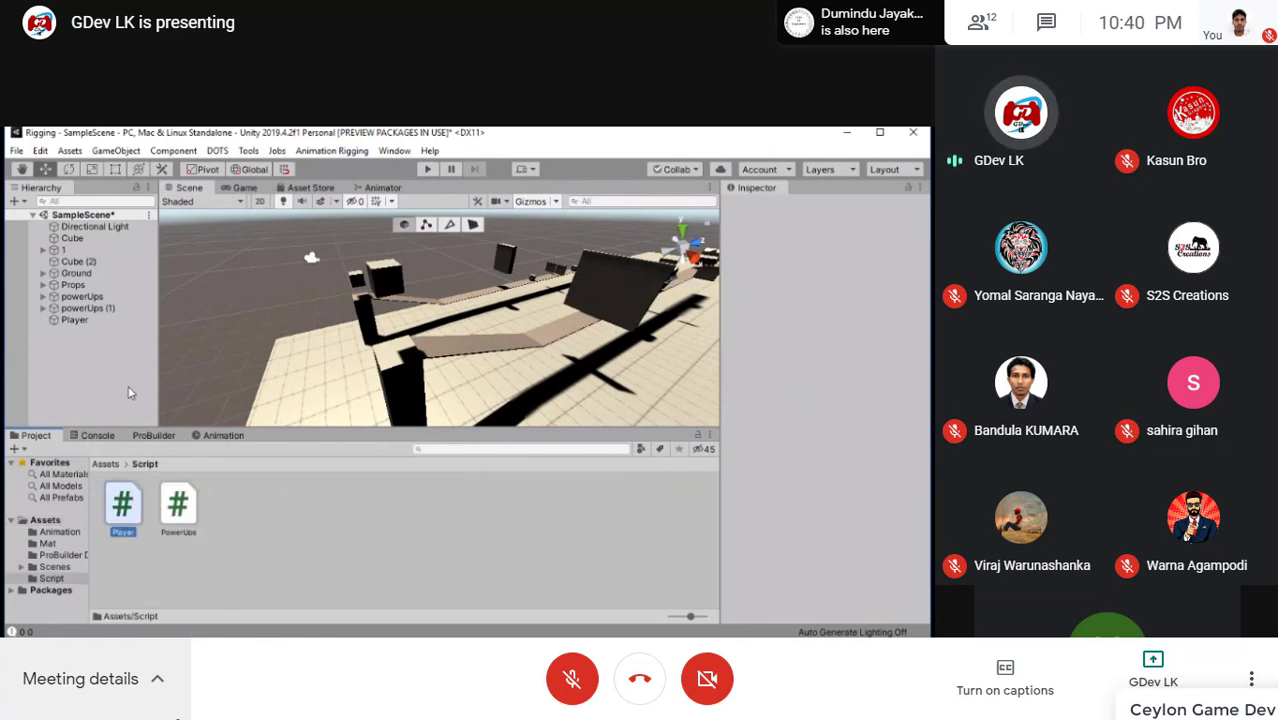
key("shift+Right")
left_click(256, 395)
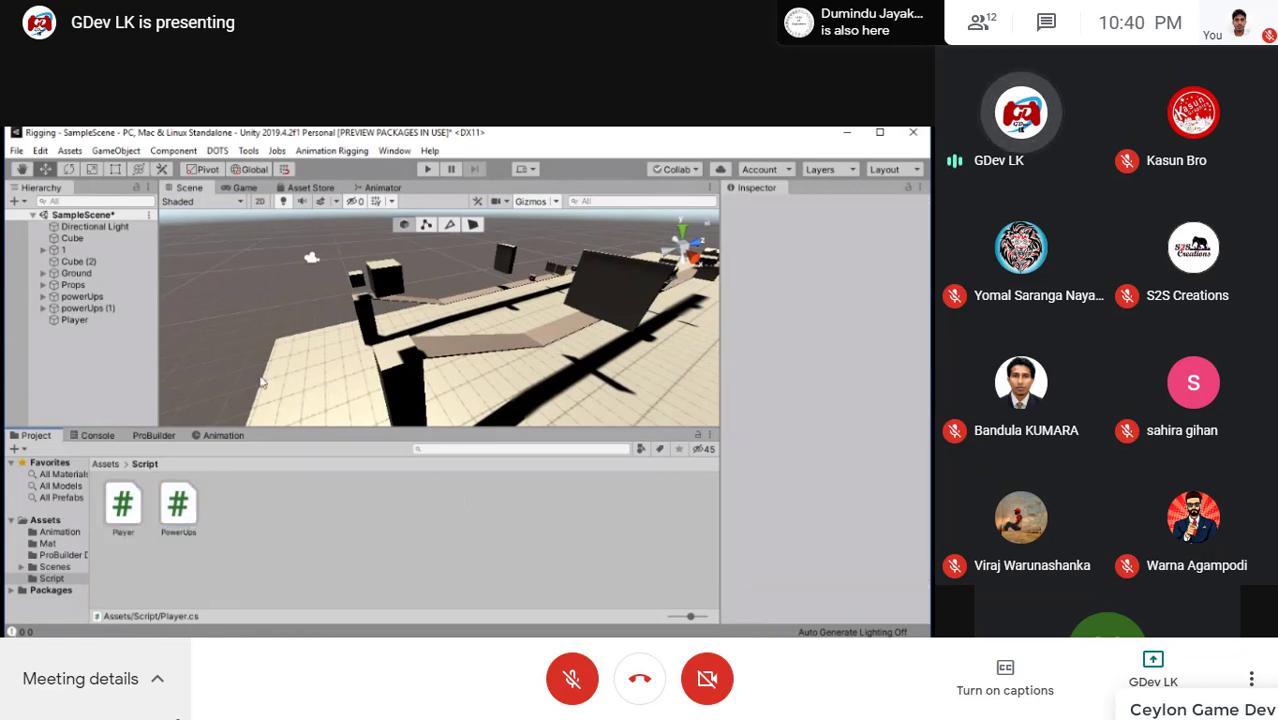
Create C# scripts named Player2 and PowerUps2 in the Script folder
left_click(51, 578)
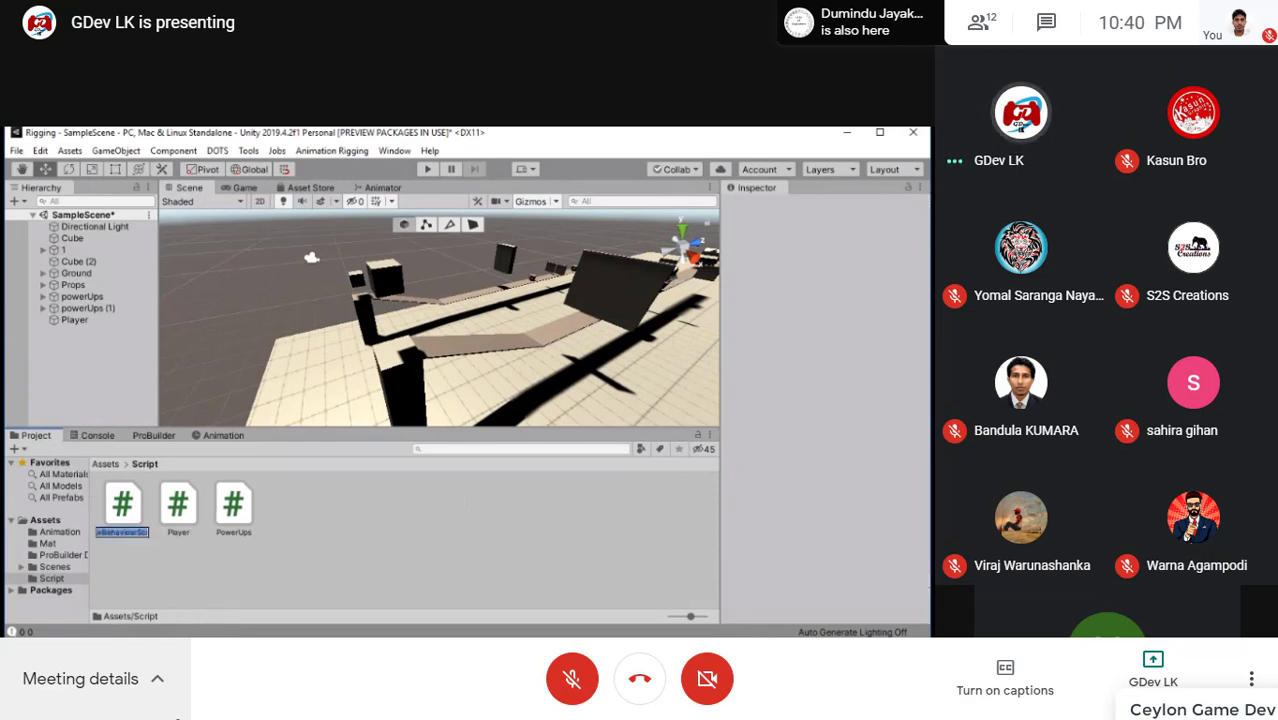
type("Player")
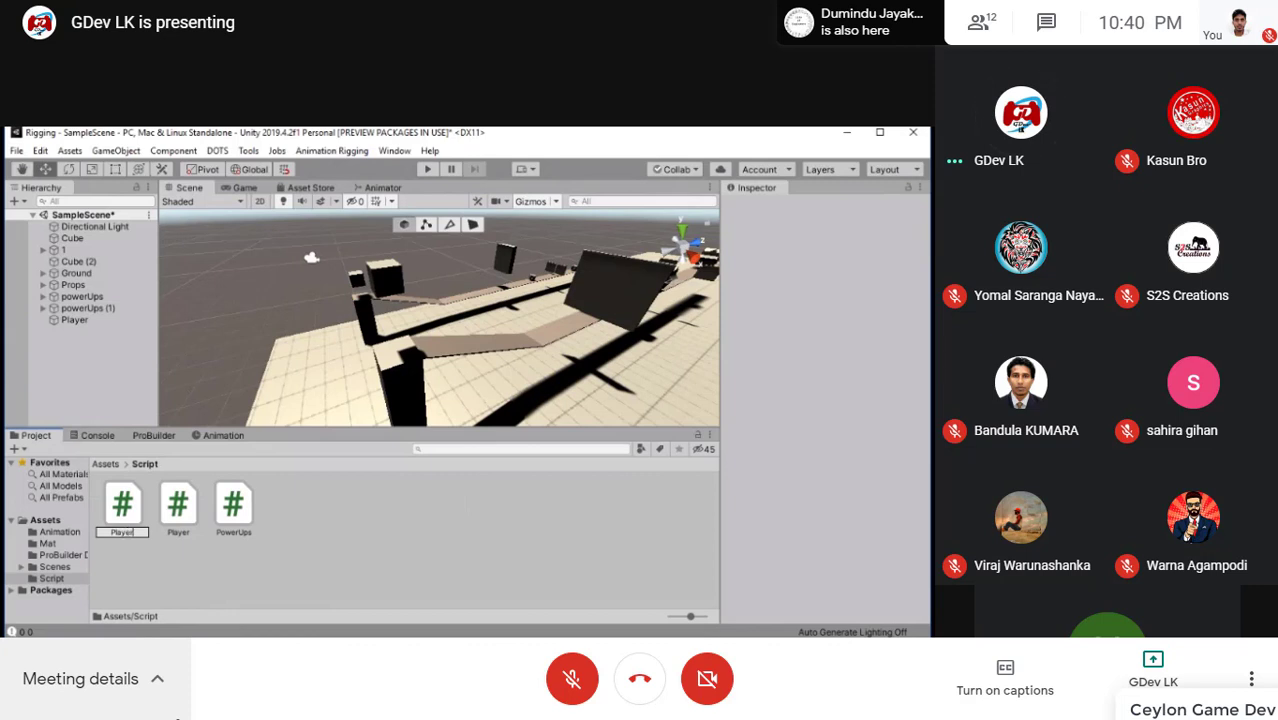
type("2")
key("Return")
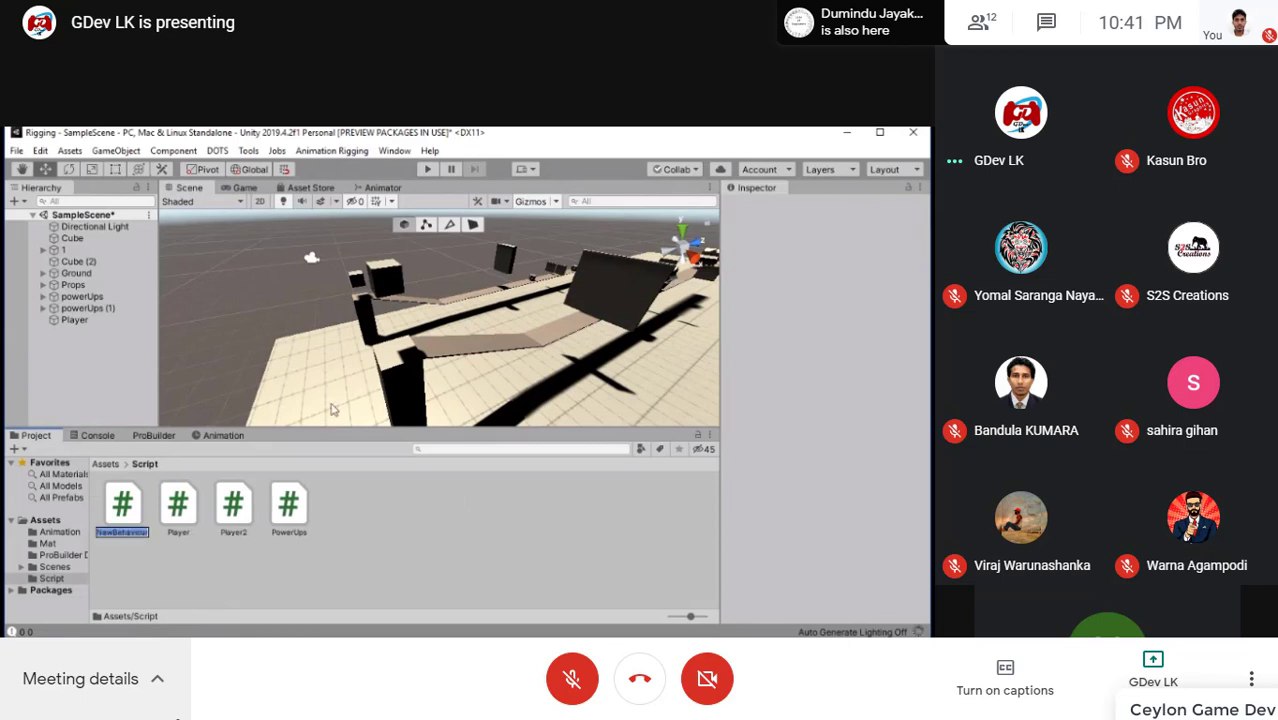
type("Powe")
type("rUps")
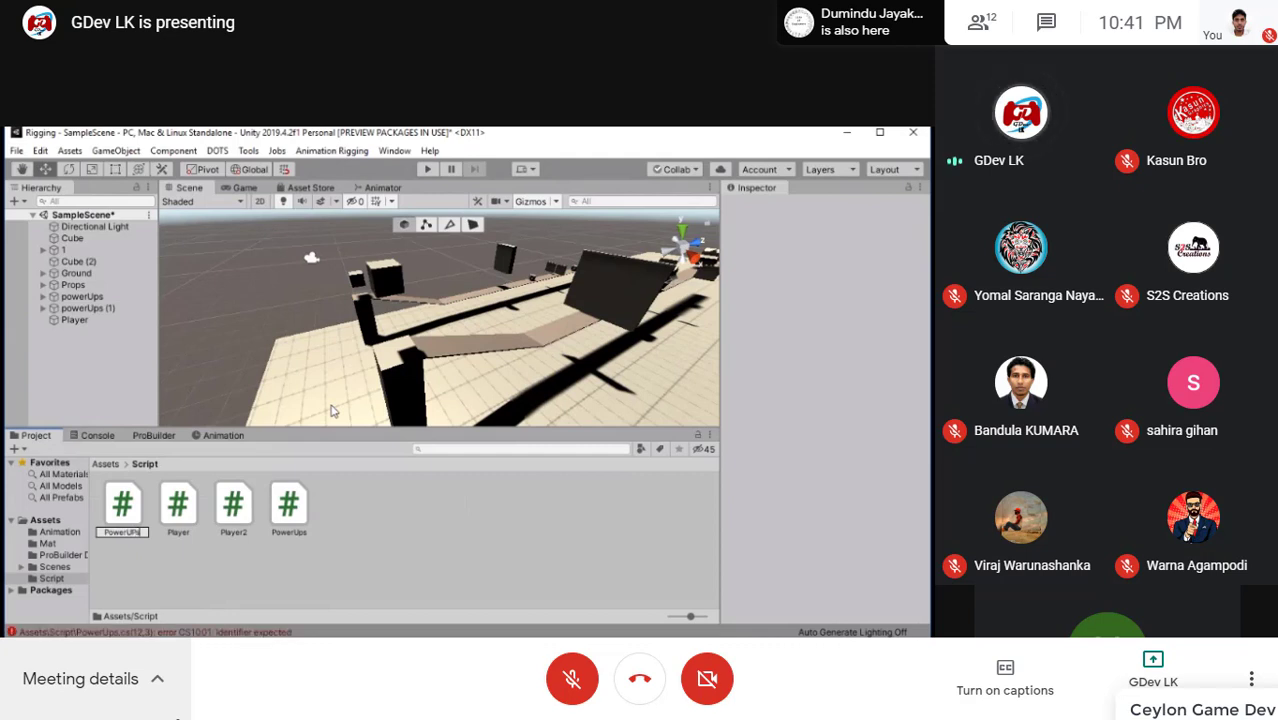
type("2")
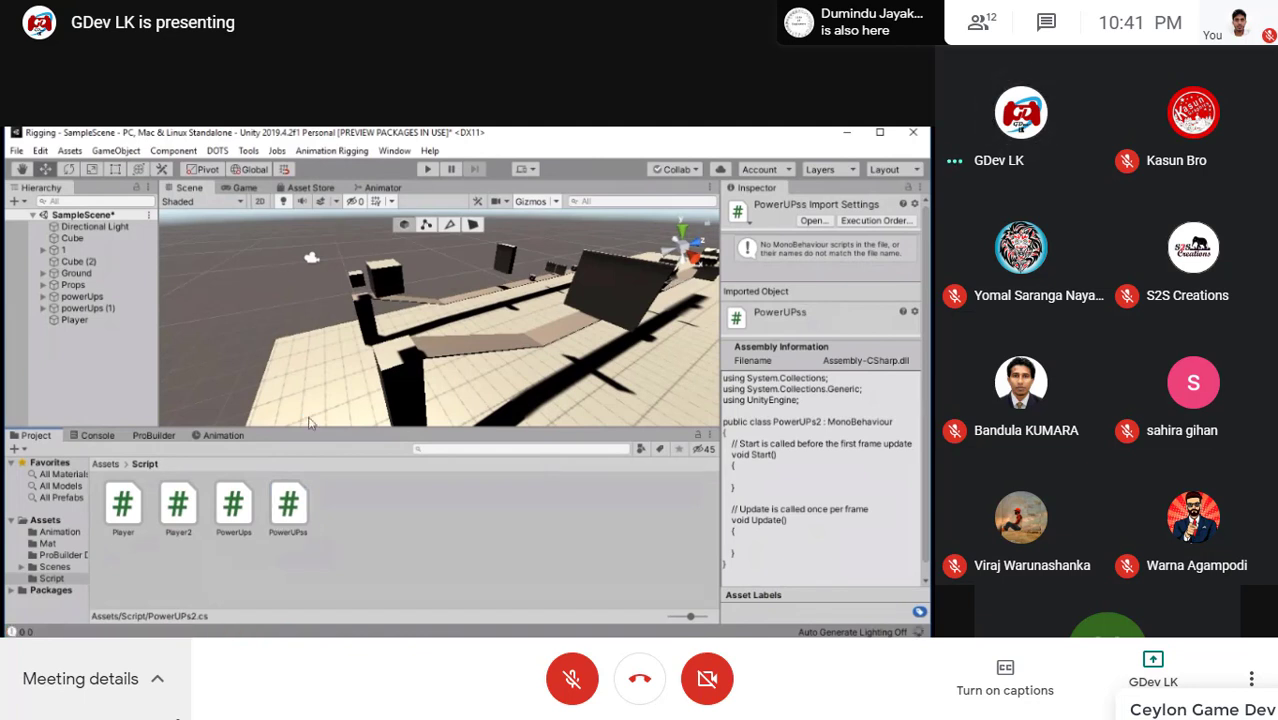
Rename Player2 to Playerr, then open the Console showing the CS1001 and CS1002 errors
key("Left")
key("Left")
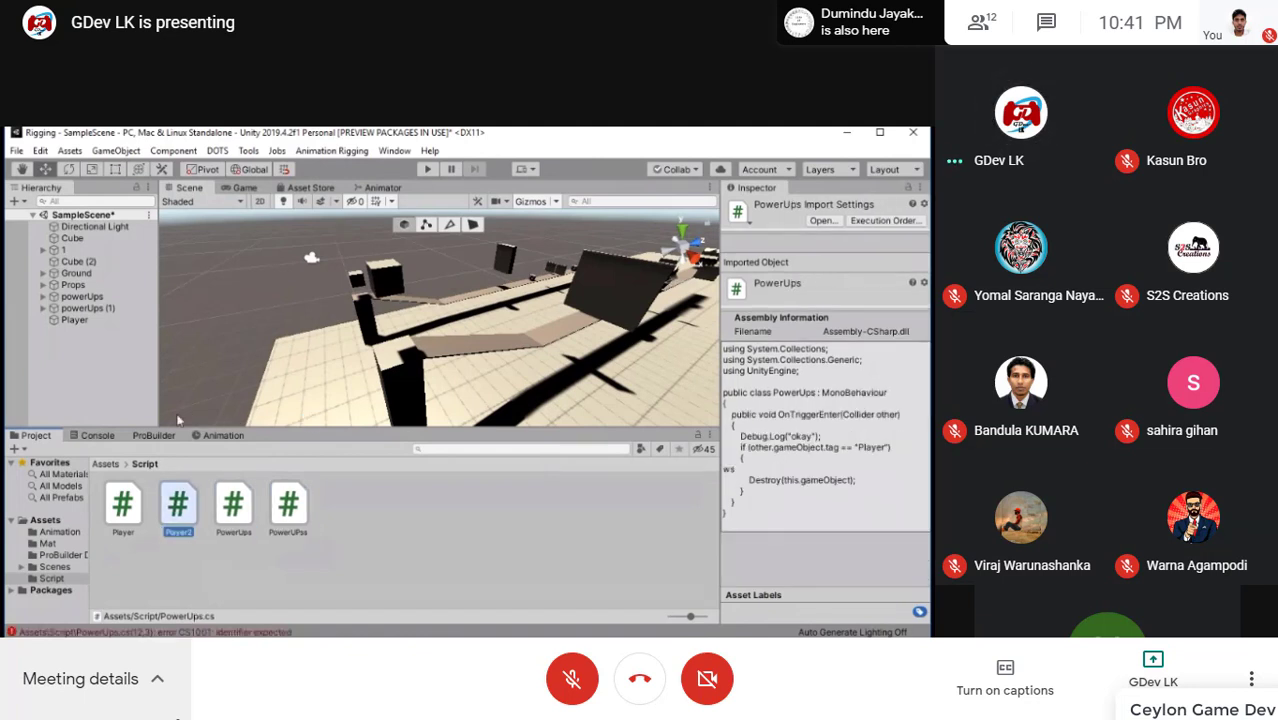
key("F2")
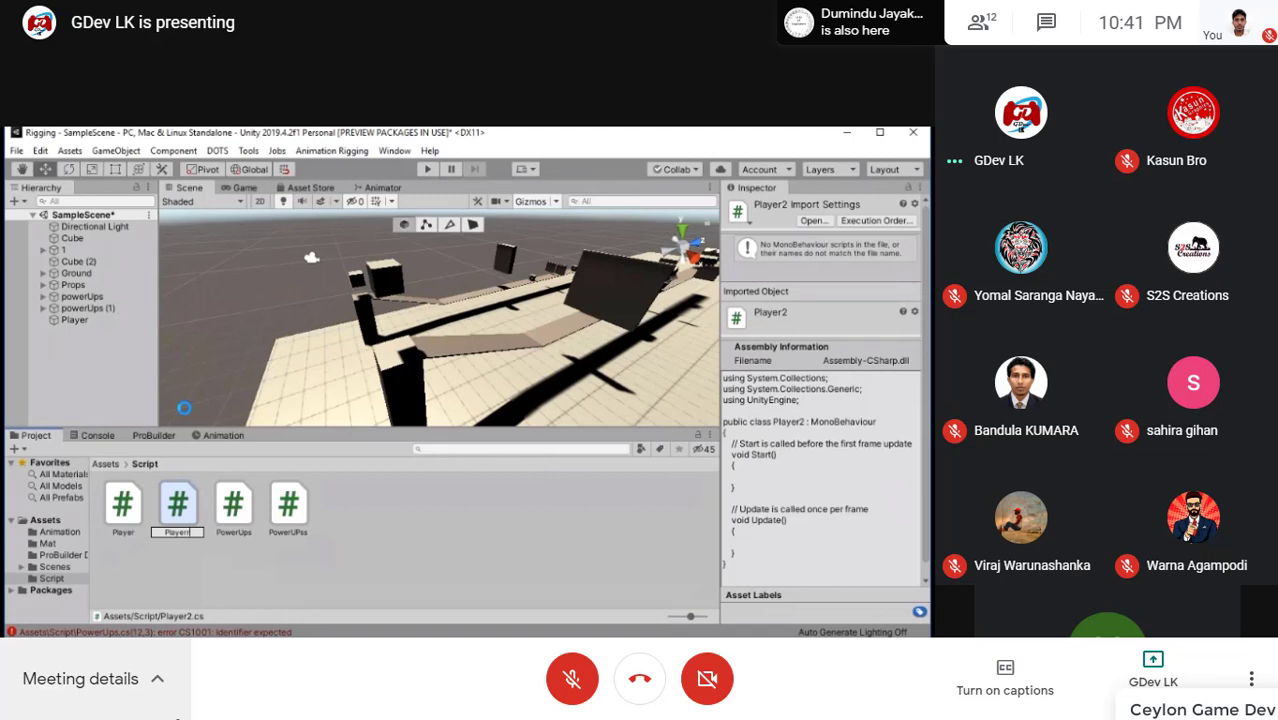
key("Return")
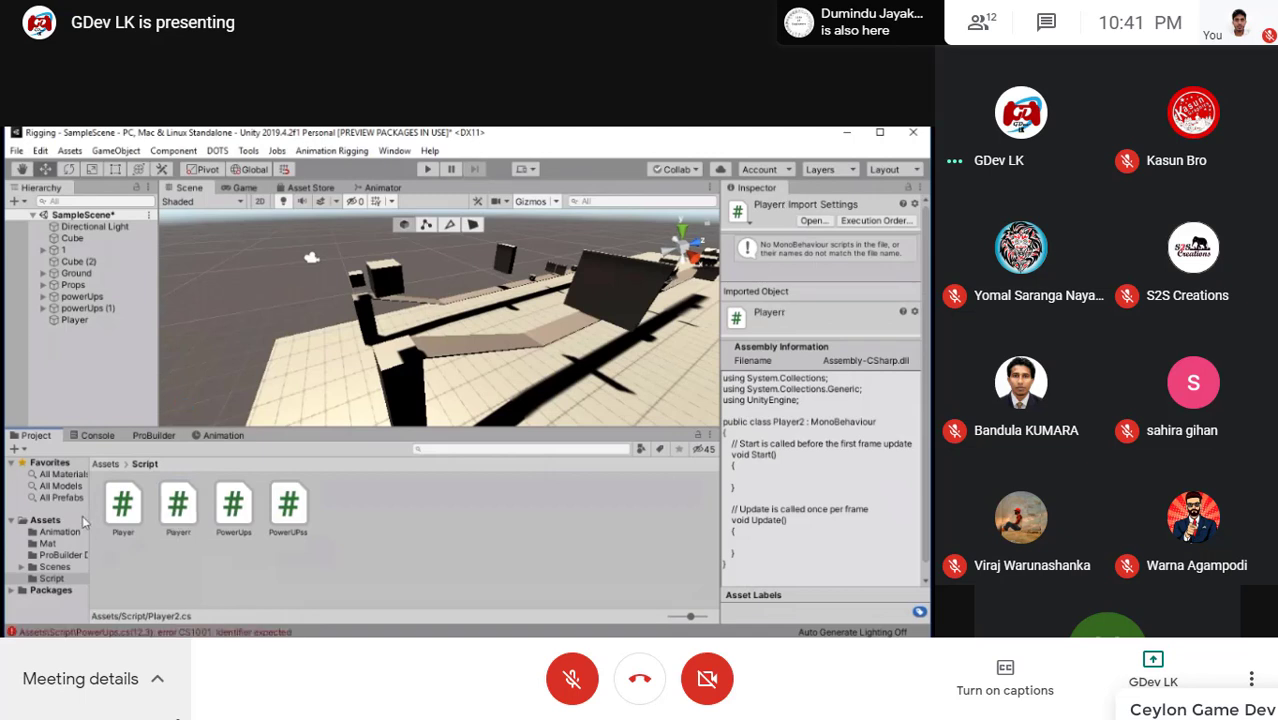
key("ctrl+shift+c")
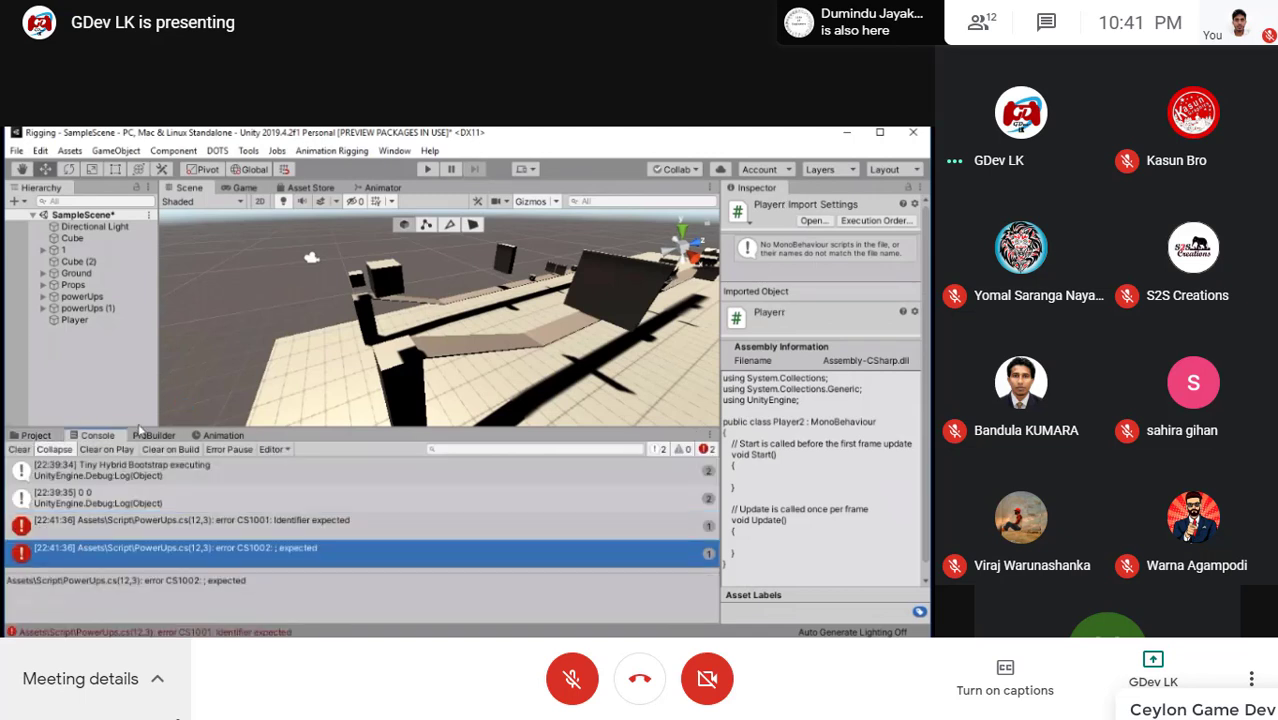
Select the CS1001 error in the Console to inspect the PowerUps.cs compile error
key("Up")
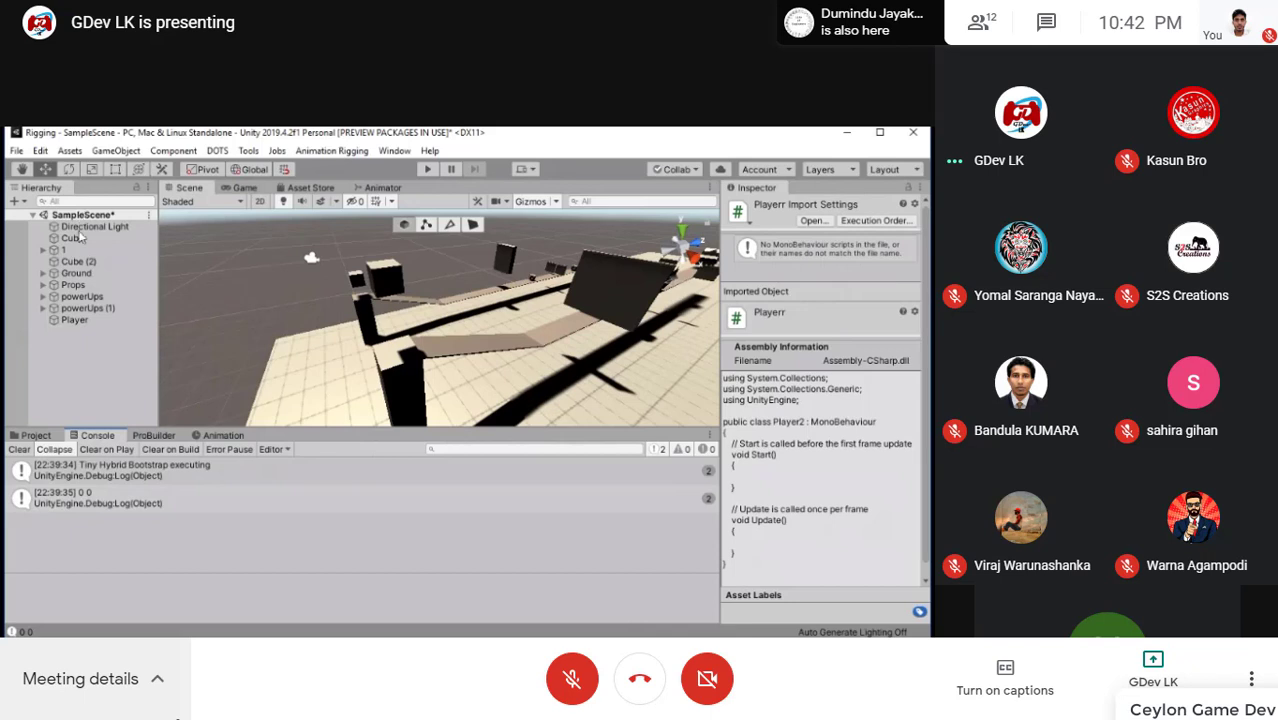
Return to the Assets/Script folder listing Player, Playerr, PowerUps and PowerUPss
left_click(36, 435)
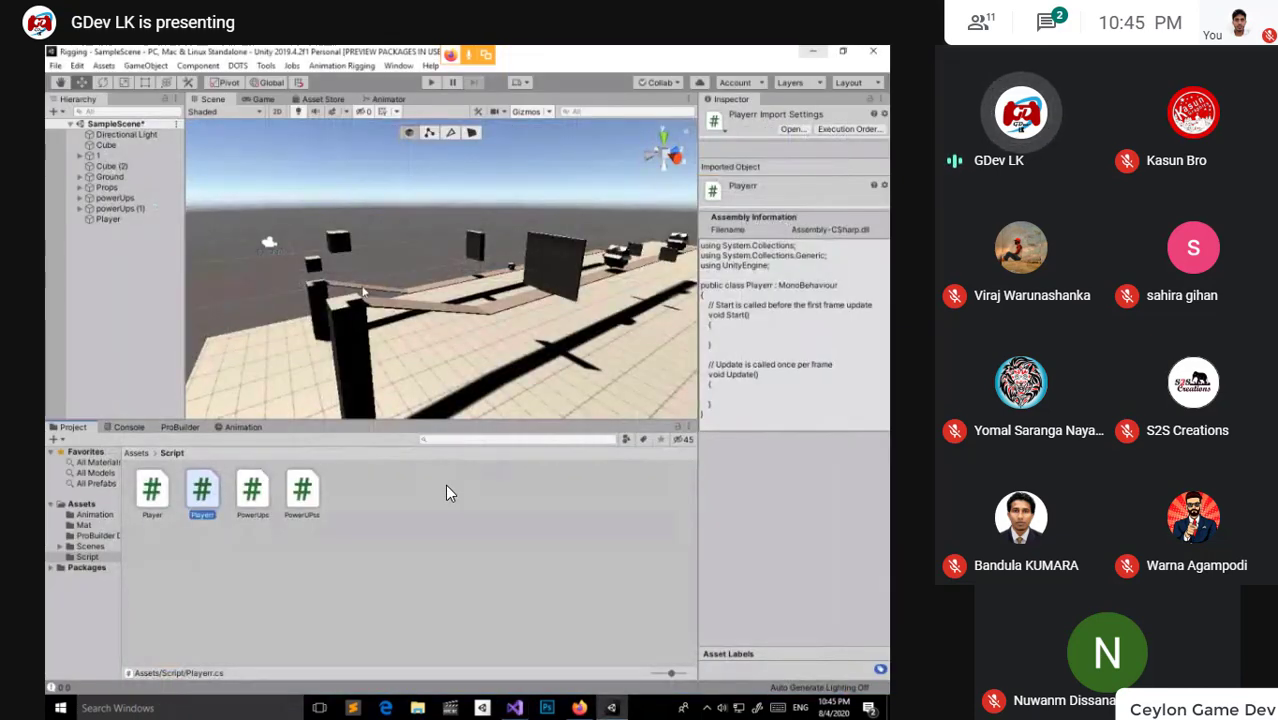
Open the Playerr script from the Project panel in Visual Studio
mouse_move(409, 457)
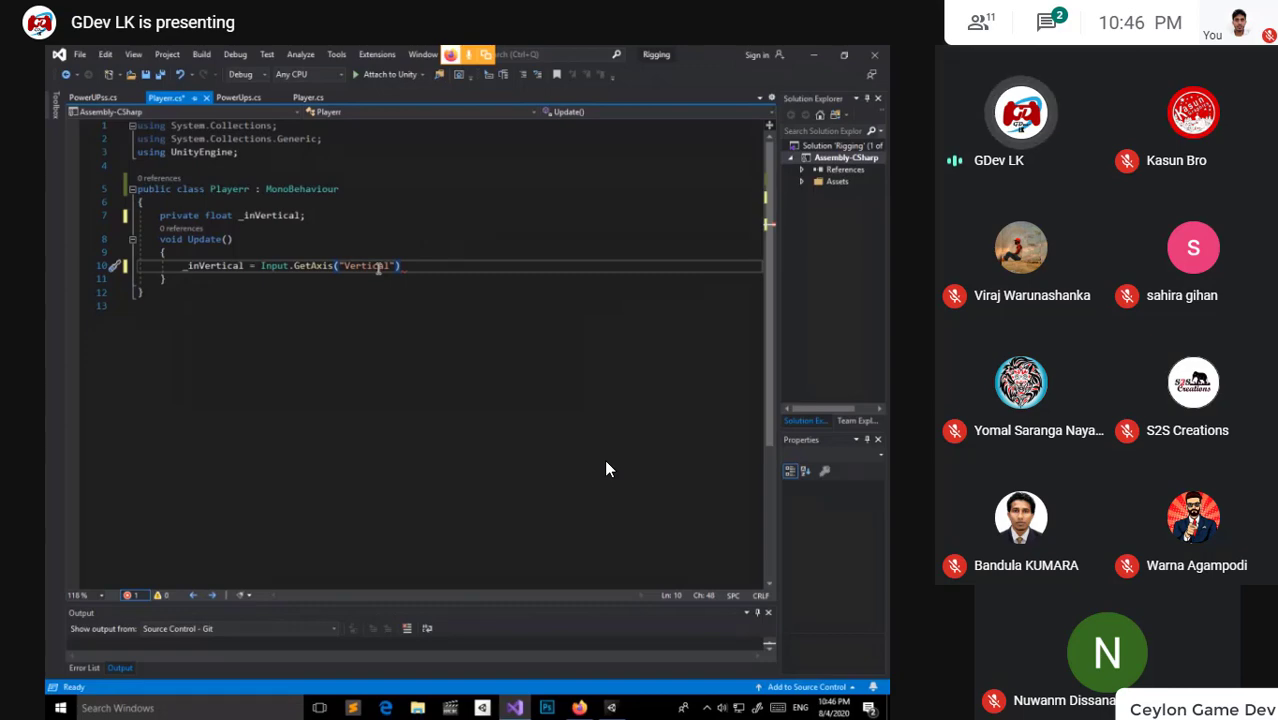
Check the meeting chat, then close it to enlarge the shared screen
left_click(1043, 27)
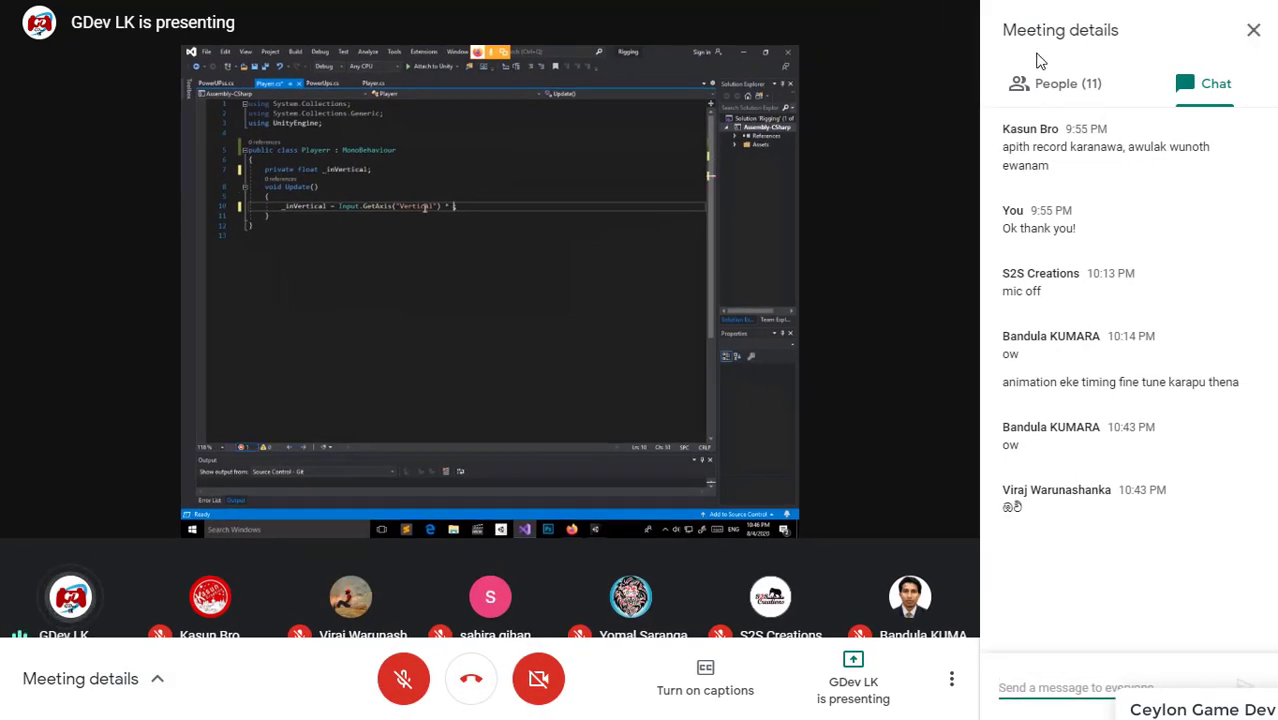
left_click(1251, 33)
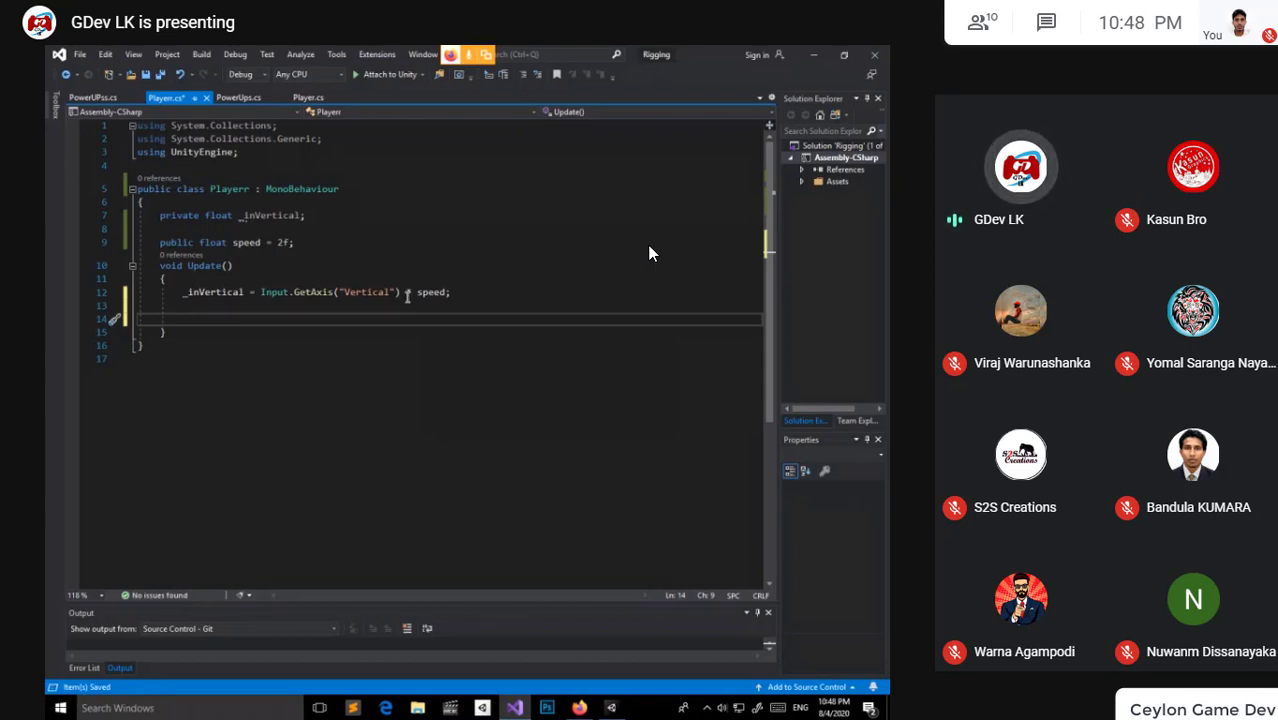
Place the cursor by the _inVertical field and in Update's empty line 14, then return to Unity
left_click(218, 292)
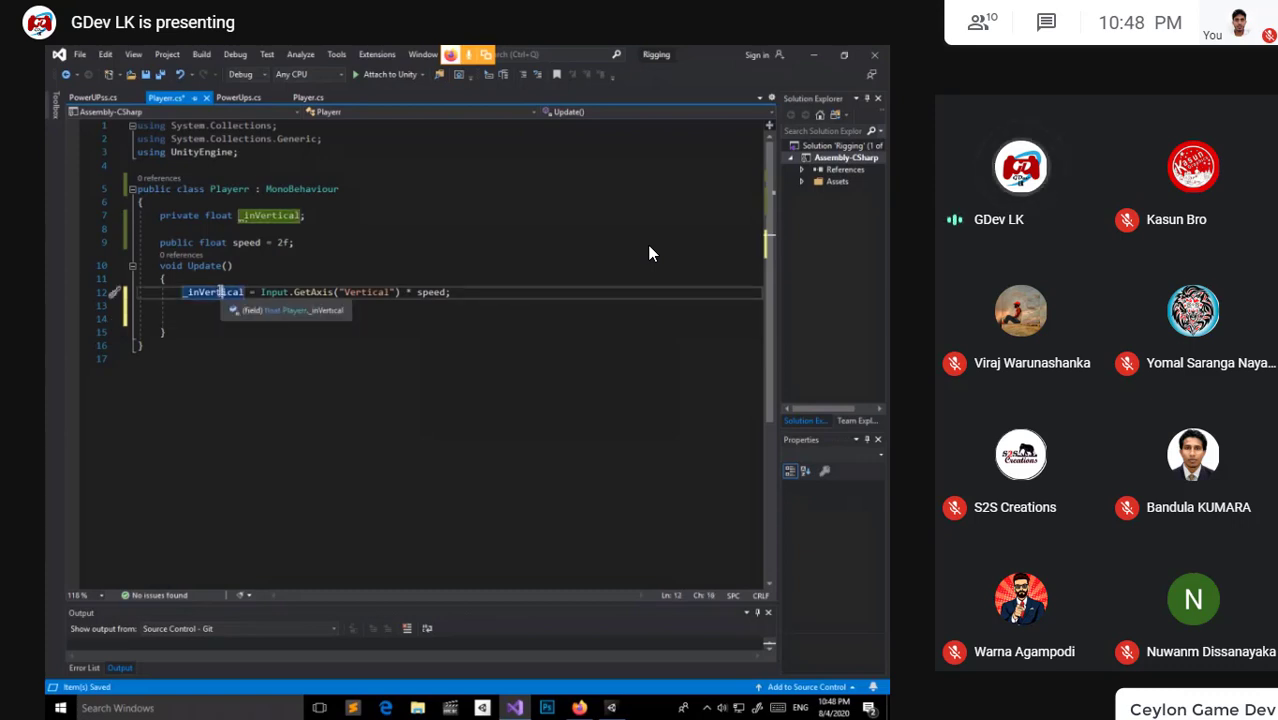
key("Right")
left_click(205, 318)
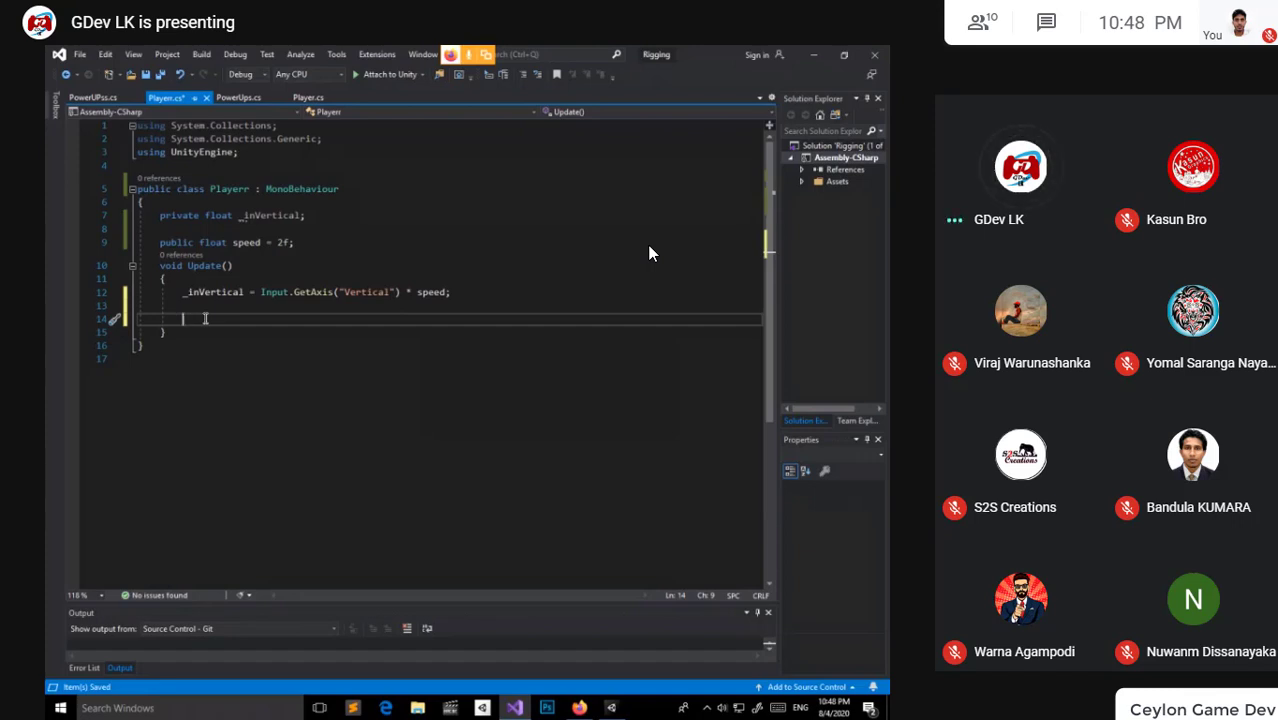
left_click(621, 708)
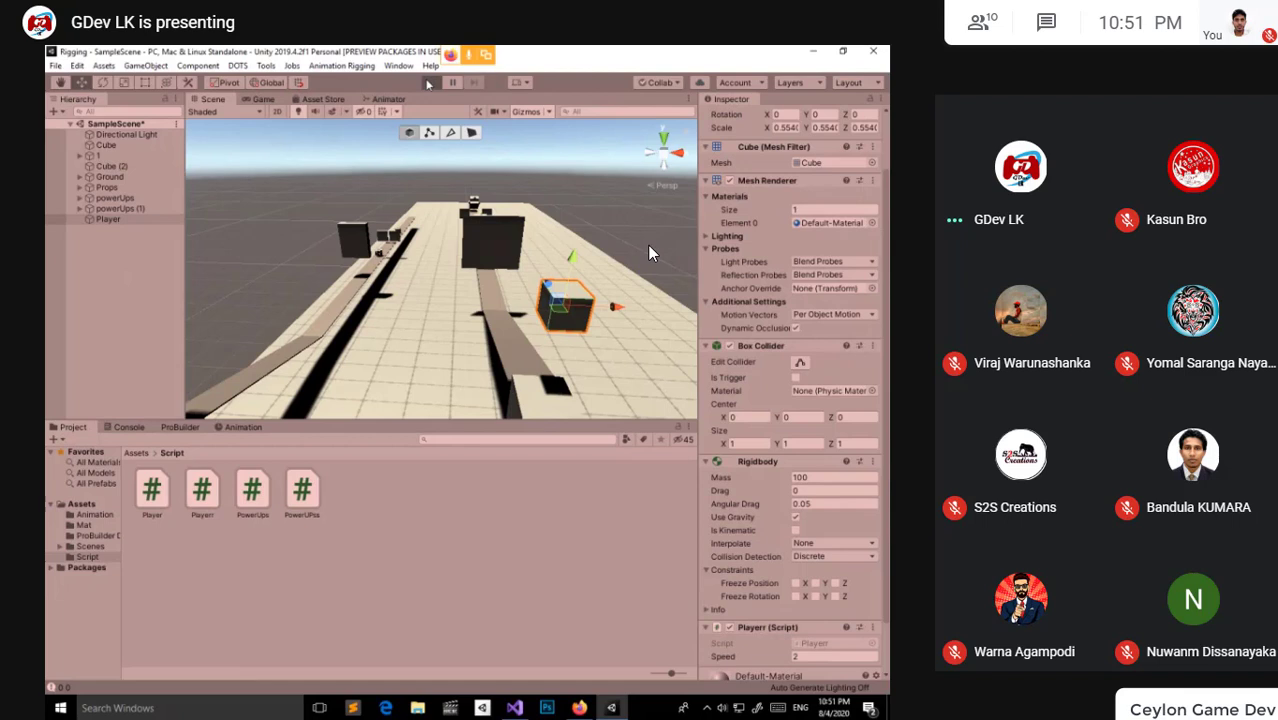
Play-test the Player movement, stop play mode, and select the object named 1
left_click(428, 84)
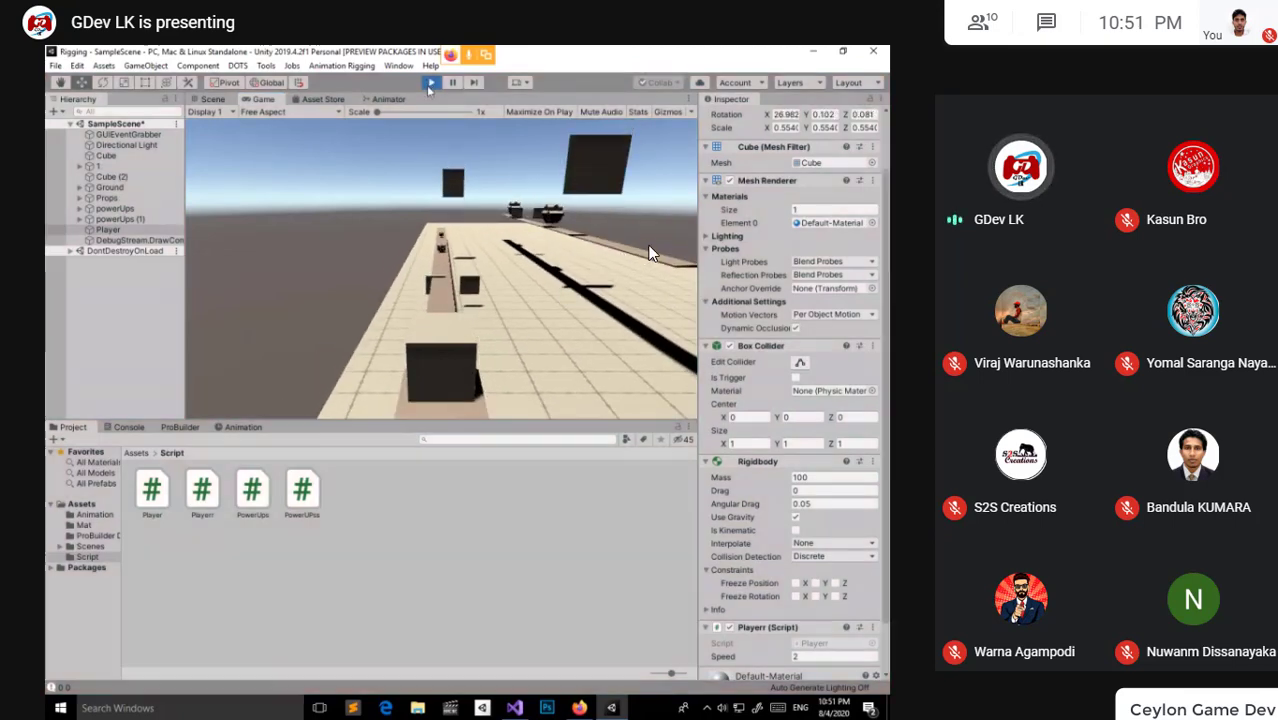
left_click(429, 84)
left_click(100, 156)
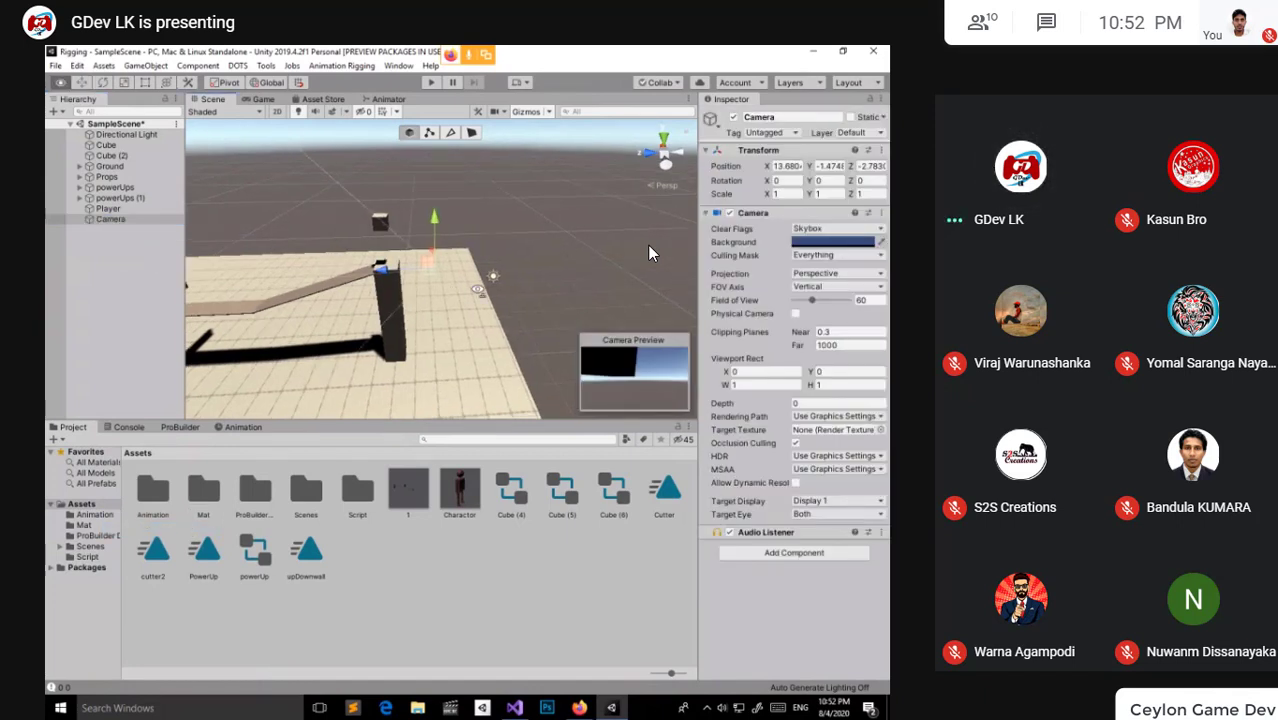
Move the Camera above the origin at Z -1.26, raise it, and tilt it down toward the floor
right_click_drag(648, 253, 648, 253)
key("ctrl+z")
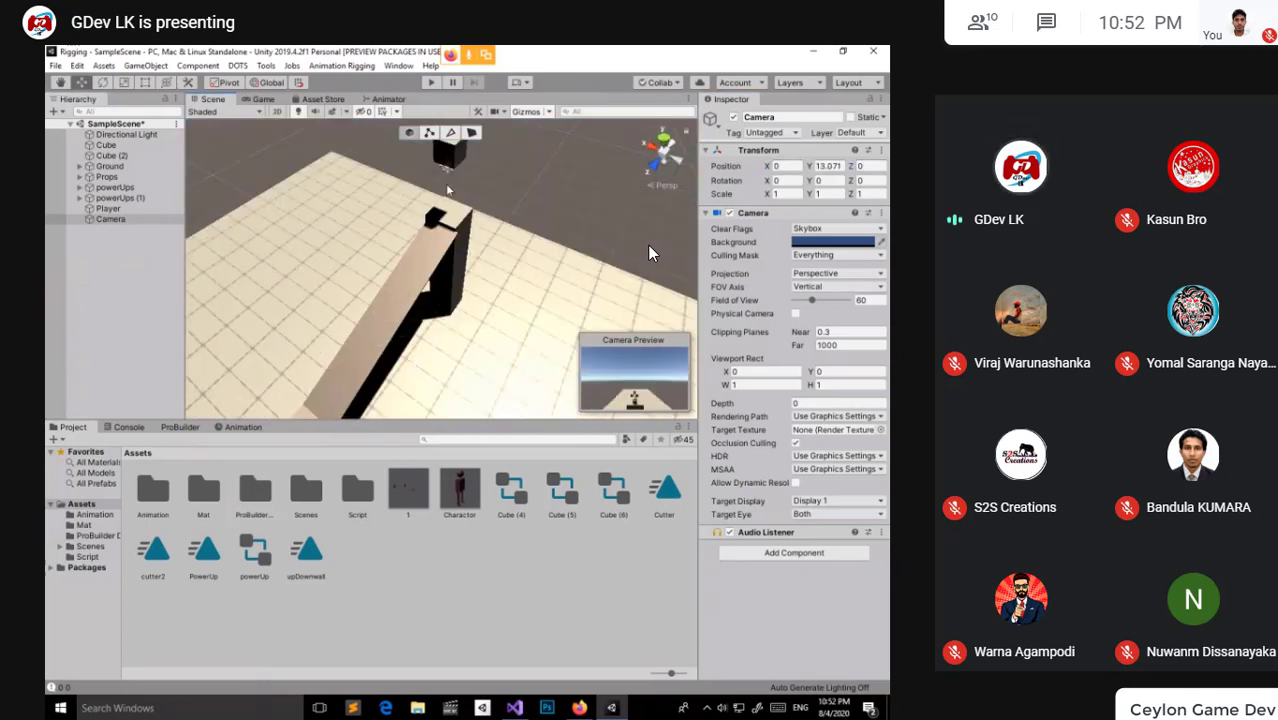
key("w")
key("f")
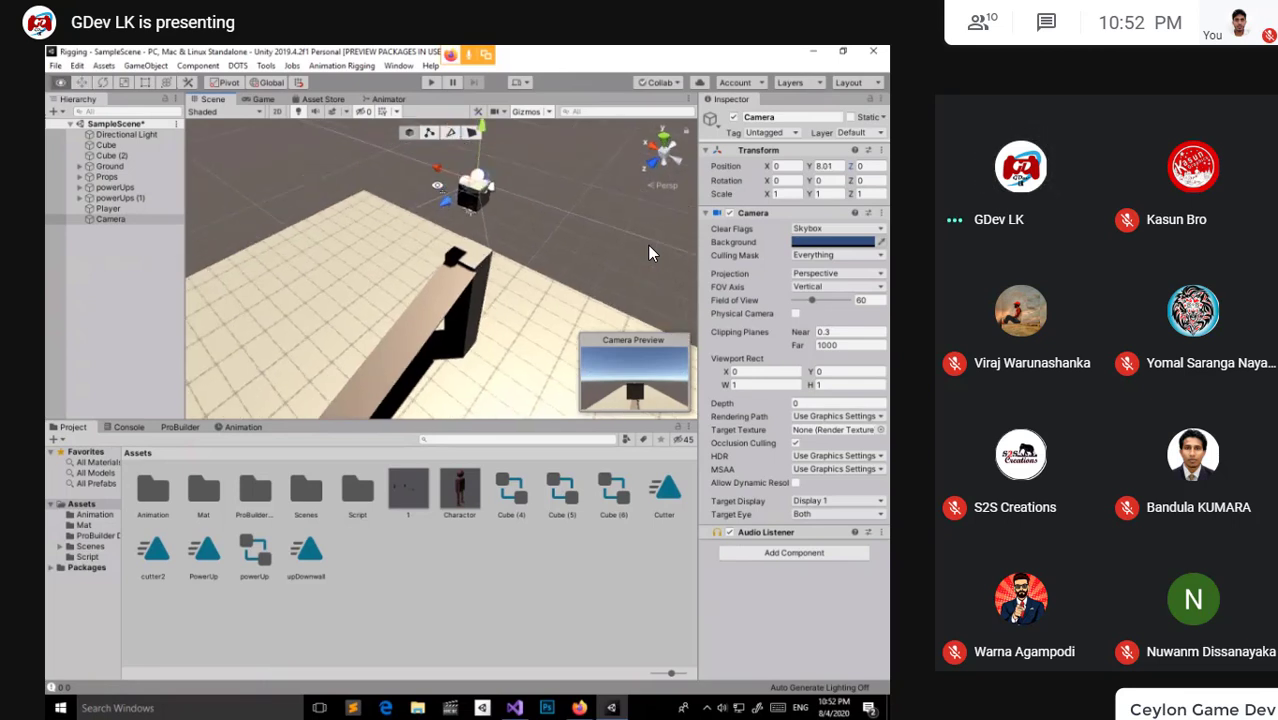
key("ctrl+z")
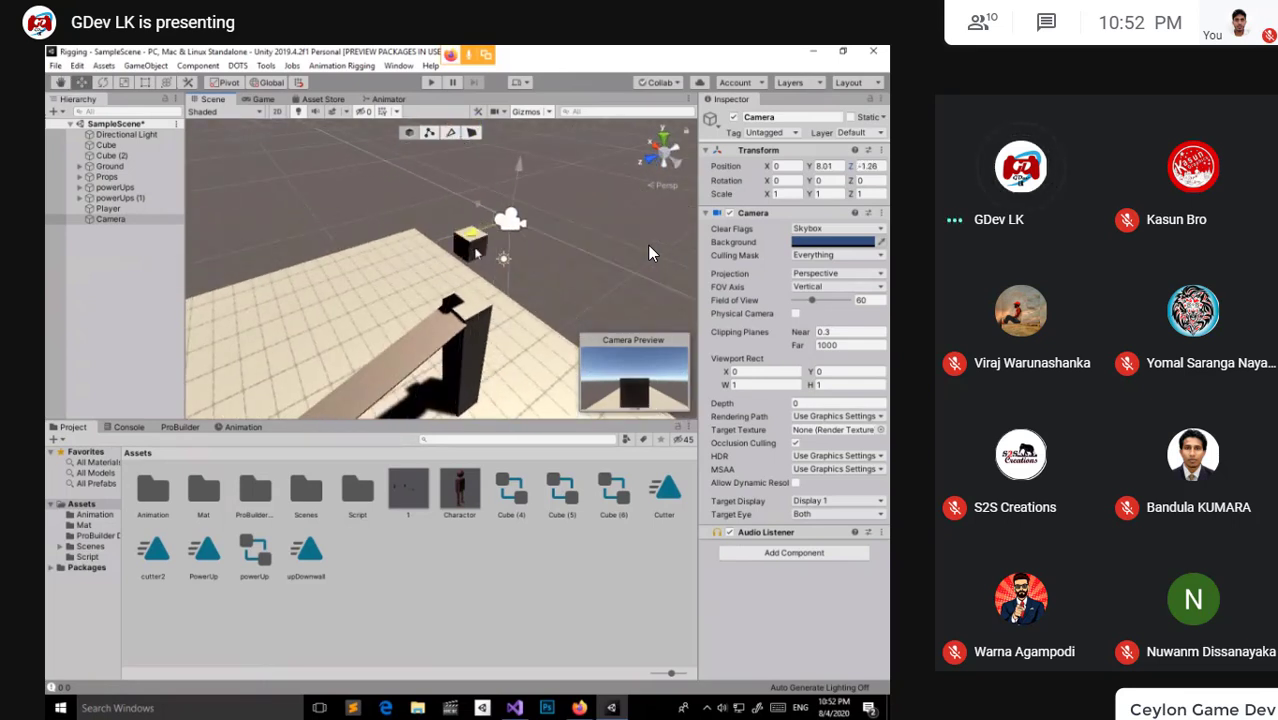
key("e")
key("ctrl+z")
key("w")
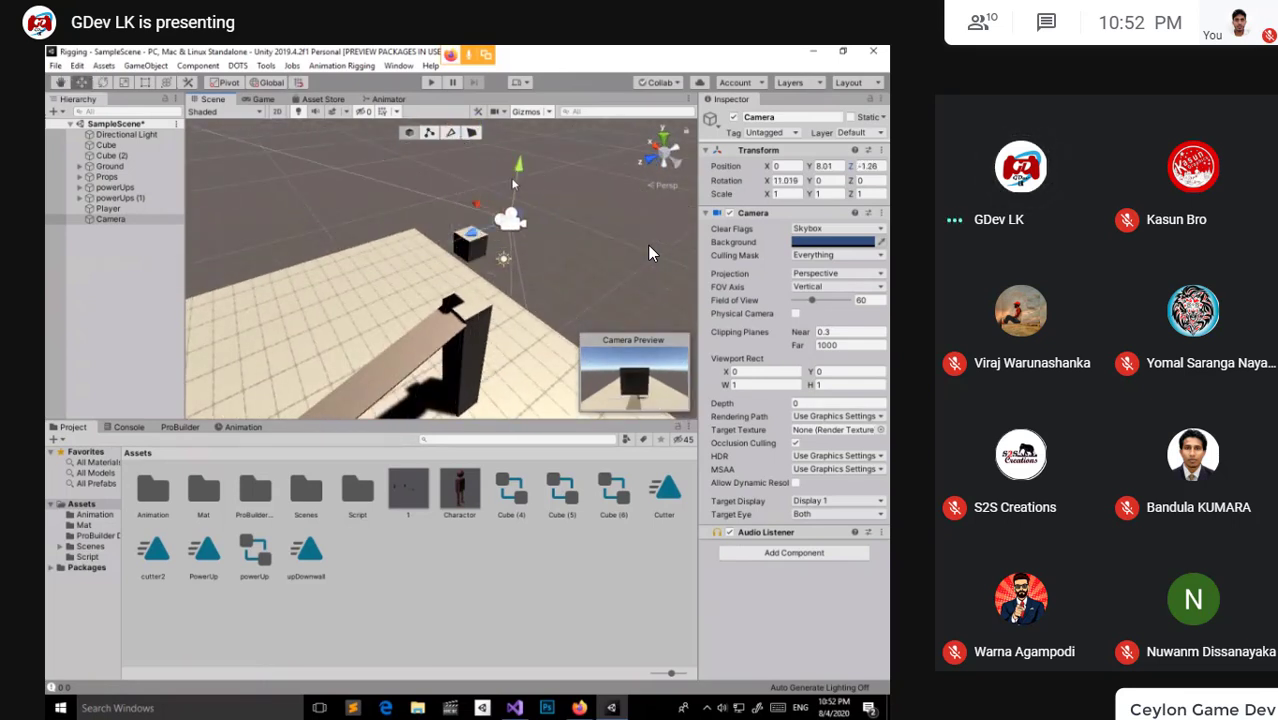
key("e")
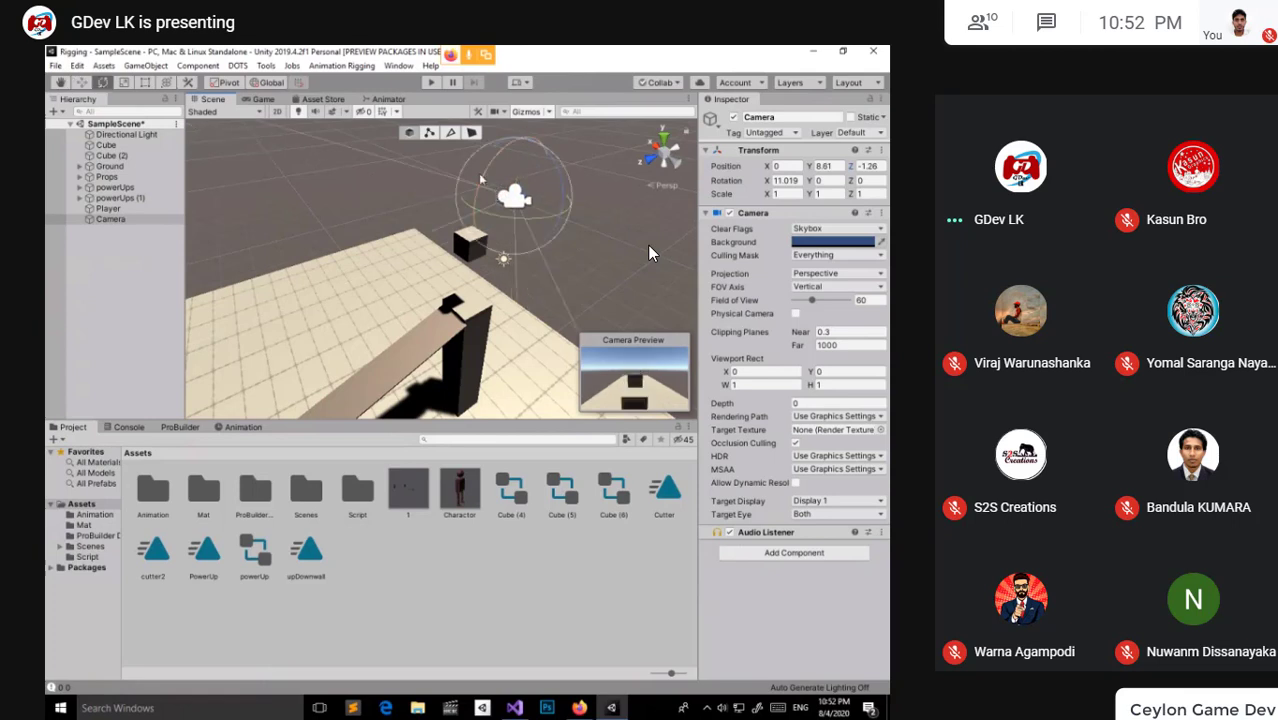
left_click_drag(482, 181, 483, 222)
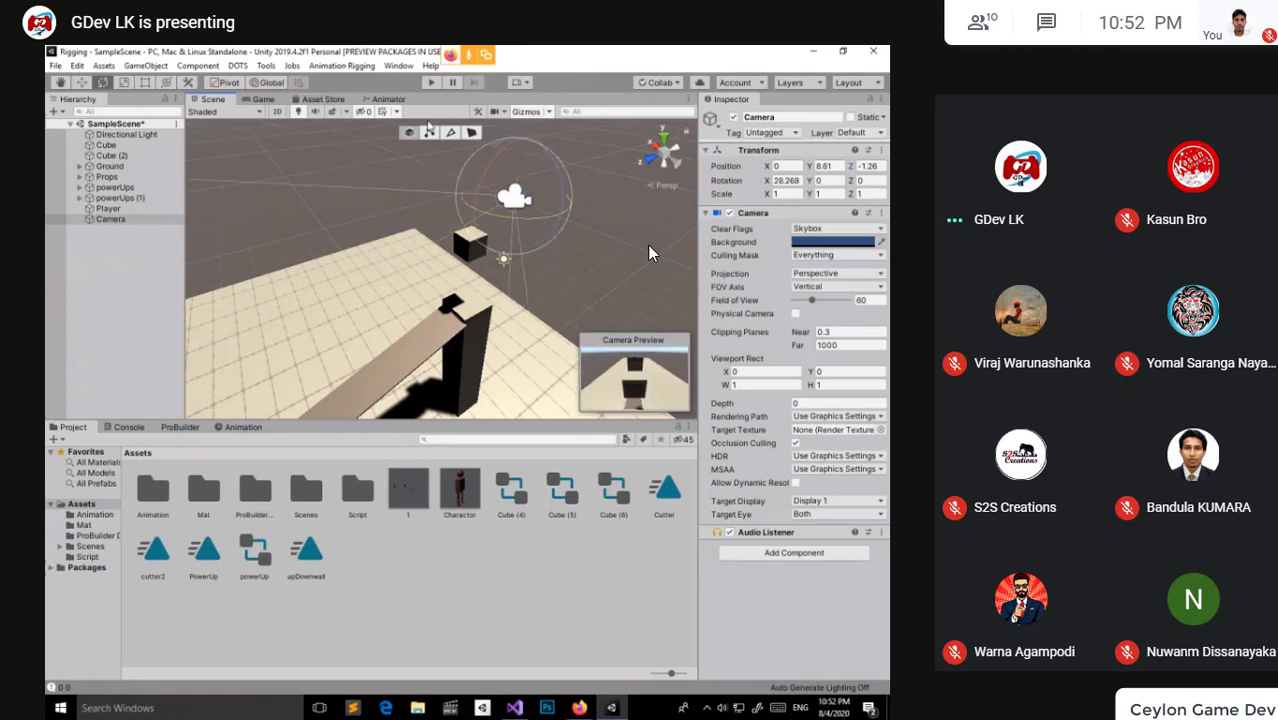
Play the scene, select the Player, and view the runway through the Game view
left_click(429, 84)
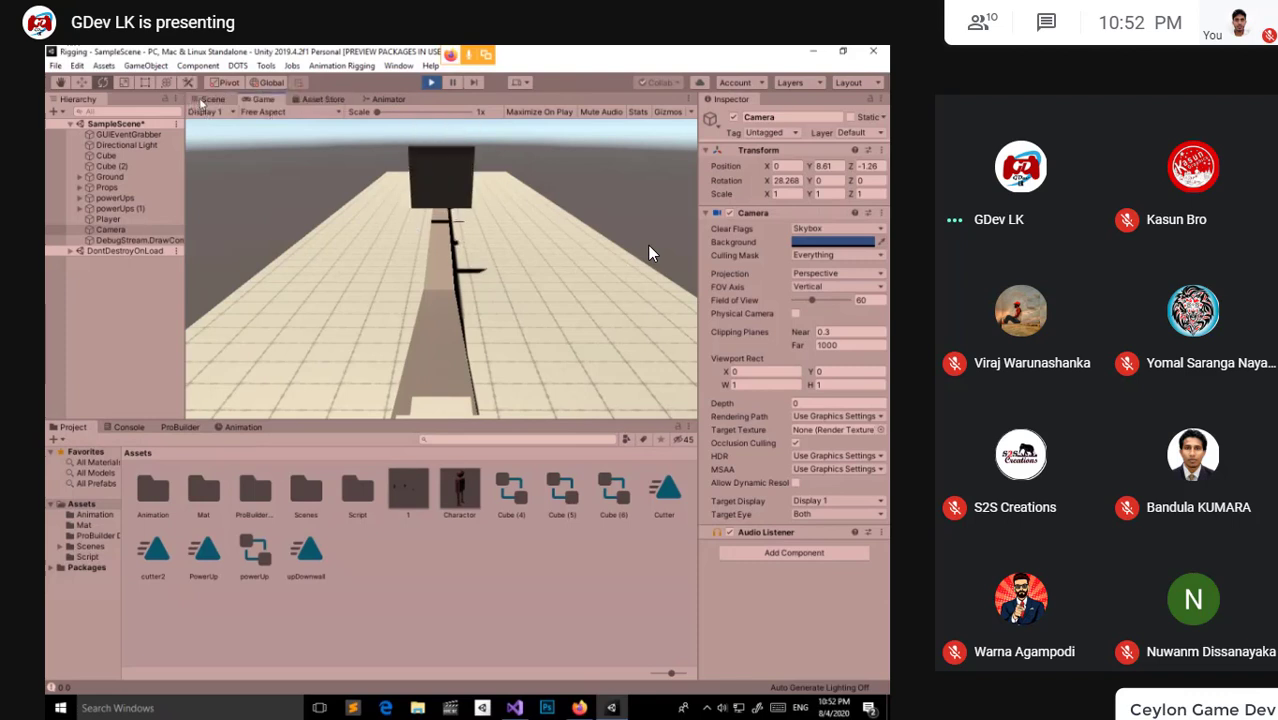
left_click(213, 99)
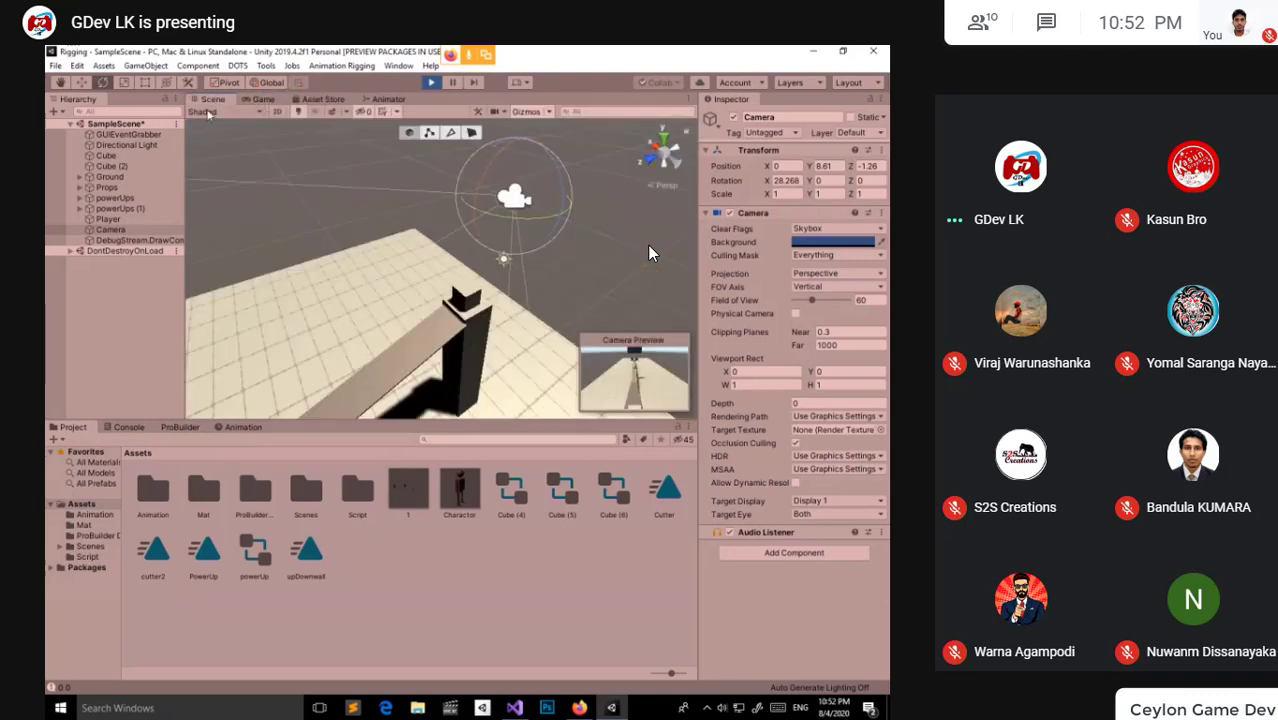
left_click(463, 298)
left_click(272, 99)
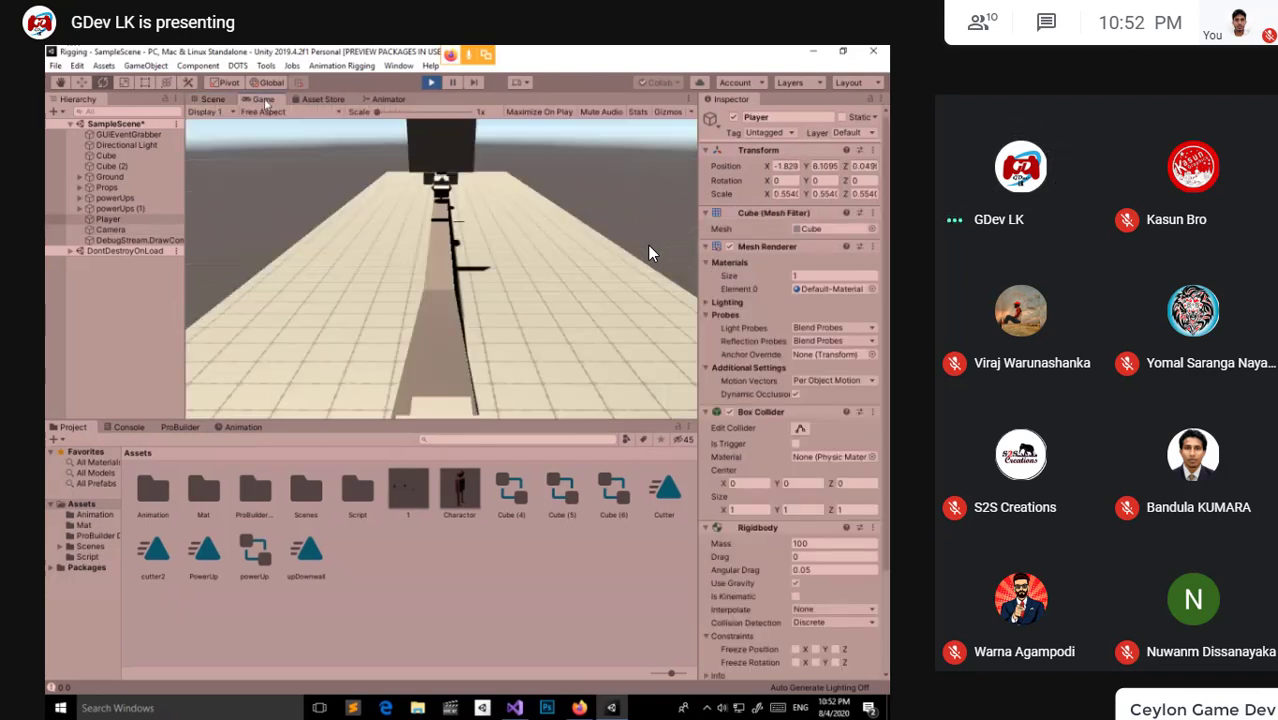
Raise the Camera to about Y 7 above the runway, then stop play mode
key("ctrl+1")
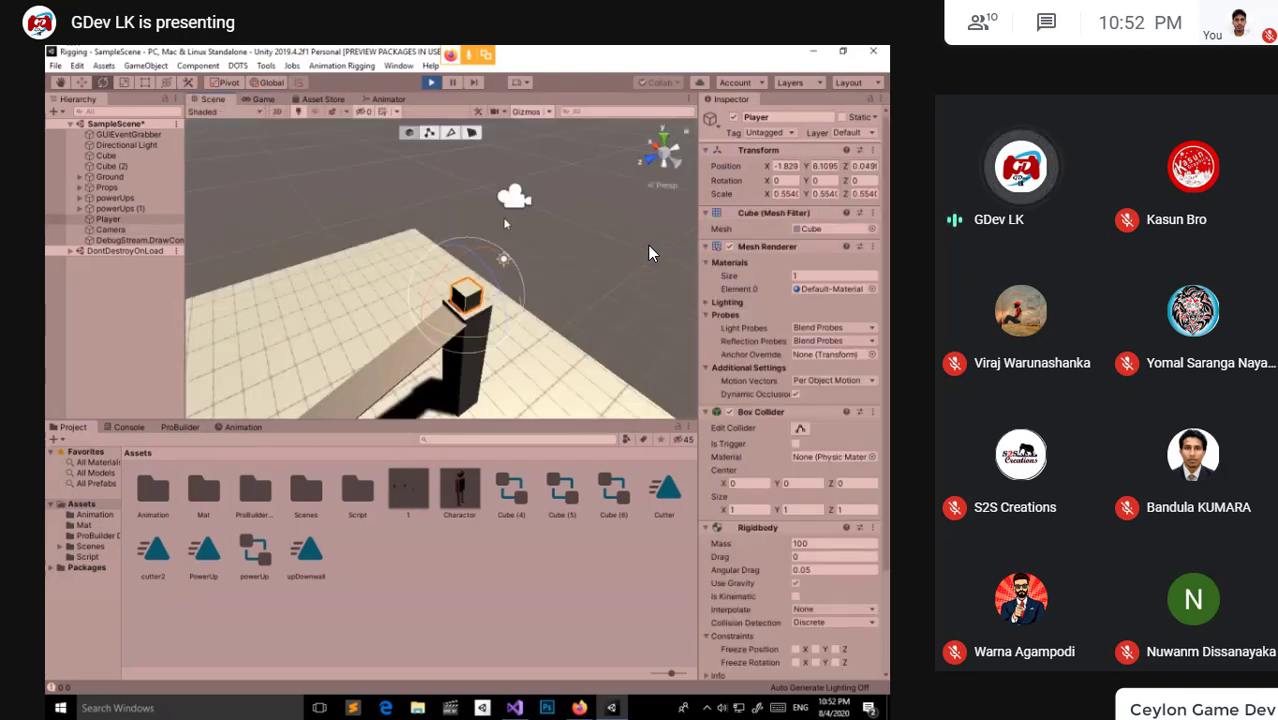
key("Down")
left_click_drag(522, 140, 530, 236)
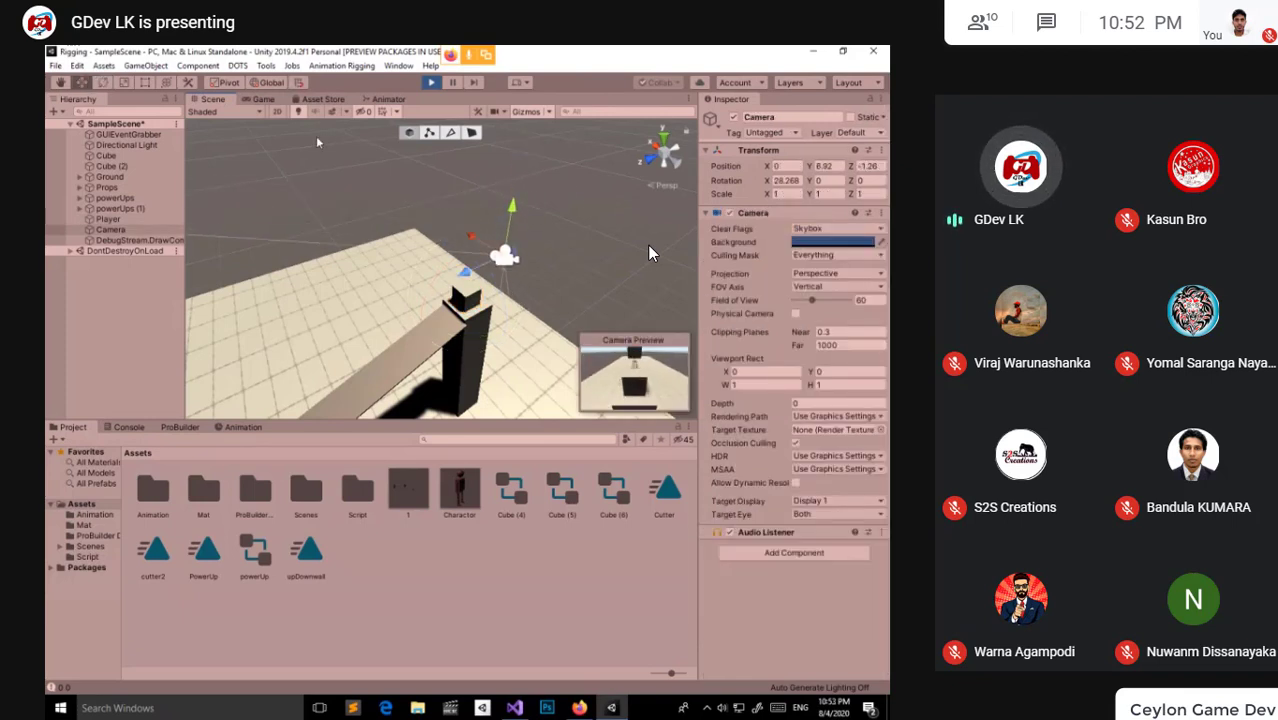
key("ctrl+2")
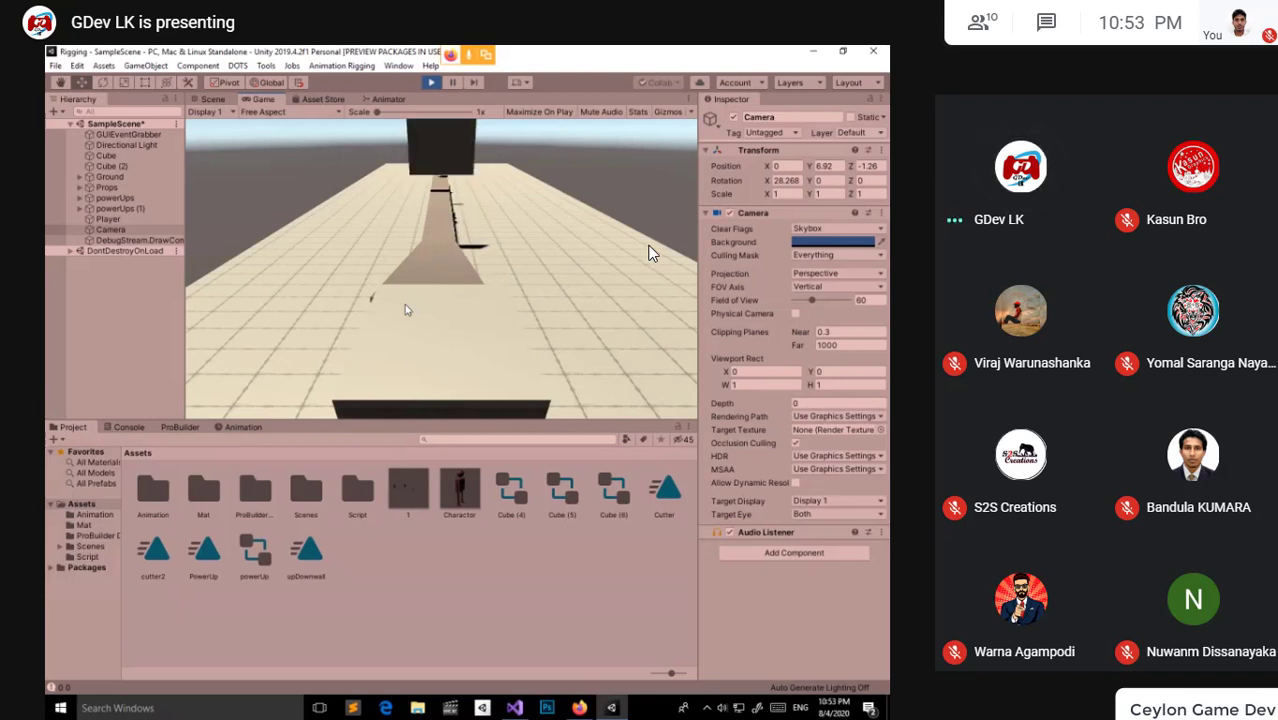
left_click(431, 85)
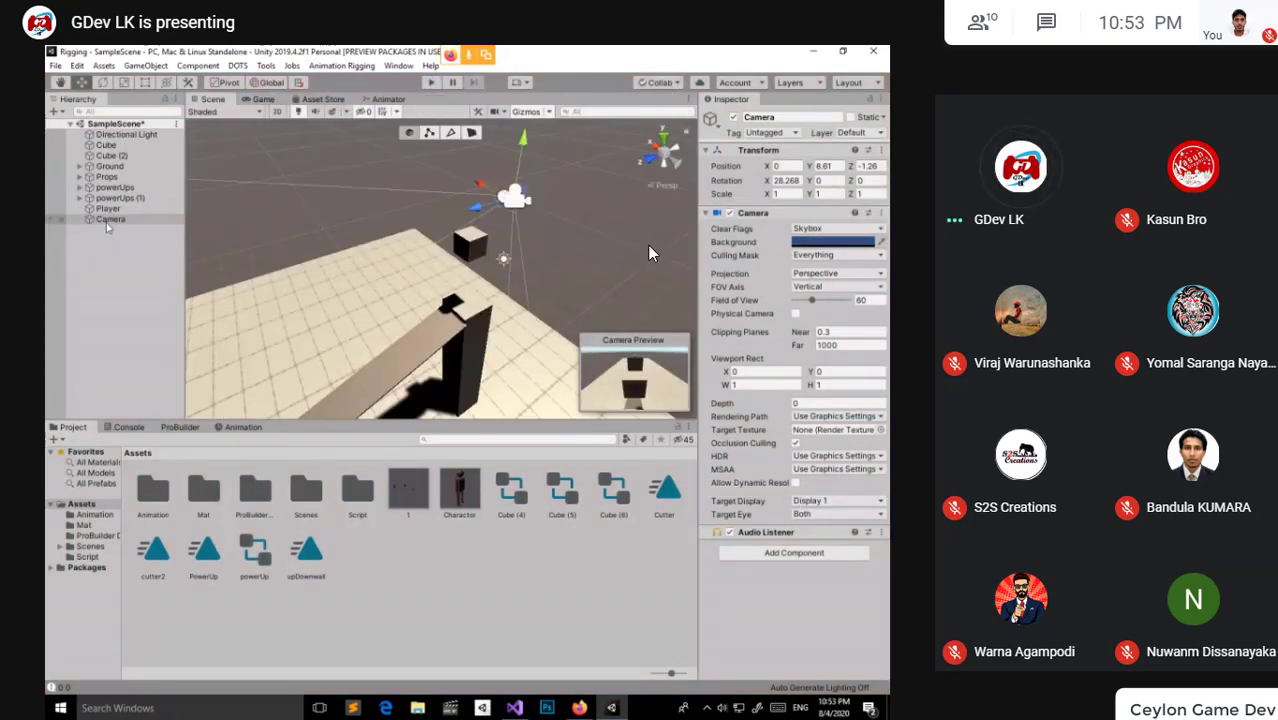
Select the Player and expand its Rigidbody settings in the Inspector
left_click(110, 219)
left_click(108, 209)
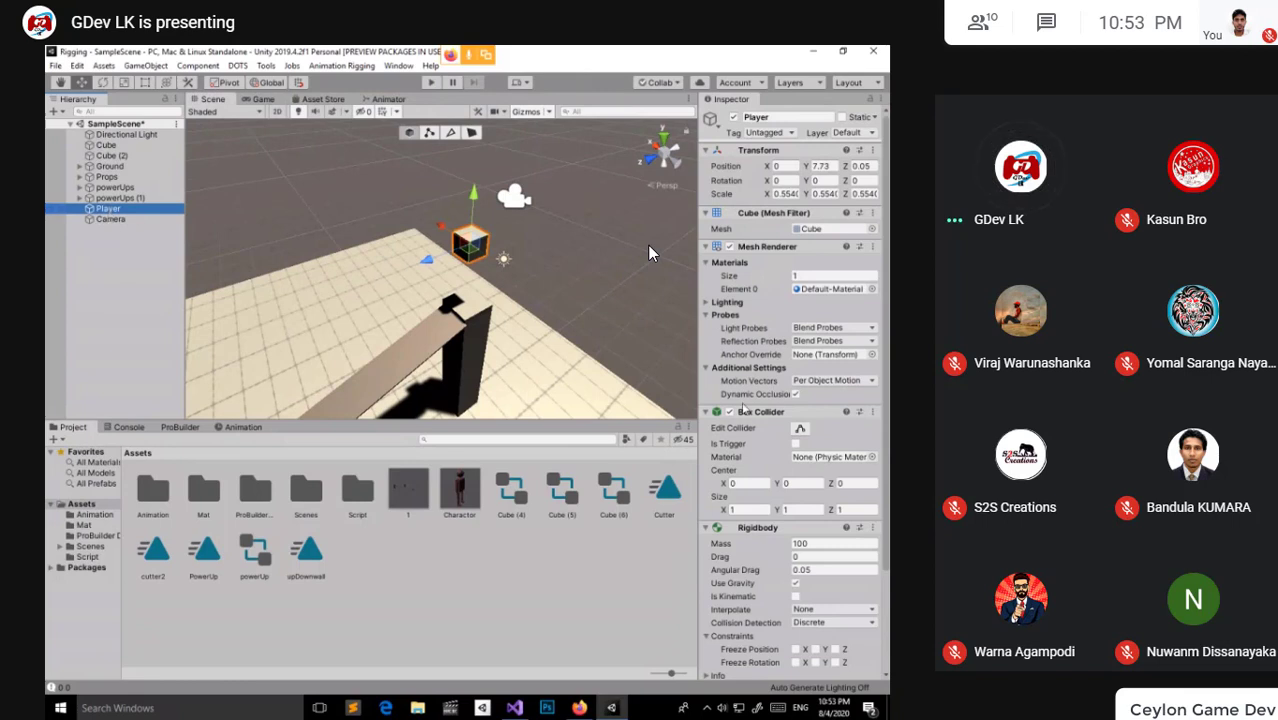
scroll(748, 503, "down", 3)
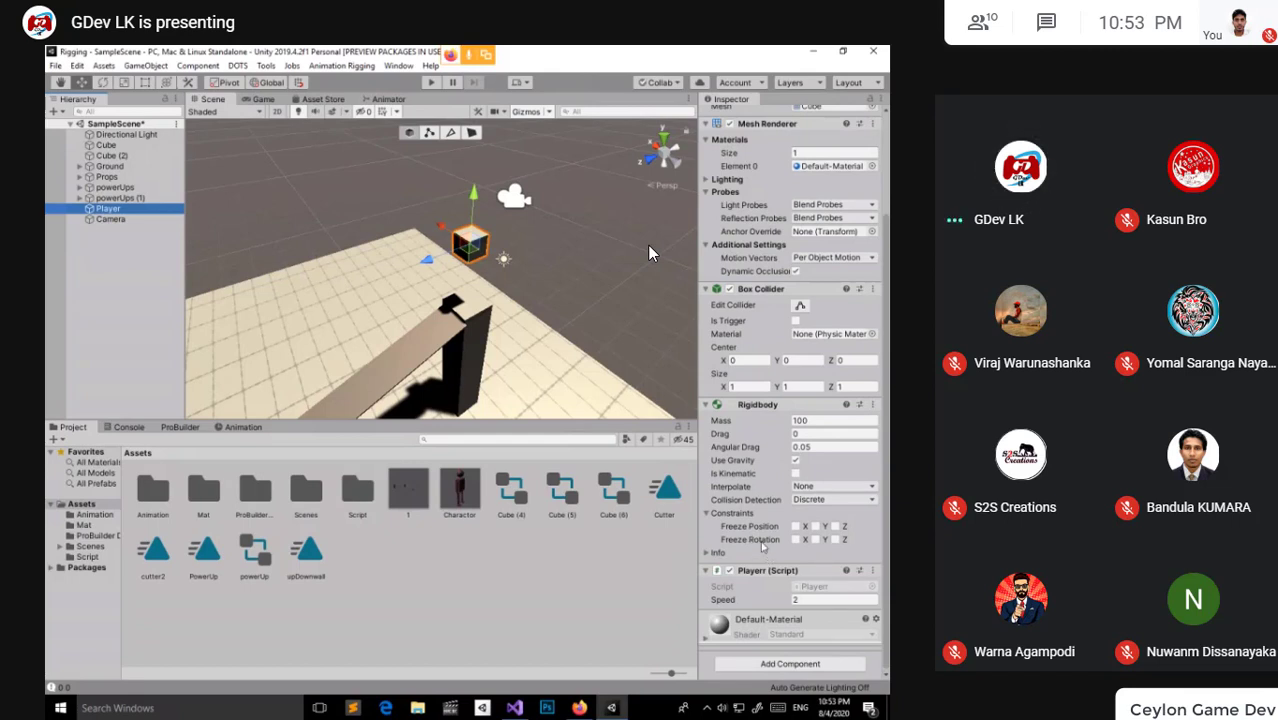
left_click(760, 542)
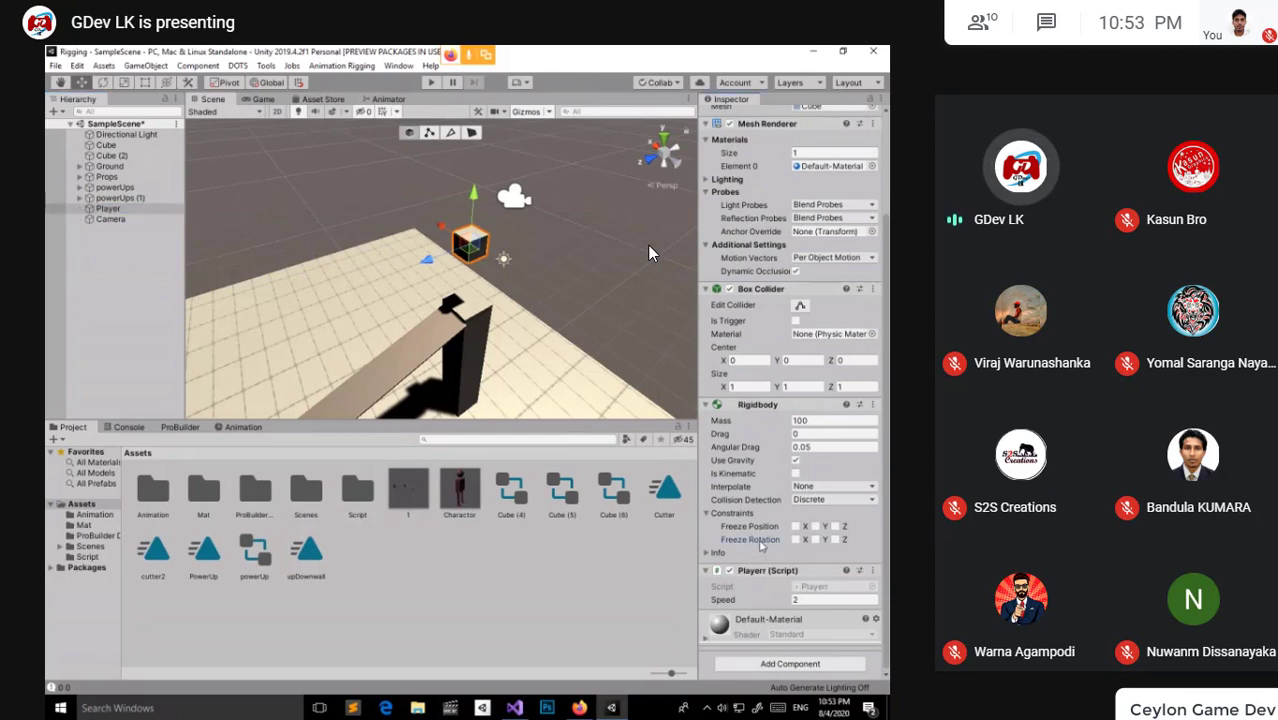
left_click(766, 408)
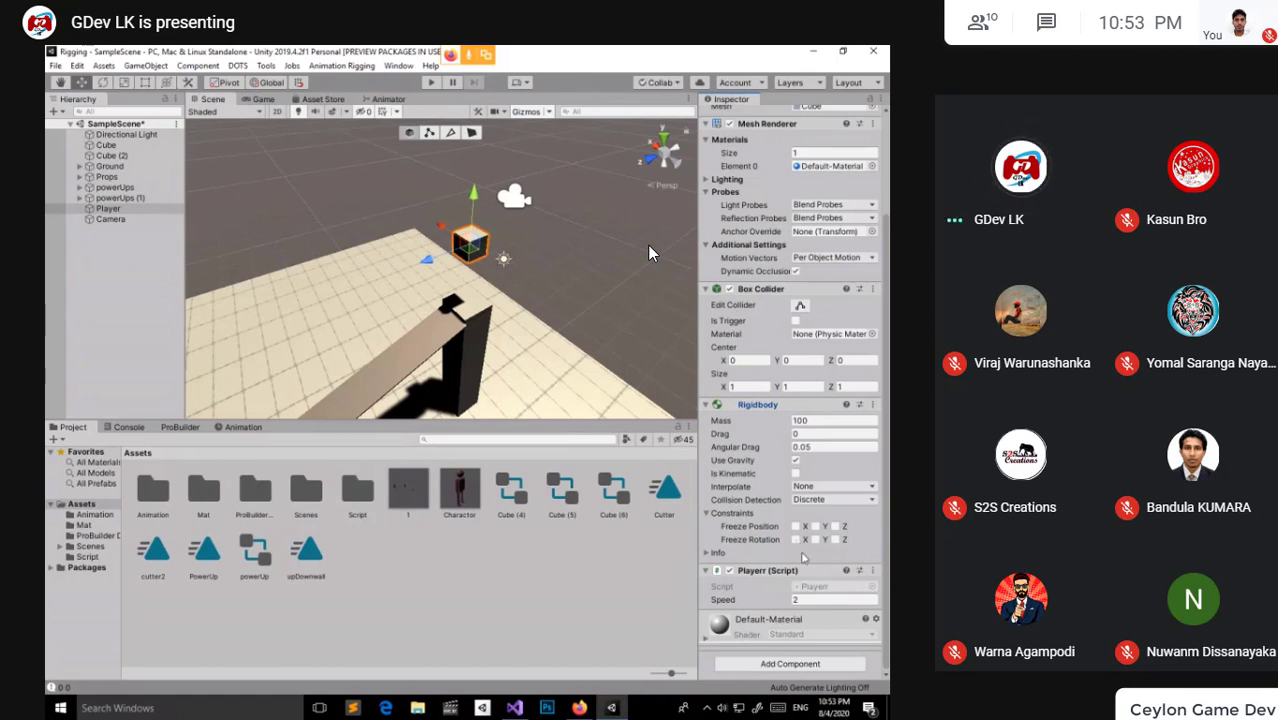
scroll(801, 548, "up", 3)
left_click(785, 530)
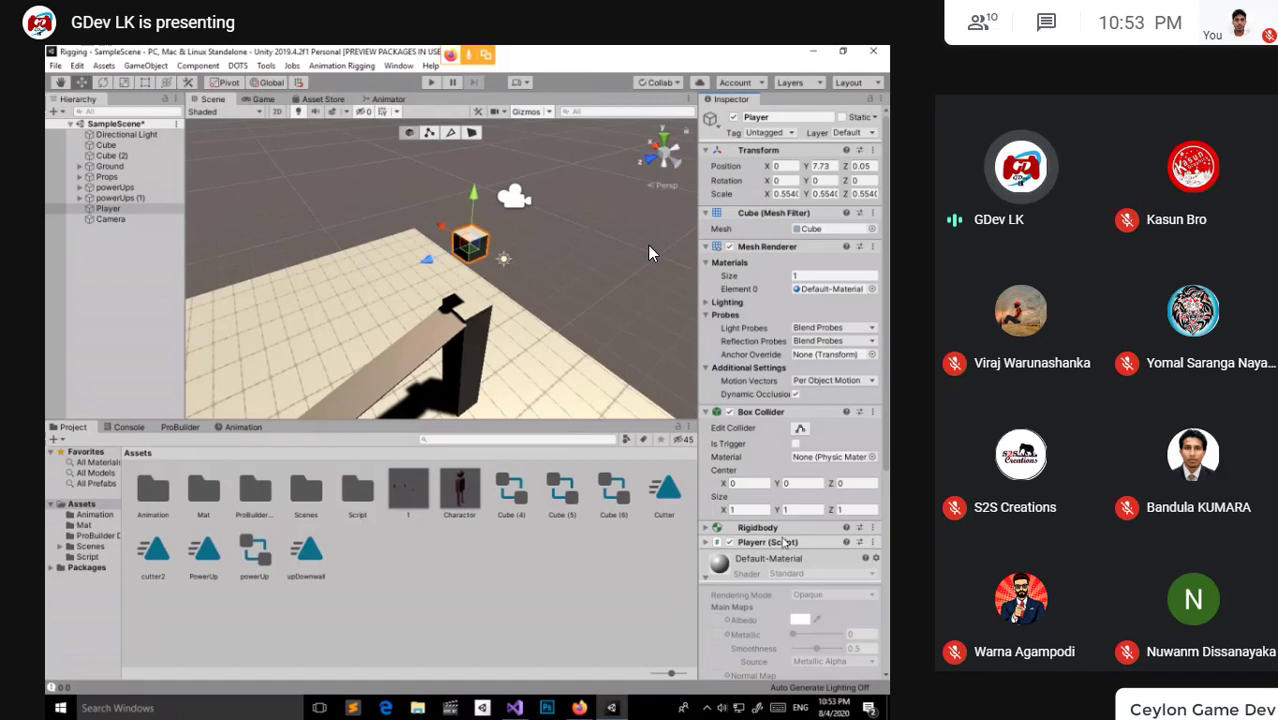
left_click(785, 529)
scroll(770, 560, "down", 5)
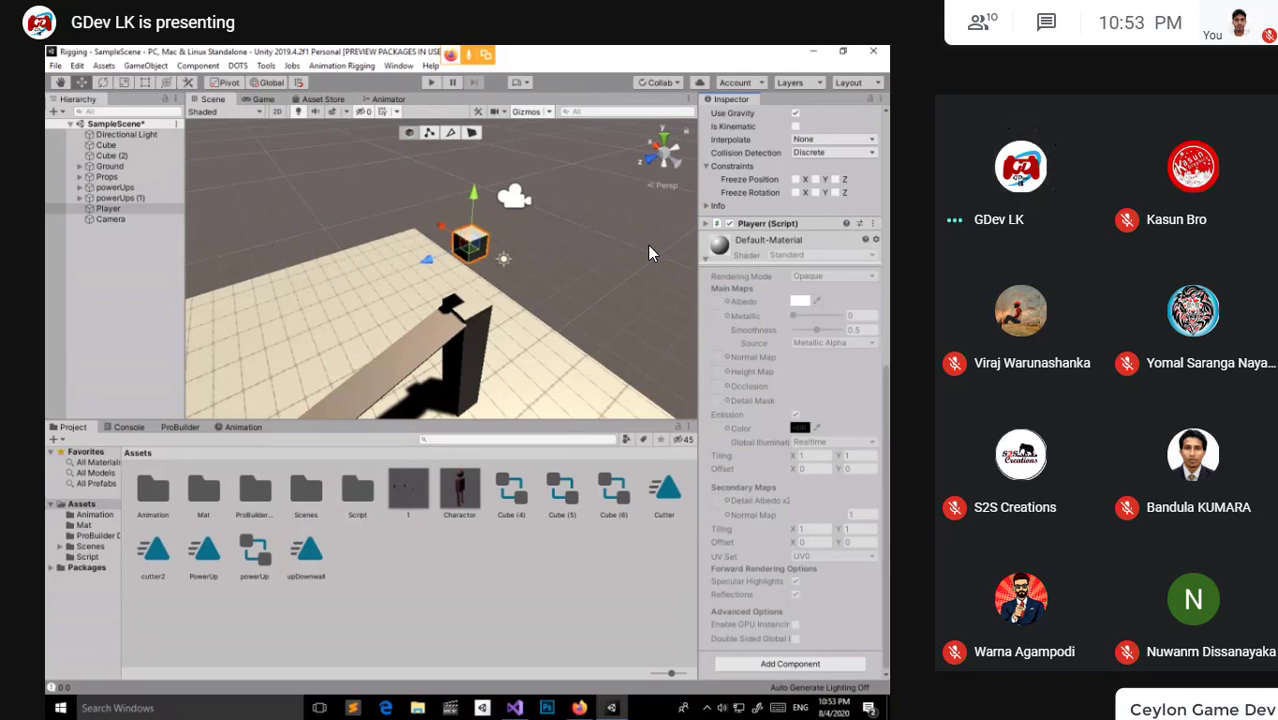
scroll(767, 247, "up", 5)
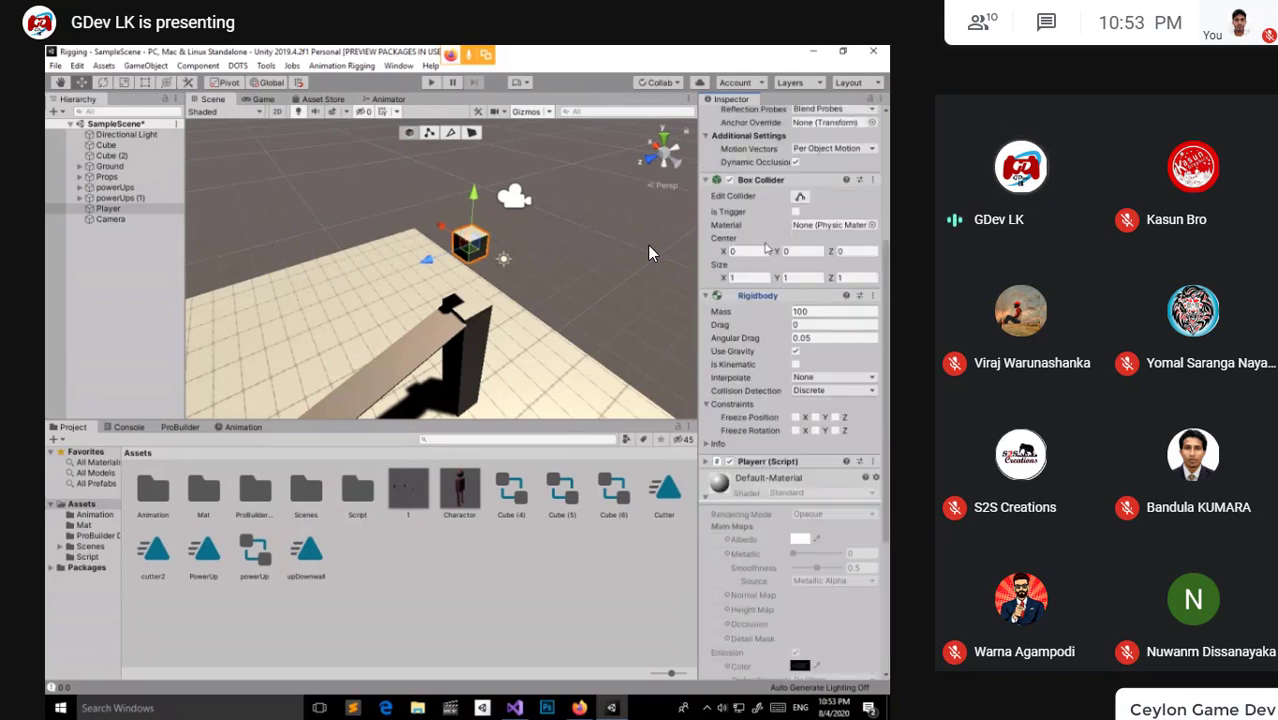
Tick Freeze Rotation X, Y and Z on the Rigidbody, then run the game
left_click(796, 430)
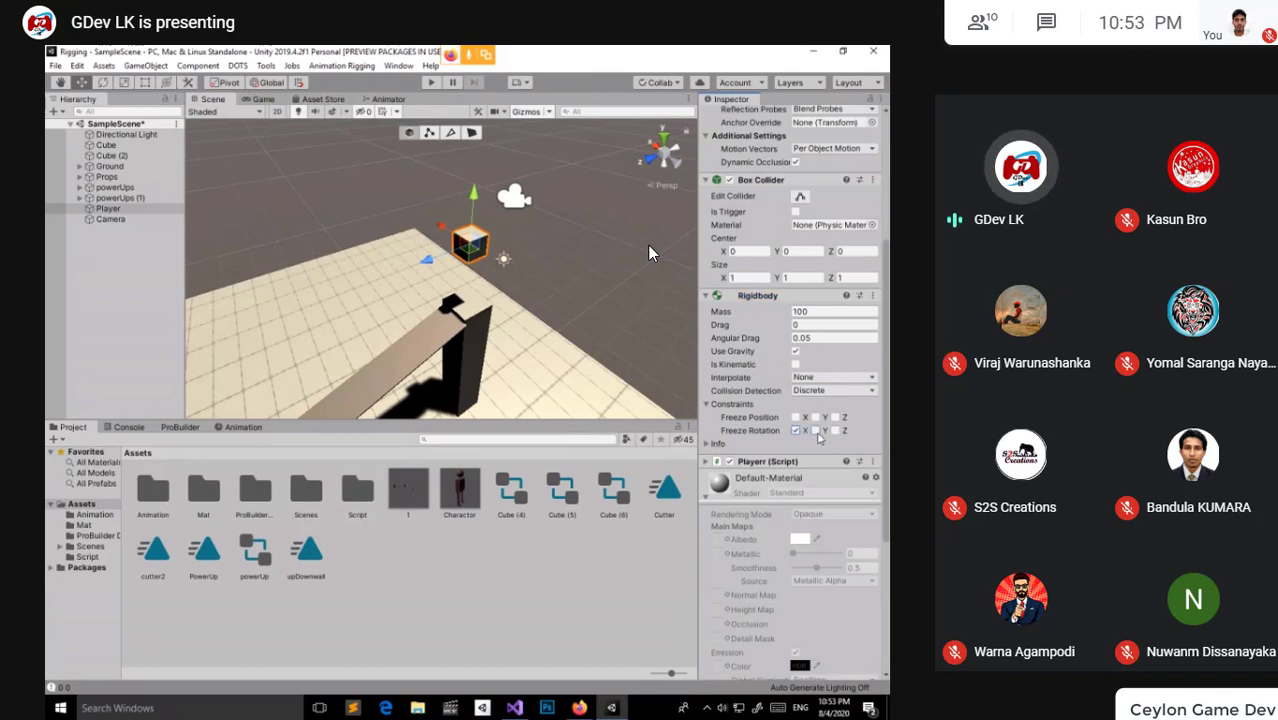
left_click(816, 430)
left_click(835, 430)
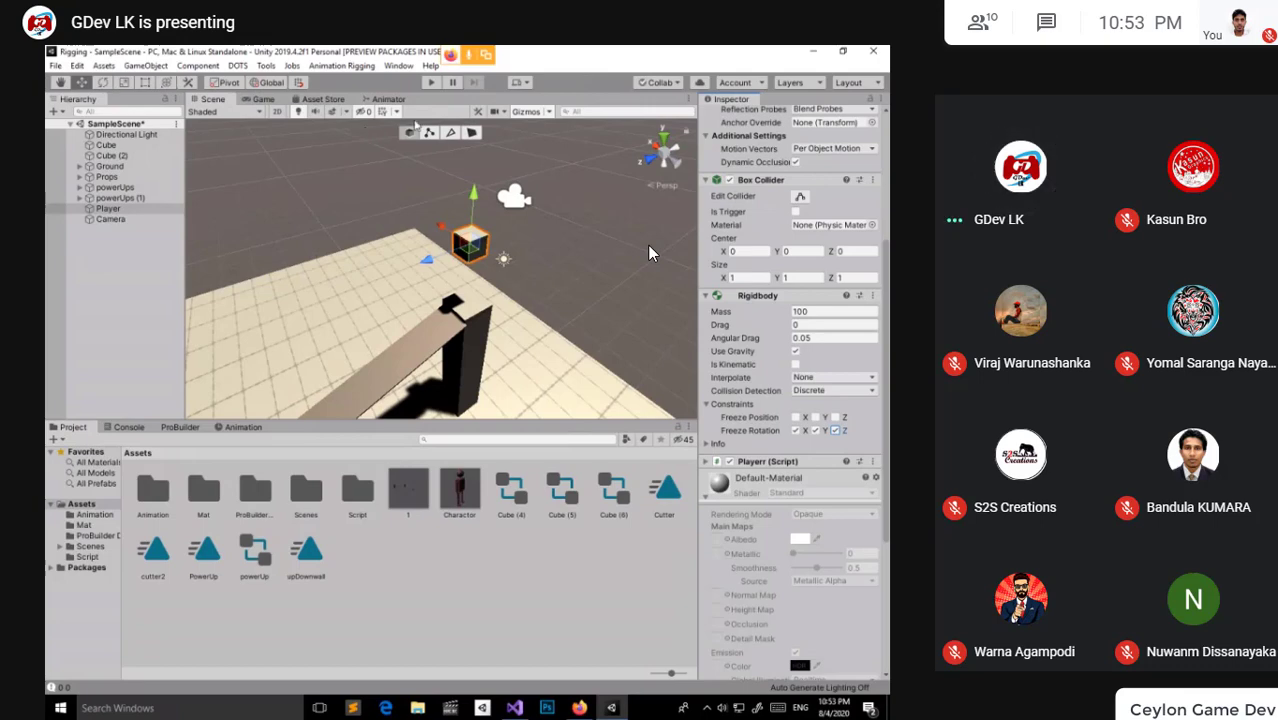
left_click(431, 82)
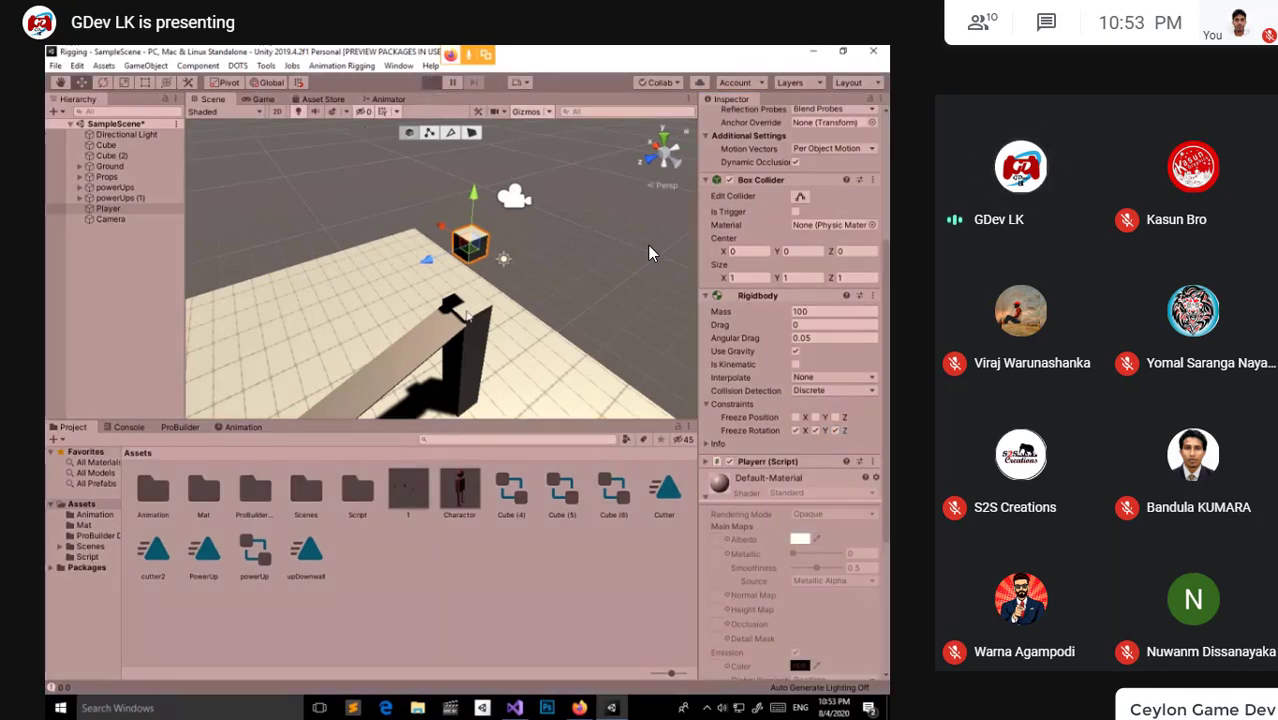
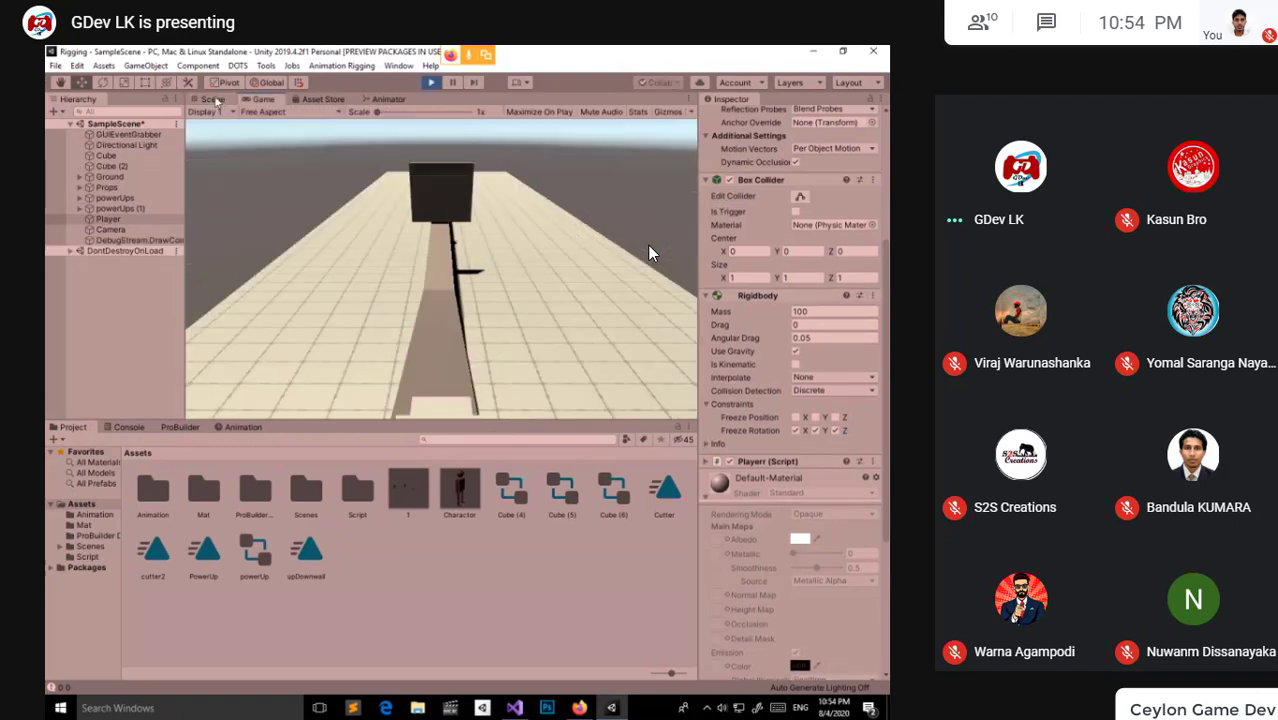
Check the Scene view and the Camera, then exit play mode with Ctrl+P
left_click(212, 99)
key("Down")
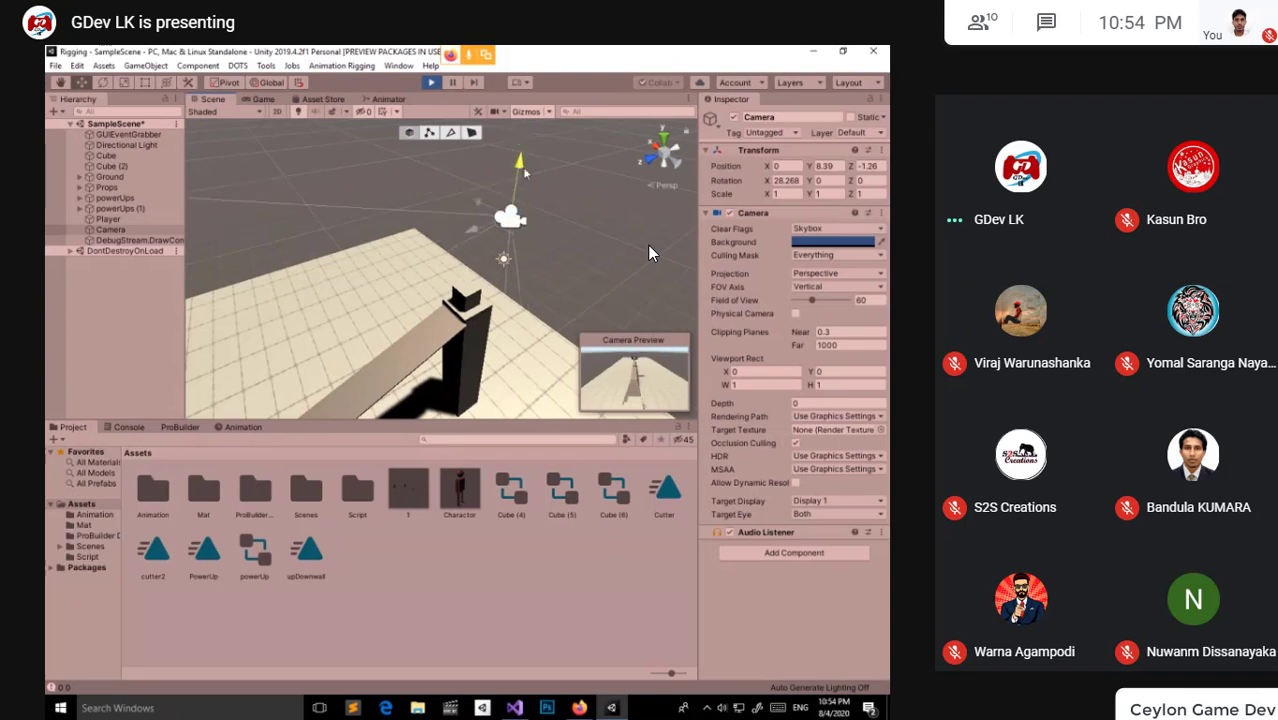
left_click(266, 99)
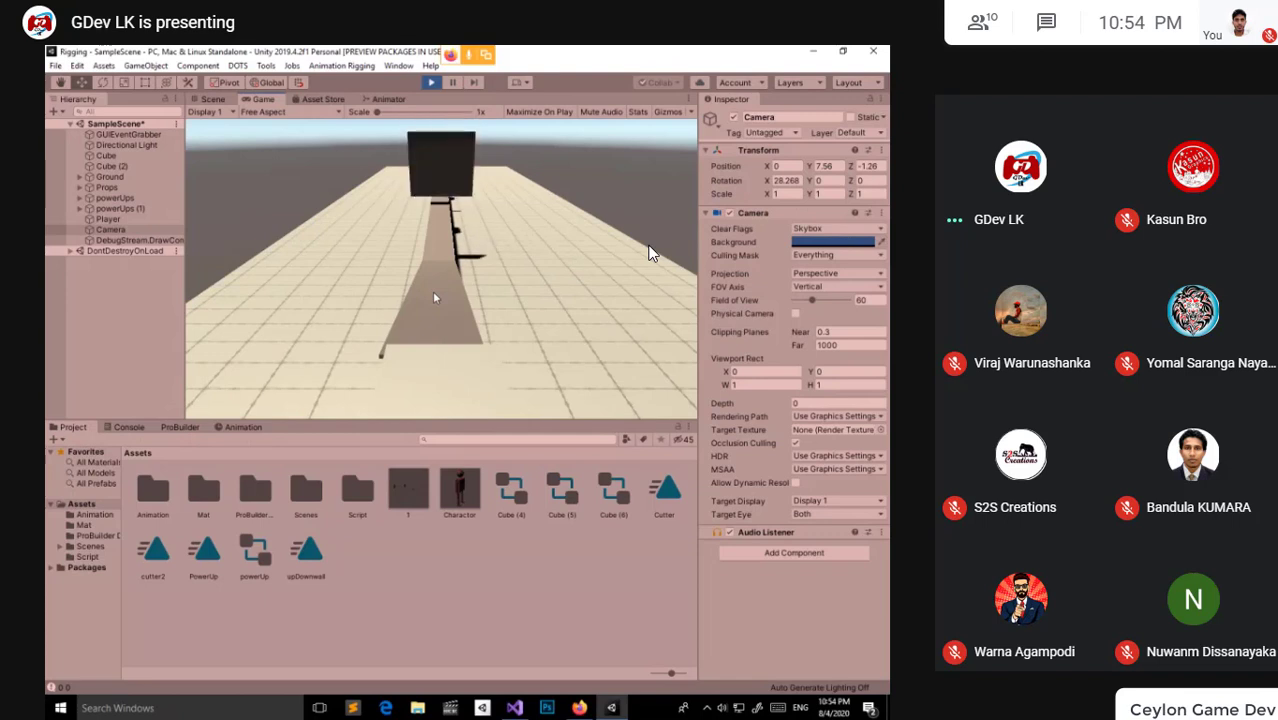
key("ctrl+p")
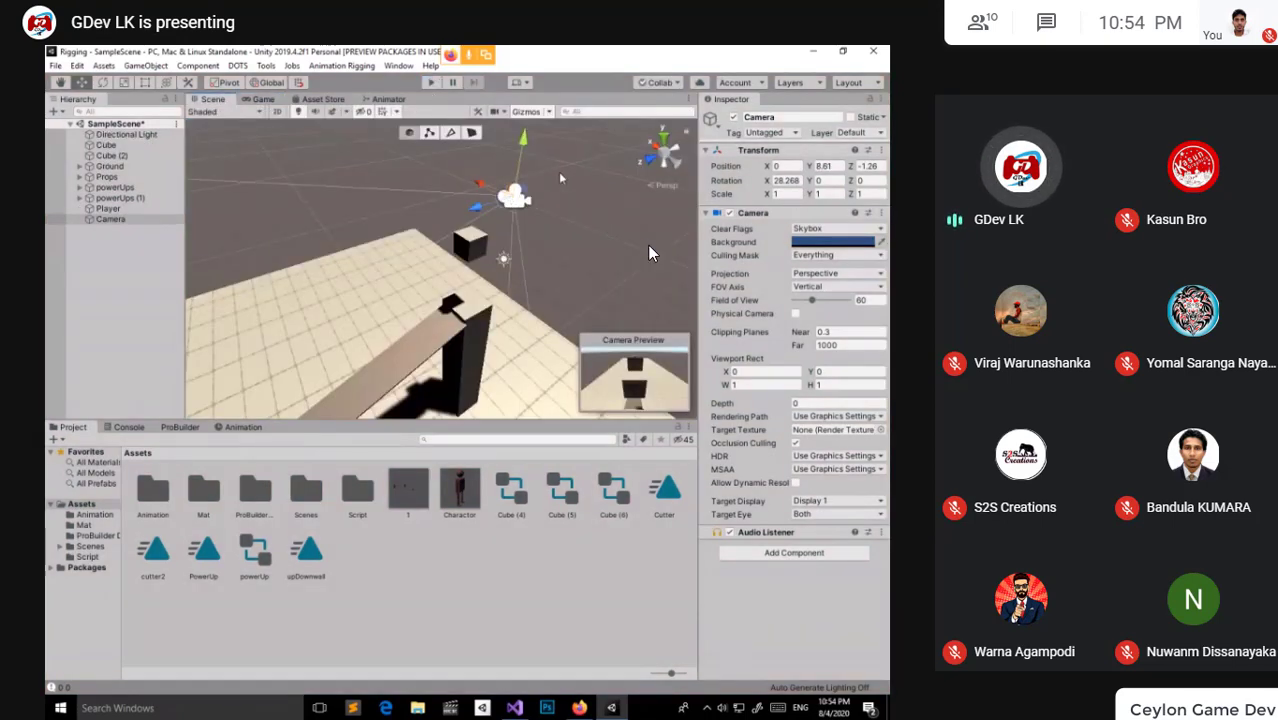
Switch between Player and Camera in the Hierarchy and Scene view, ending with the Player cube selected
left_click(648, 253)
left_click(110, 219)
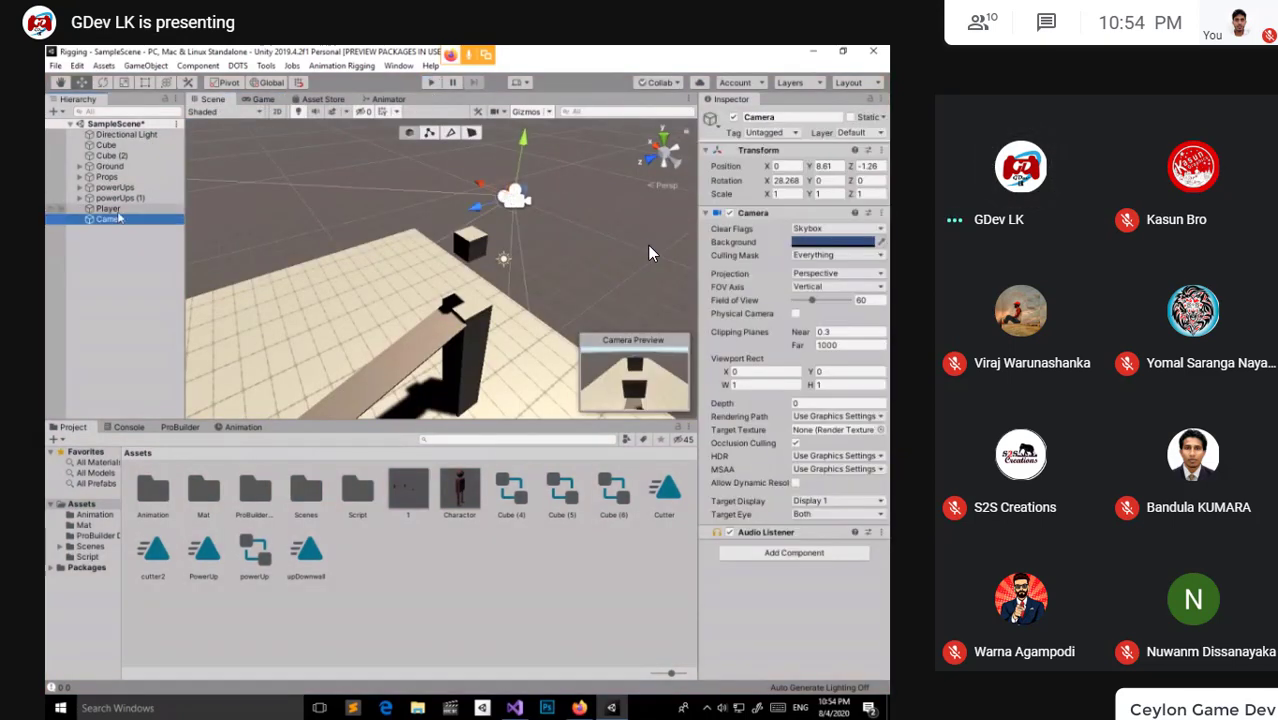
left_click(110, 208)
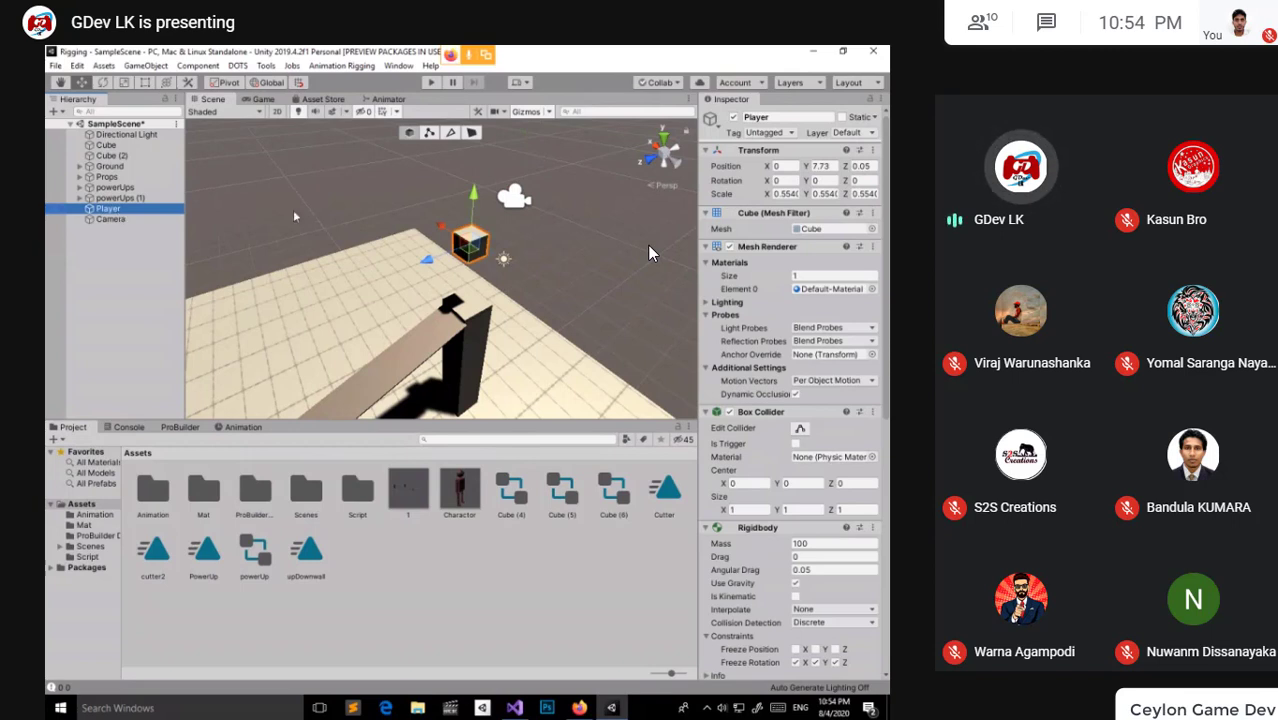
left_click(111, 219)
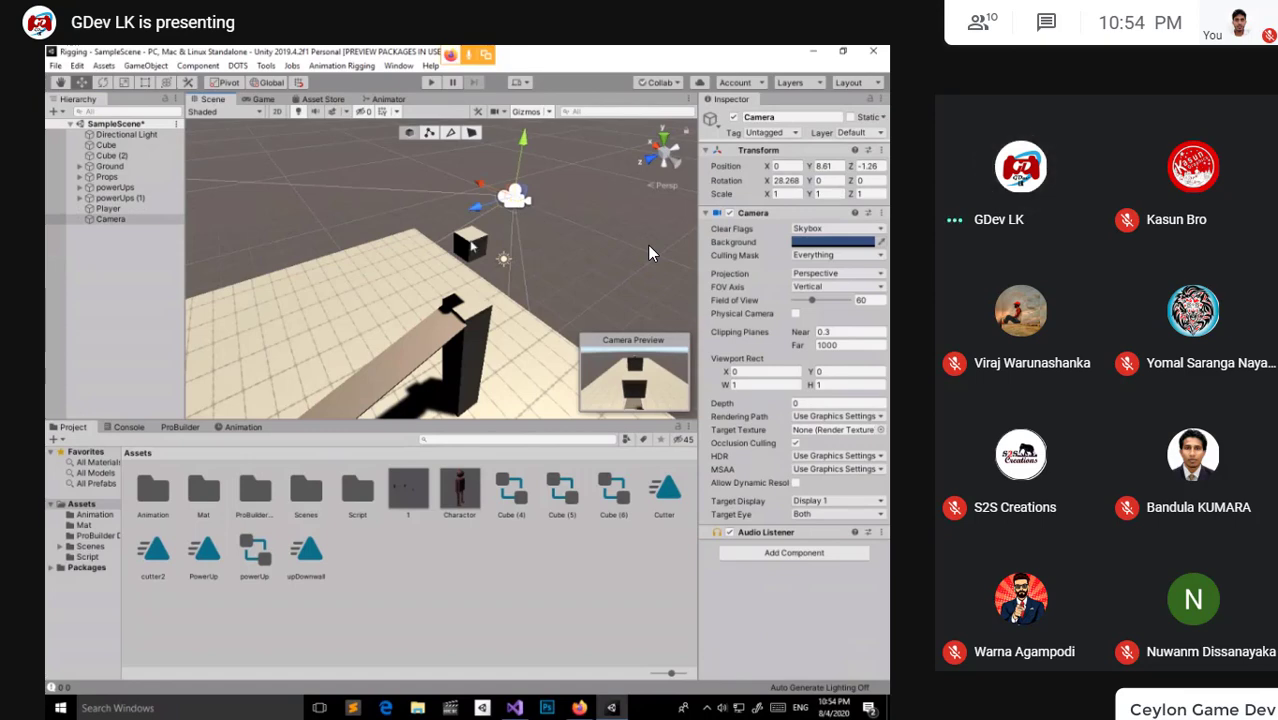
left_click(471, 246)
left_click(471, 246)
left_click(471, 246)
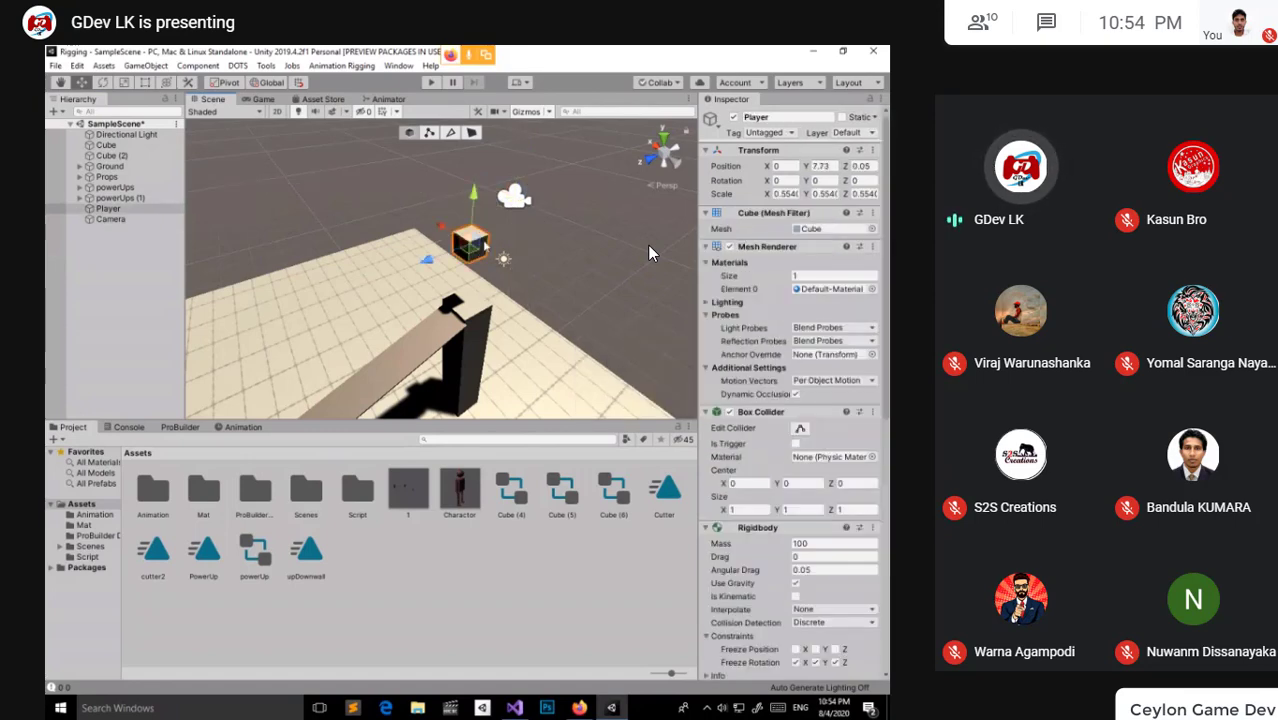
left_click(483, 243)
left_click(484, 243)
Declare 'public GameObject cam;' below the speed field in Playerr.cs and save the script
left_click(514, 707)
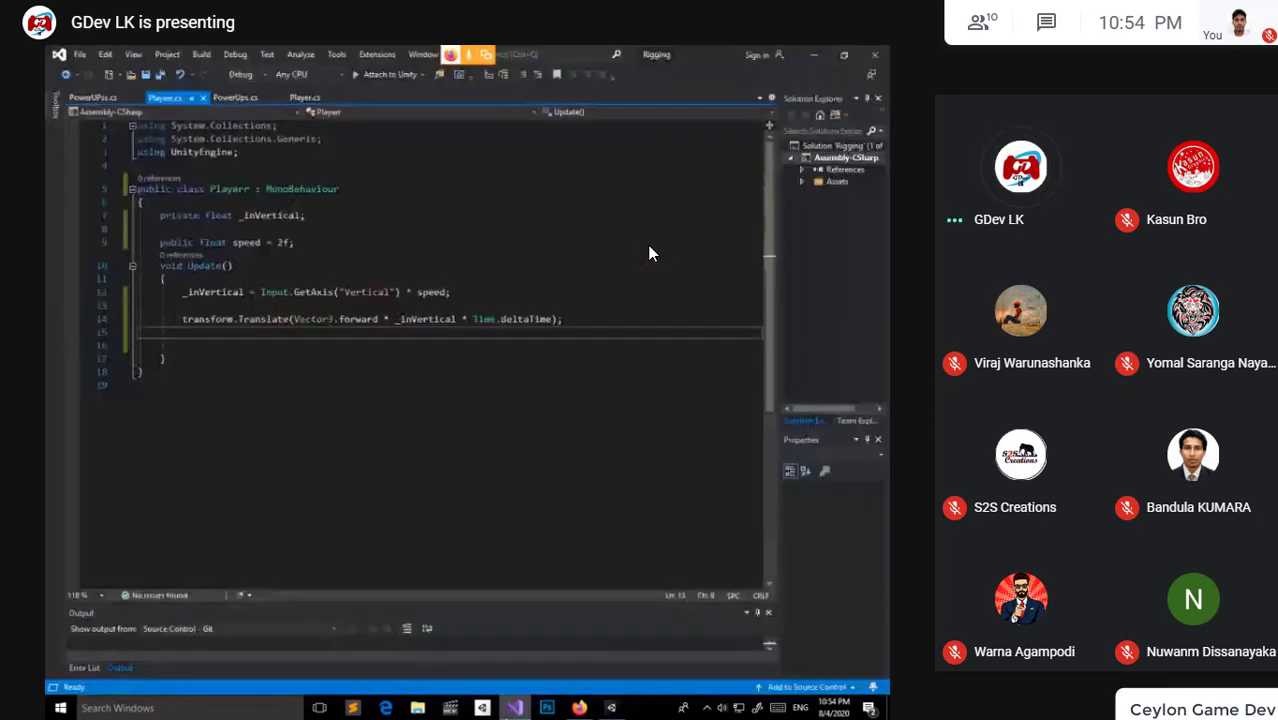
left_click(223, 344)
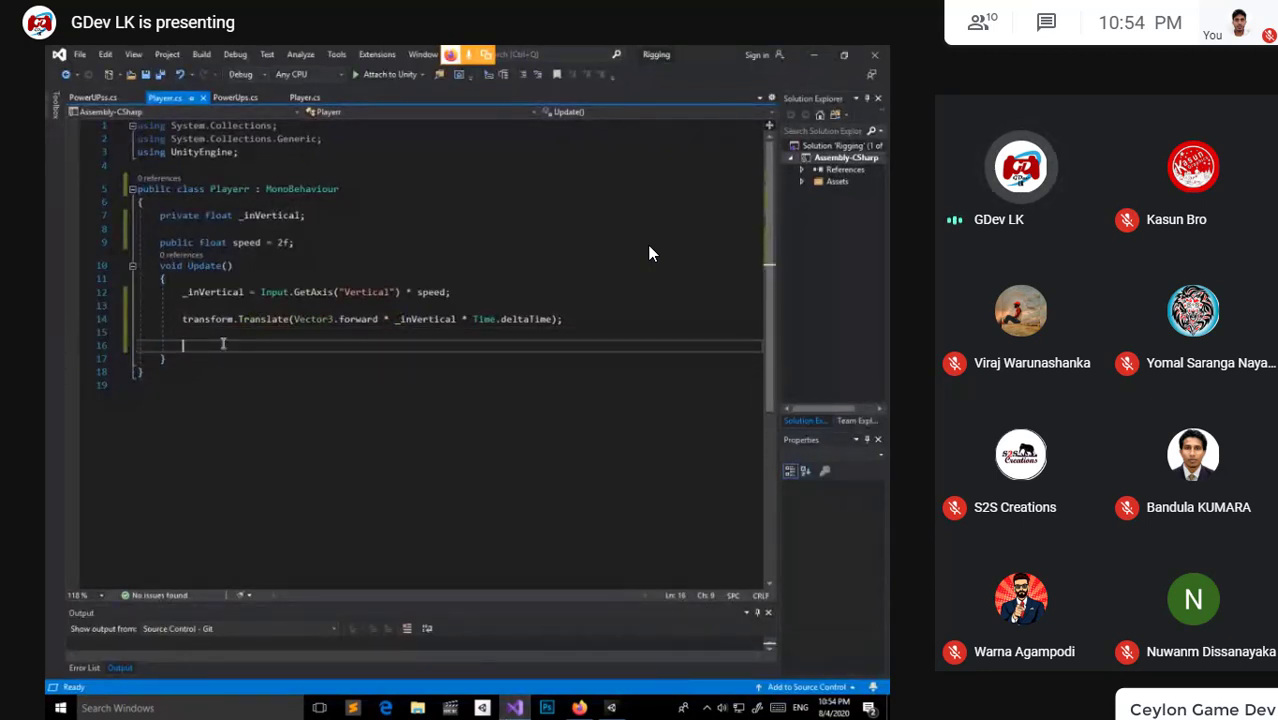
left_click(308, 245)
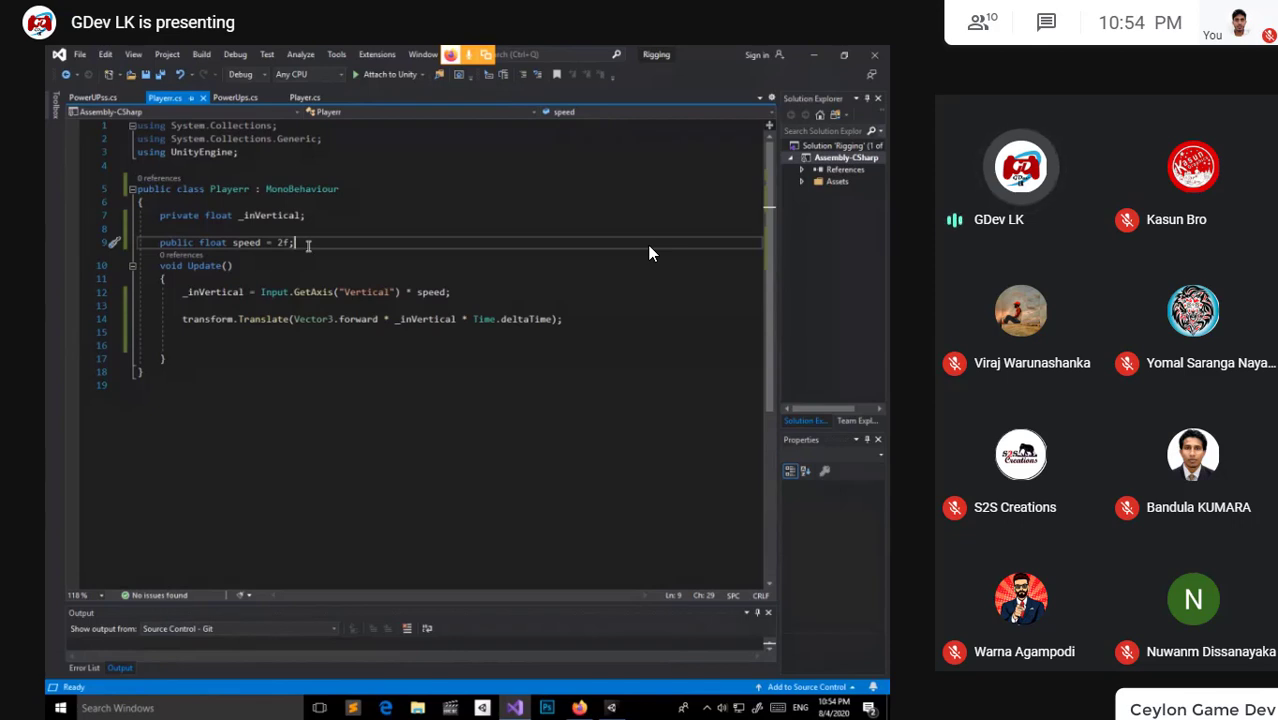
key("Return")
key("Return")
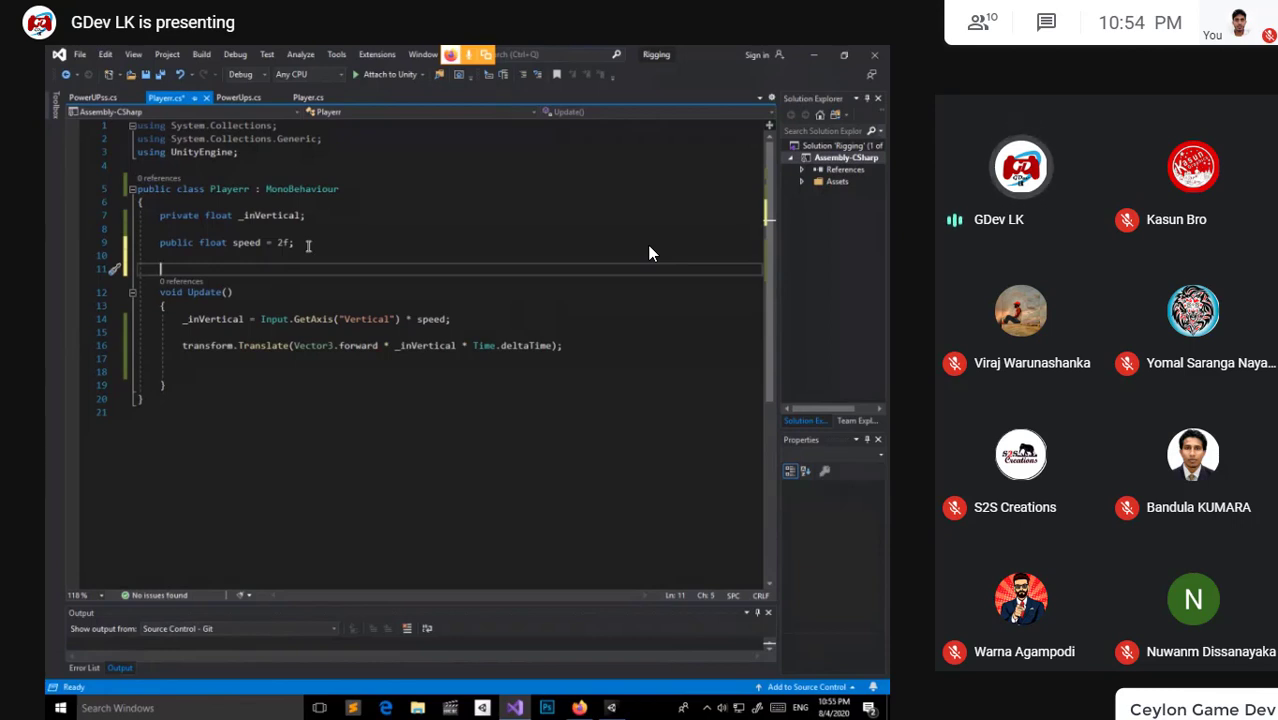
type("pu")
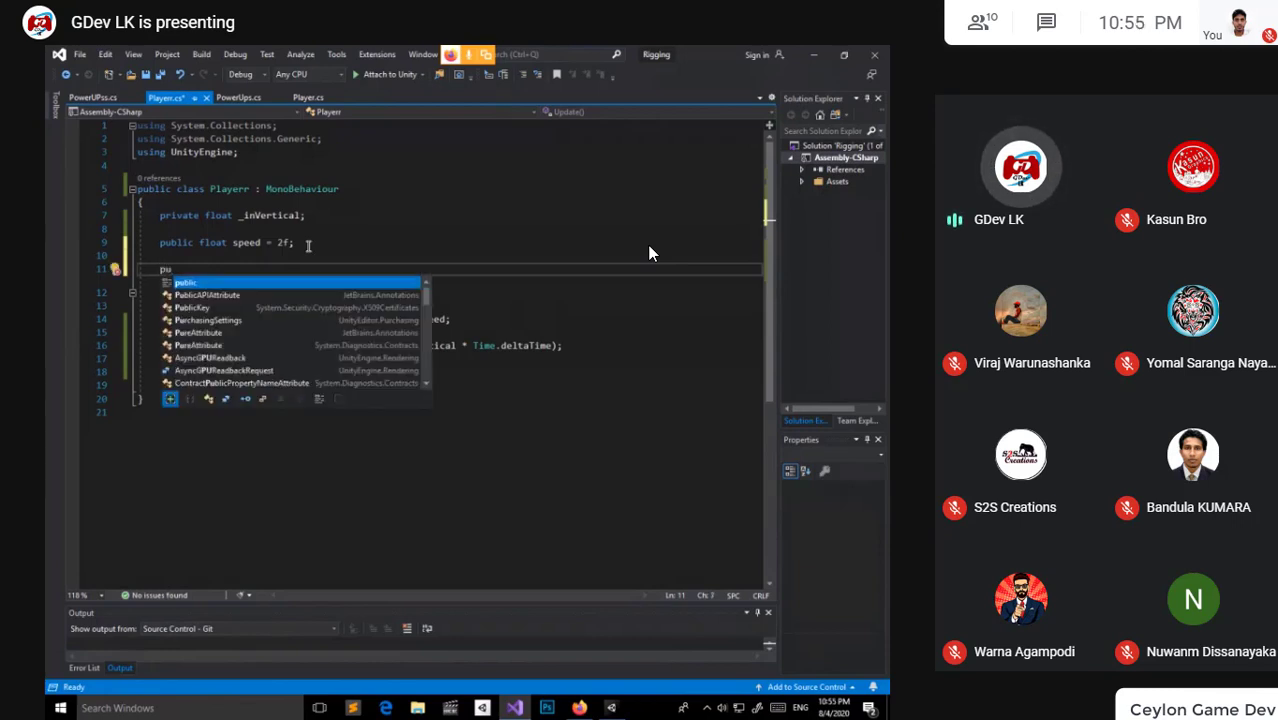
type("blic G")
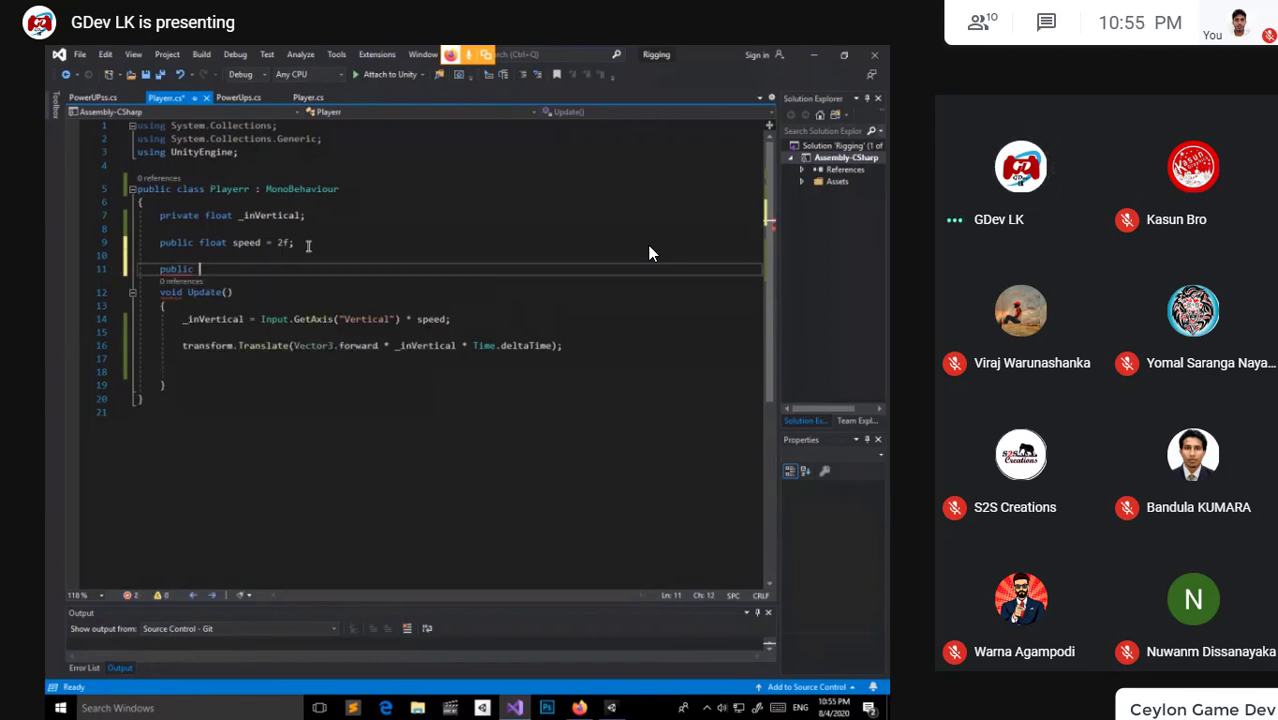
type("ameObject ")
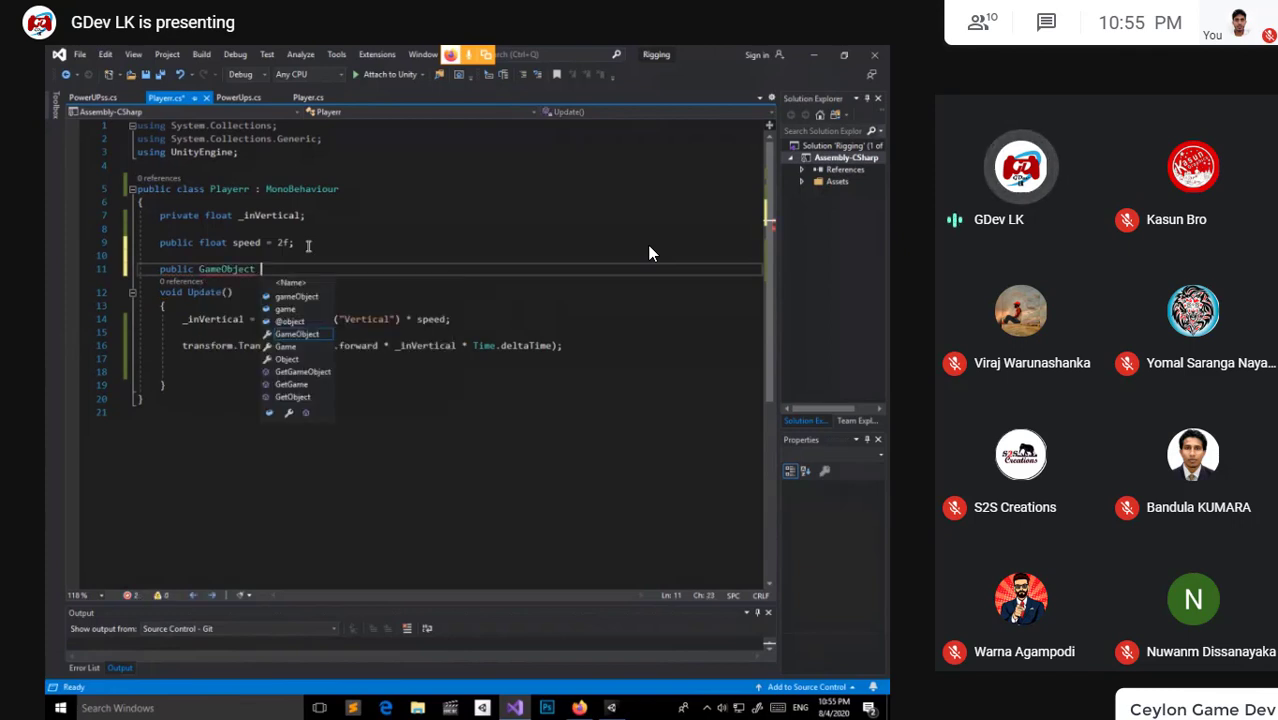
type("cam;")
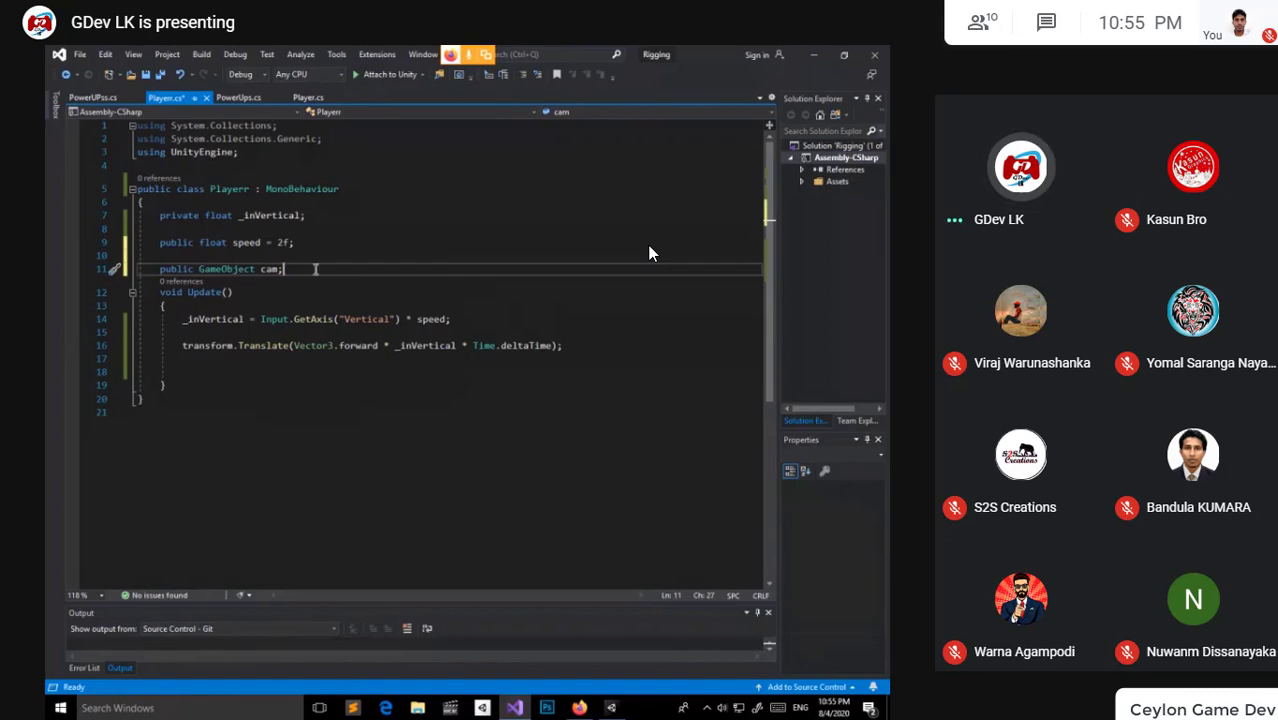
key("ctrl+s")
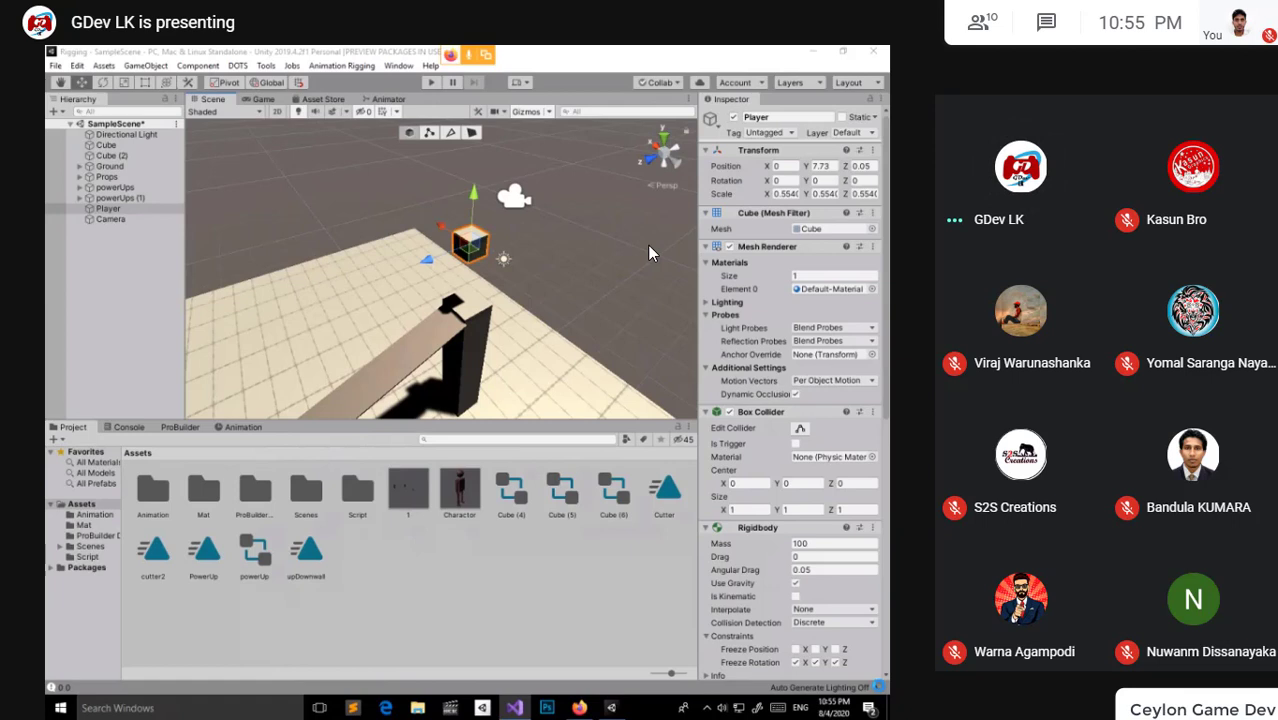
Expand the Playerr script in the Inspector and drag the Camera into its Cam slot
left_click(880, 690)
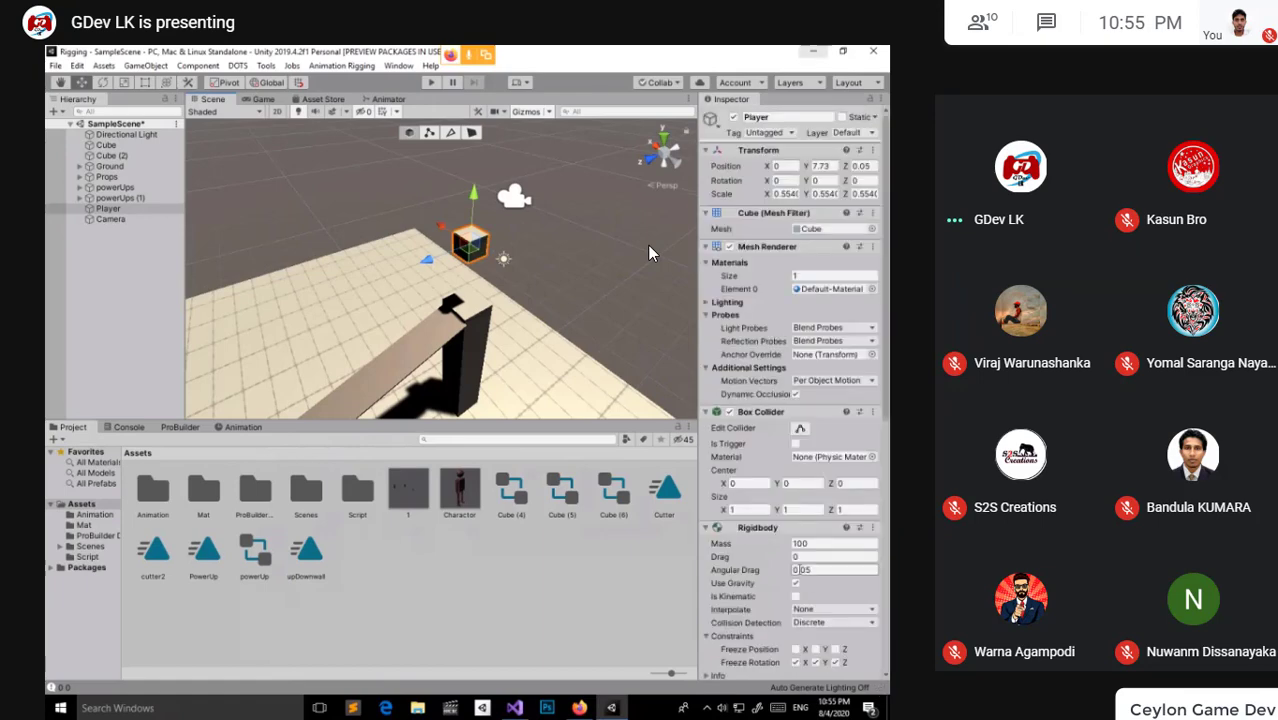
scroll(776, 543, "down", 5)
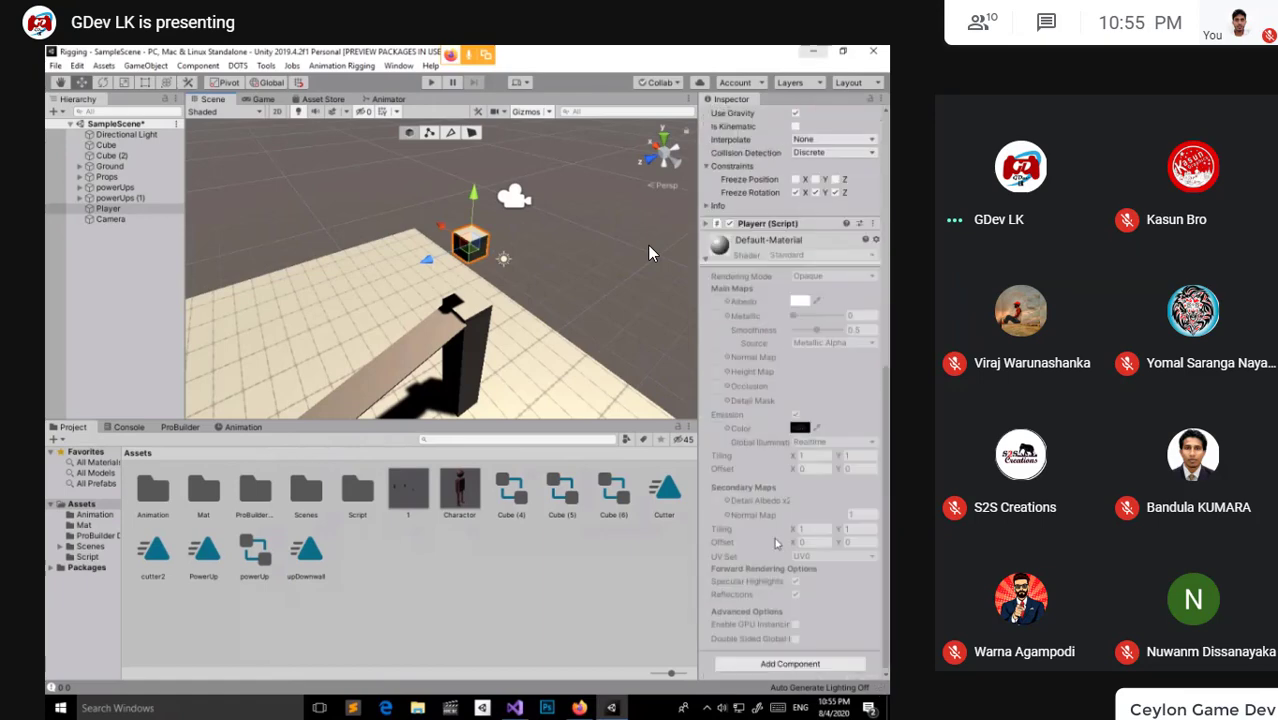
left_click(816, 226)
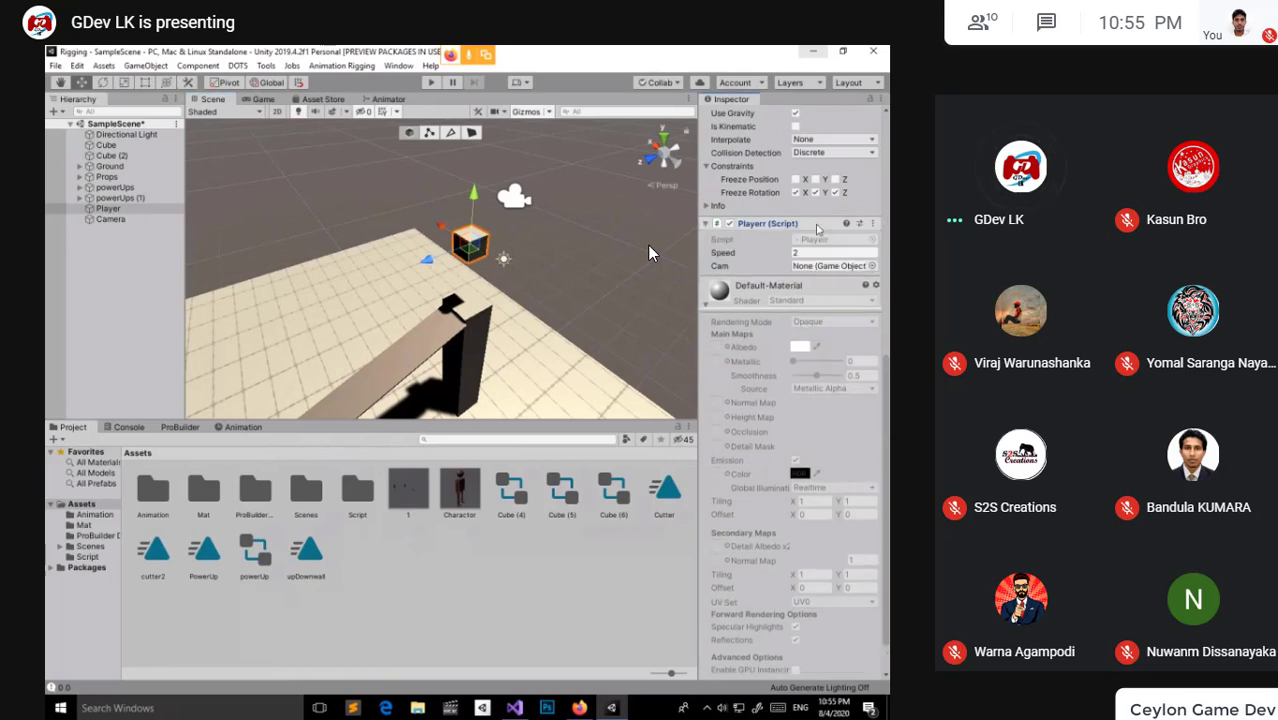
left_click(810, 267)
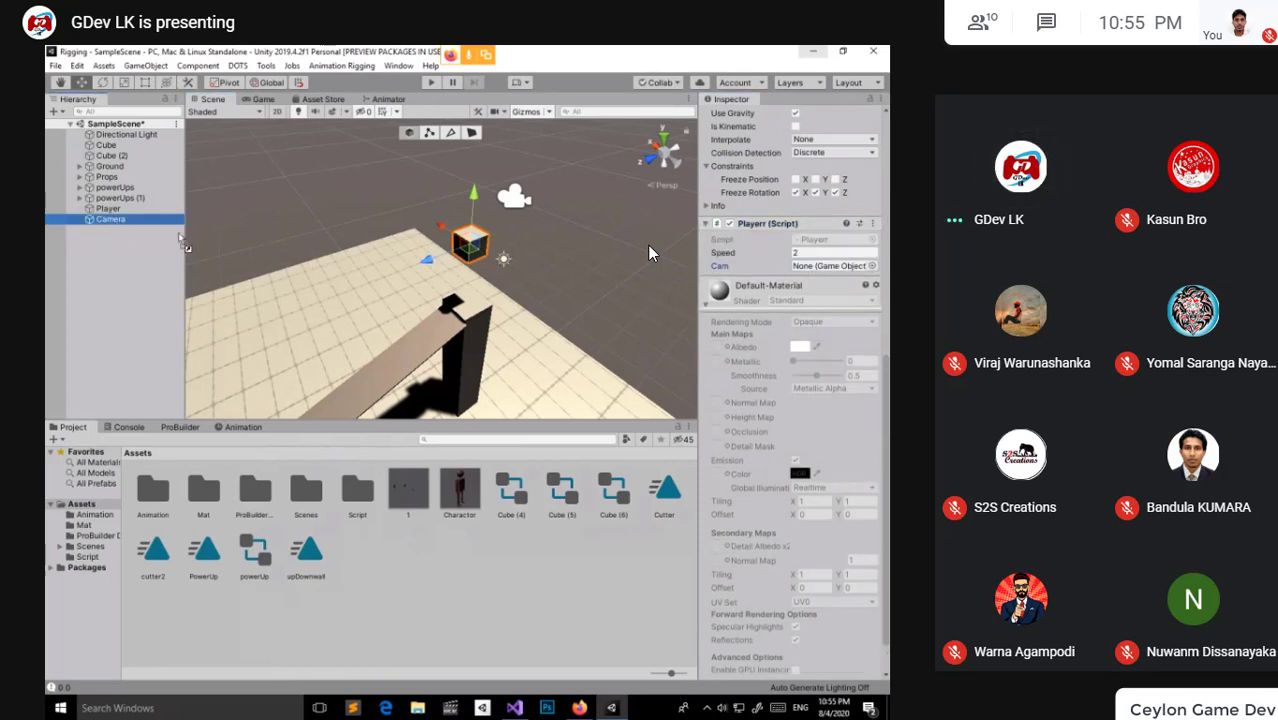
left_click_drag(112, 219, 807, 267)
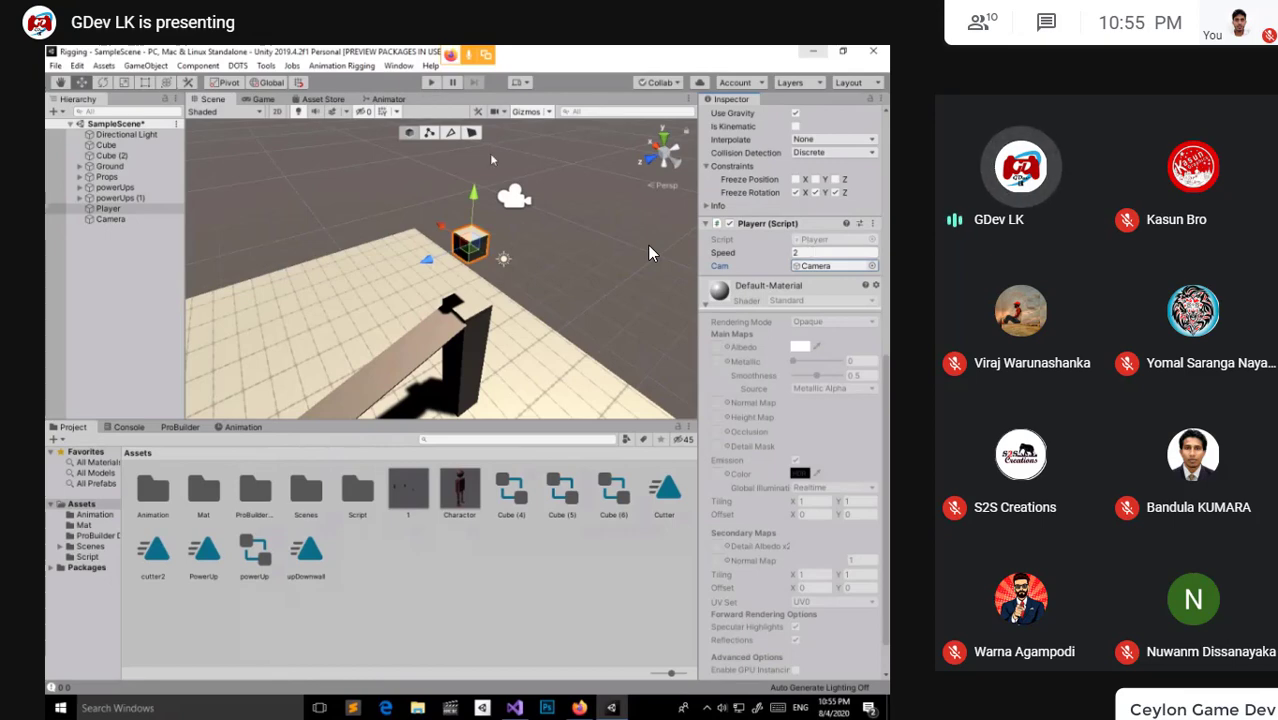
left_click(514, 707)
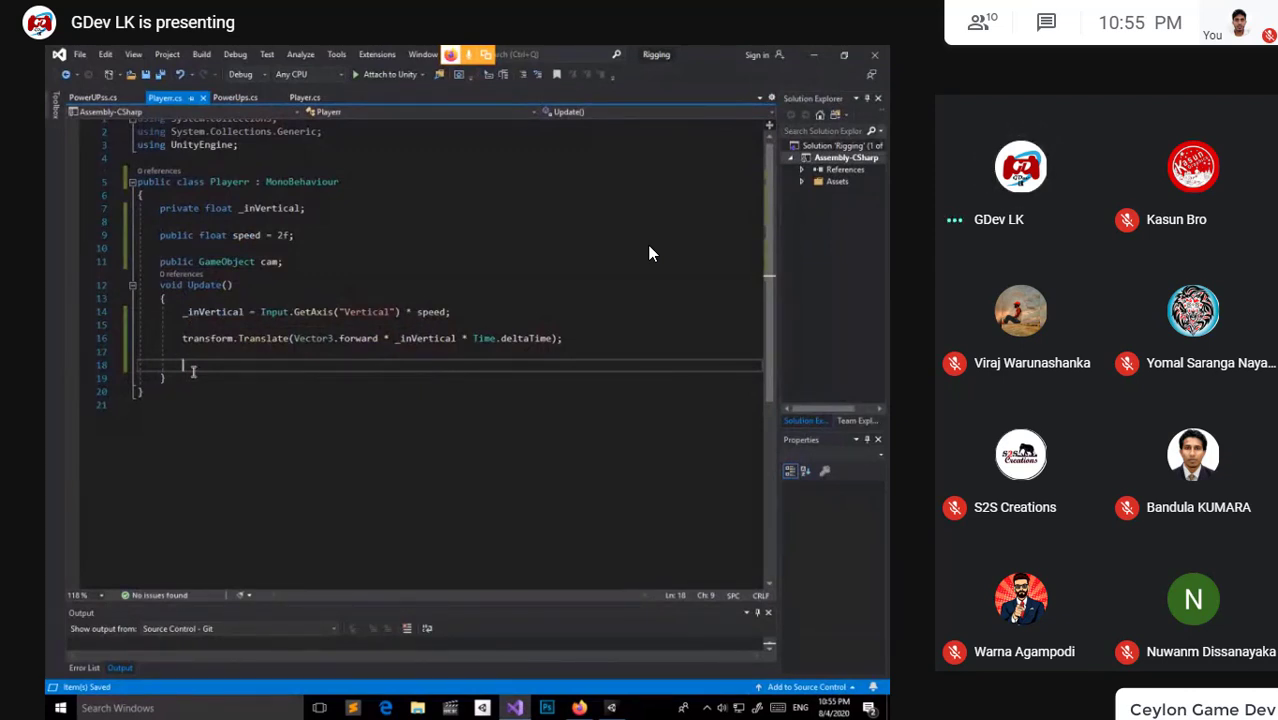
Begin a line in Update reading cam.transform.po using IntelliSense completion
type("cam")
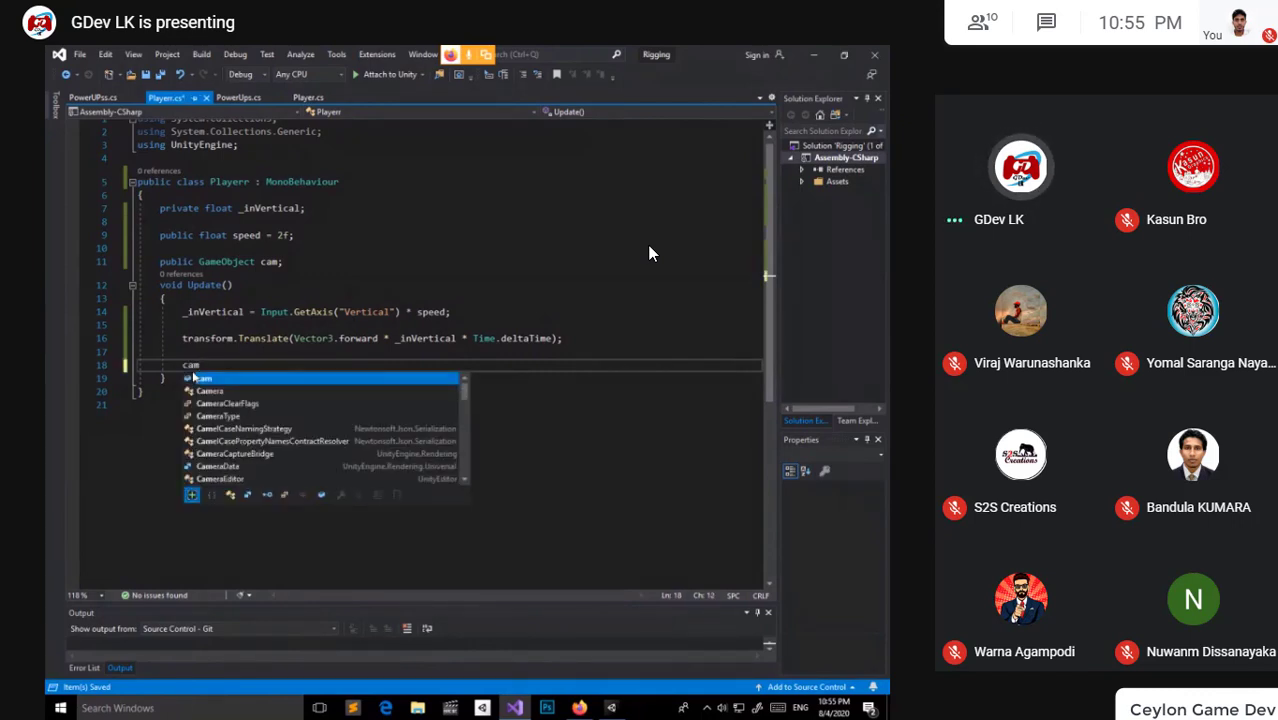
type(".")
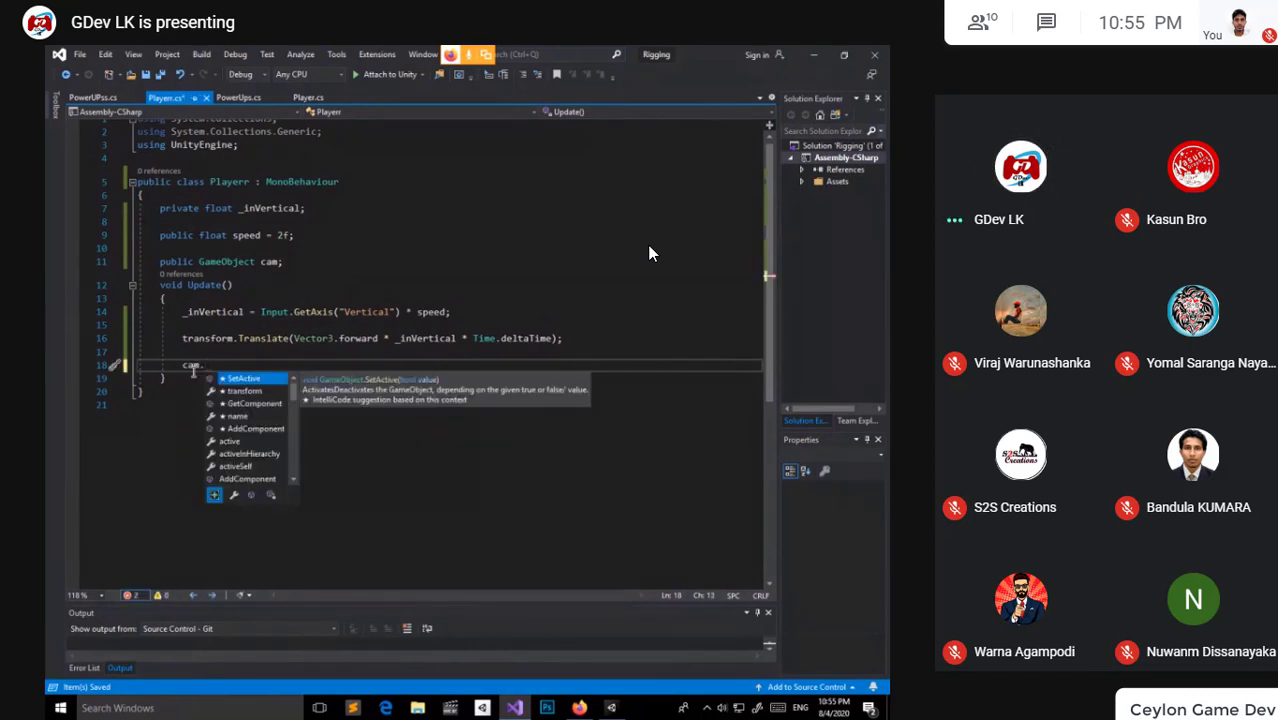
type("tr")
key("Tab")
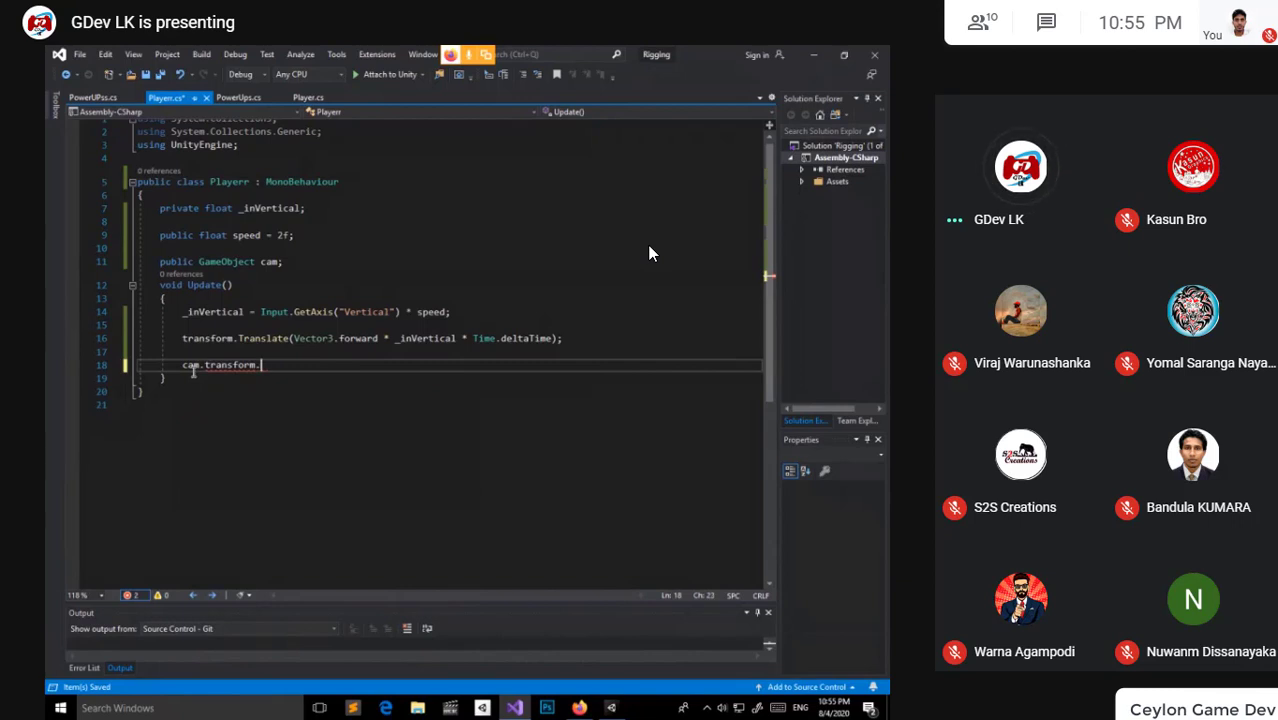
type("po")
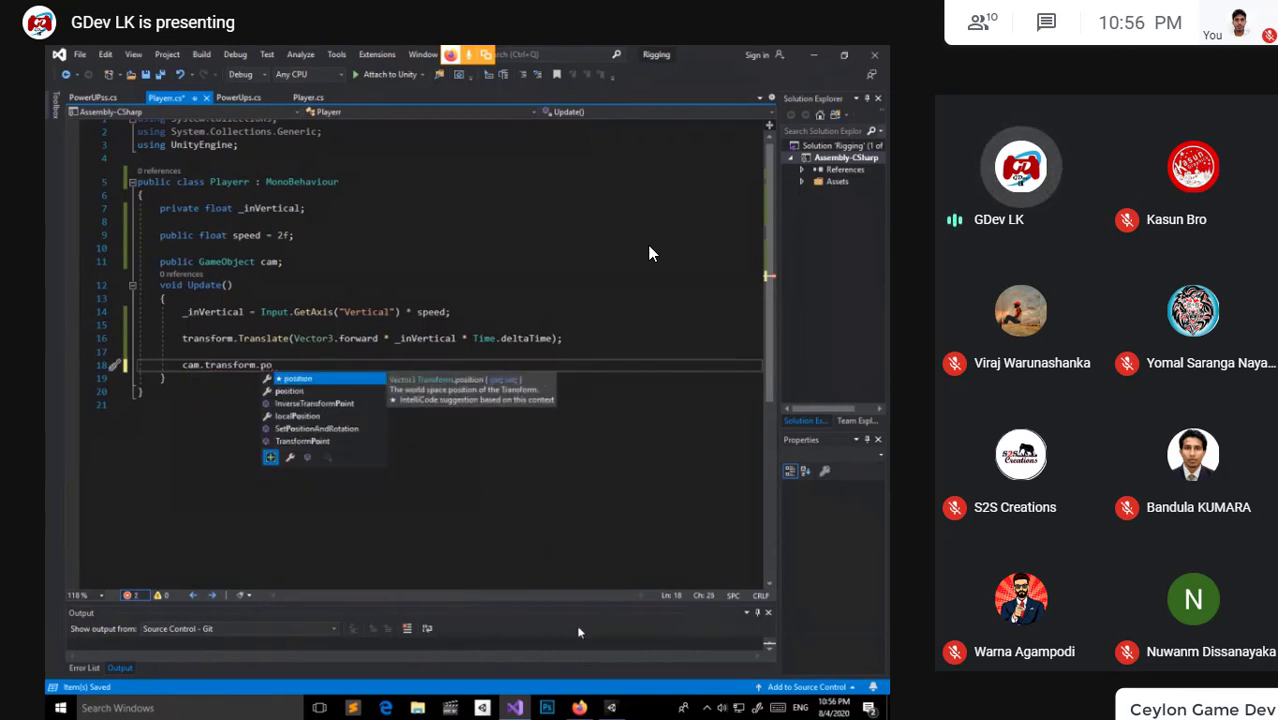
left_click(613, 708)
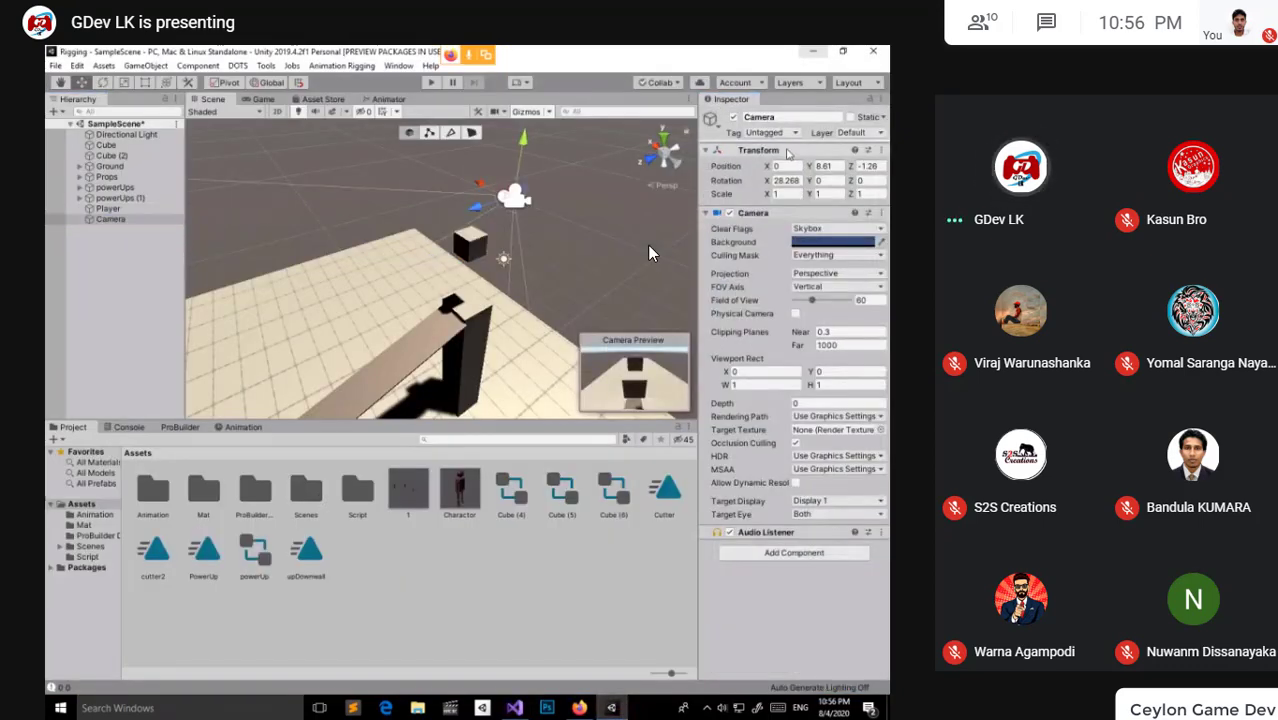
Review the Camera's Transform position values in the Inspector before returning to the script
left_click(757, 150)
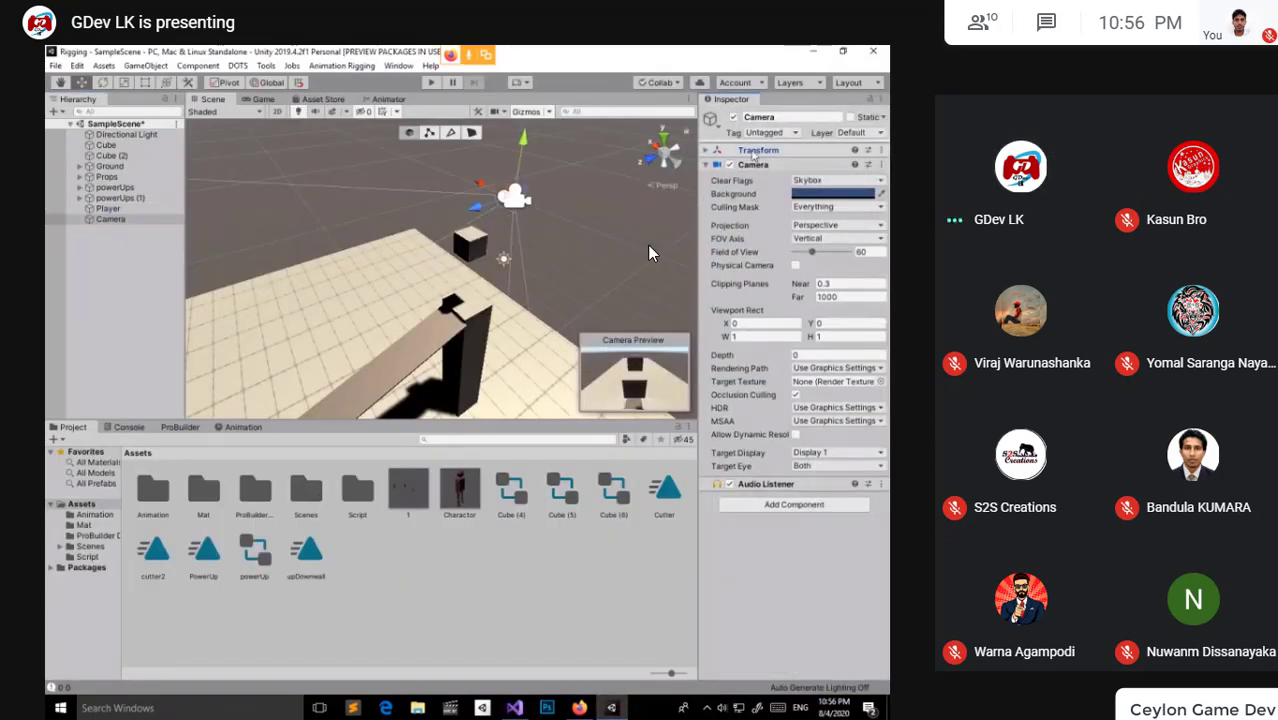
left_click(719, 151)
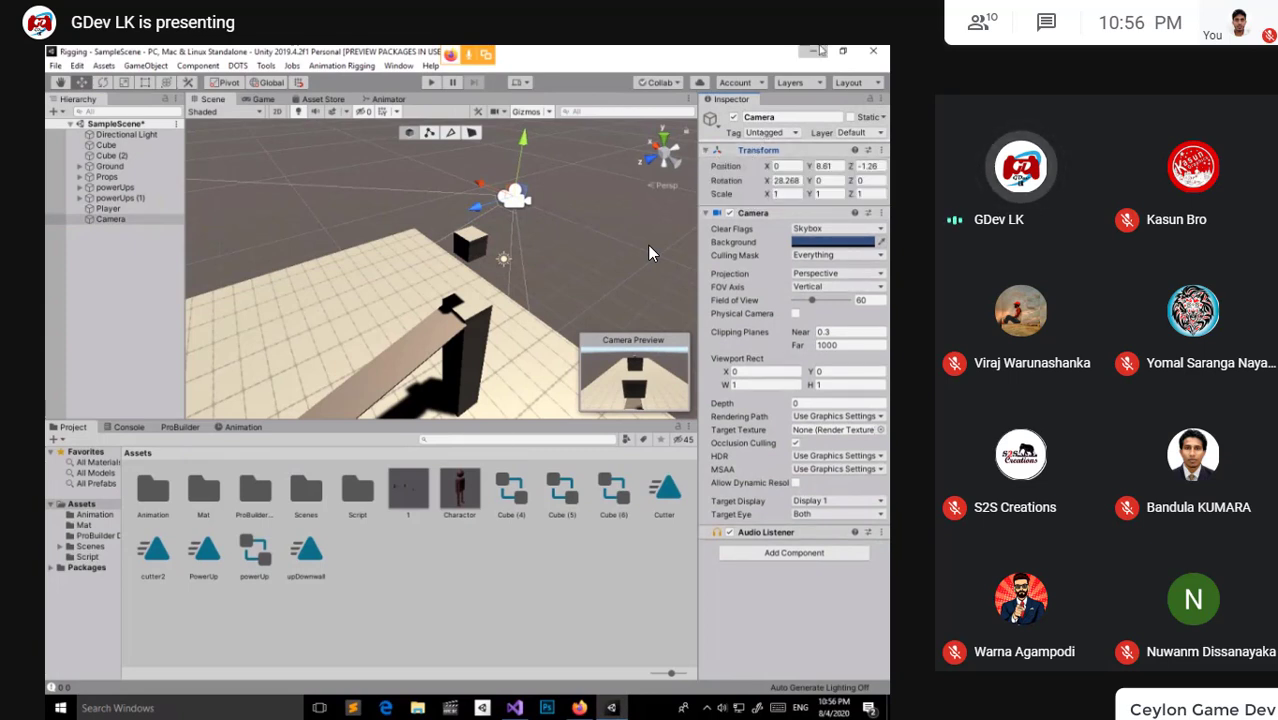
key("alt+Tab")
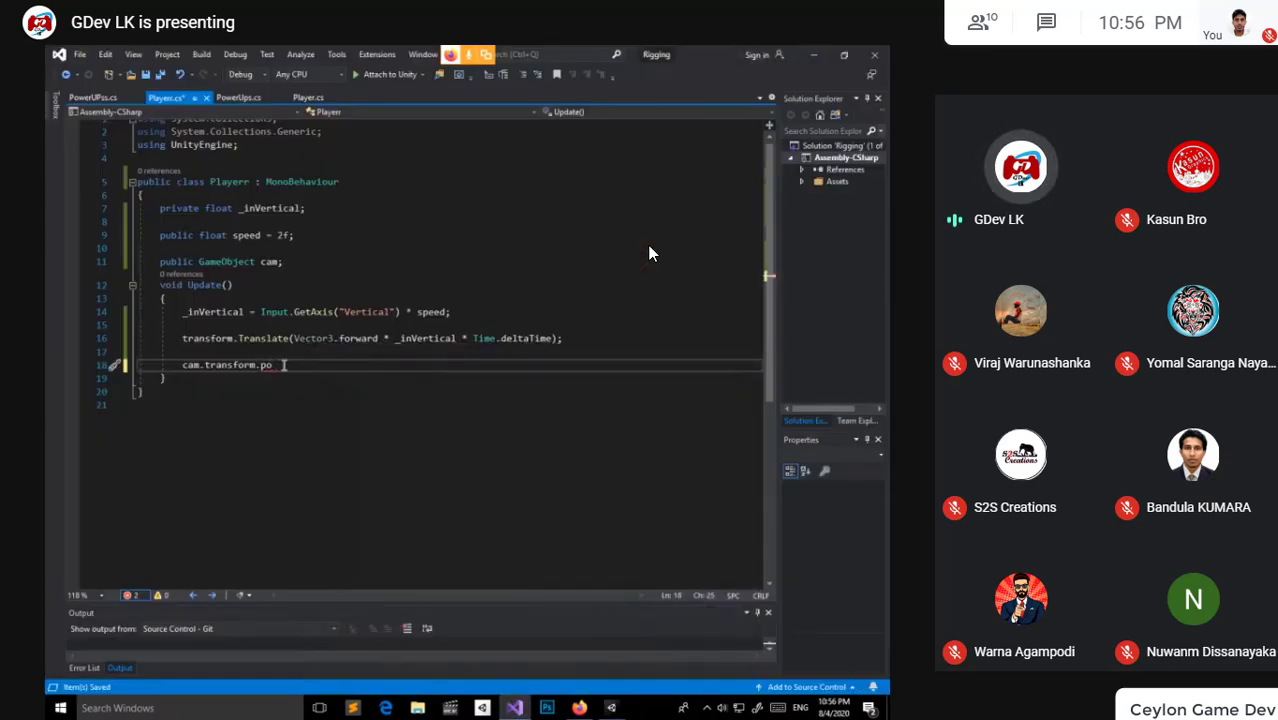
Complete the line as cam.transform.position = transform.position; and save Playerr.cs
type("s")
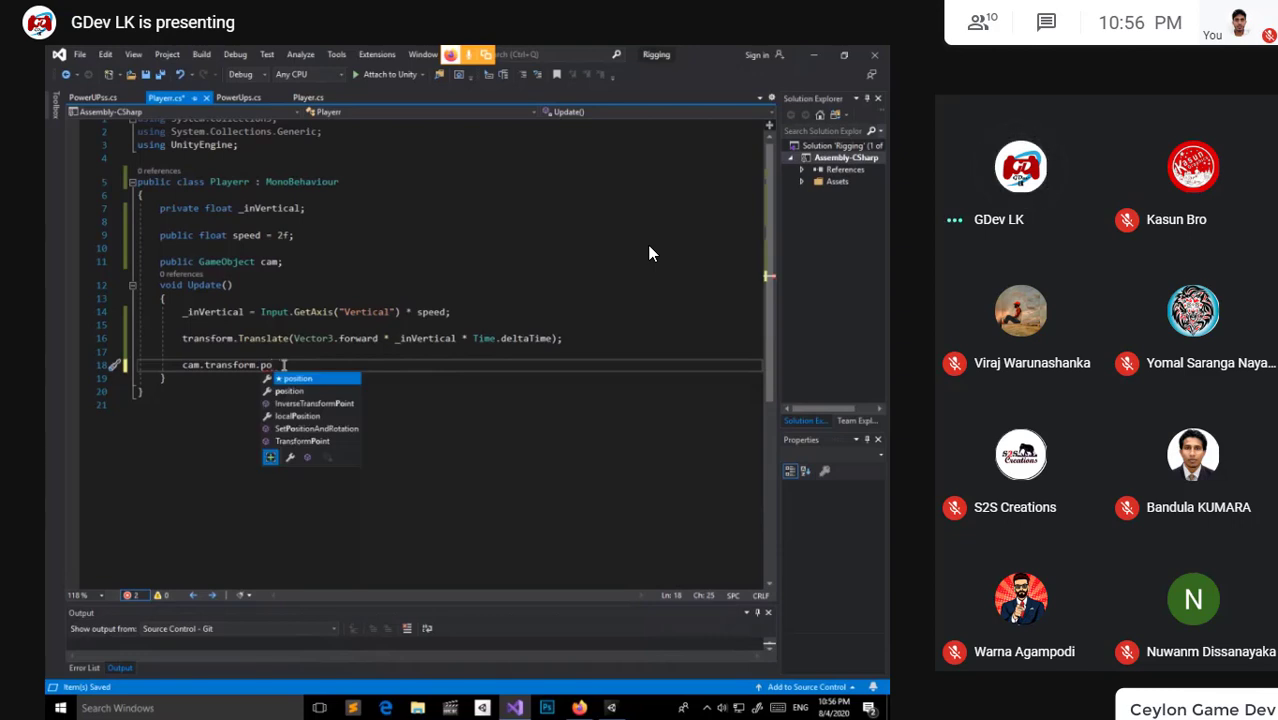
key("Tab")
type("=")
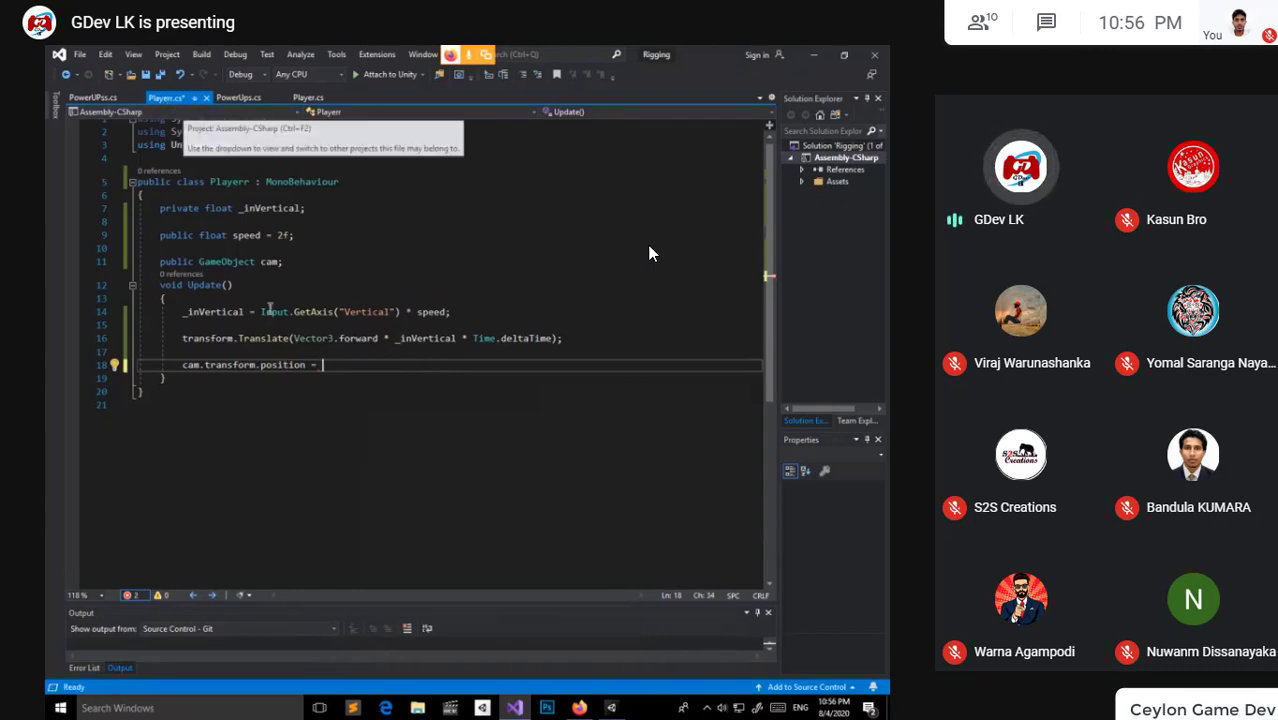
type("tr")
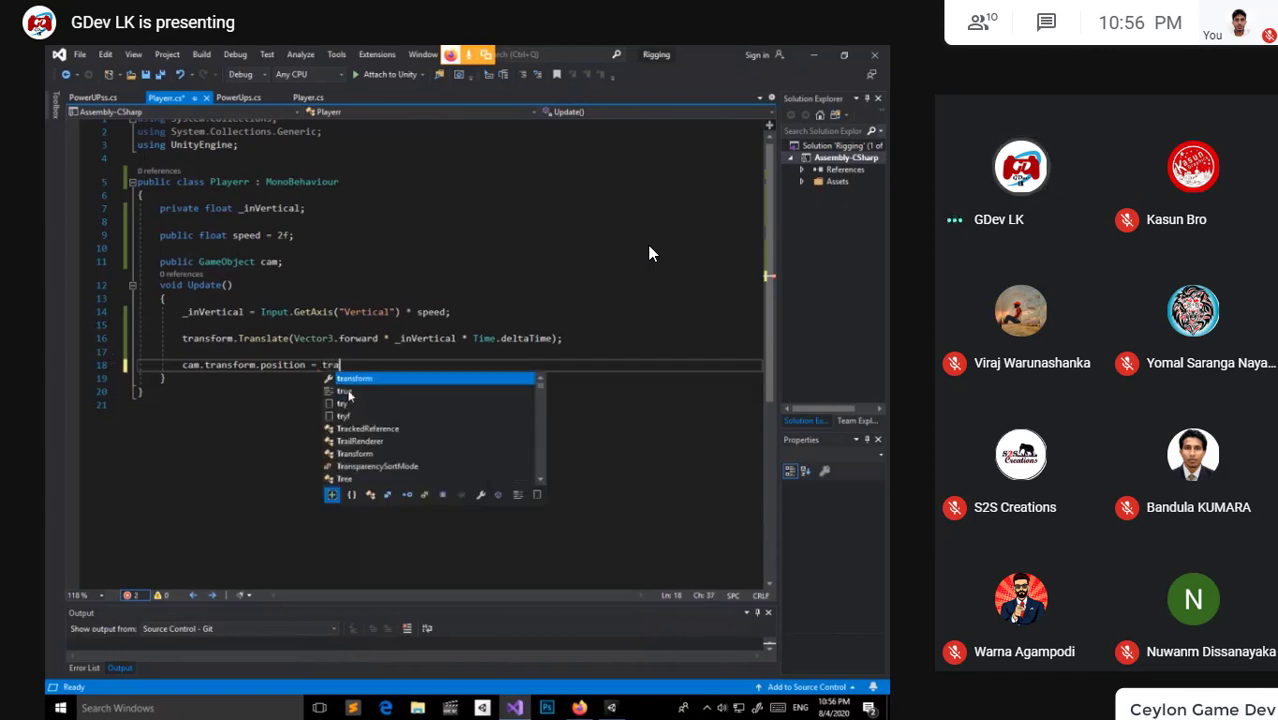
type("a")
key("Tab")
type(".")
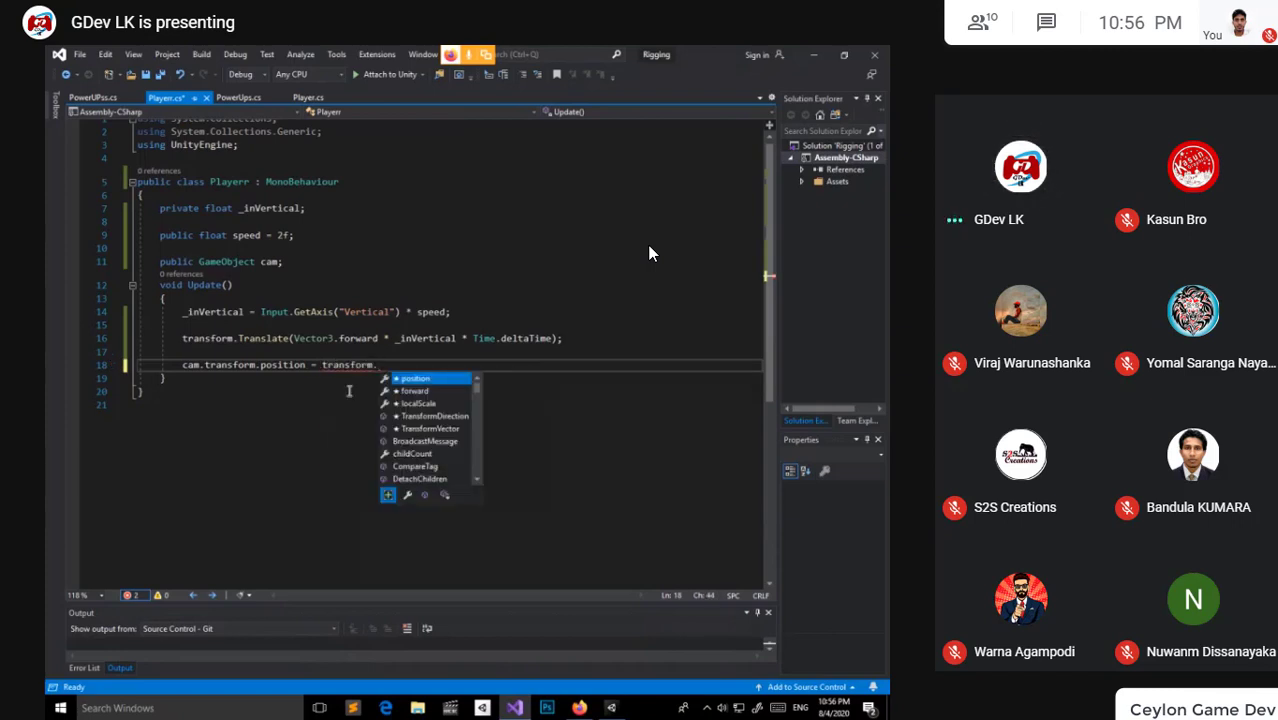
key("Tab")
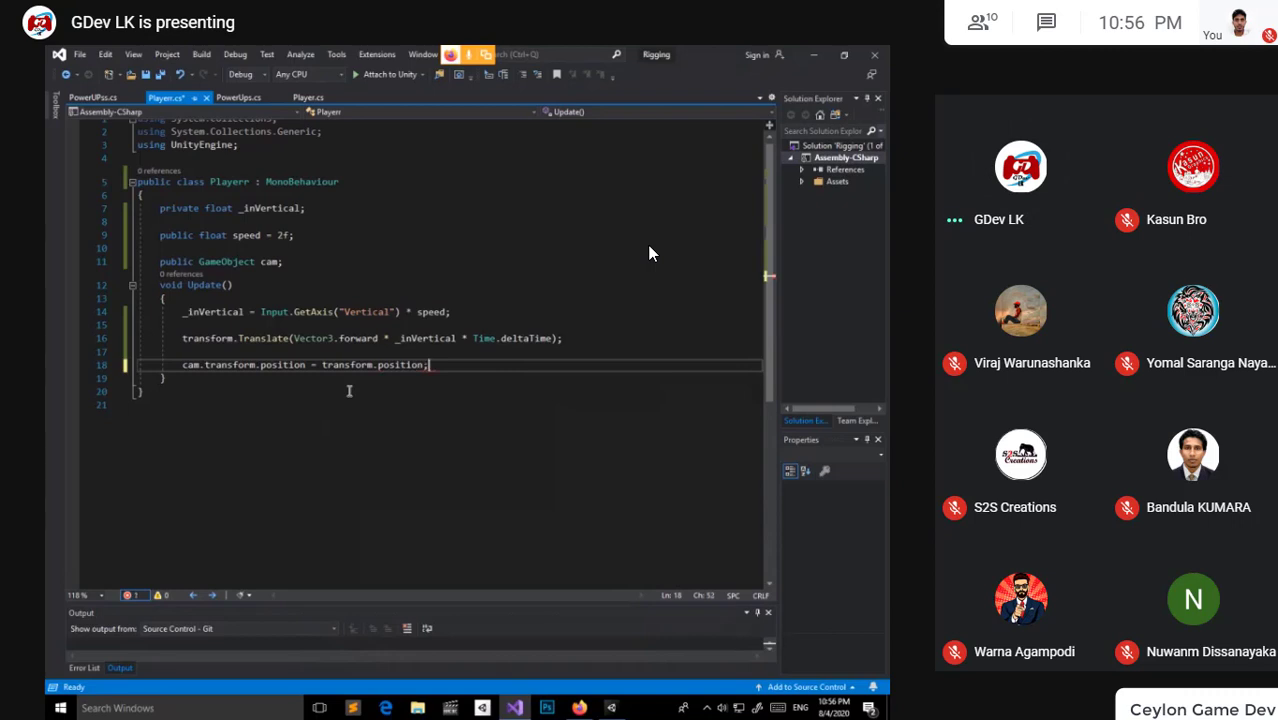
key("ctrl+s")
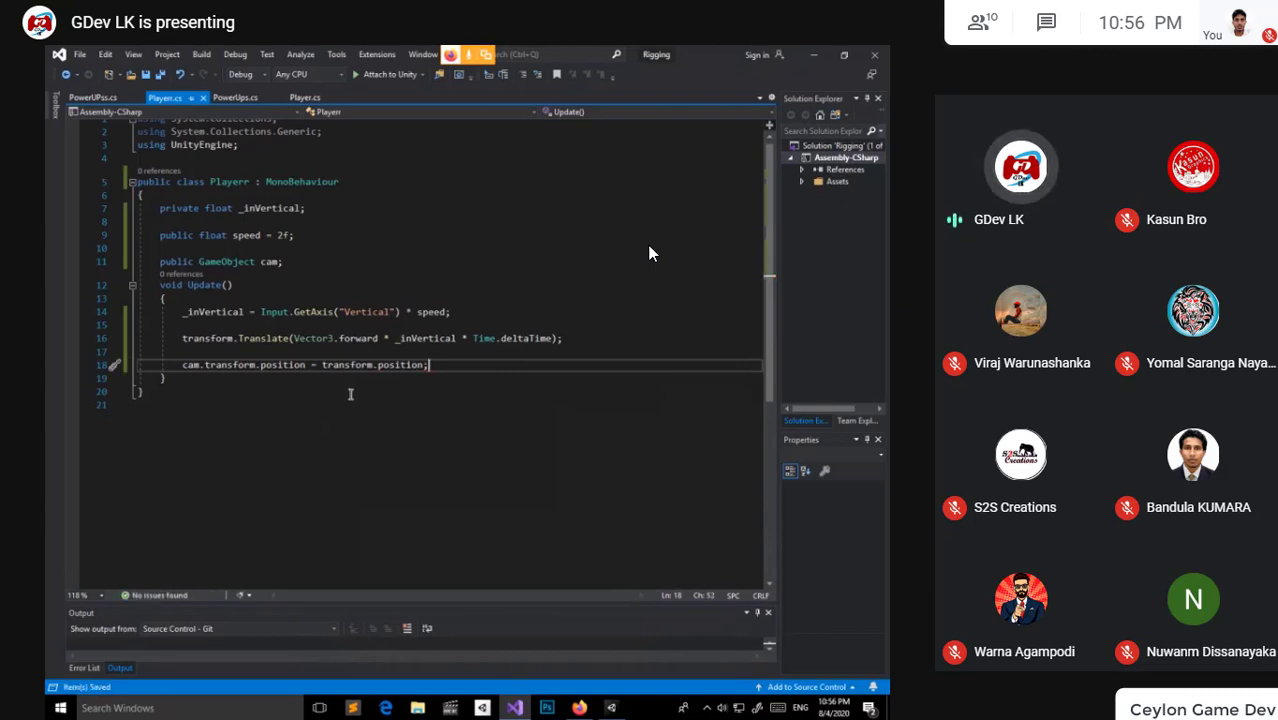
left_click(343, 407)
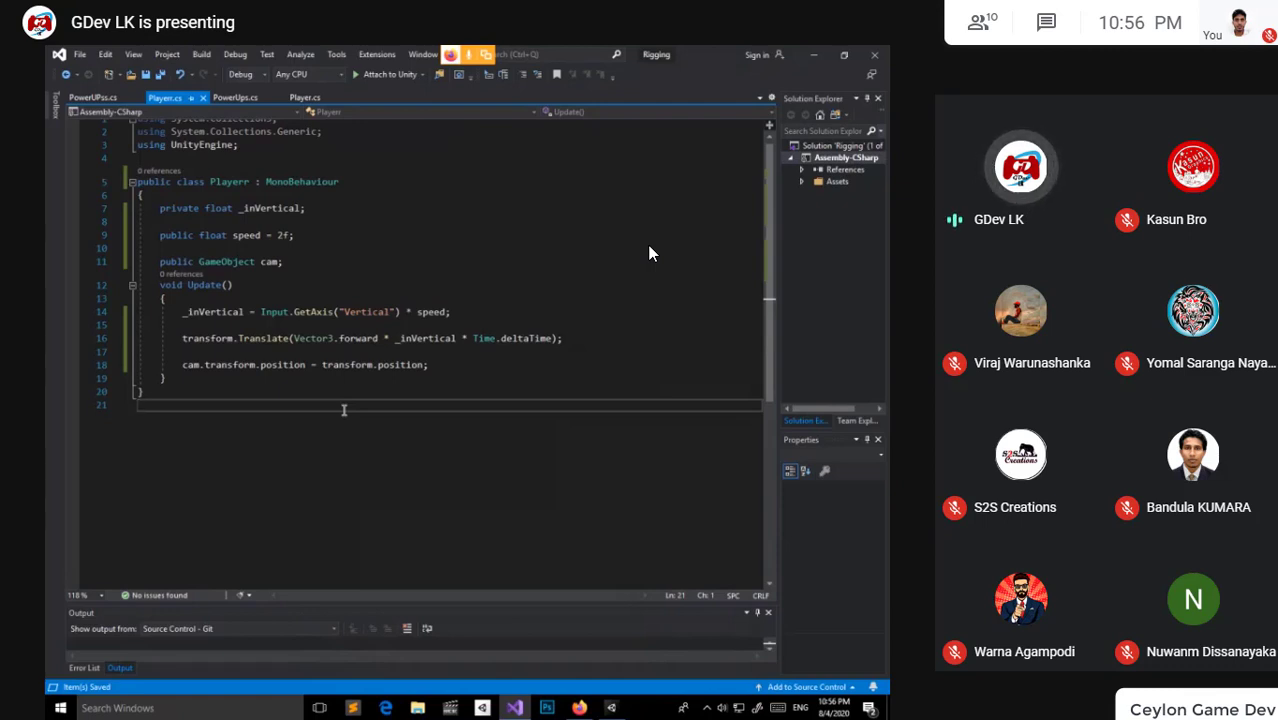
Insert a blank line after the public GameObject cam declaration
left_click(427, 364)
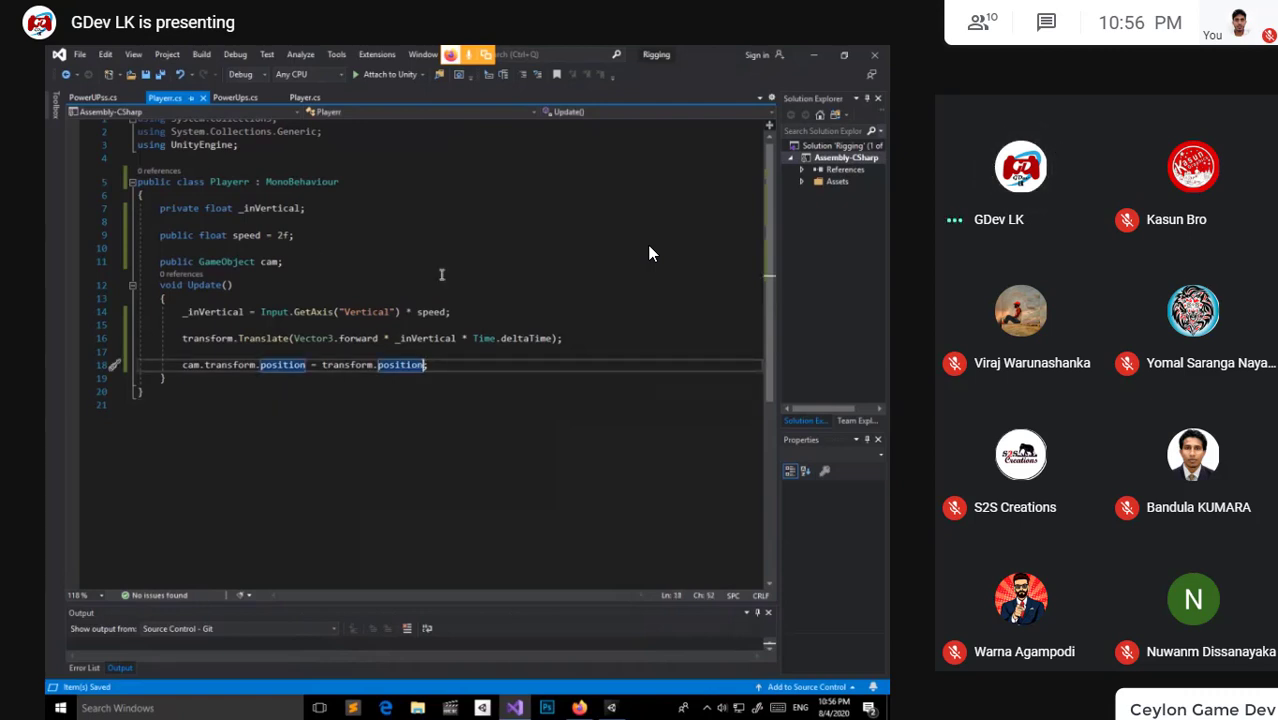
left_click(297, 263)
key("Return")
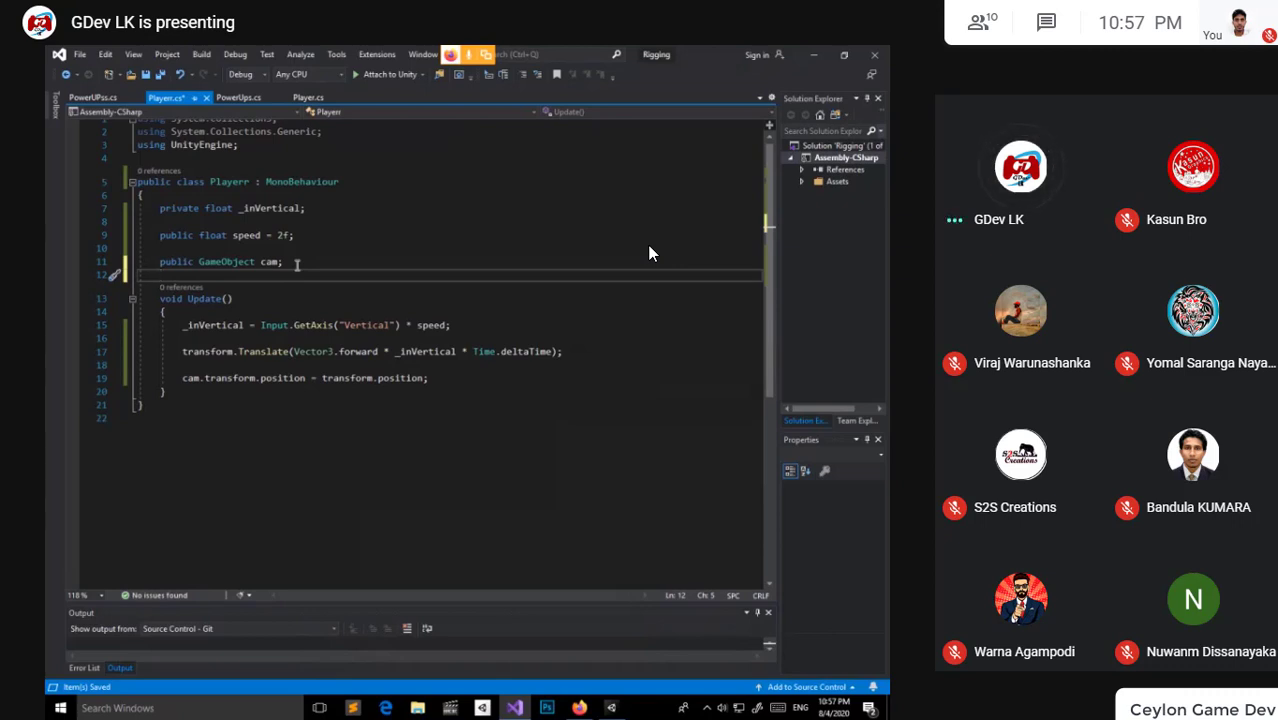
Declare a public Vector3 offSet field below the cam field
type("pub")
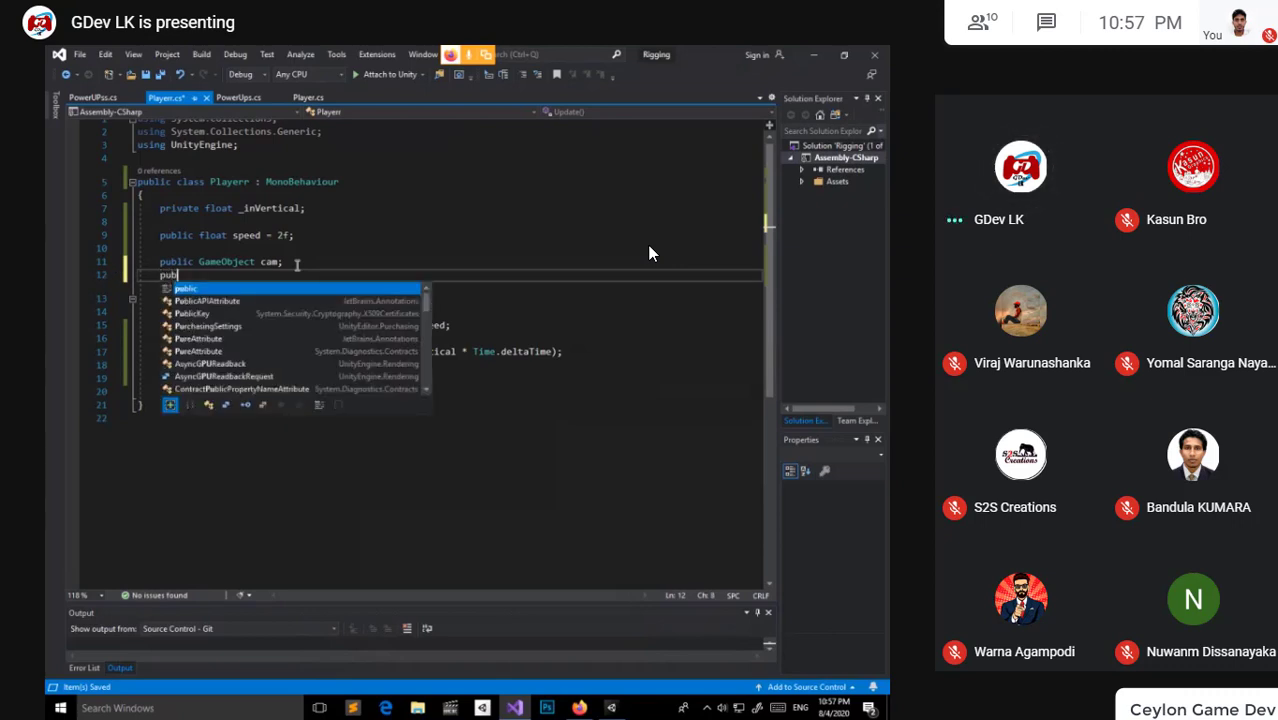
type("lic V")
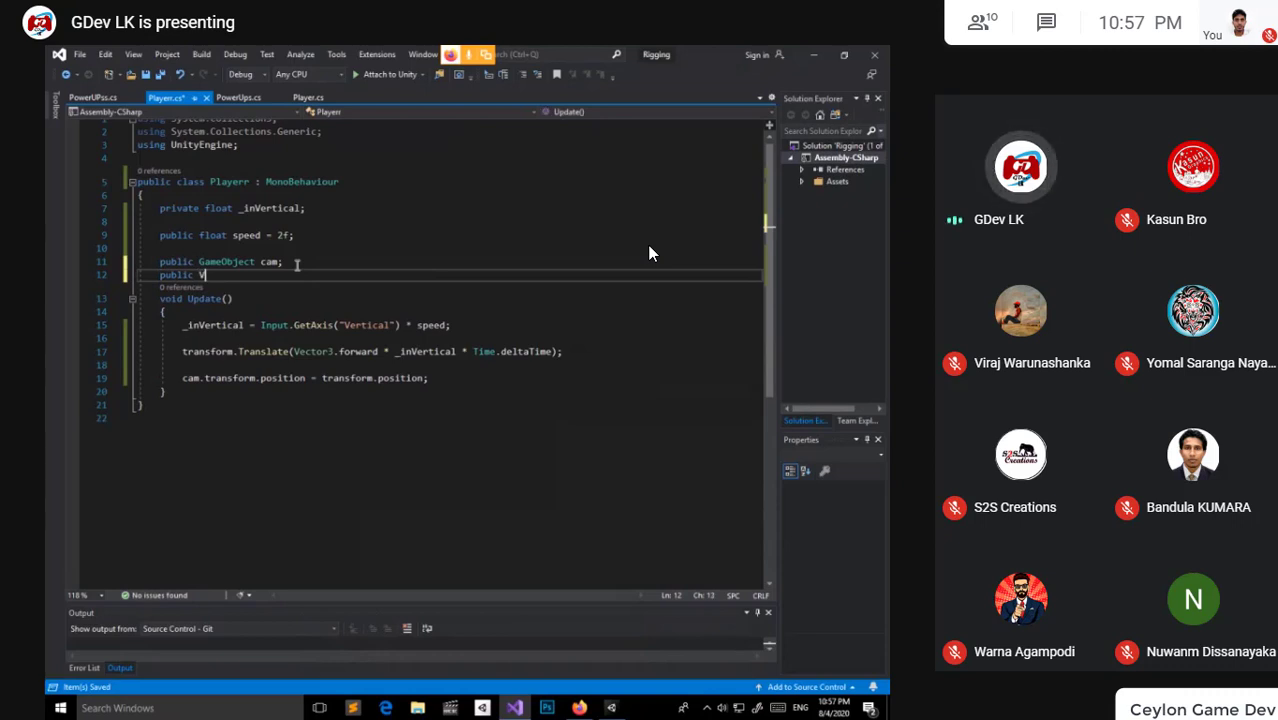
type("ect")
key("Tab")
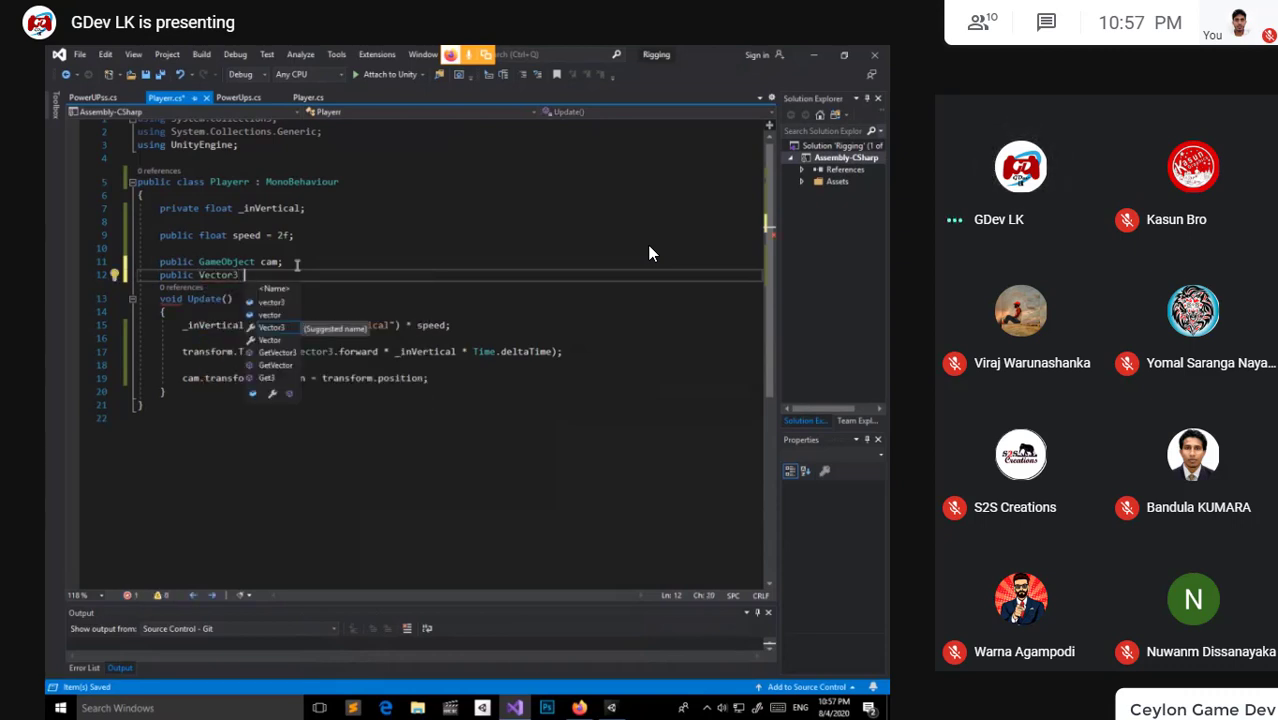
type("offS")
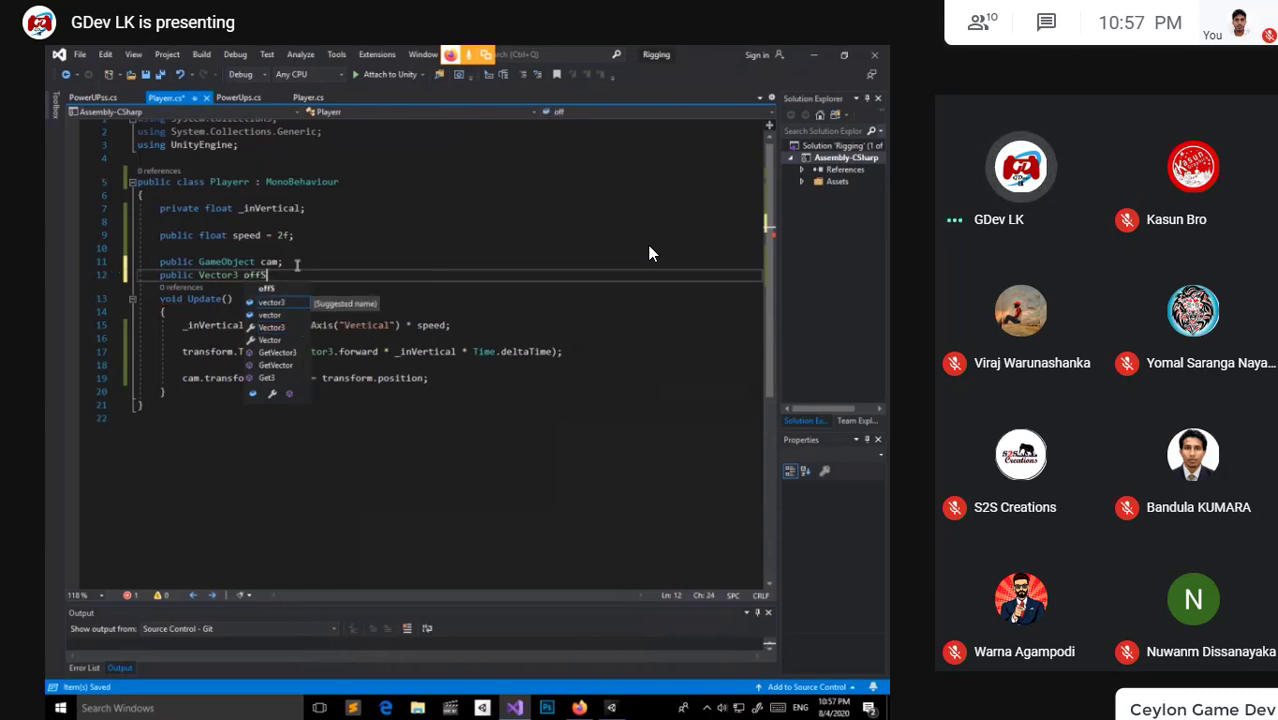
type("et;")
Append + offSet to the camera position line before its semicolon
key("Down")
key("Down")
key("Down")
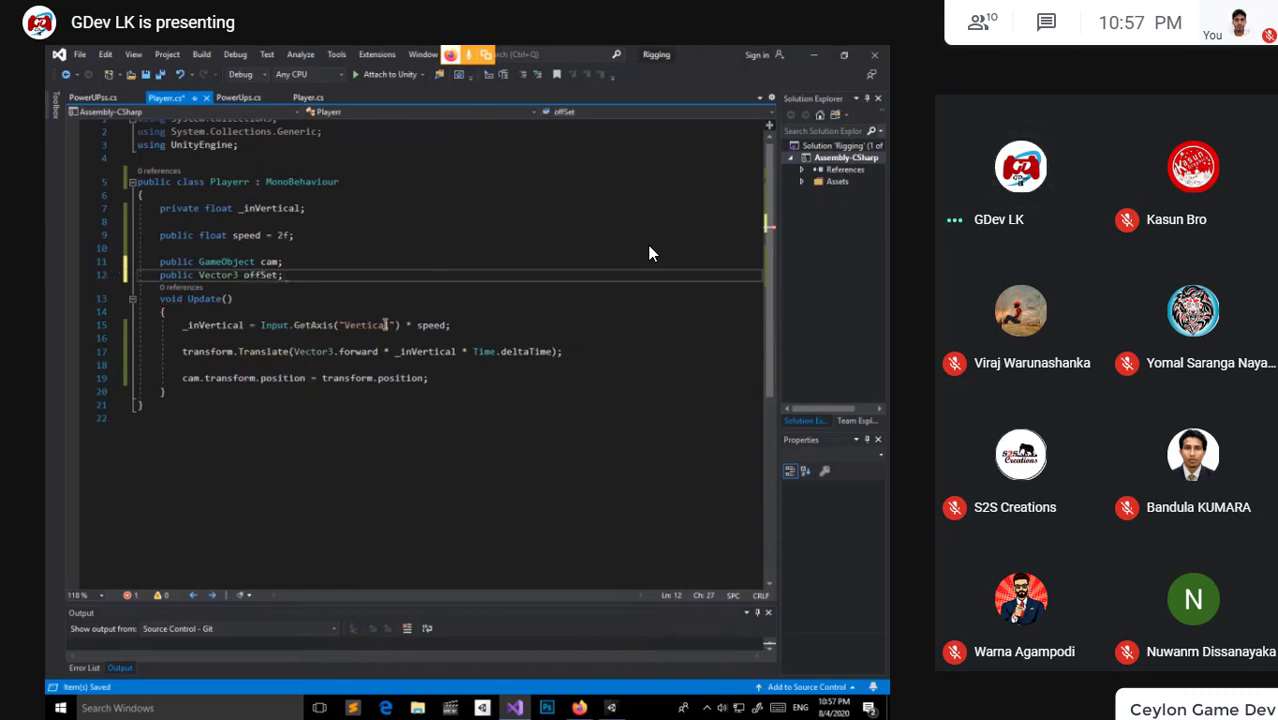
key("End")
key("Left")
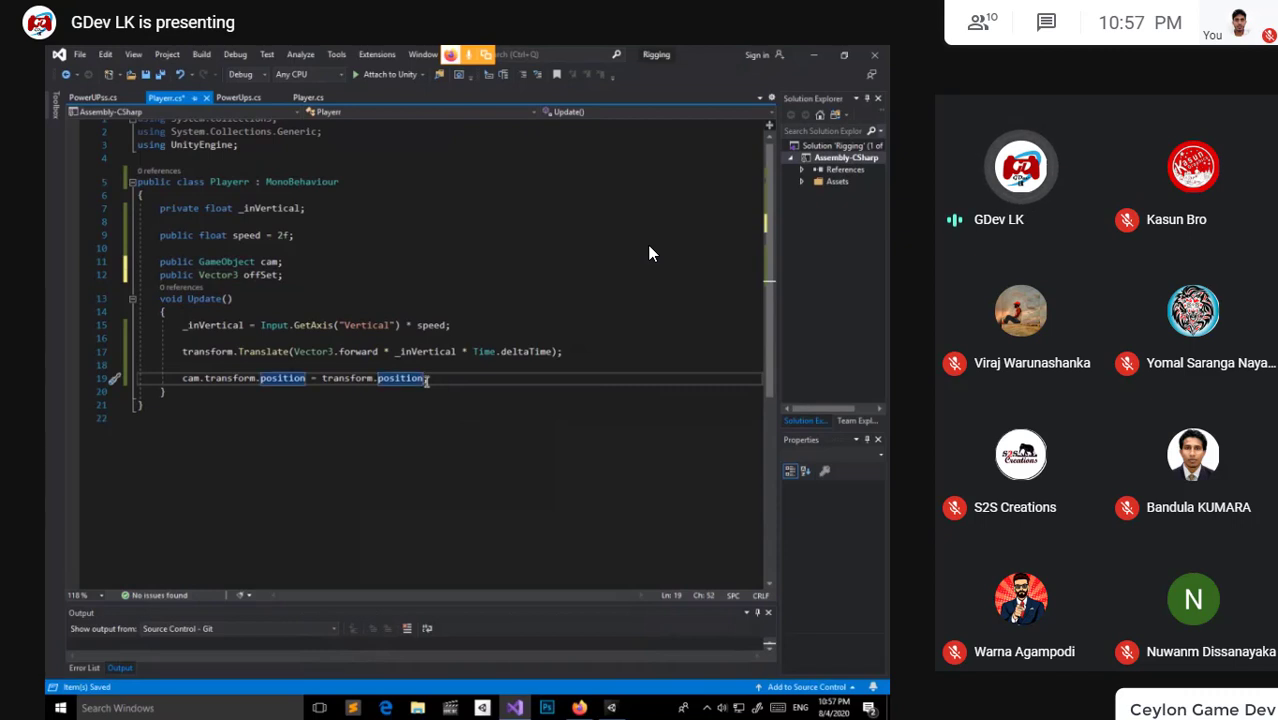
type("+ ")
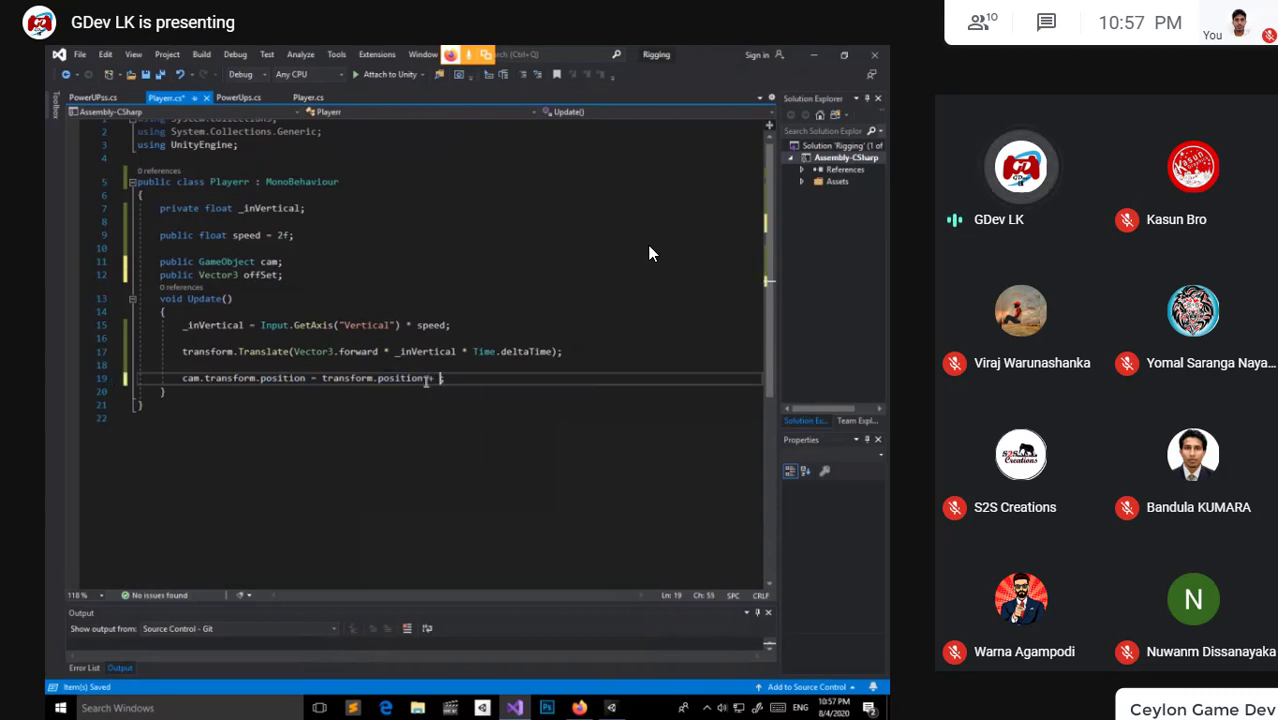
type("off")
key("Tab")
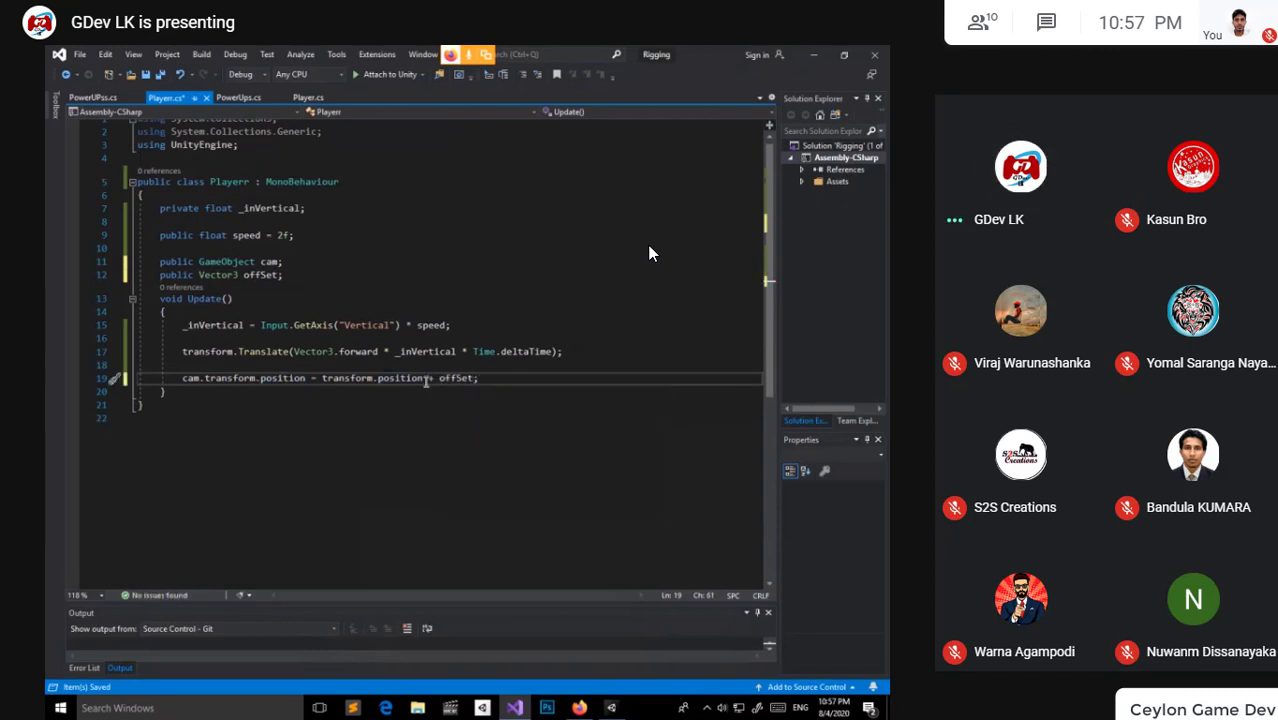
Play-test the following camera with offset 0, 1.29, -1.72, then stop the game
left_click(352, 391)
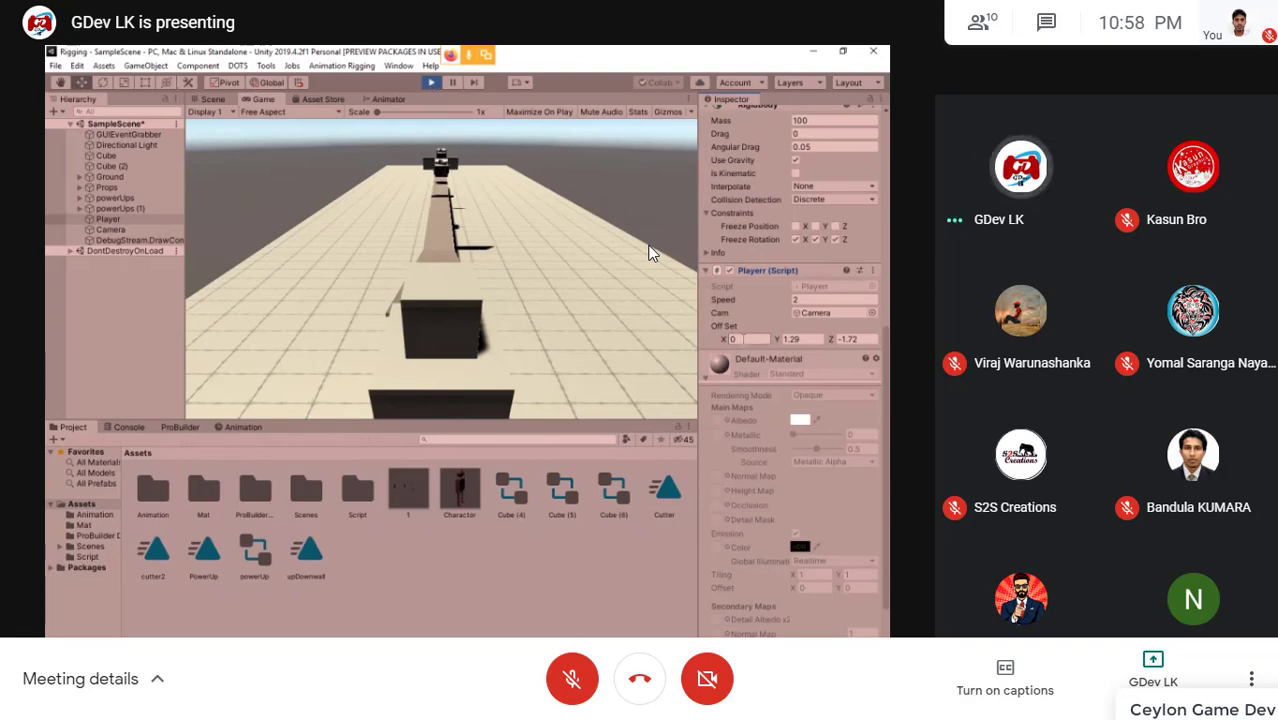
left_click(430, 83)
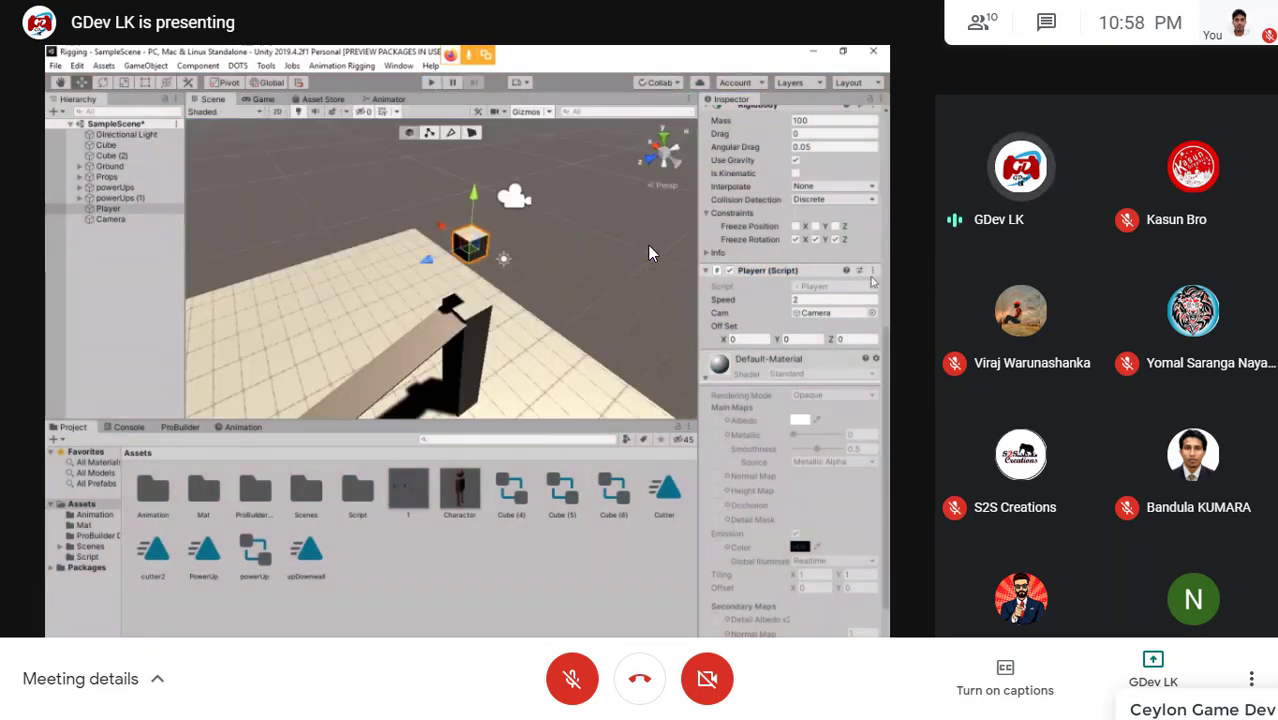
Paste the copied play-mode values so the Player script's offset becomes 0, 1.29, -1.72
left_click(873, 271)
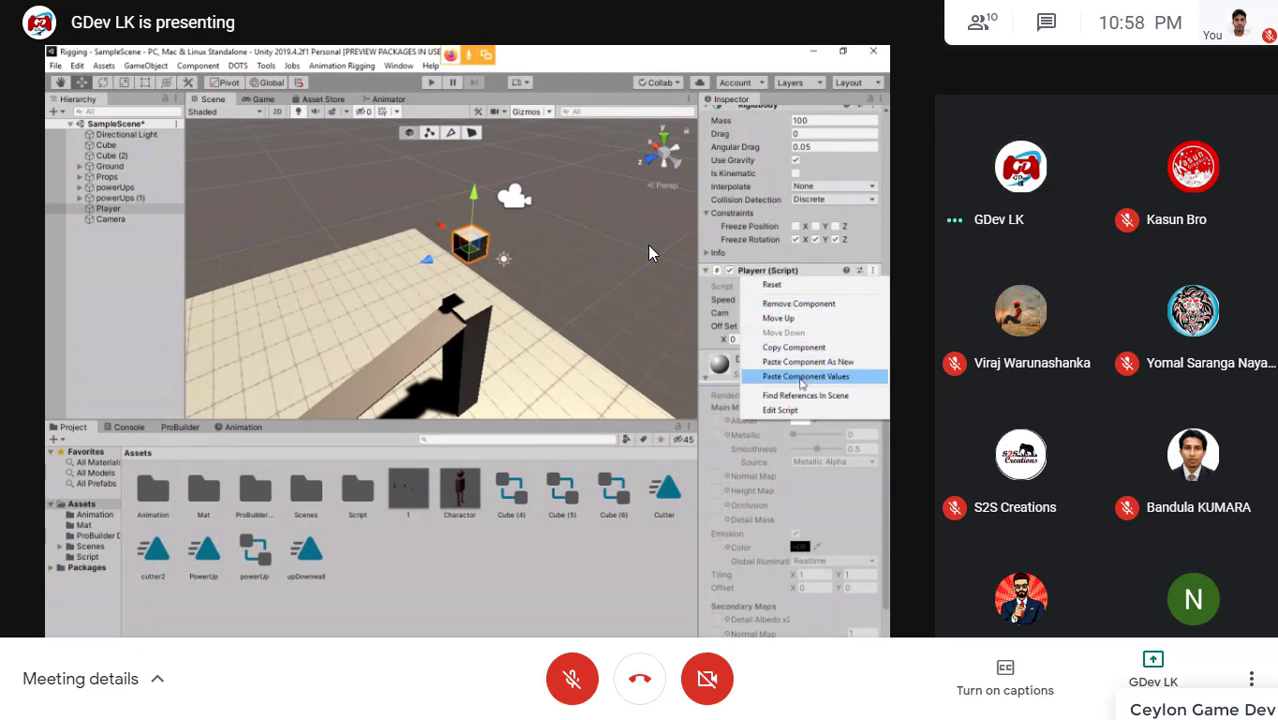
left_click(800, 377)
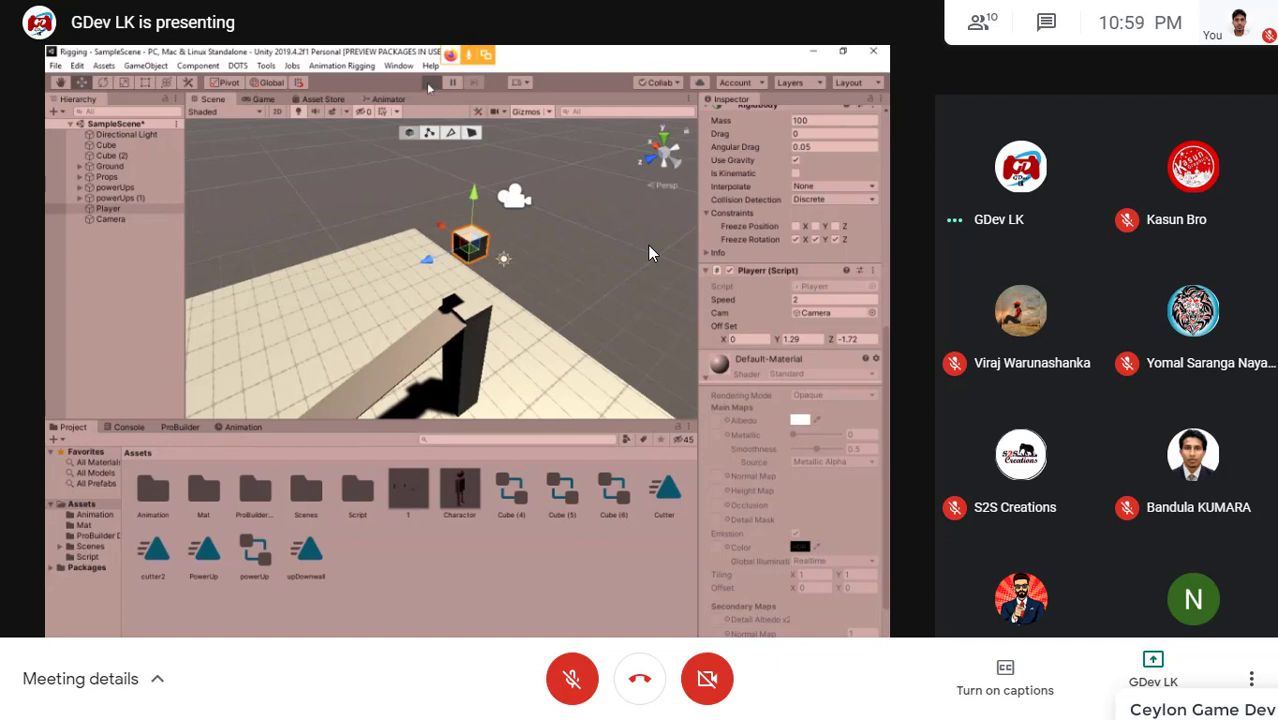
Test-run the game to check the camera trails the player, then stop and reselect Player
left_click(429, 84)
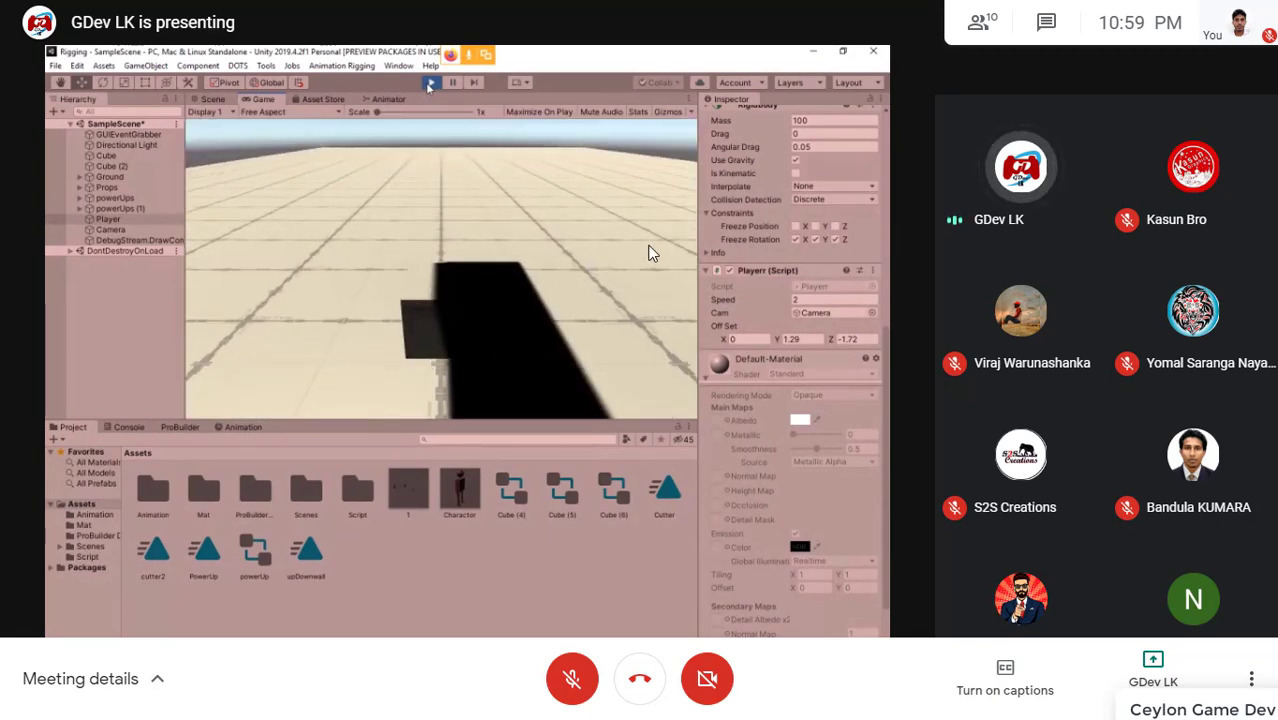
left_click(430, 83)
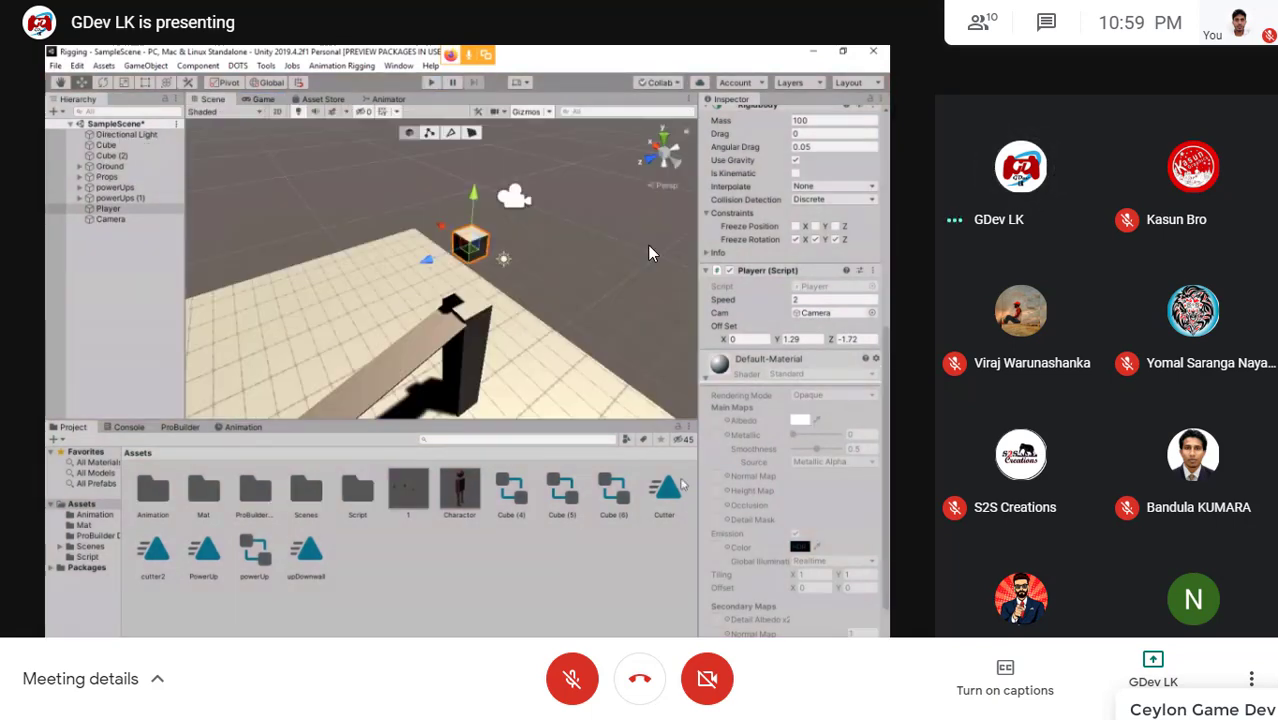
left_click(115, 208)
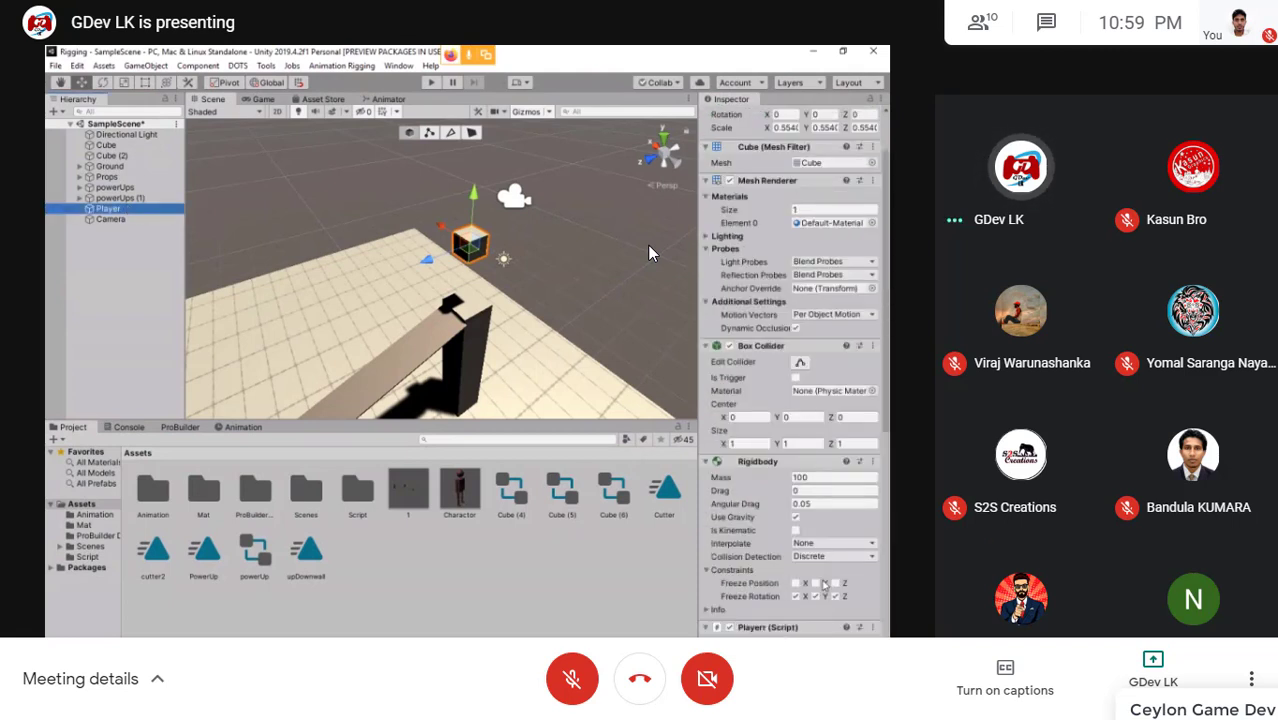
Set the Playerr script's Speed value to 4 on the Player
scroll(815, 630, "down", 3)
left_click(810, 538)
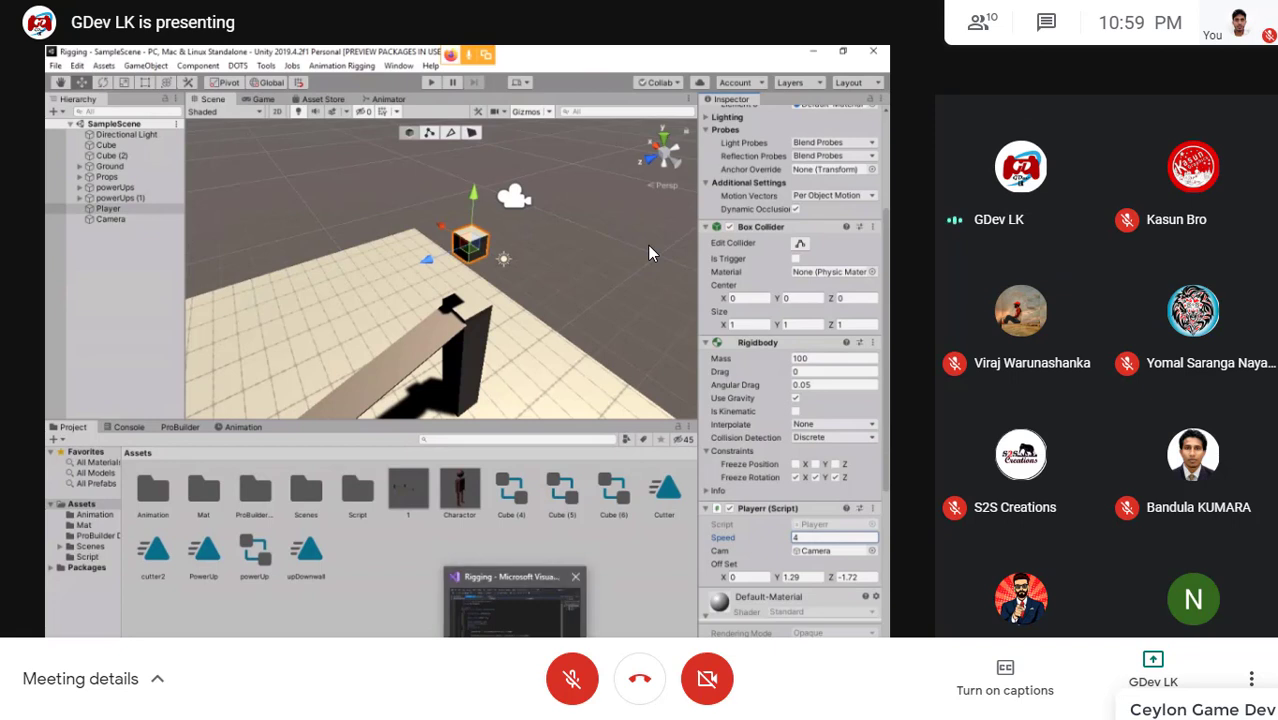
left_click(628, 604)
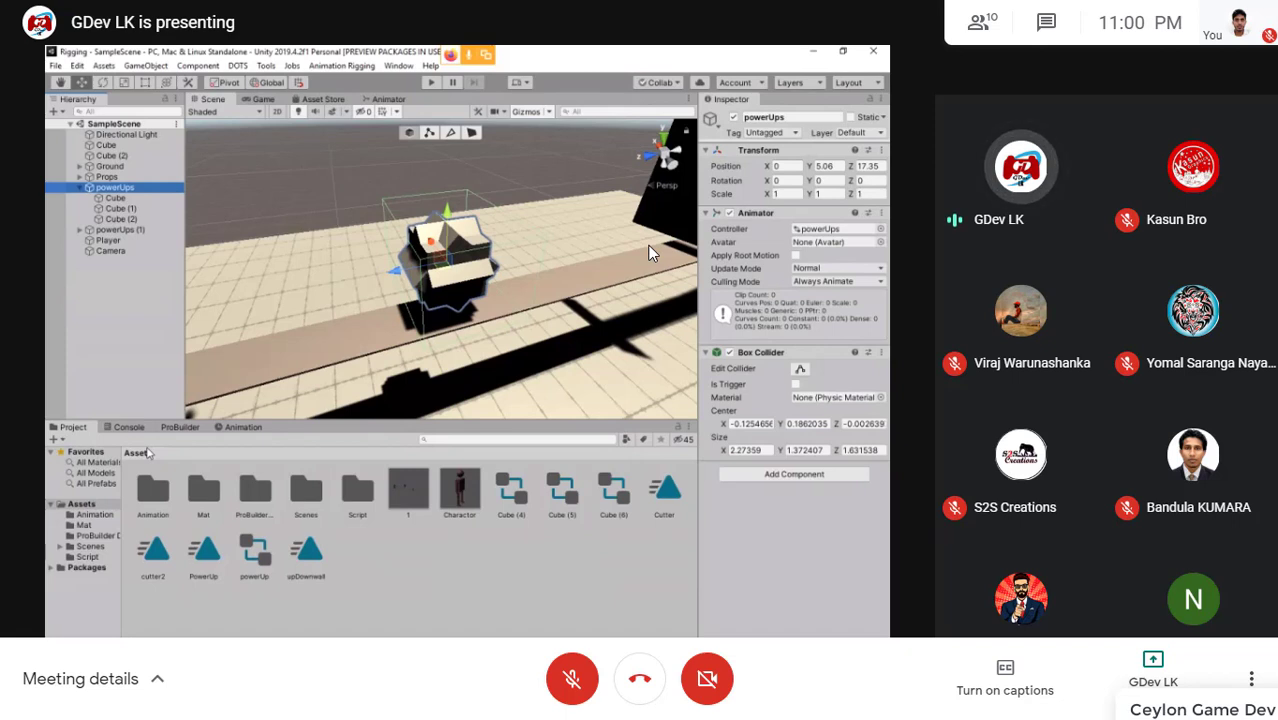
Open the Script folder in the Project panel and select the PowerUPss script
left_click(358, 492)
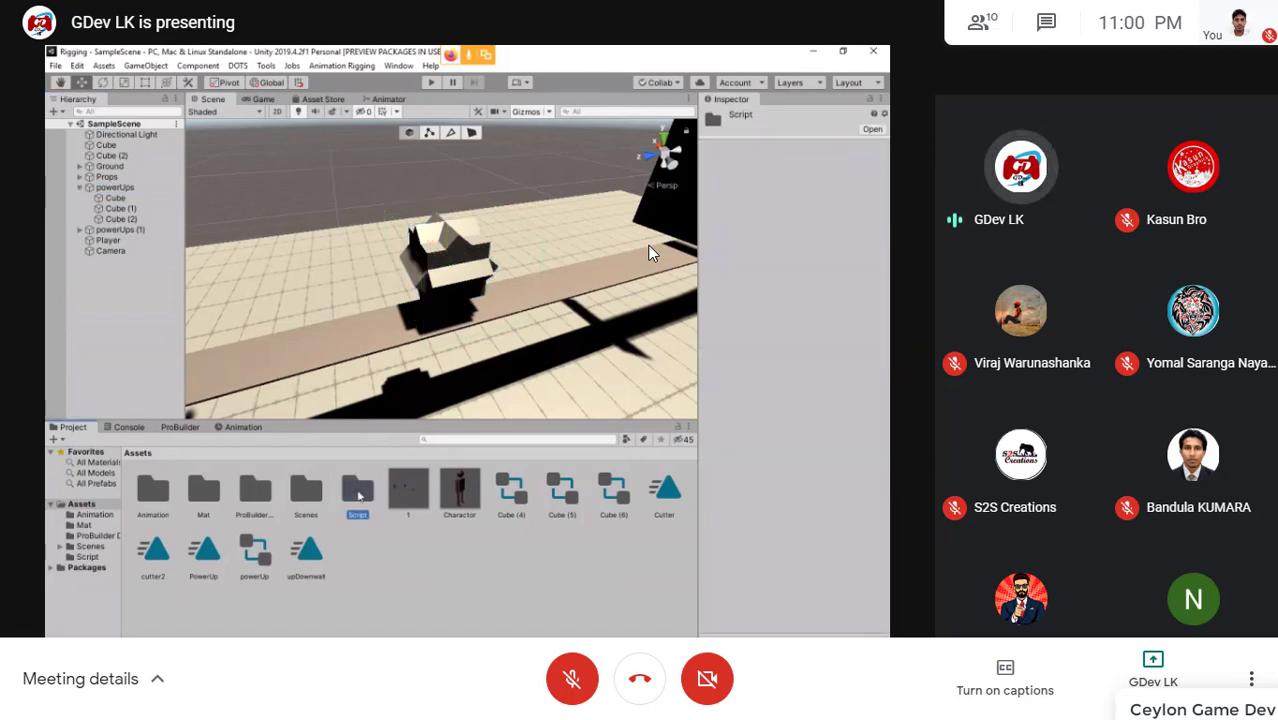
double_click(358, 492)
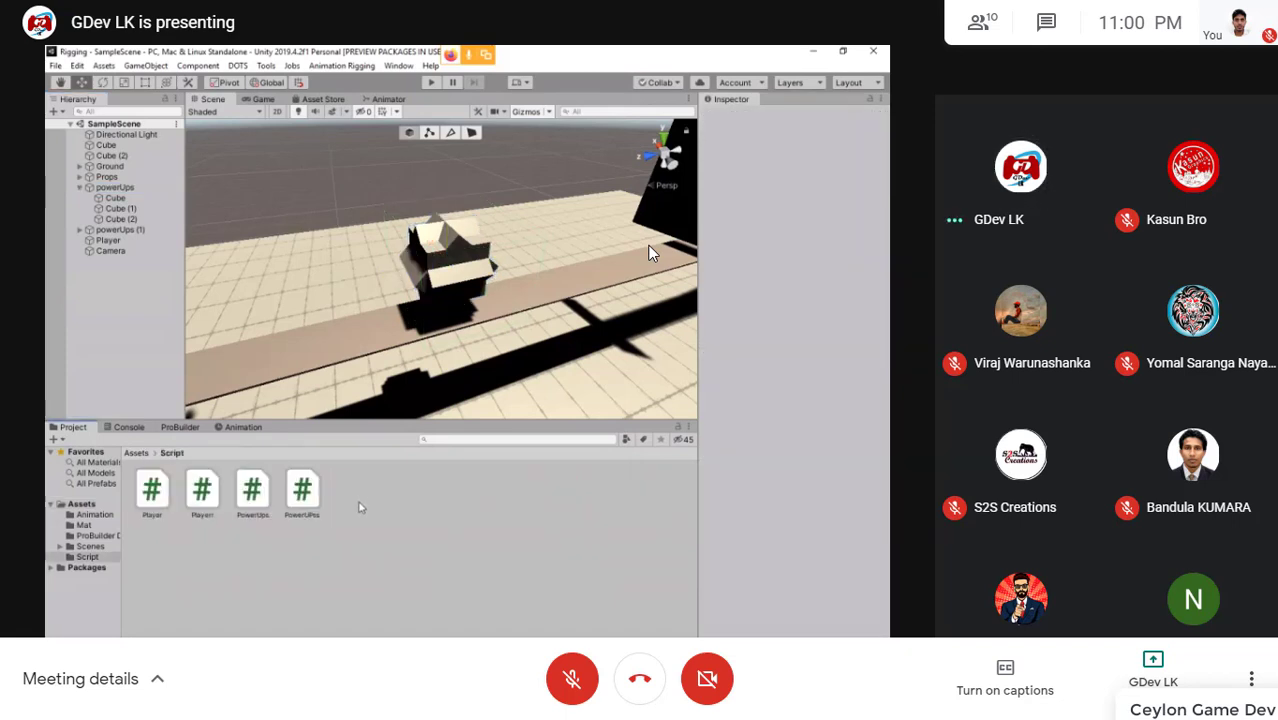
left_click(306, 489)
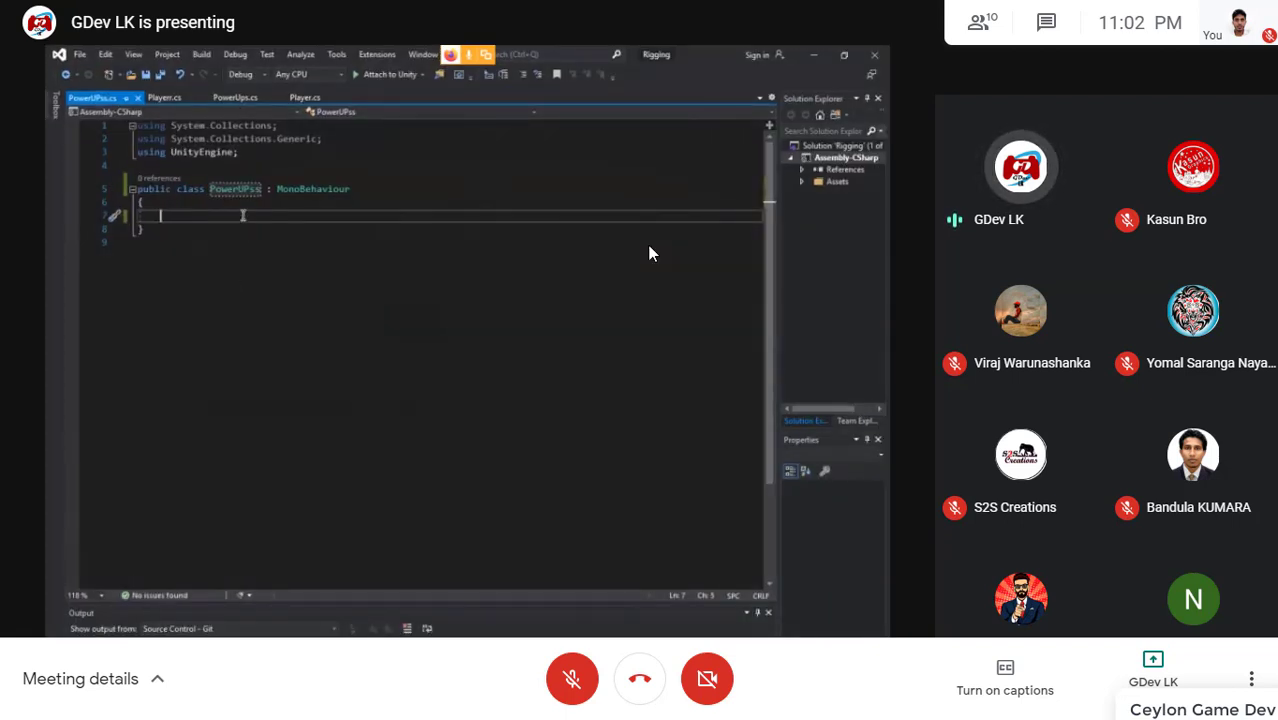
Add a public void OnTriggerEnter(Collider other) method to the PowerUPss script
type("public ")
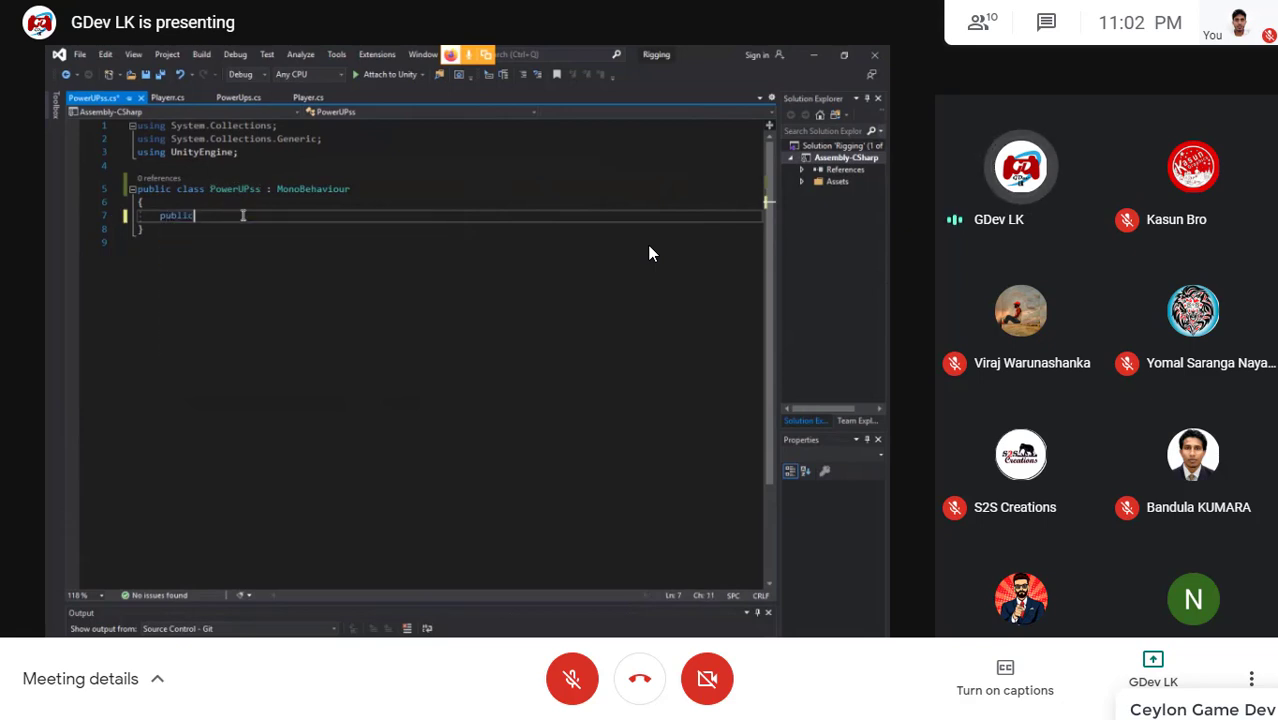
type("void ")
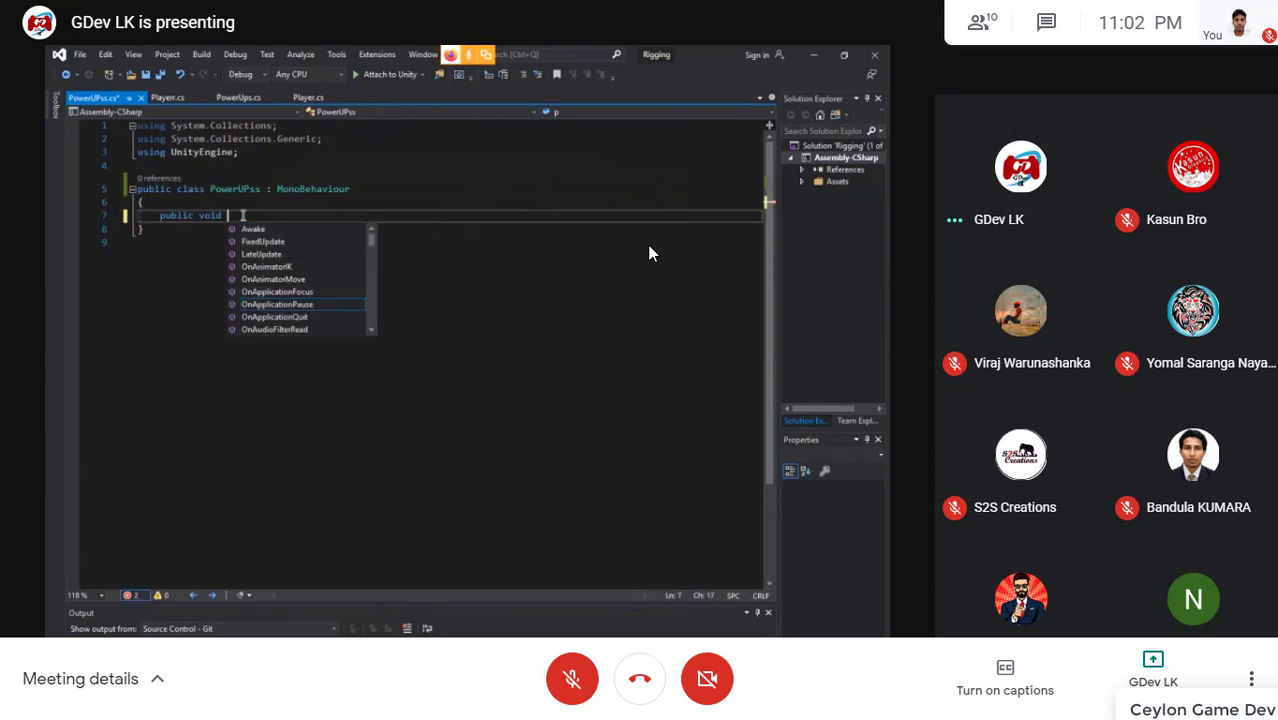
type("on")
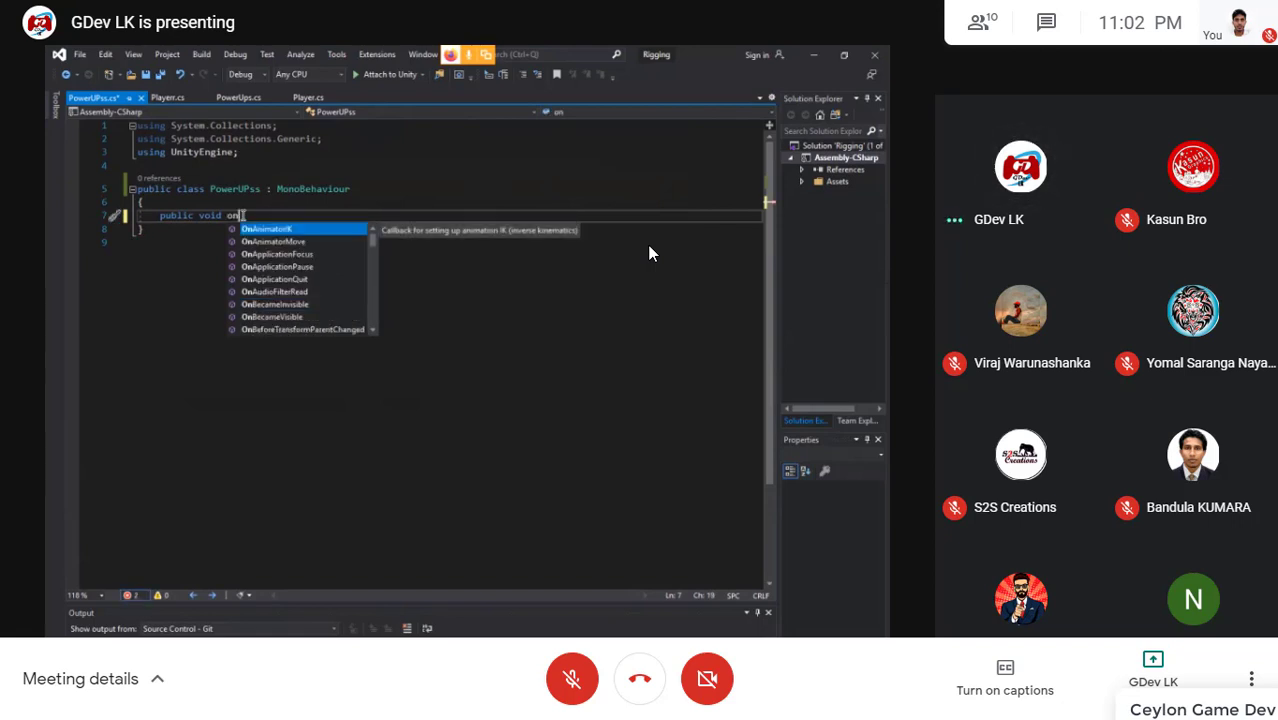
type("Tri")
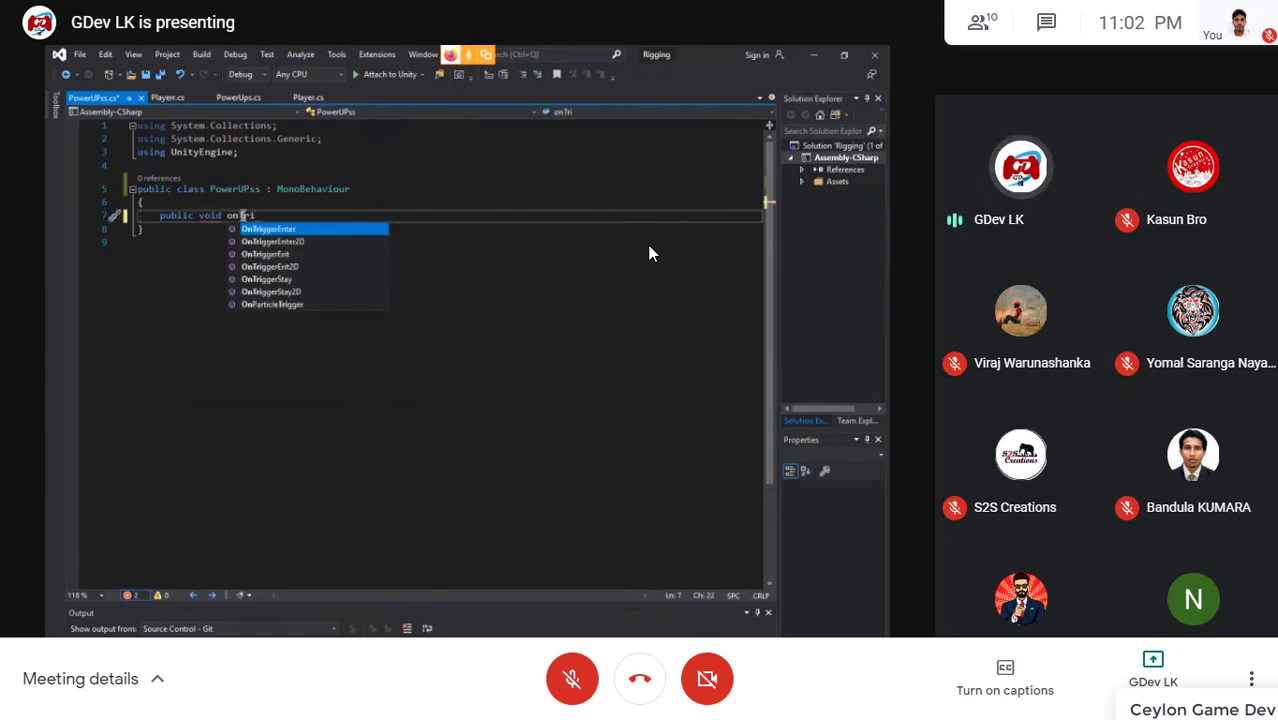
type("gge")
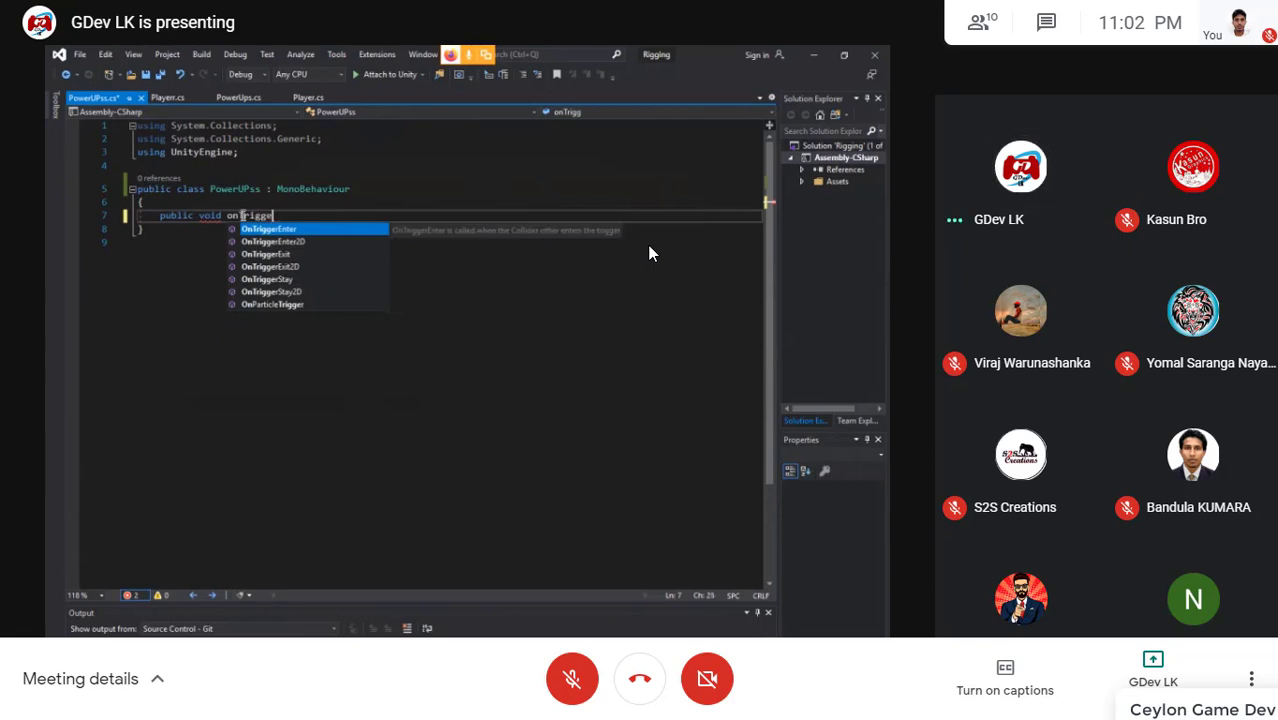
type("rrt")
key("BackSpace")
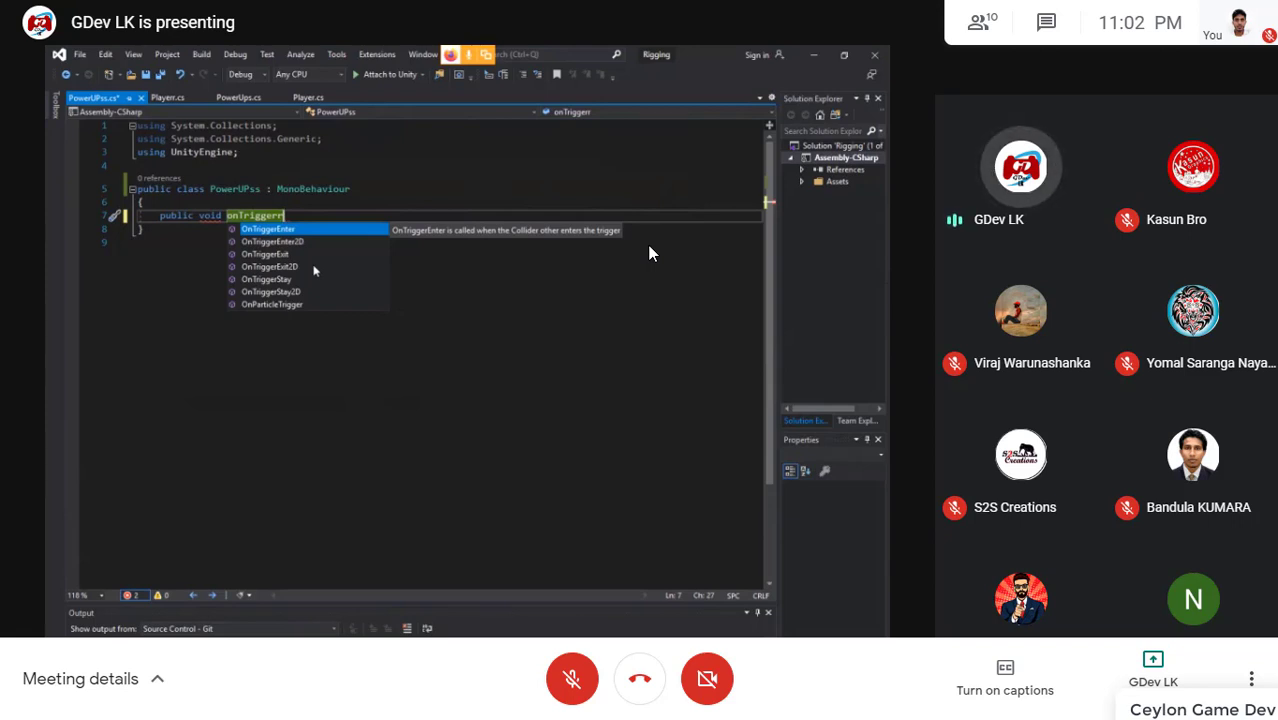
key("Return")
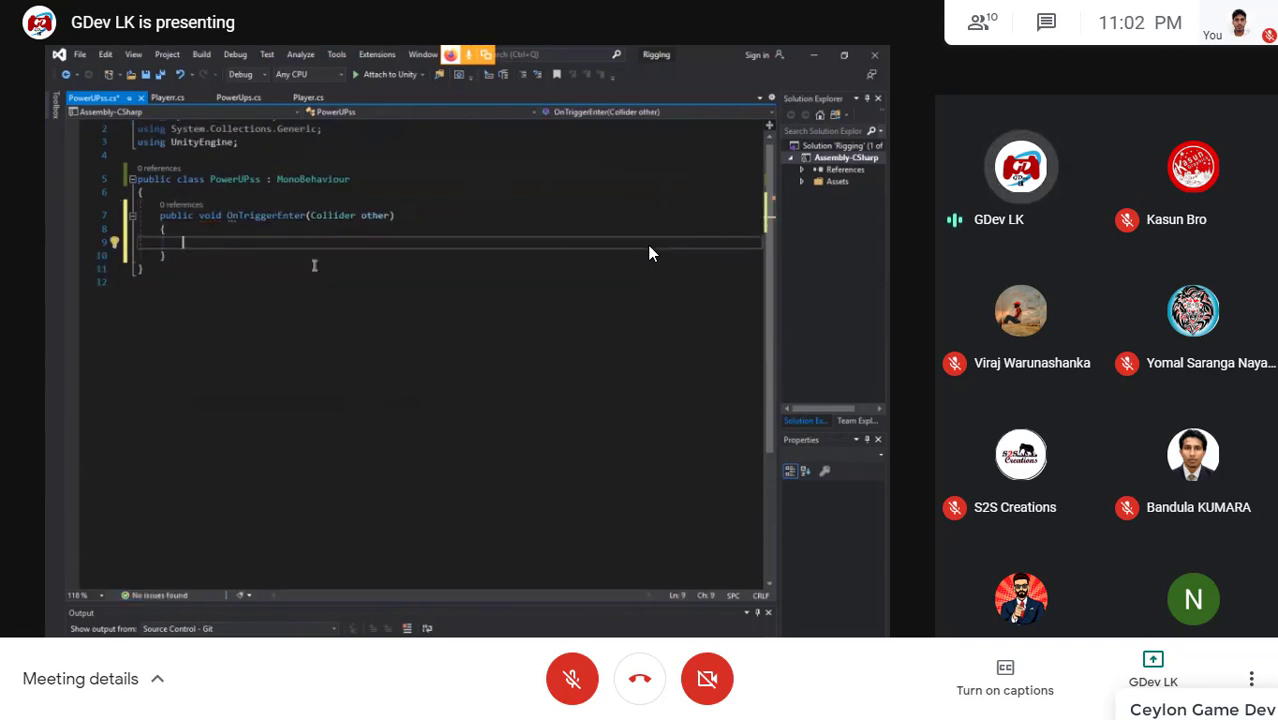
left_click(368, 216)
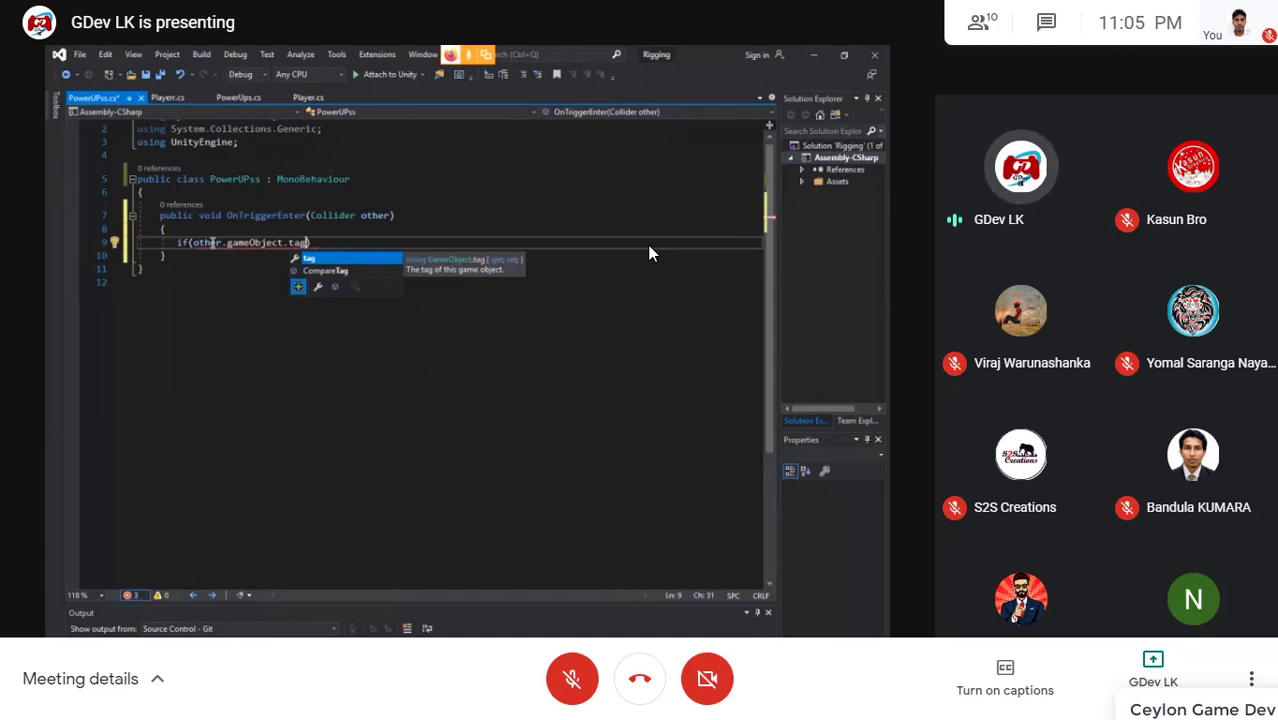
Complete the if condition as == "Player" with a capital P, then switch back to Unity
type("== \"")
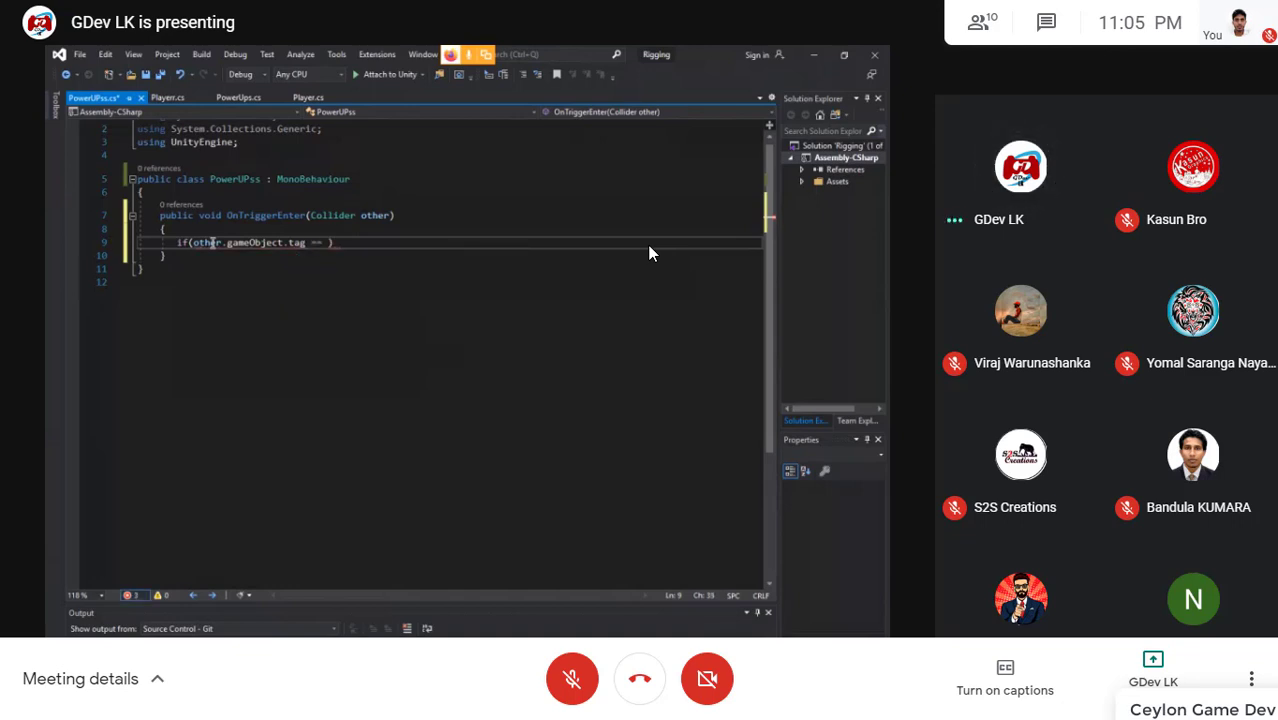
type("p")
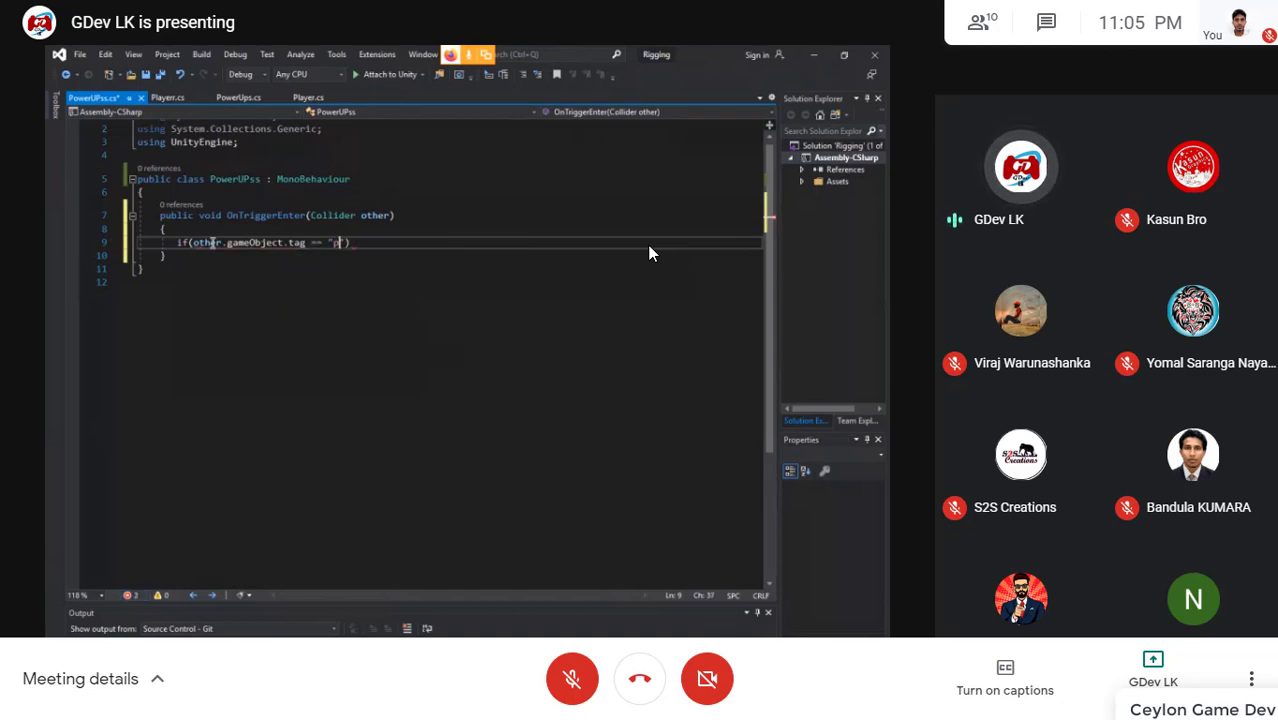
type("layer")
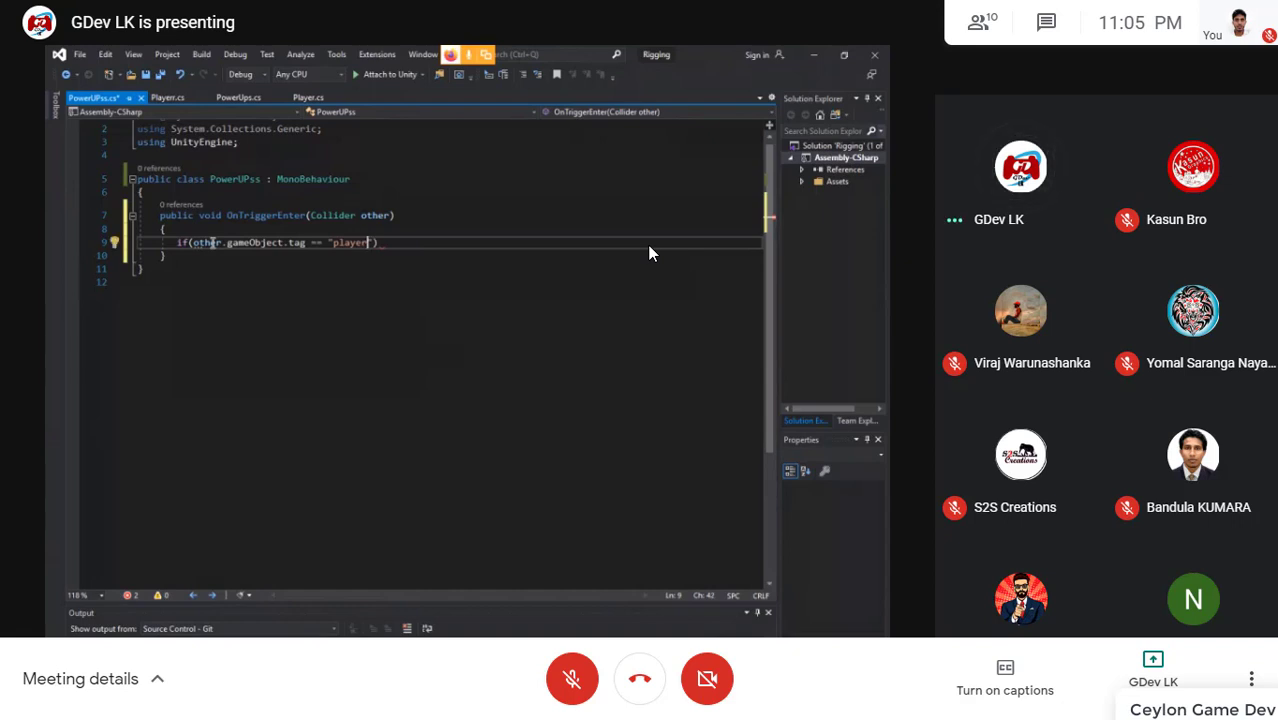
key("BackSpace")
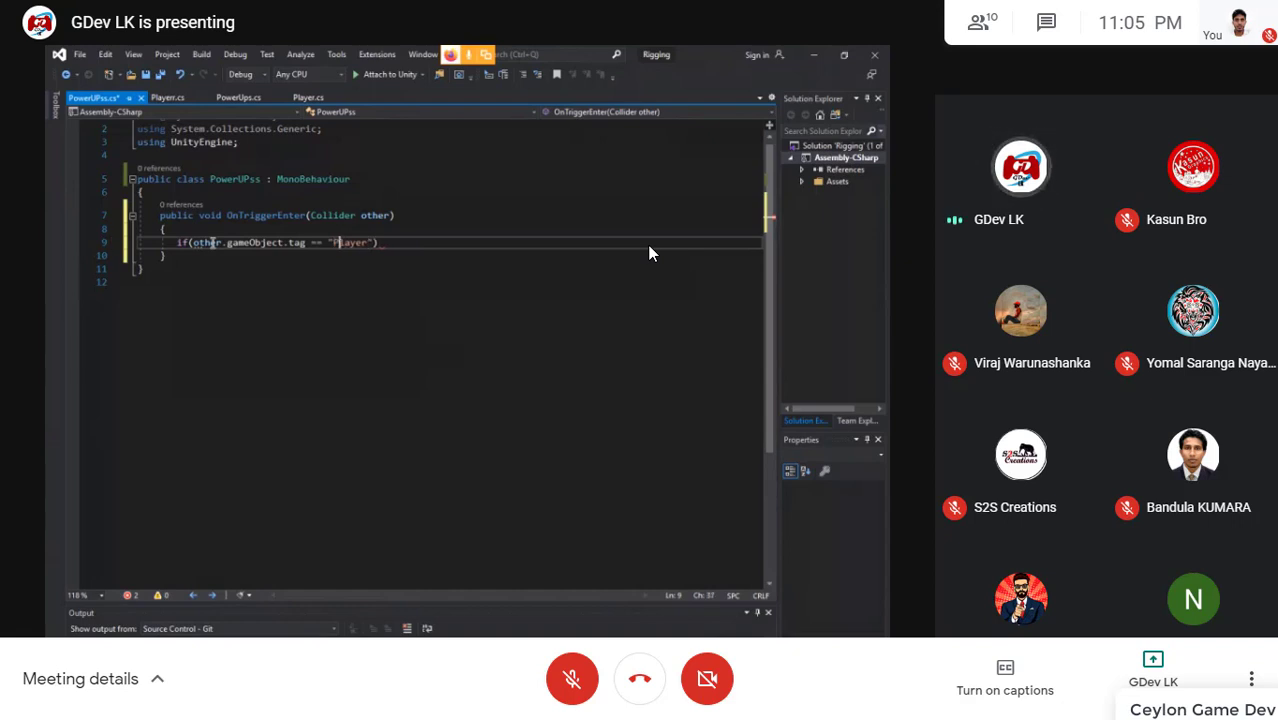
type("P")
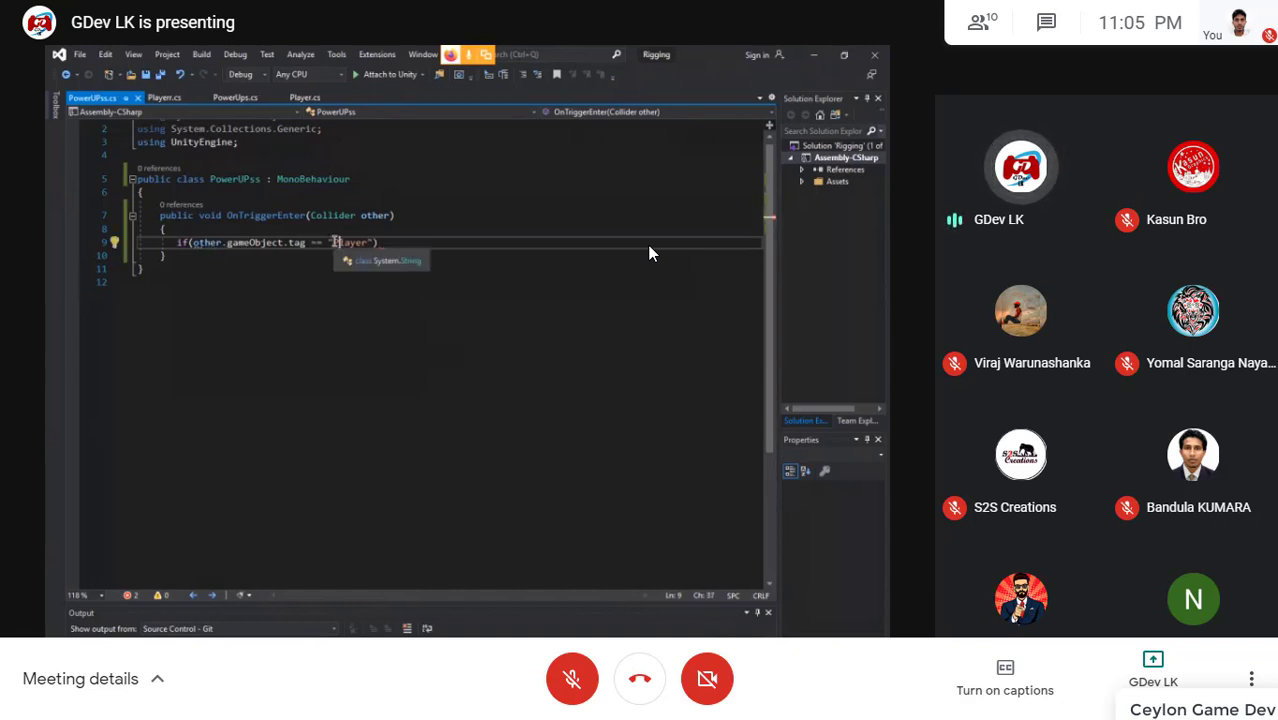
double_click(352, 242)
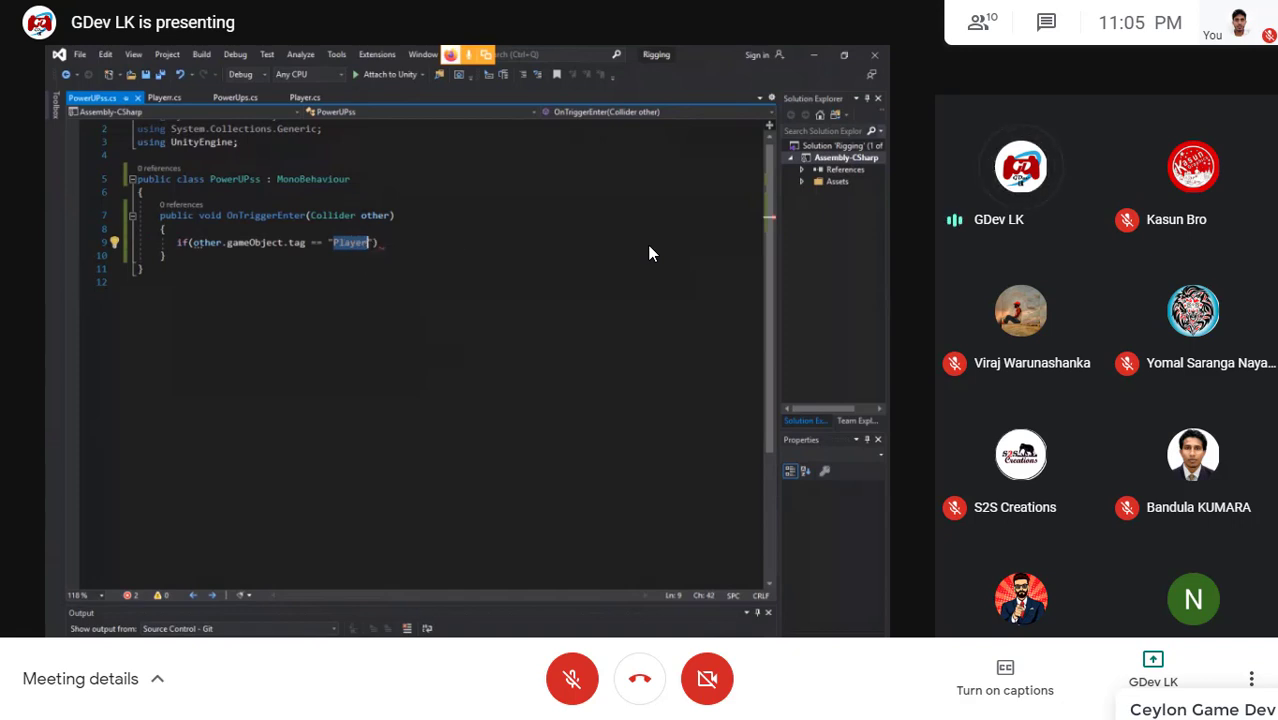
key("alt+Tab")
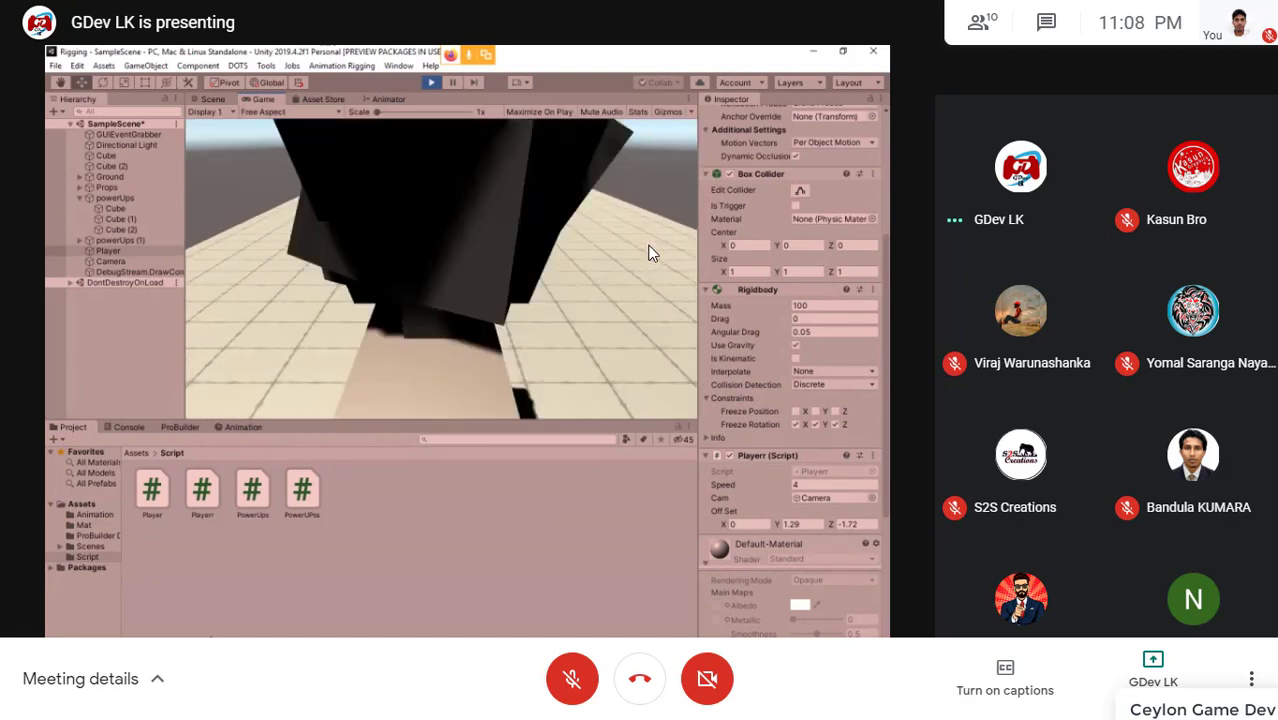
Stop the running game and inspect the powerUps (1) object's components
key("ctrl+p")
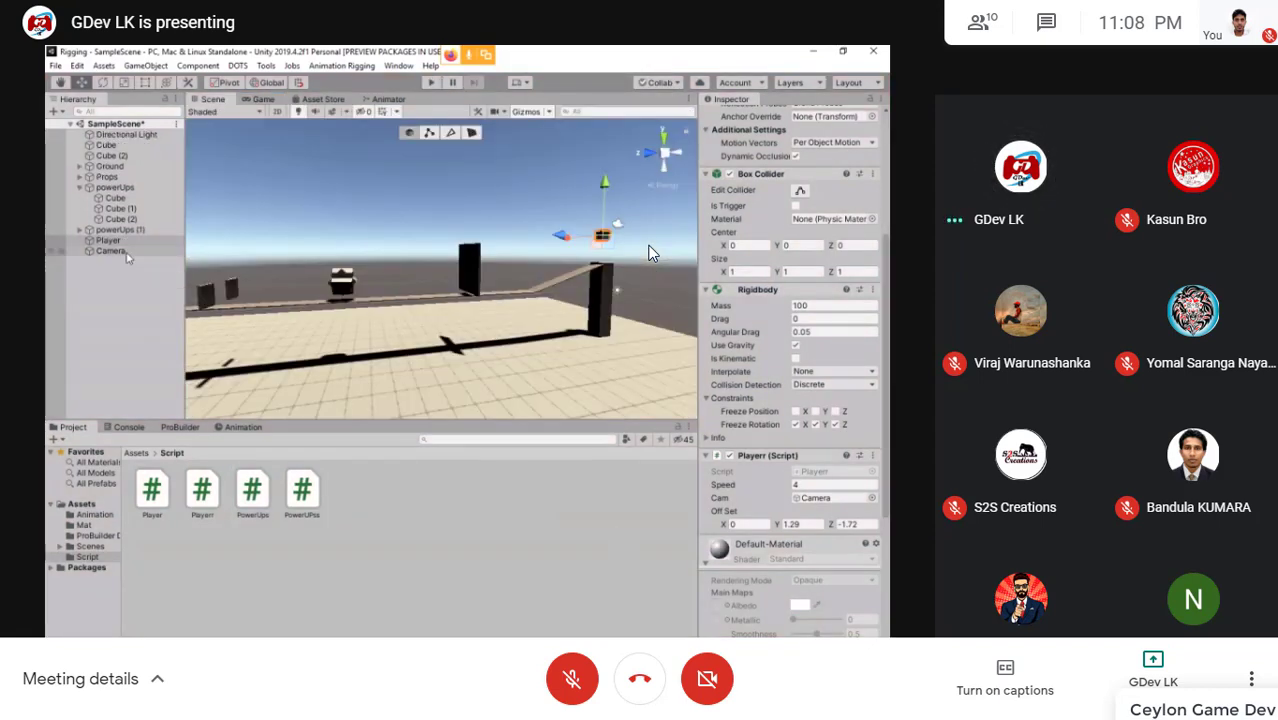
scroll(800, 555, "down", 5)
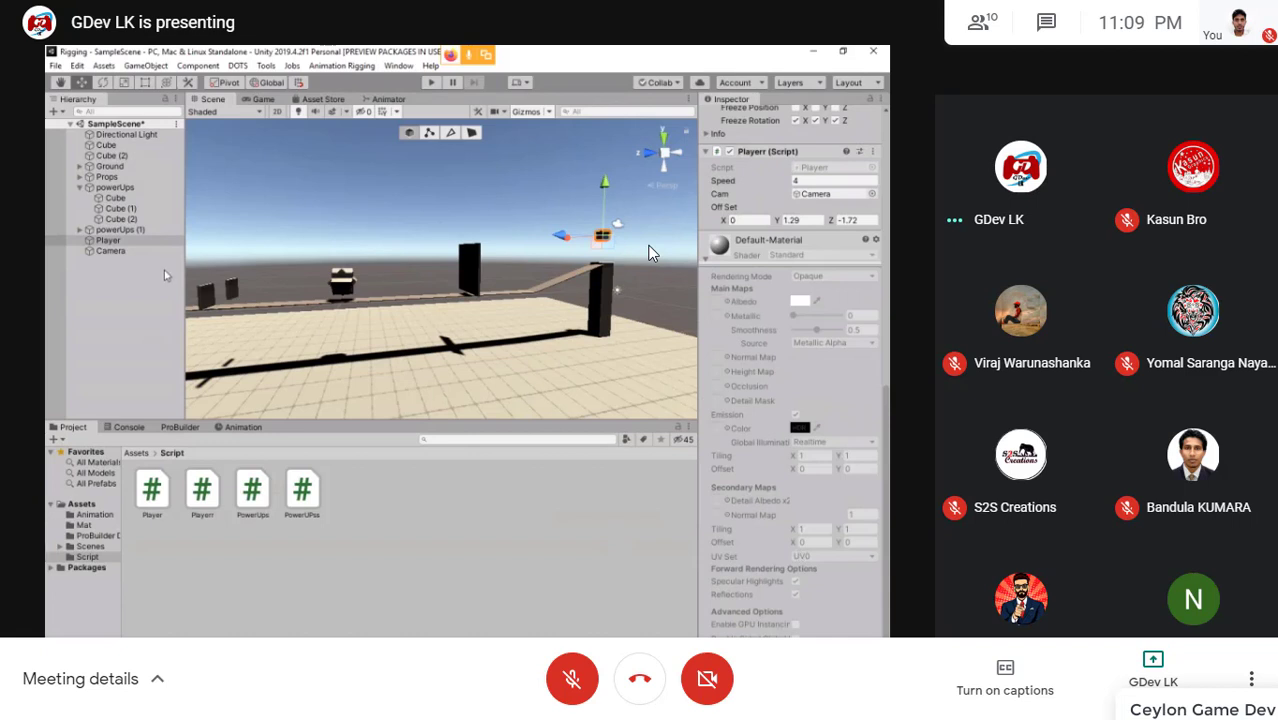
left_click(122, 230)
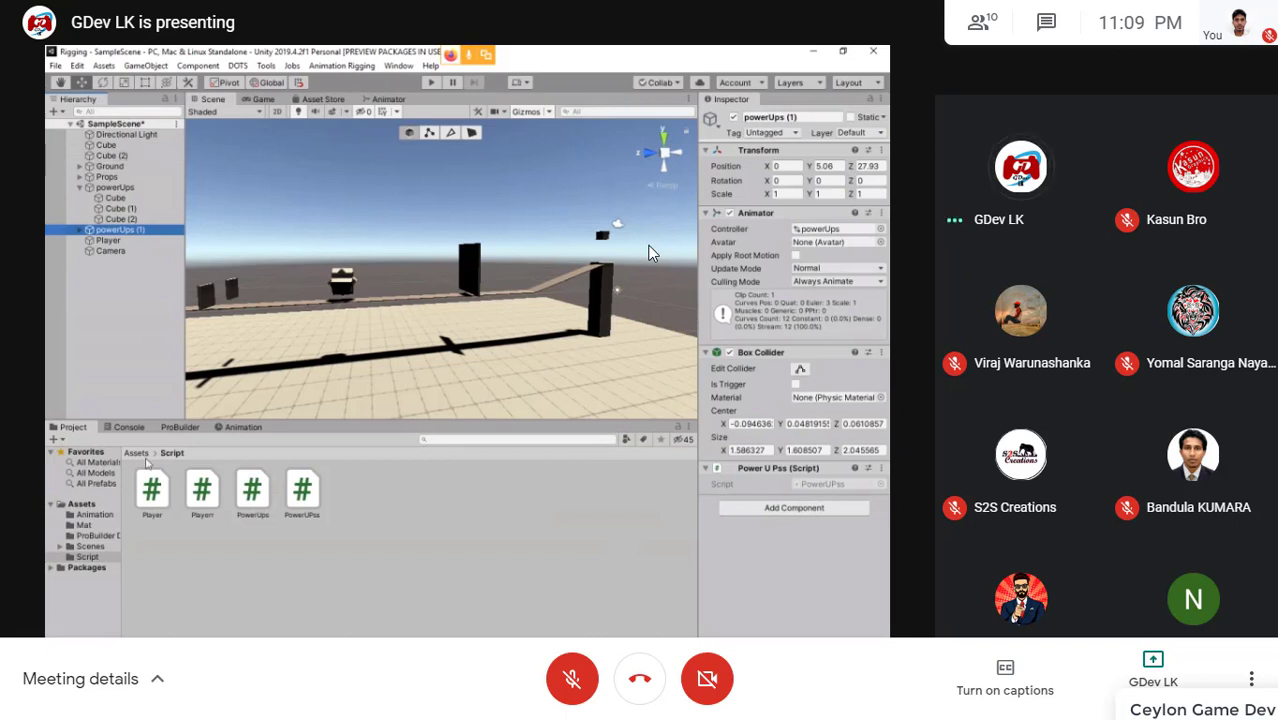
Place prefab '1' into the scene and locate the PowerUps script on its powerUp (1) child
left_click(138, 455)
left_click_drag(408, 490, 131, 341)
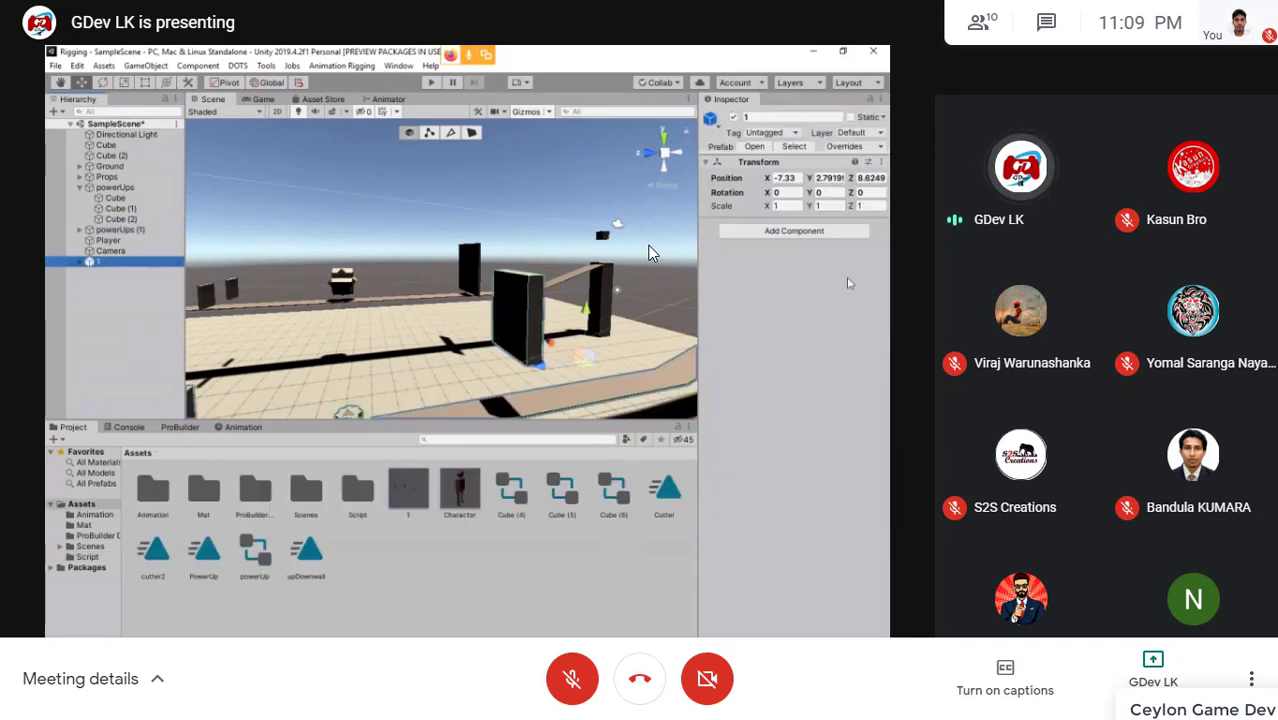
left_click(83, 262)
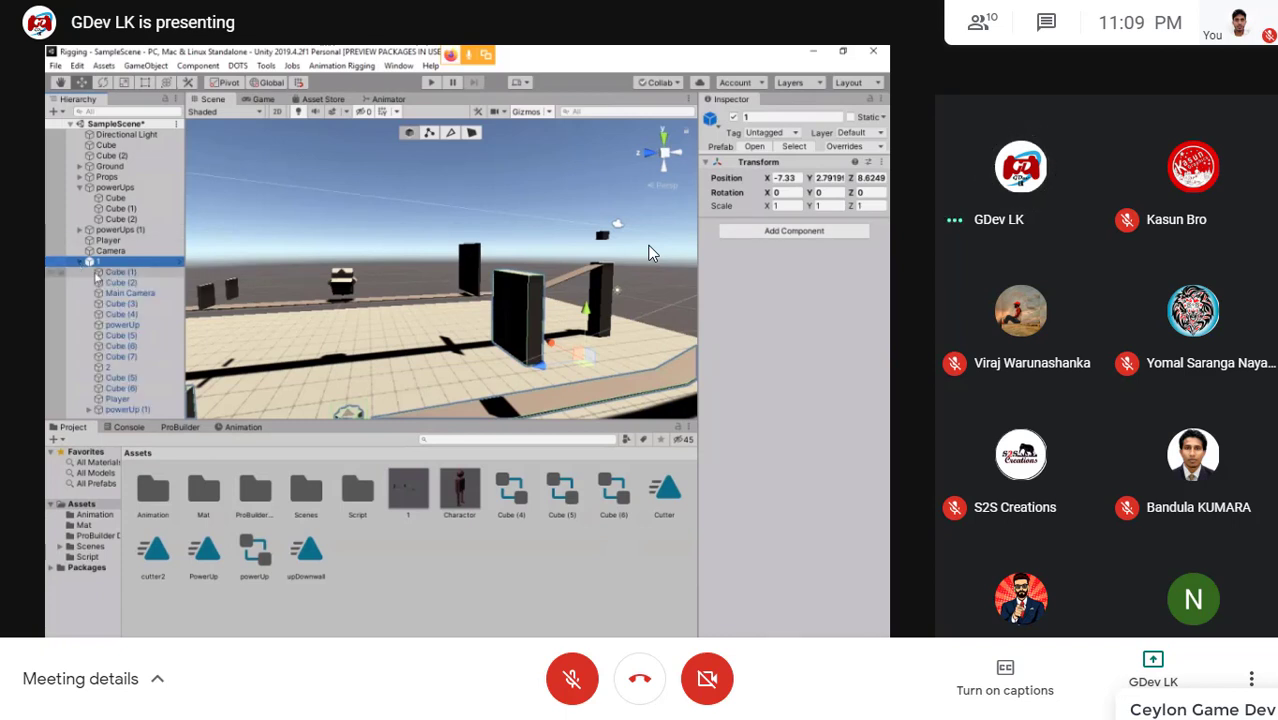
left_click(131, 411)
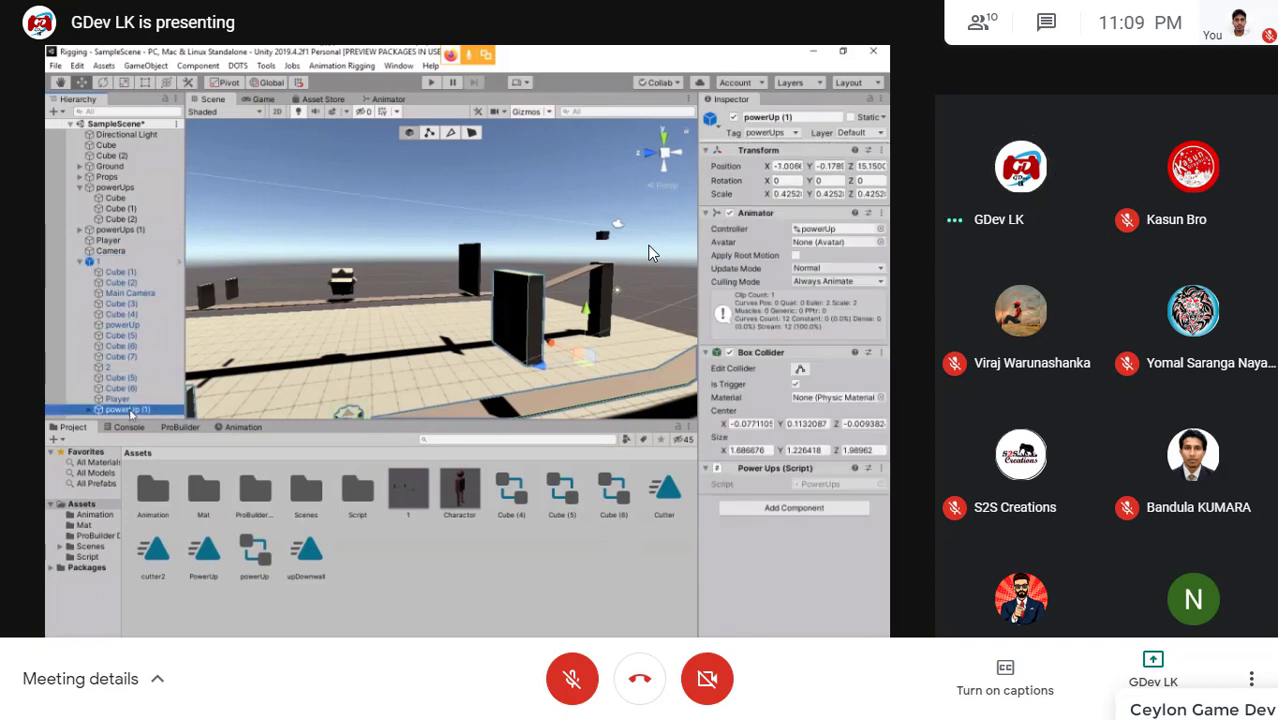
left_click(815, 485)
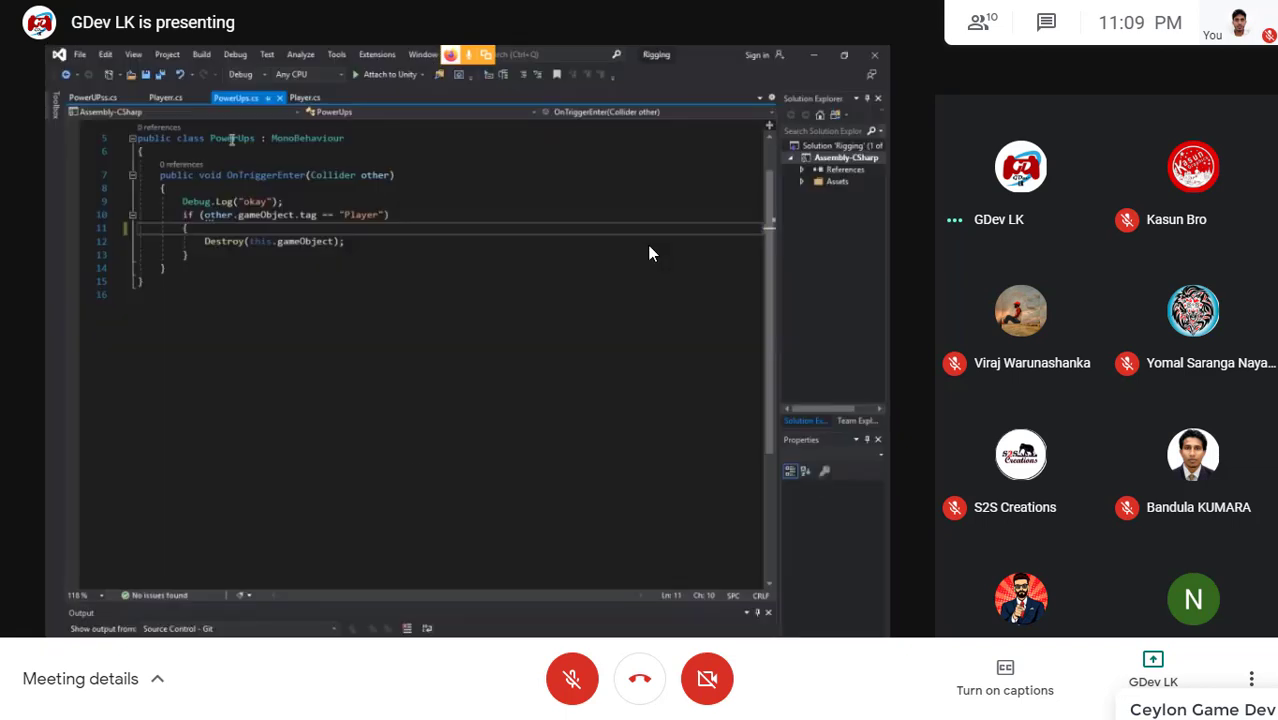
Review the Destroy call and the Player tag check in PowerUps' OnTriggerEnter
left_click(301, 242)
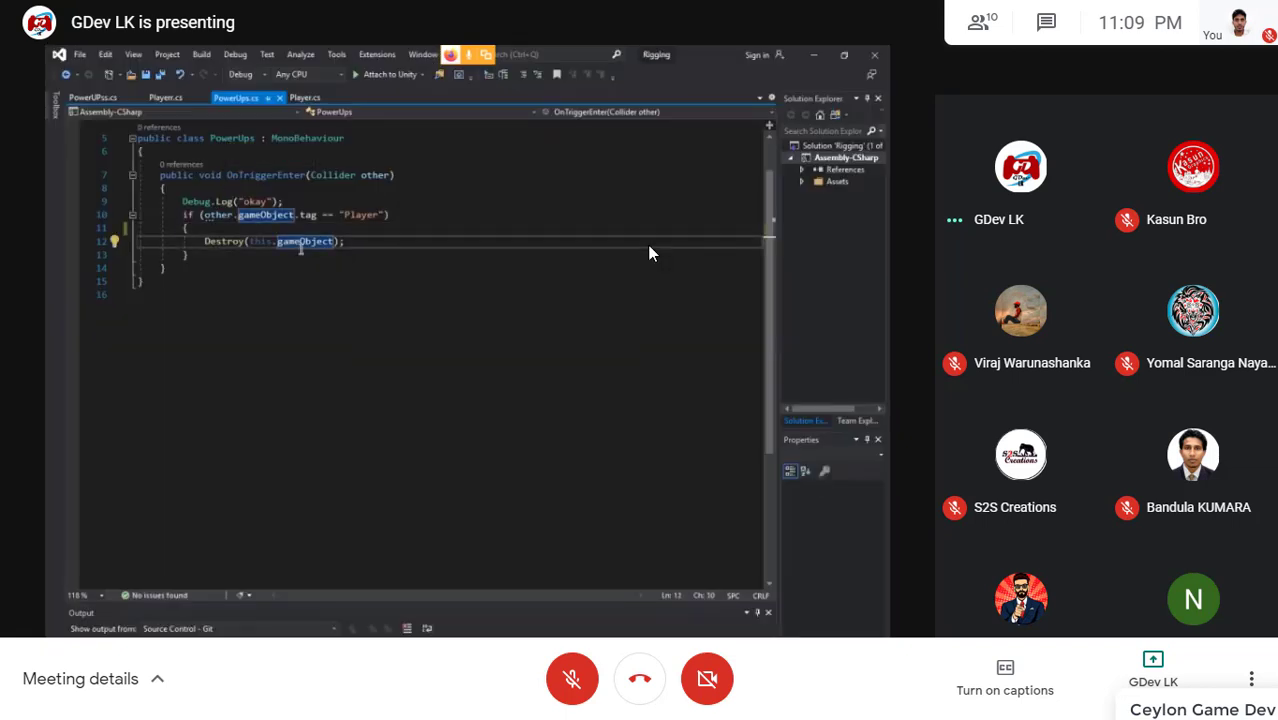
double_click(370, 215)
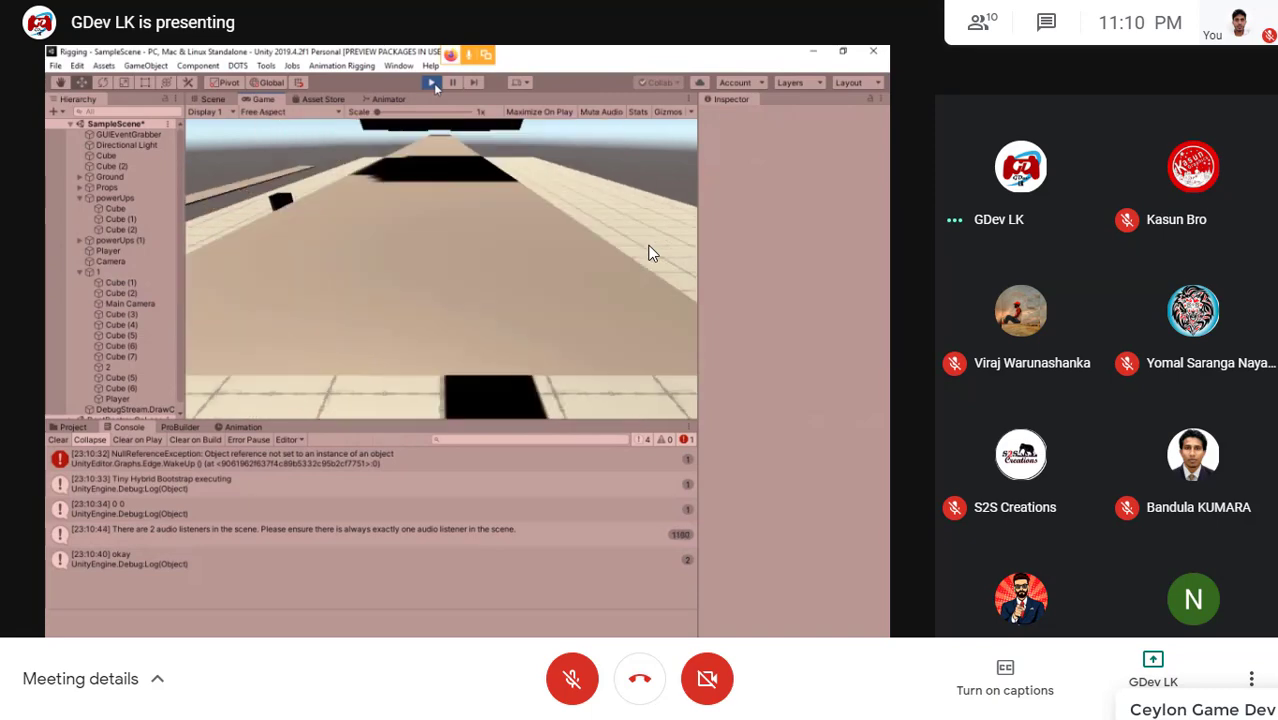
Stop the game and lower the powerUps group slightly to Y 4.72
left_click(433, 83)
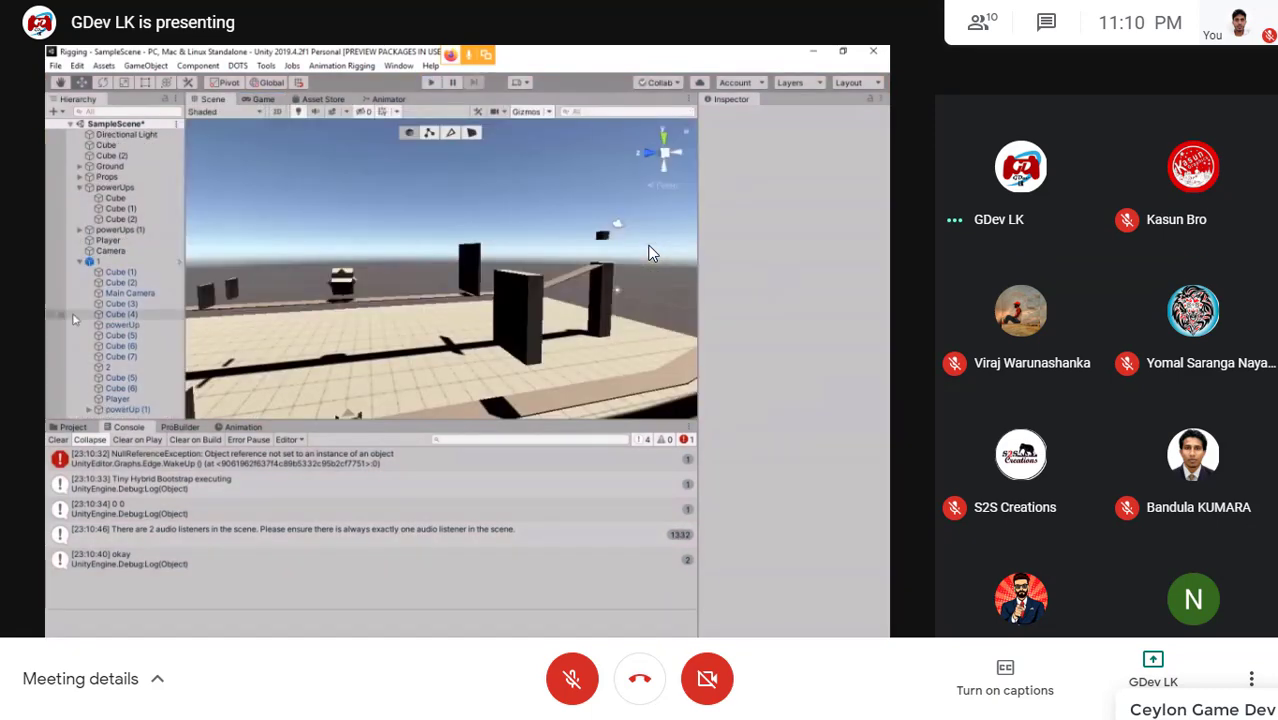
left_click(114, 262)
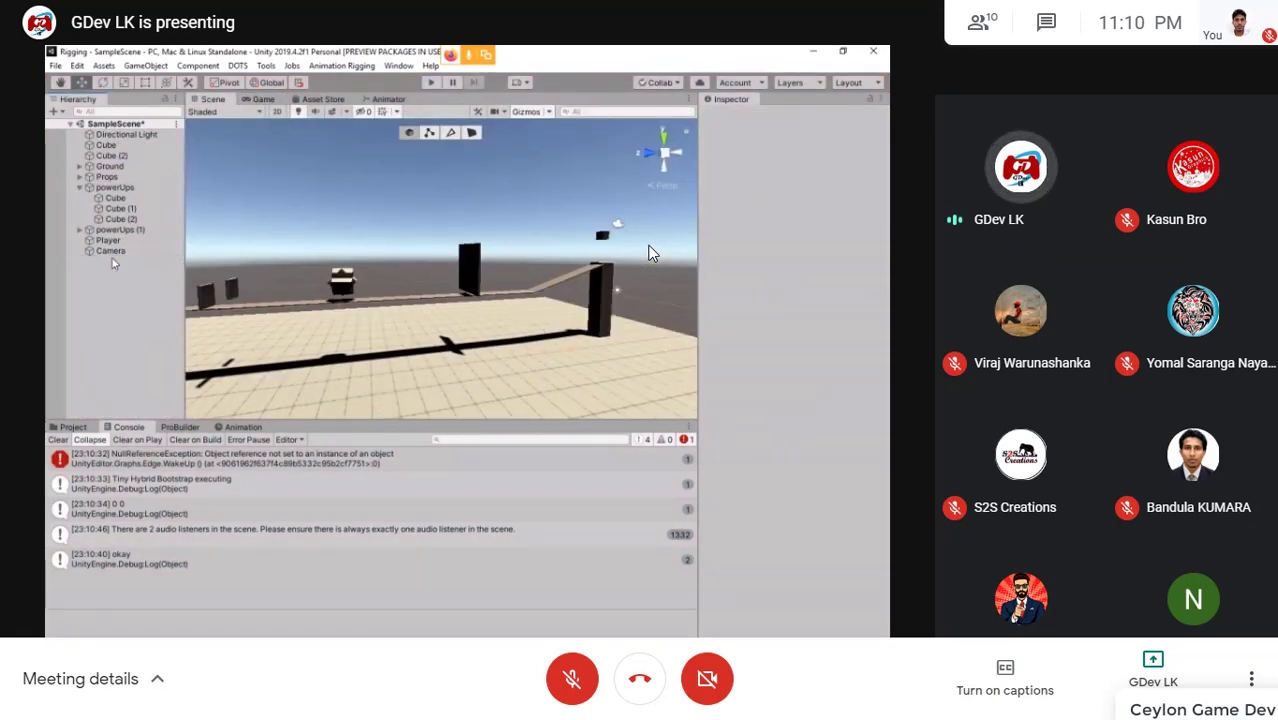
left_click(136, 188)
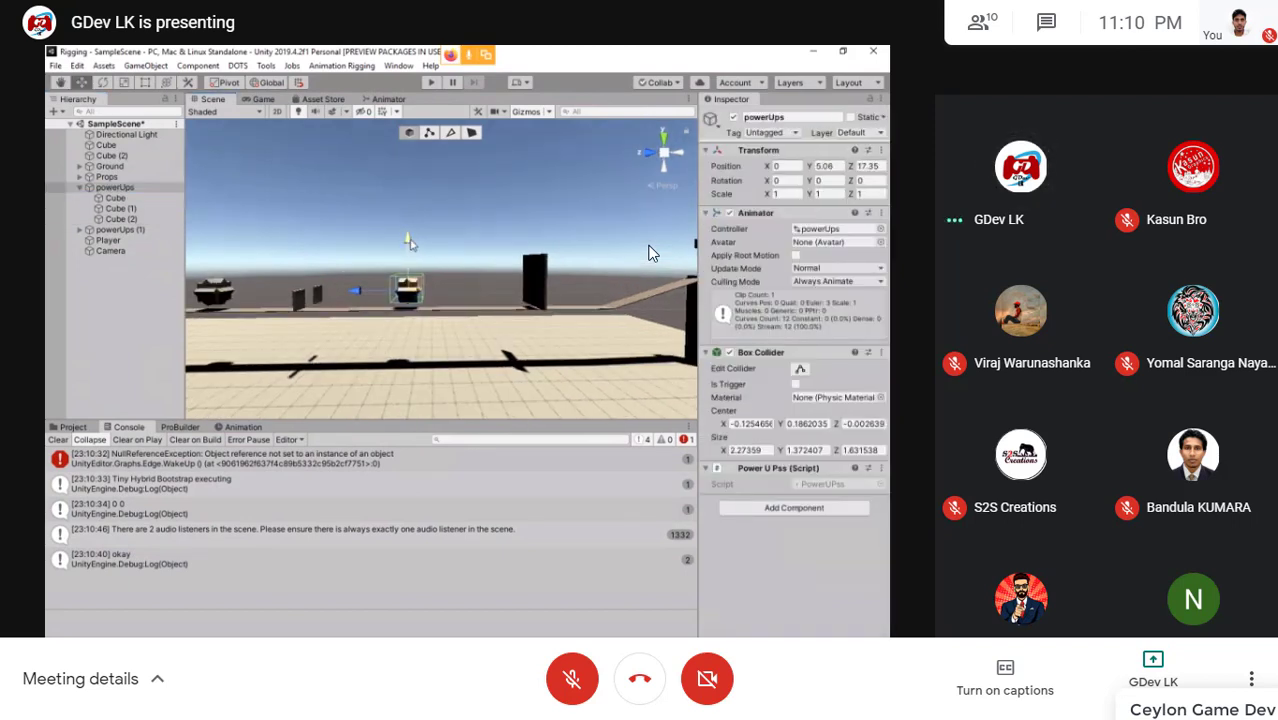
left_click_drag(410, 248, 410, 251)
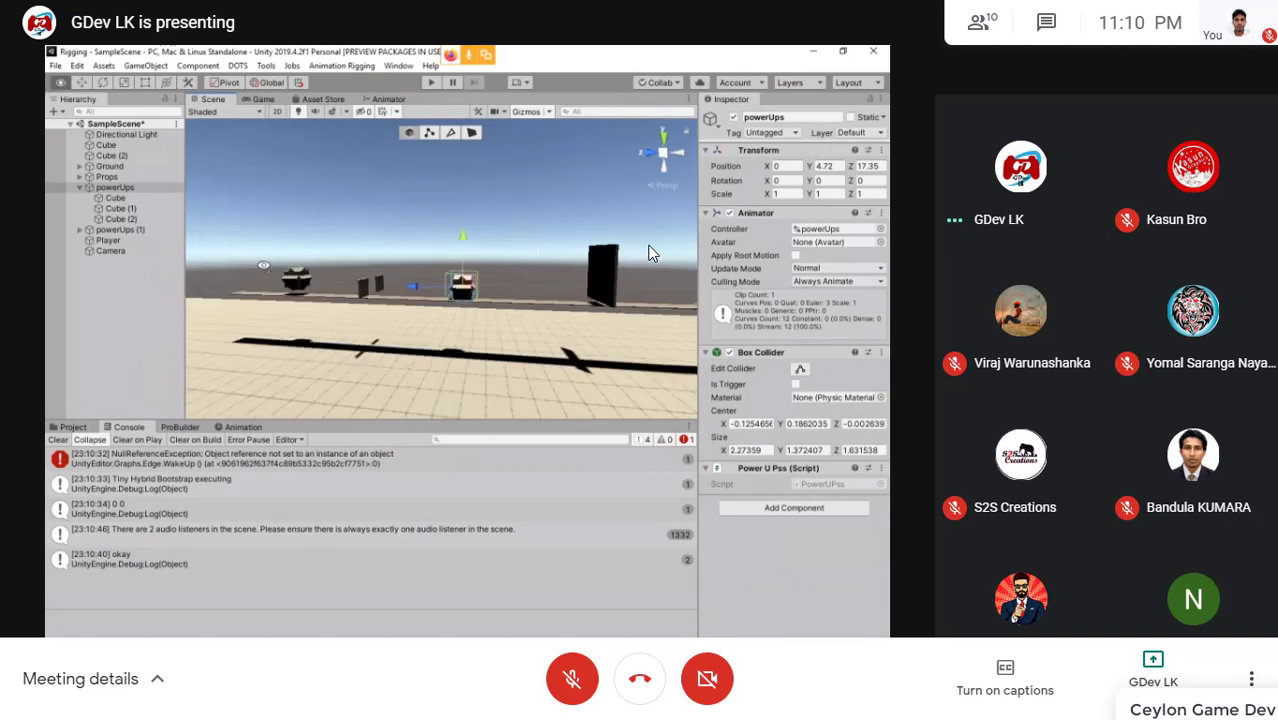
right_click_drag(410, 251, 259, 268)
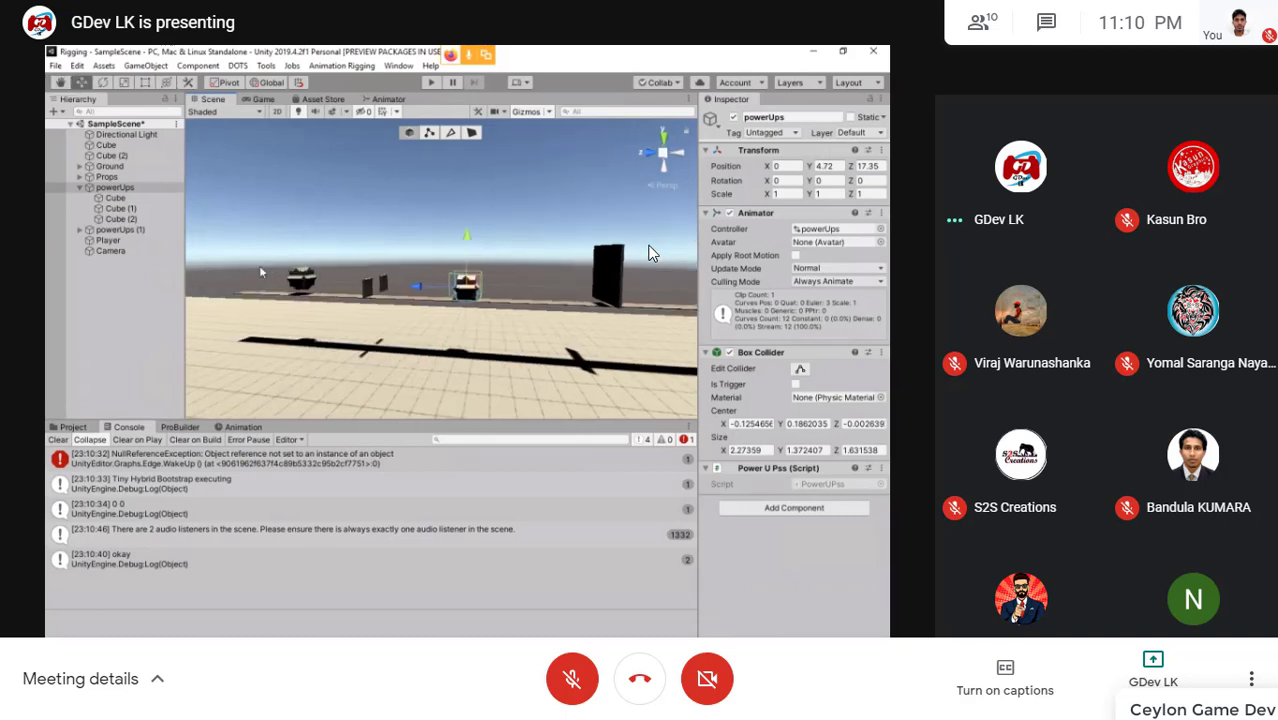
Lower powerUps (1) slightly, view the NullReferenceException stack trace, and show the Script folder
left_click(120, 230)
left_click_drag(300, 213, 296, 227)
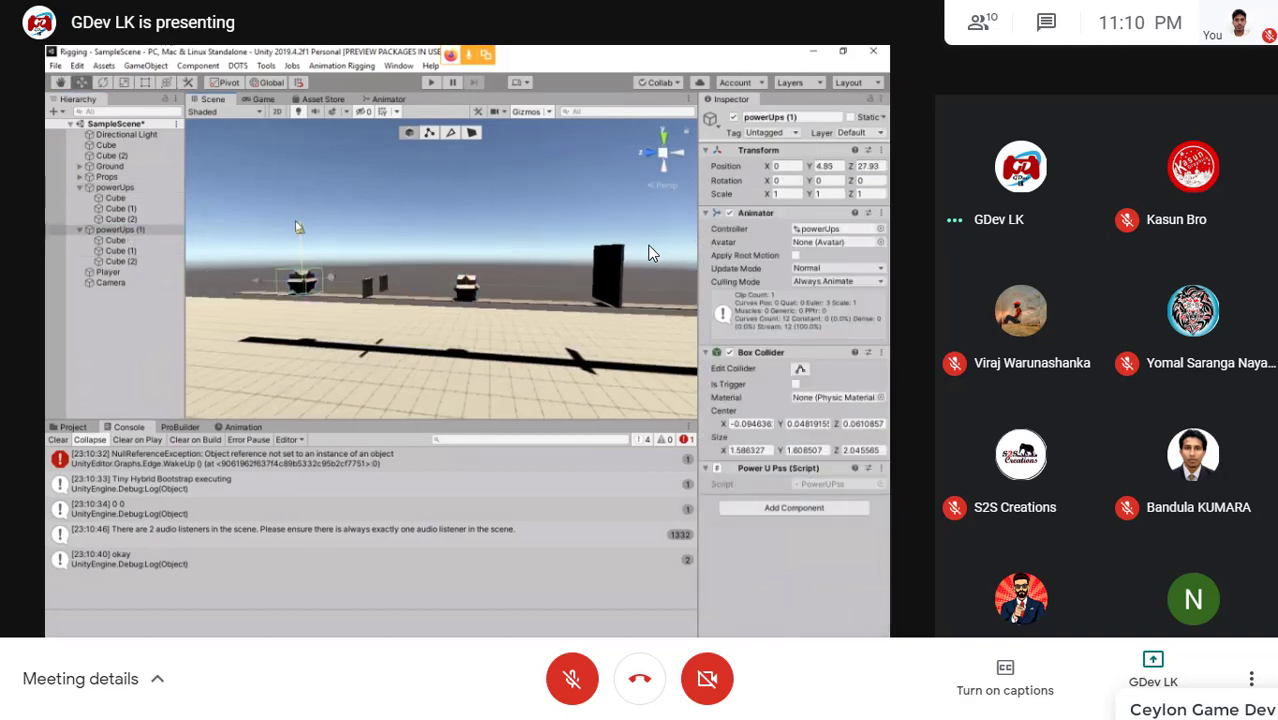
left_click(236, 463)
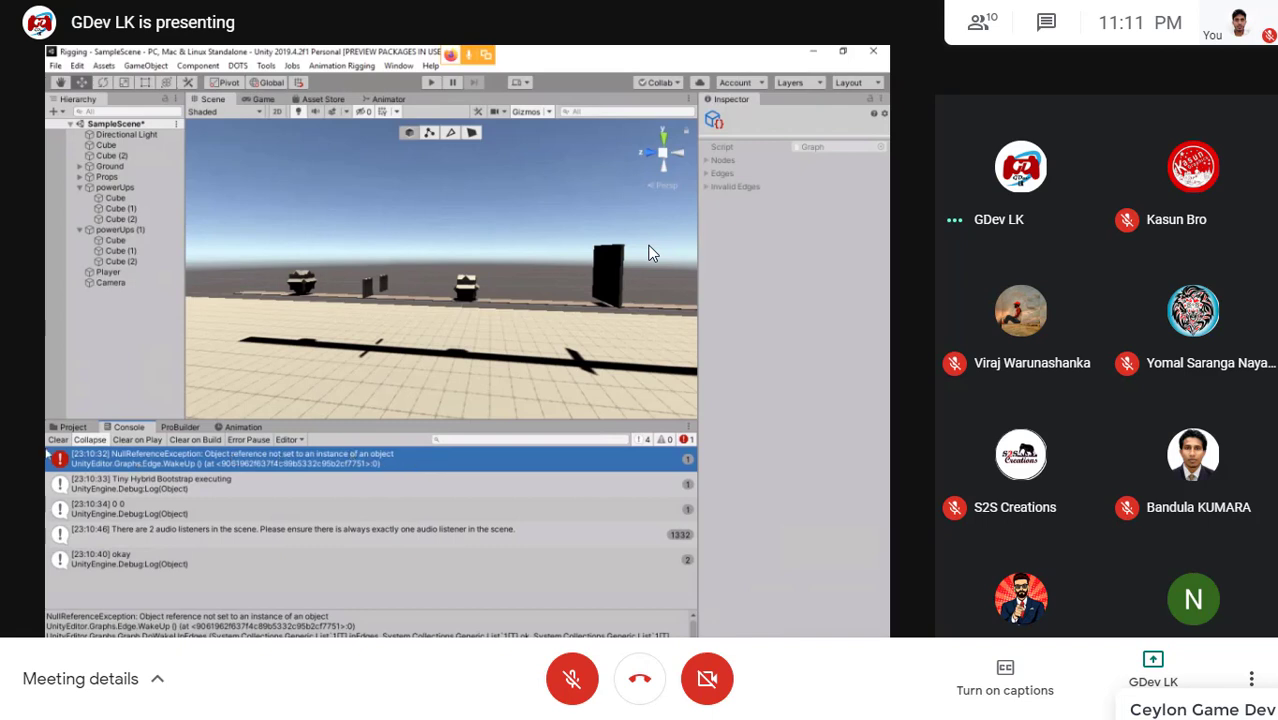
left_click(70, 428)
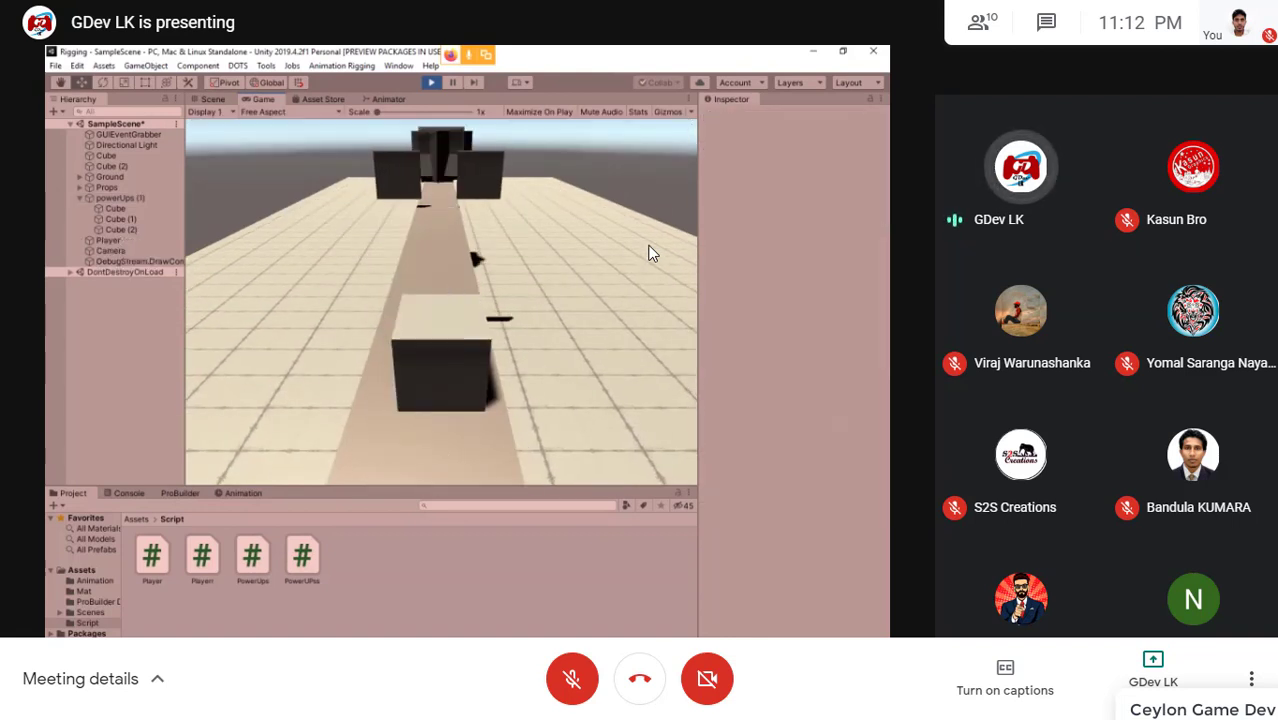
Watch the Console while both power-up groups are destroyed on Player contact, then exit play mode
key("ctrl+shift+c")
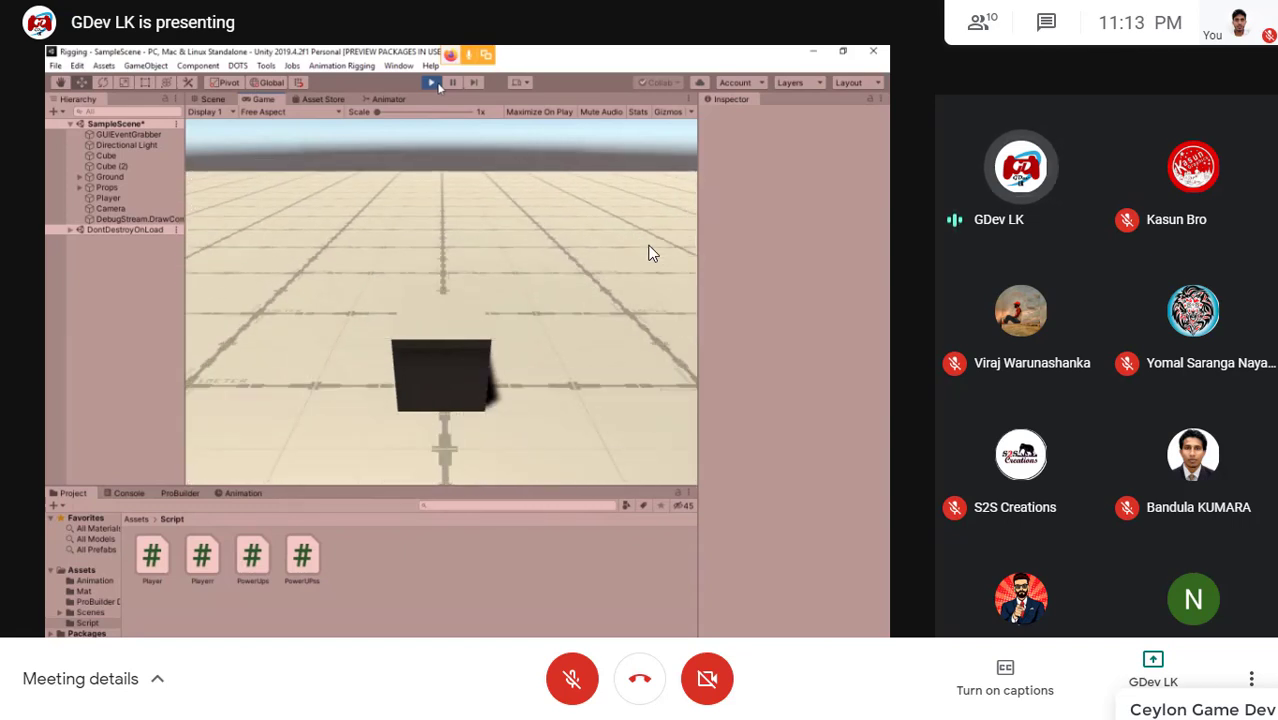
left_click(434, 83)
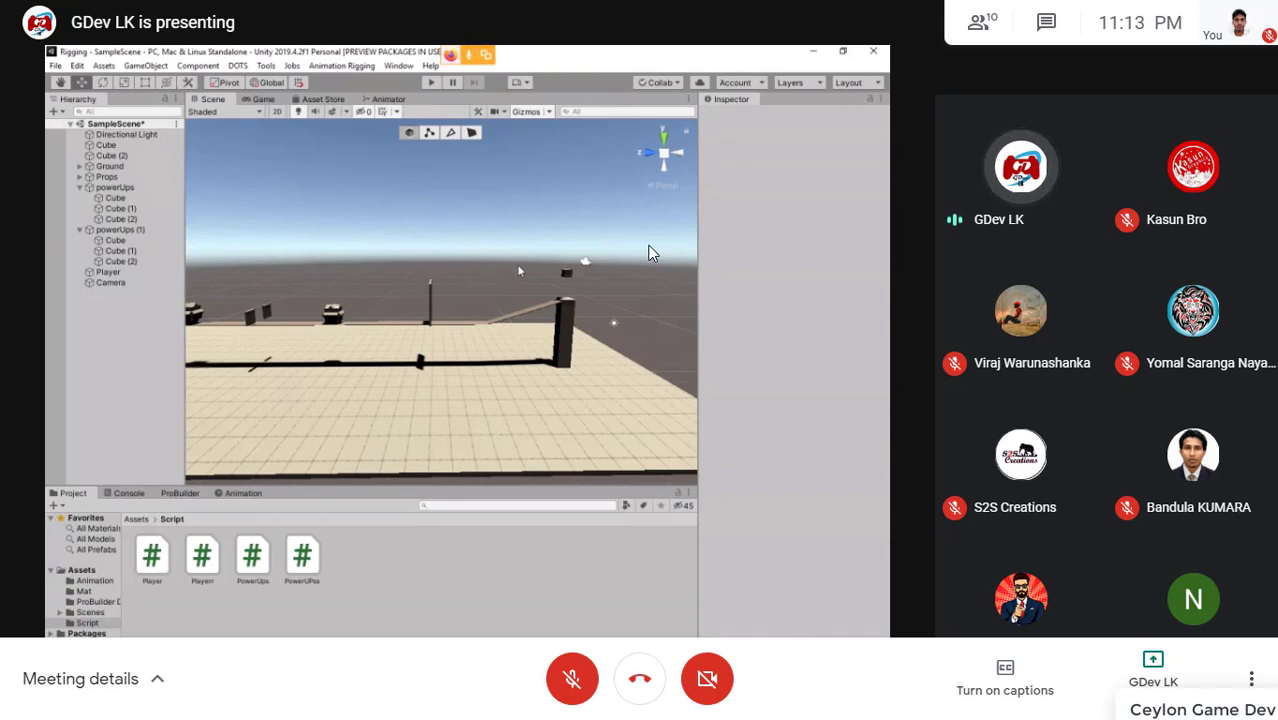
left_click(332, 311)
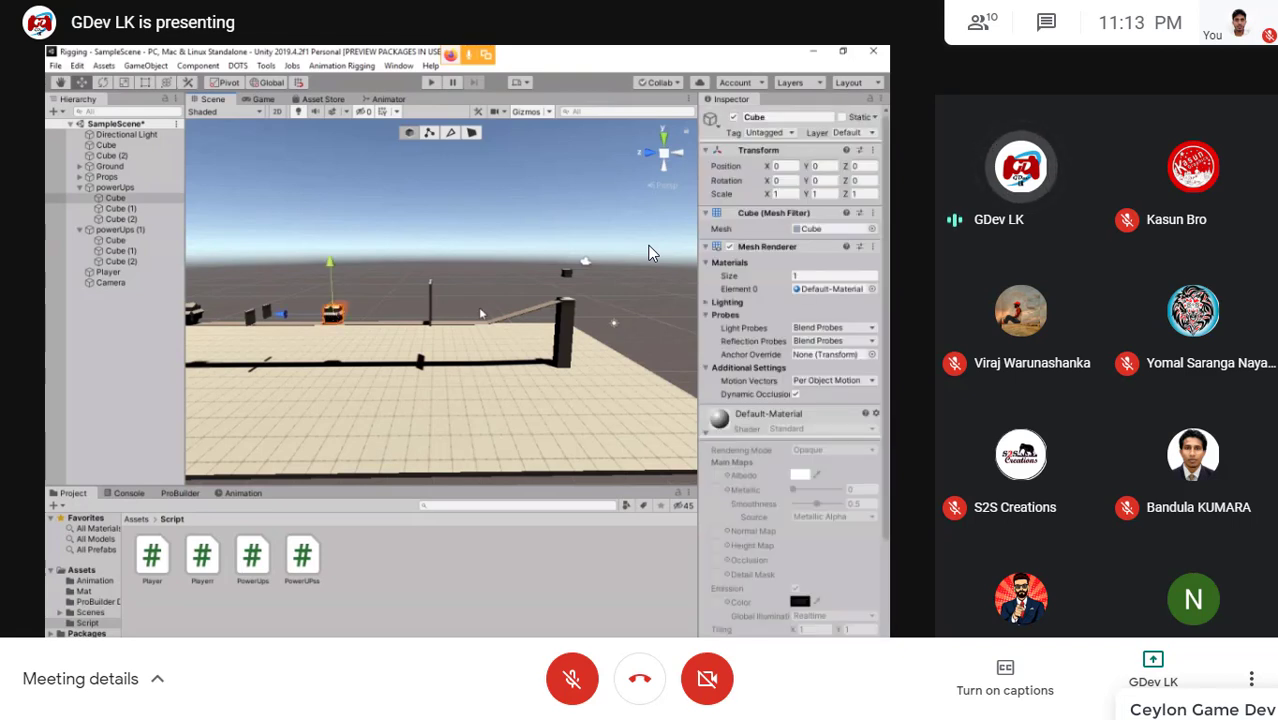
mouse_move(504, 273)
right_mouse_down()
mouse_move(363, 268)
mouse_move(408, 329)
right_mouse_up()
left_click(408, 329)
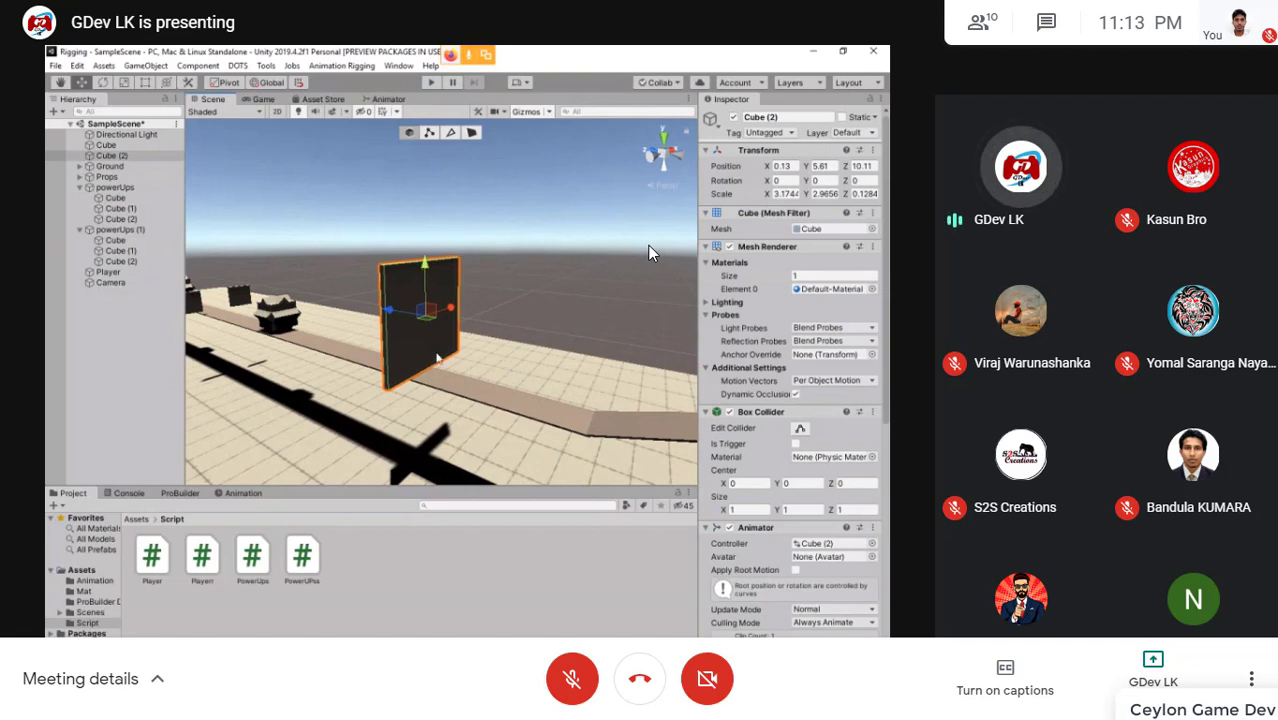
right_click_drag(522, 308, 474, 217)
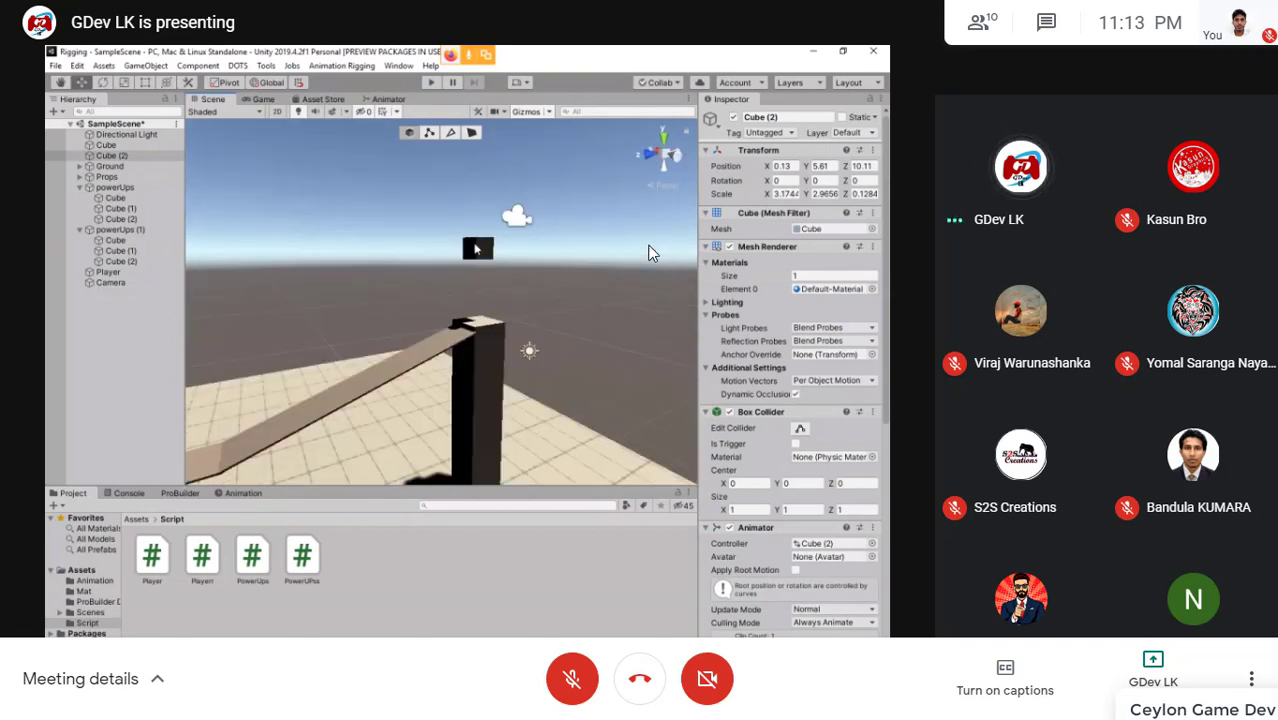
left_click(476, 240)
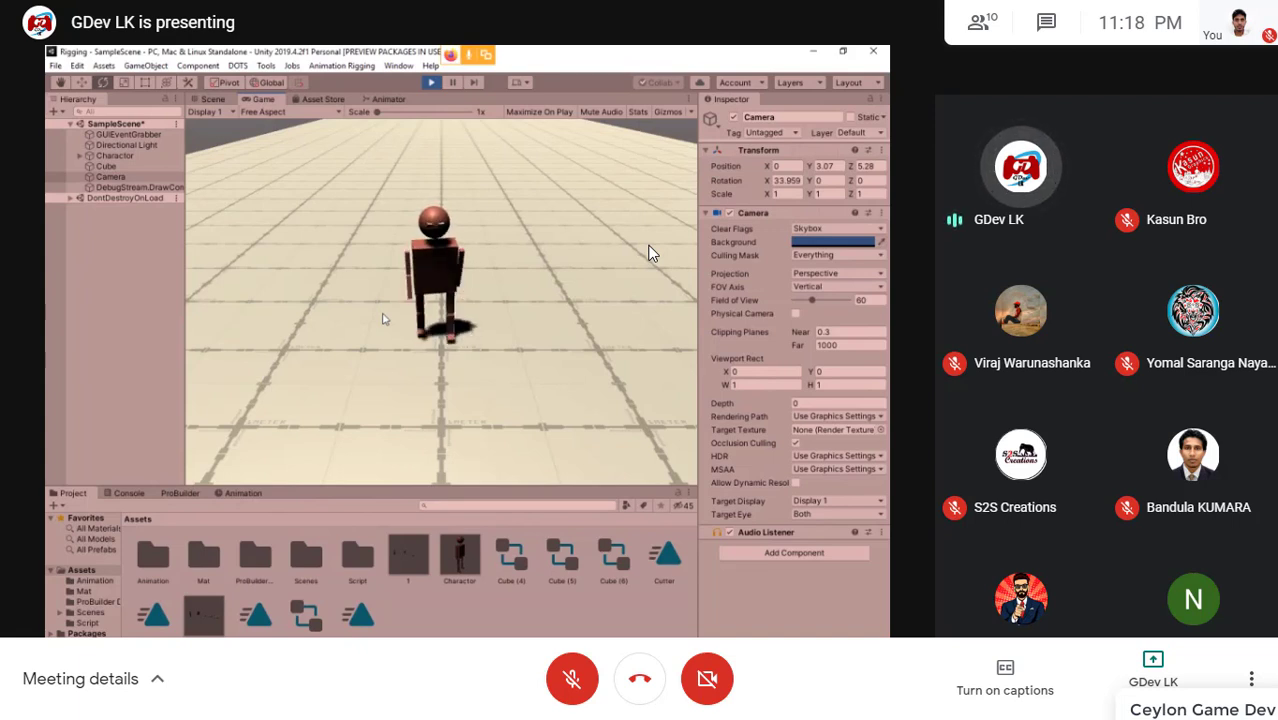
Show the Scene view and the Animation panel with Charactor selected to load its walk clip
left_click(212, 99)
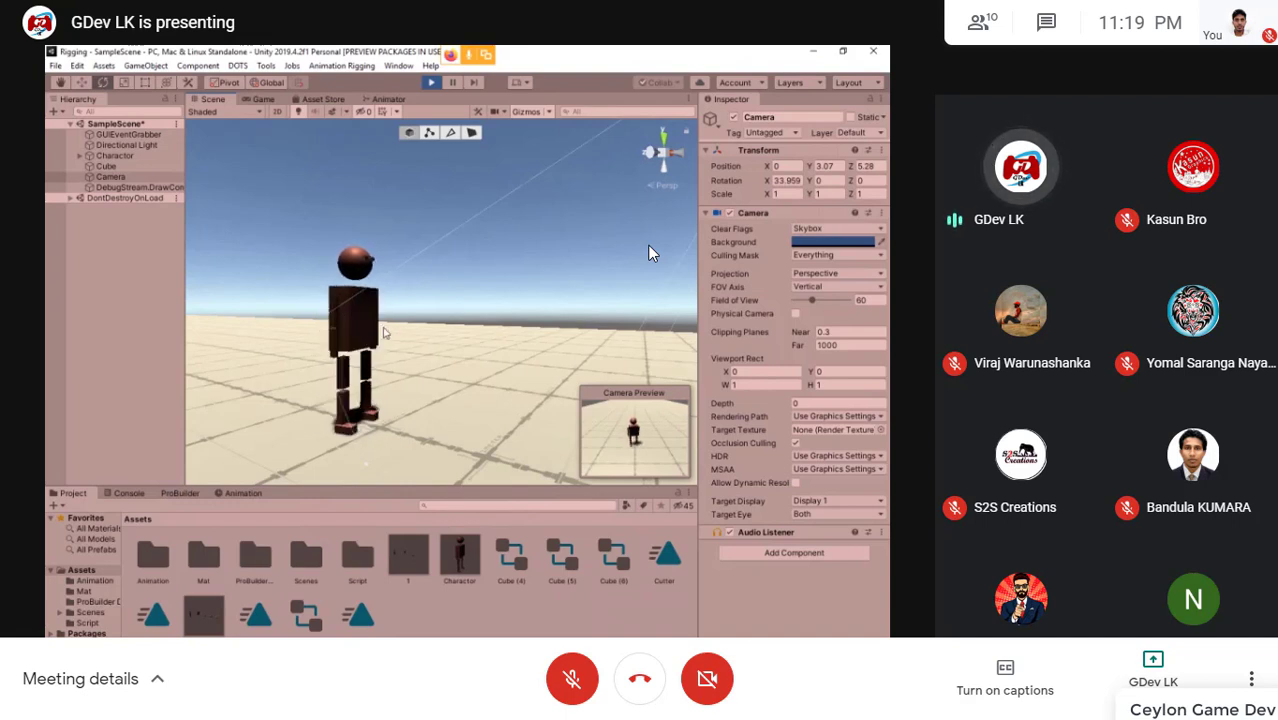
left_click(232, 492)
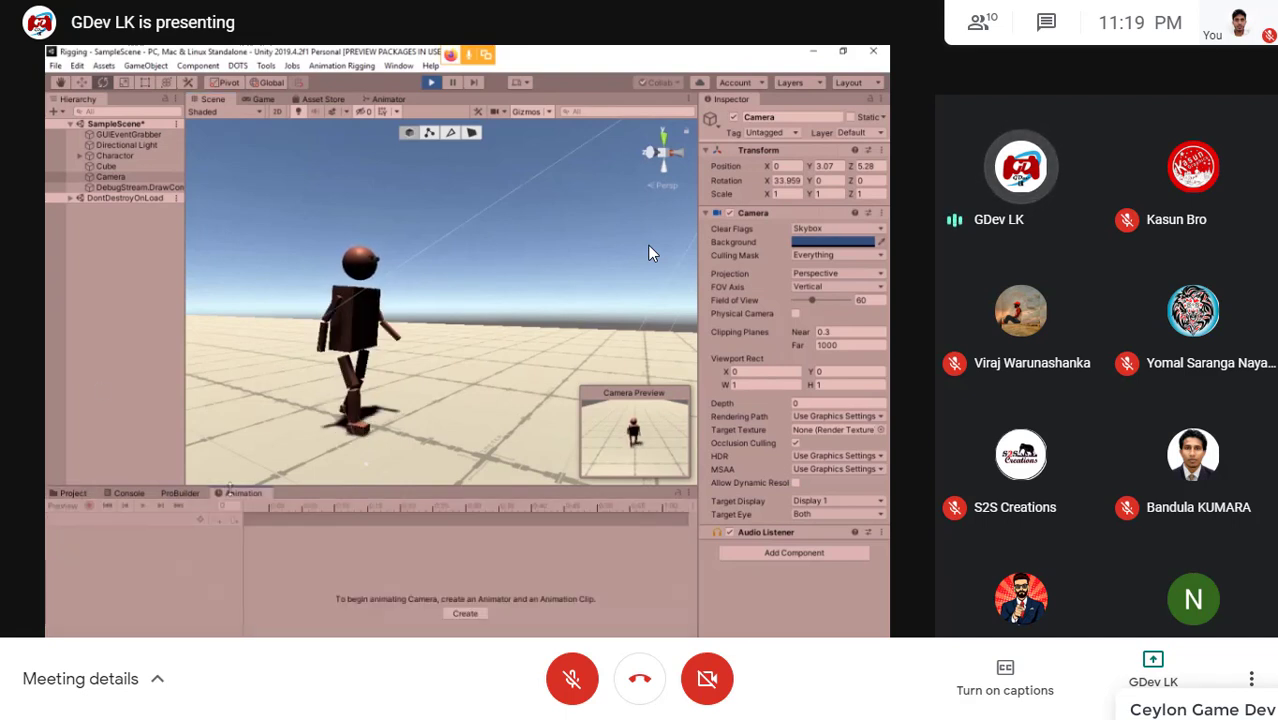
left_click(128, 156)
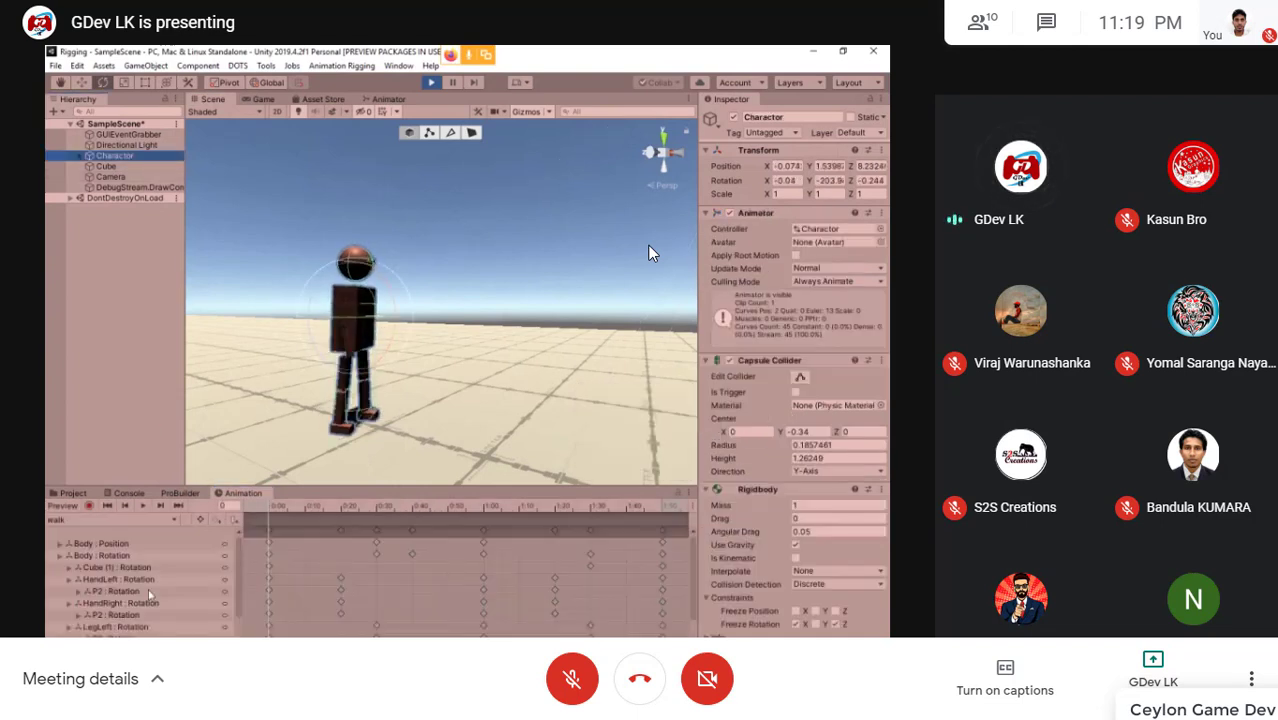
Display the walk clip's Body, hand and leg rotation keyframes as curves
key("c")
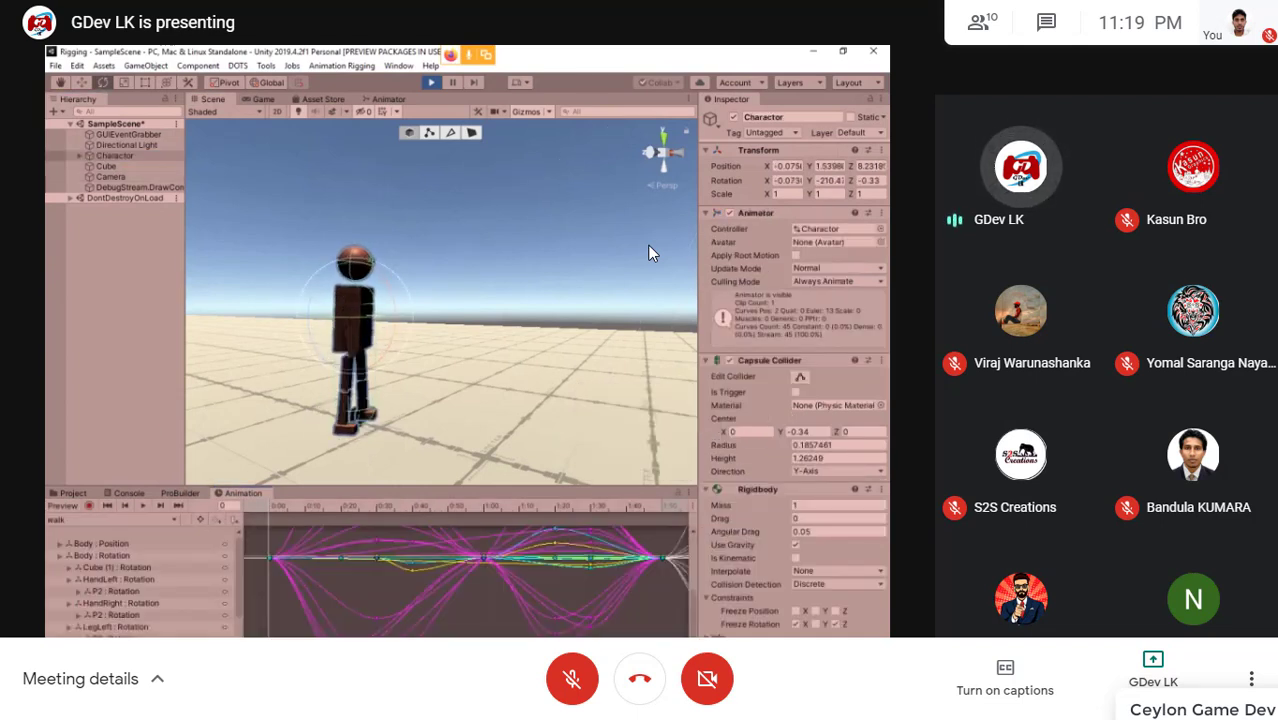
scroll(483, 594, "down", 2)
scroll(482, 588, "down", 2)
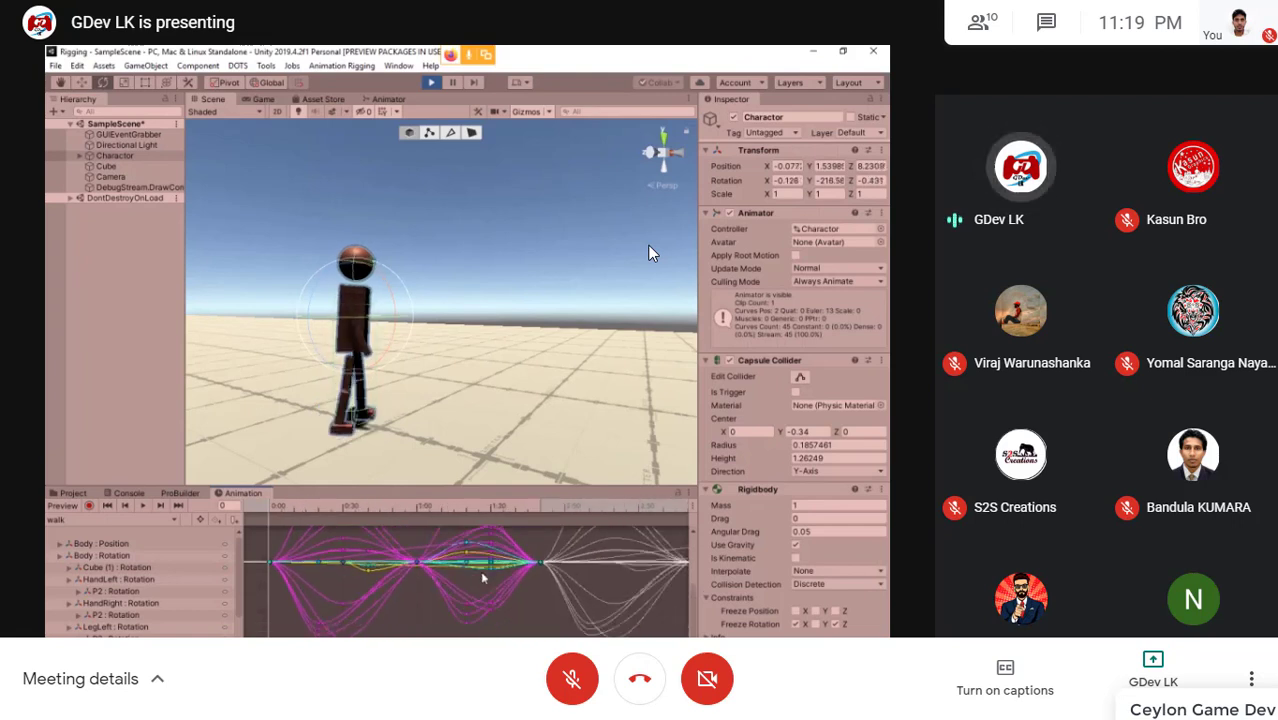
scroll(480, 582, "down", 1)
scroll(480, 580, "down", 1)
scroll(430, 580, "down", 1)
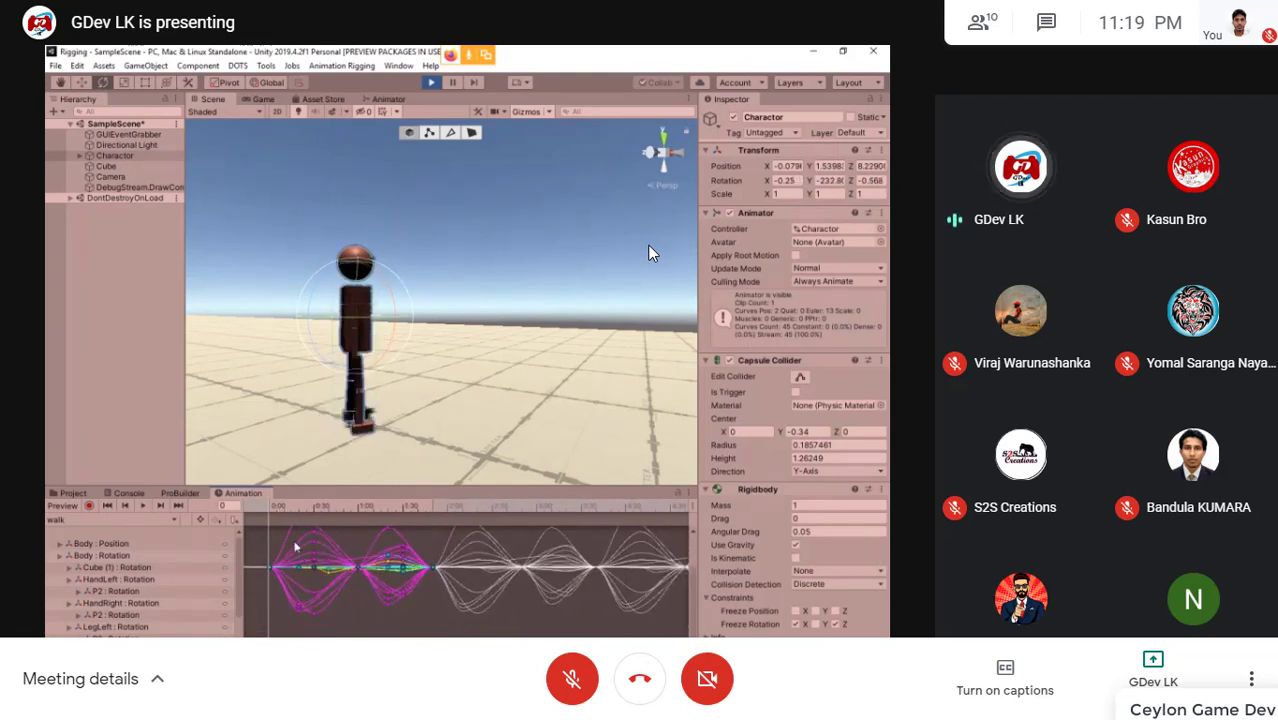
scroll(296, 550, "down", 2)
scroll(296, 550, "up", 2)
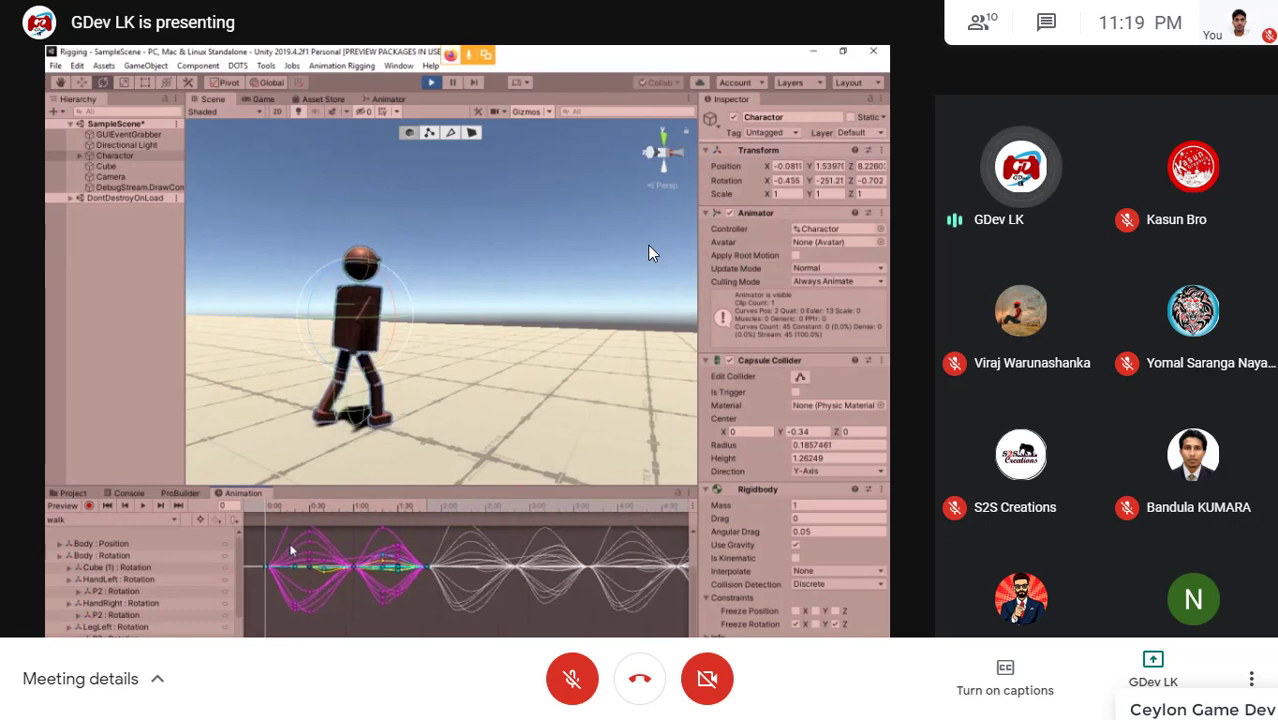
scroll(292, 550, "up", 1)
scroll(295, 552, "up", 1)
scroll(300, 555, "up", 1)
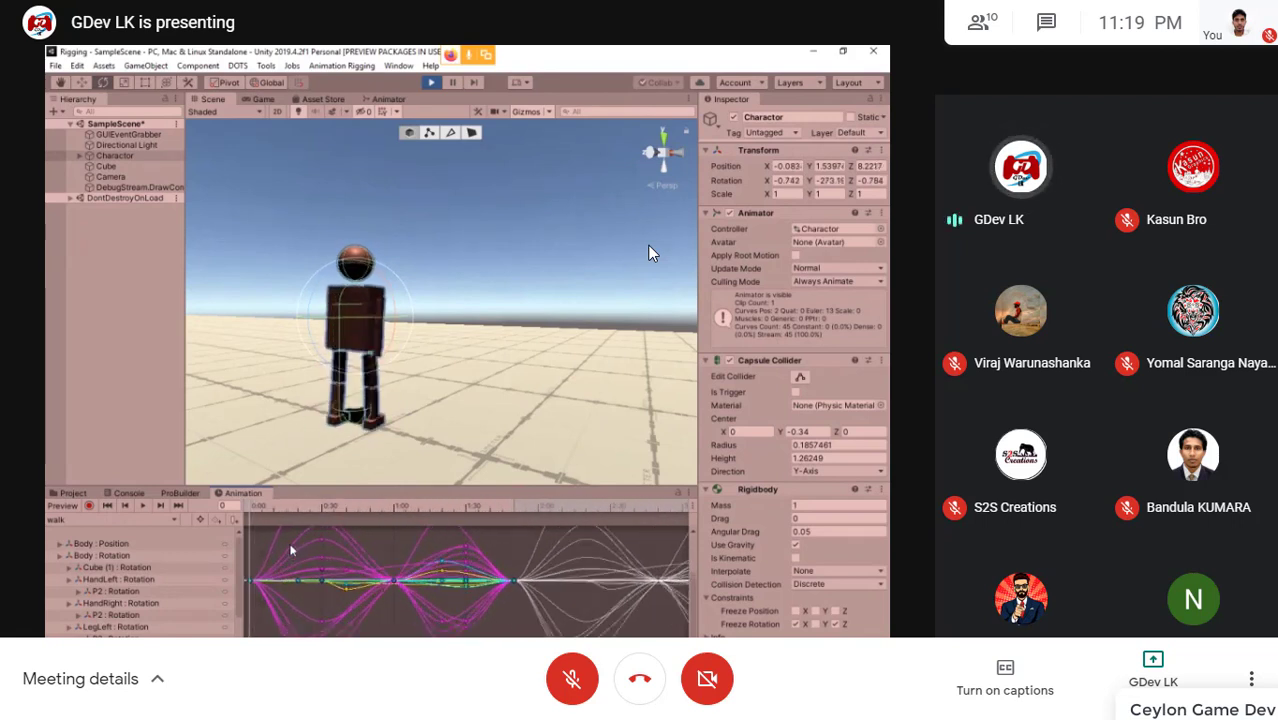